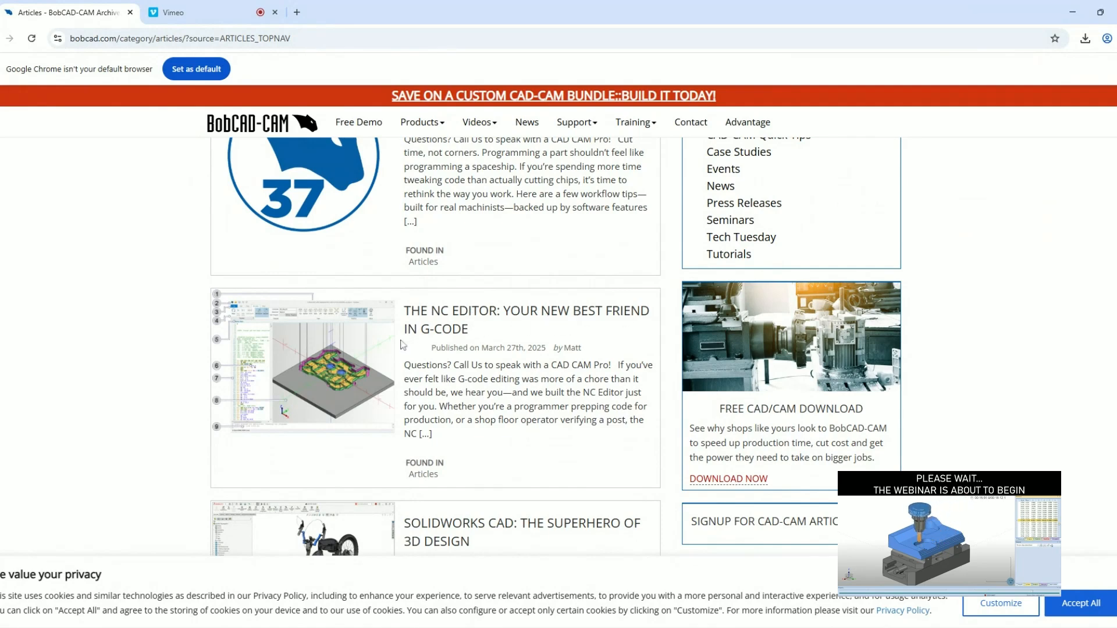
- Browse the BobCAD-CAM Articles list and open the article "Tips to Optimize Your Programming Workflow"
scroll(155, 401, "down", 3)
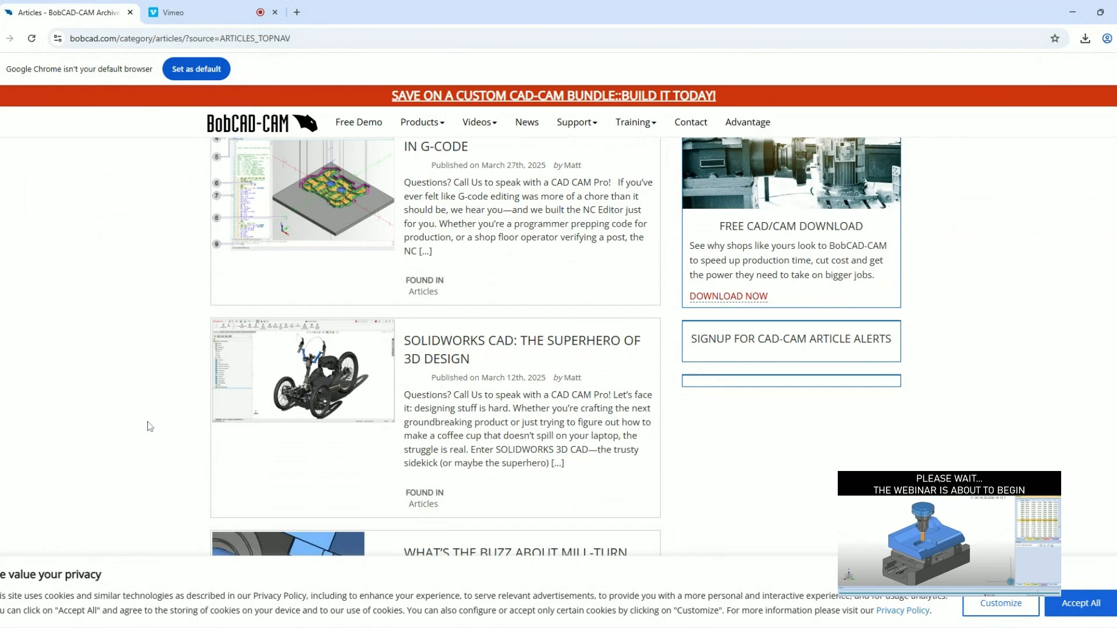
scroll(149, 420, "up", 3)
scroll(150, 418, "up", 2)
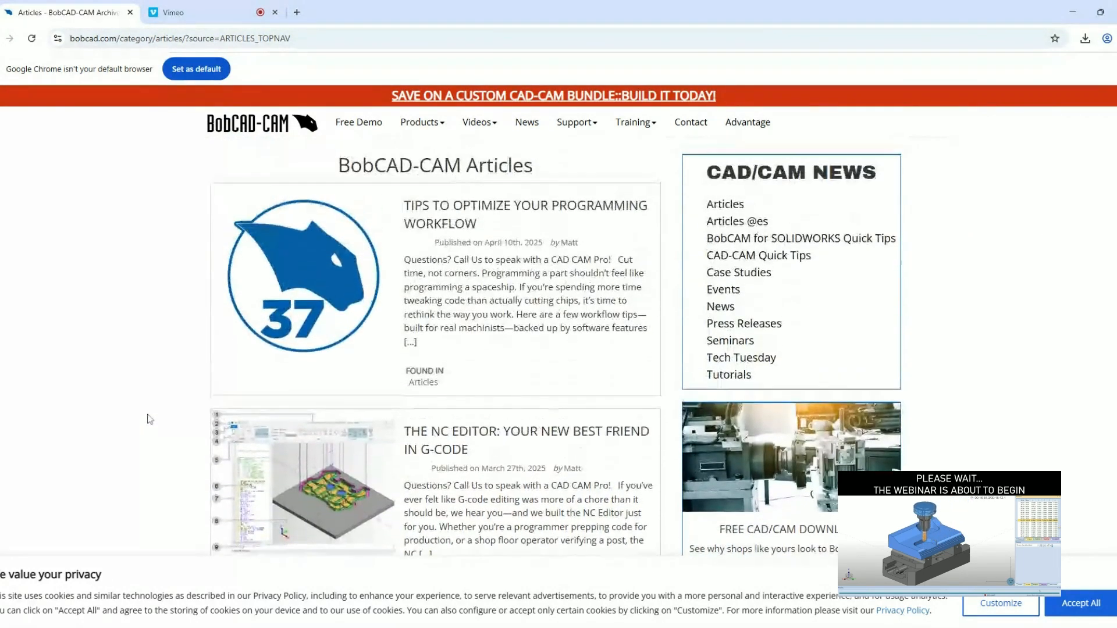
left_click(457, 227)
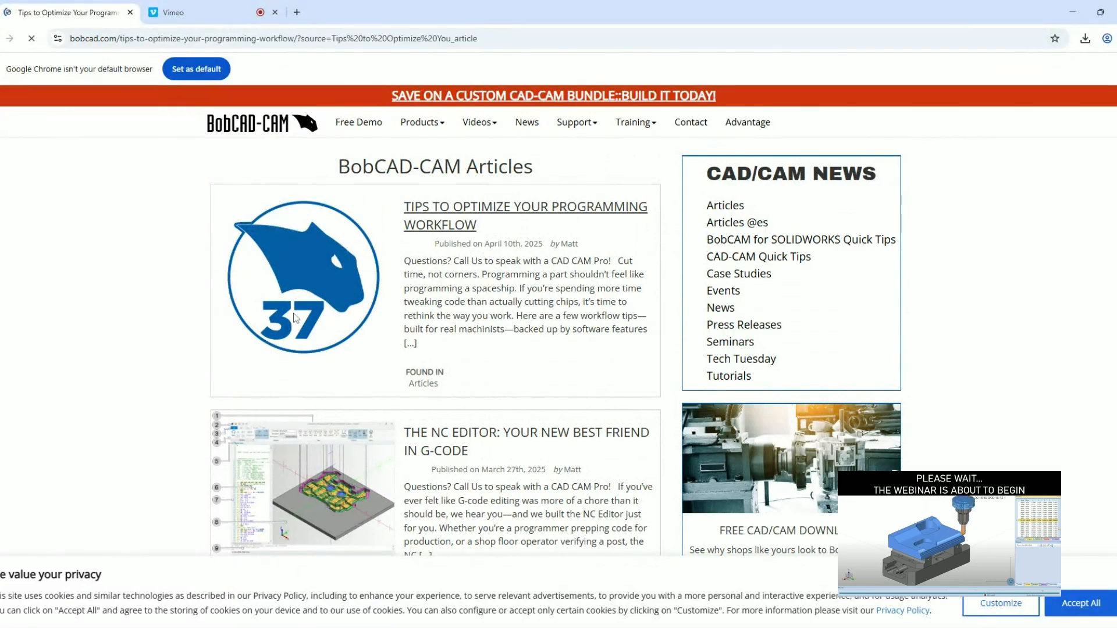
- Skim the whole workflow article from its introduction through its numbered tips and return to the first tip
scroll(53, 361, "down", 3)
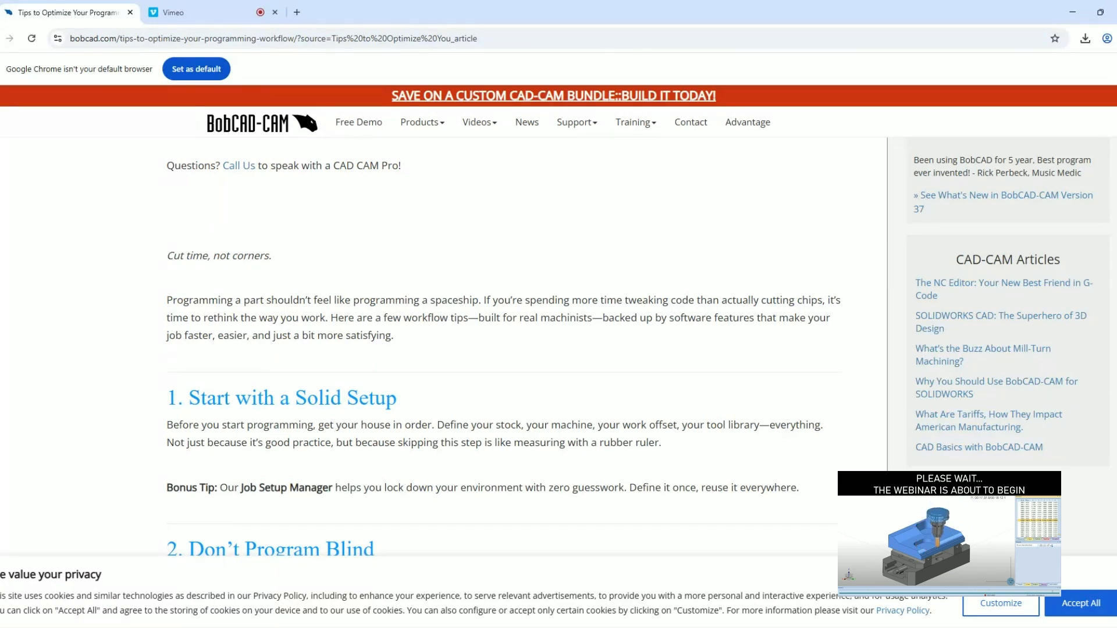
scroll(274, 313, "up", 2)
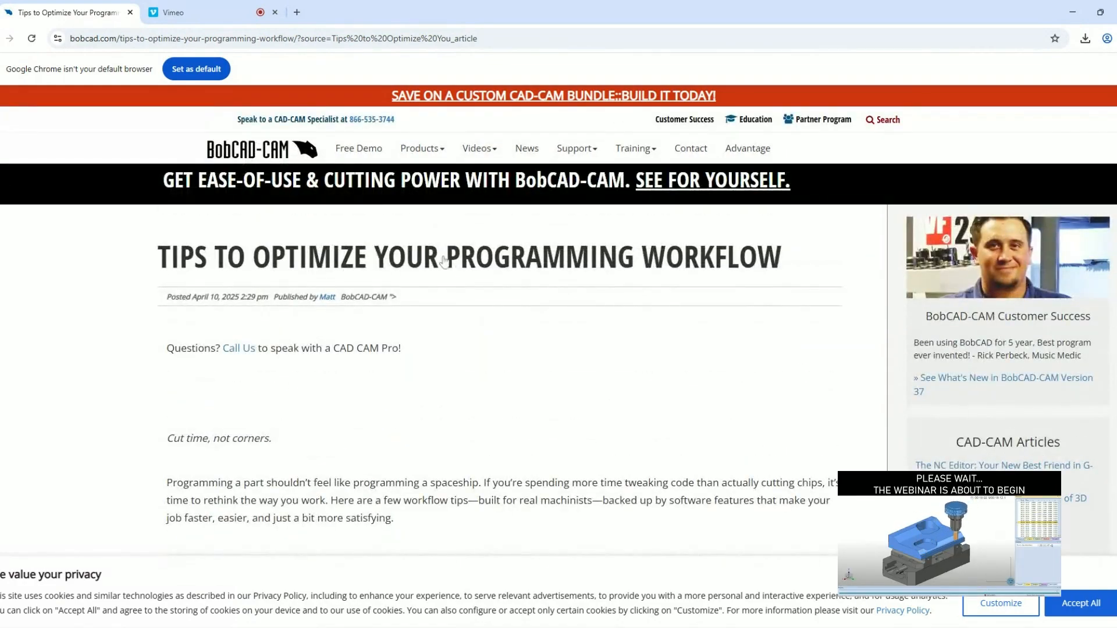
scroll(675, 399, "down", 5)
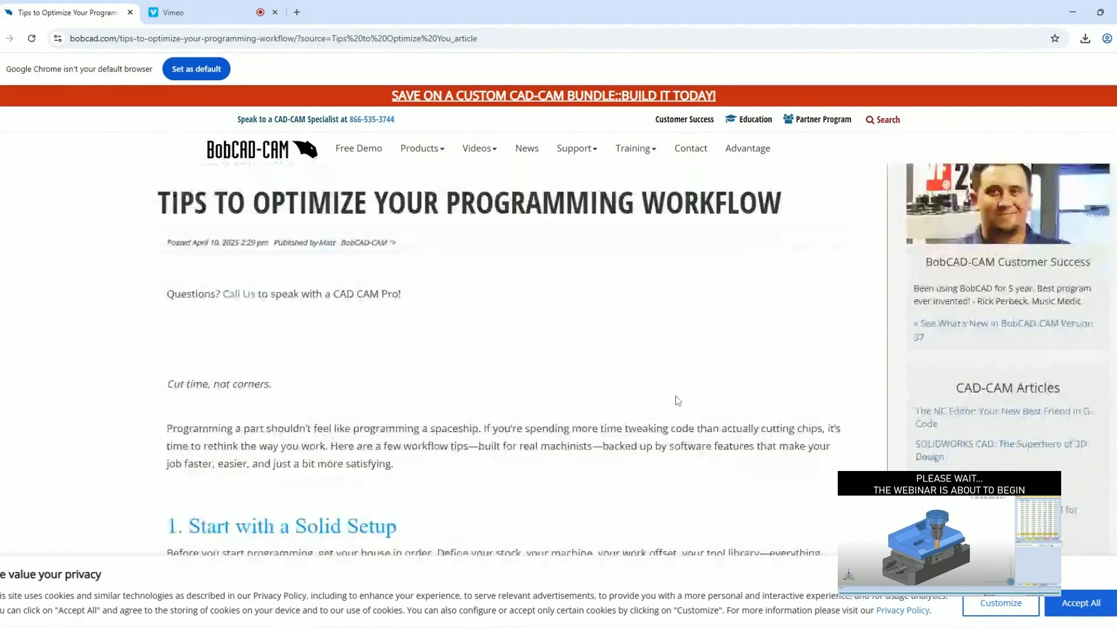
scroll(677, 398, "down", 14)
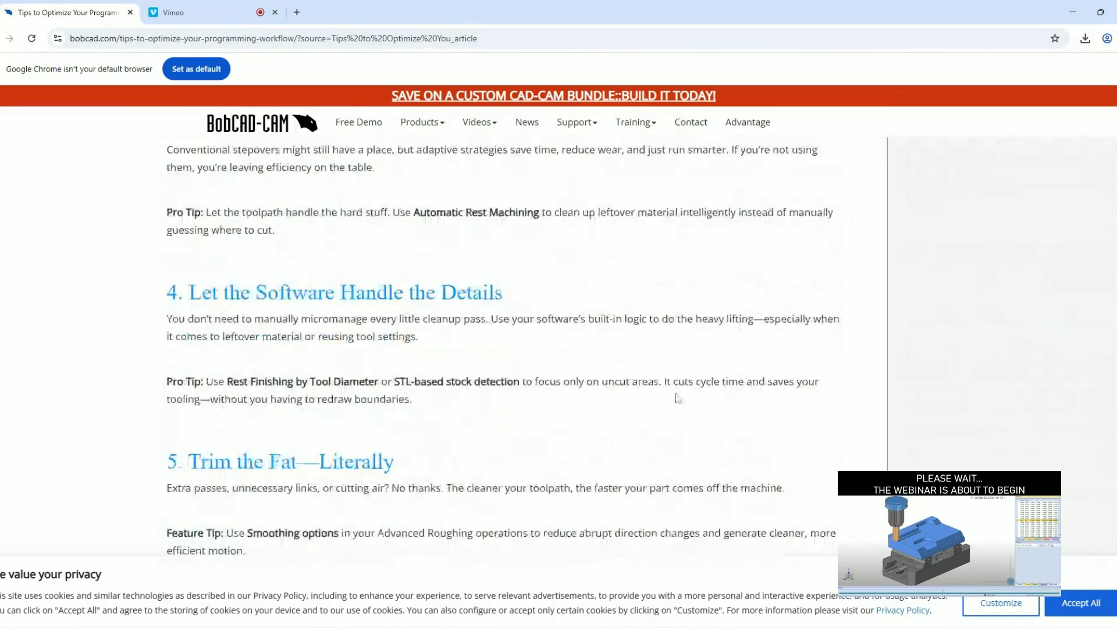
scroll(678, 399, "down", 3)
scroll(678, 399, "up", 9)
scroll(676, 398, "up", 10)
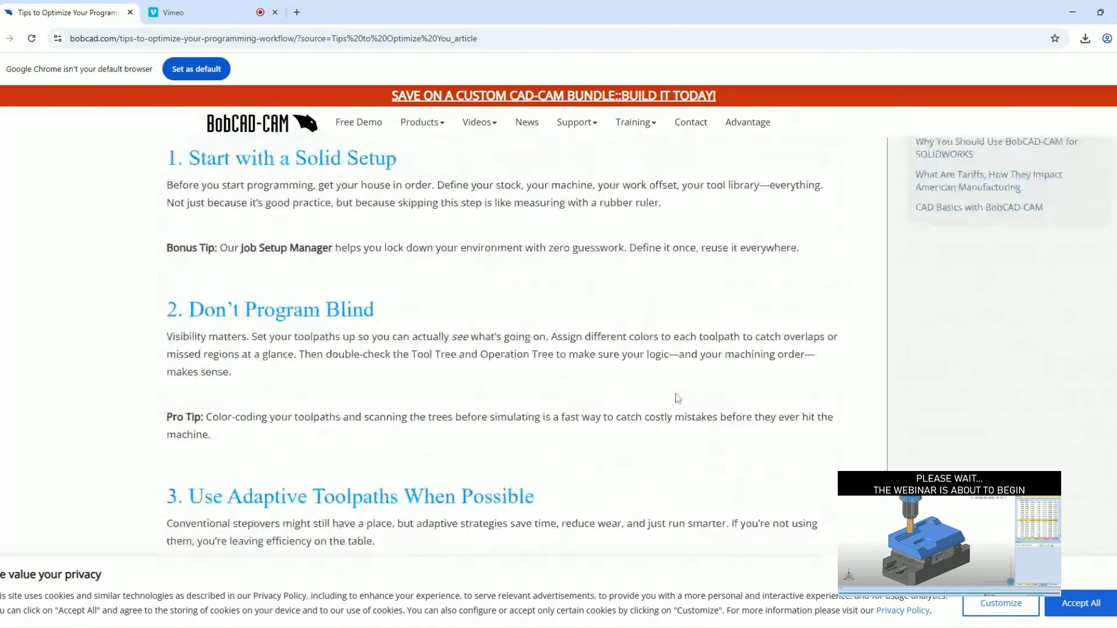
- Read the article's tips in order, from "Start with a Solid Setup" through "Optimize with Real-Time Feedback"
scroll(676, 399, "down", 1)
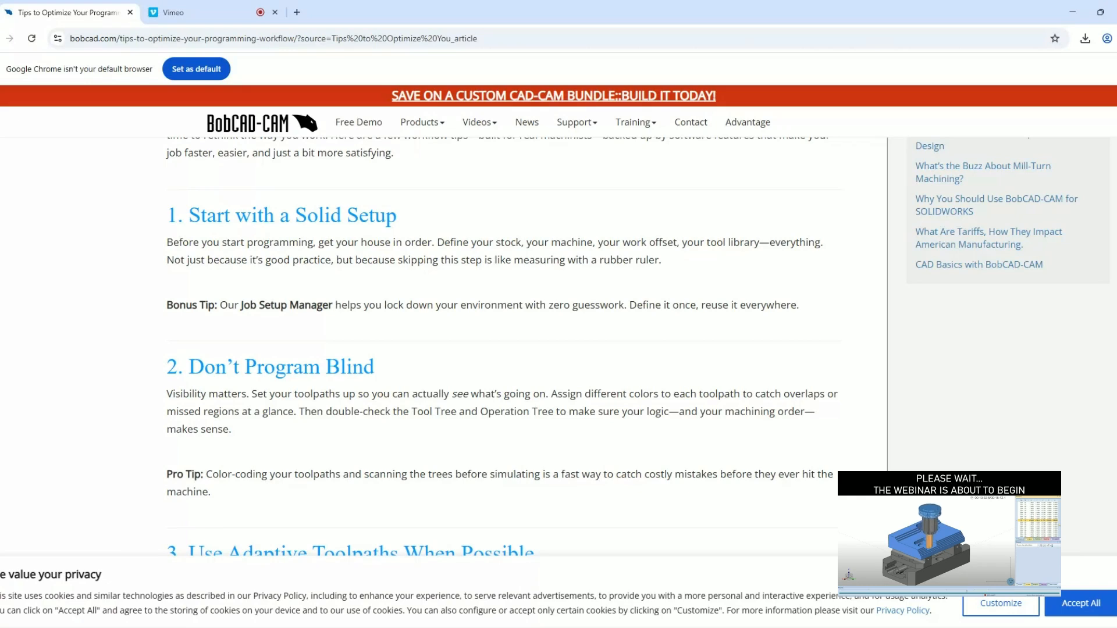
scroll(134, 234, "down", 3)
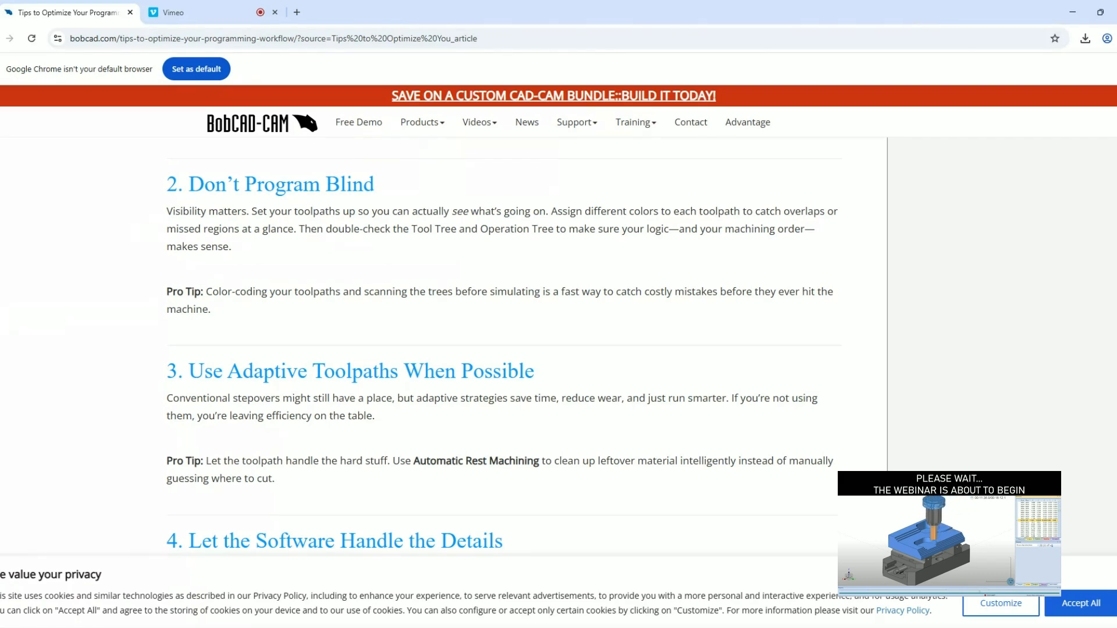
scroll(112, 311, "down", 2)
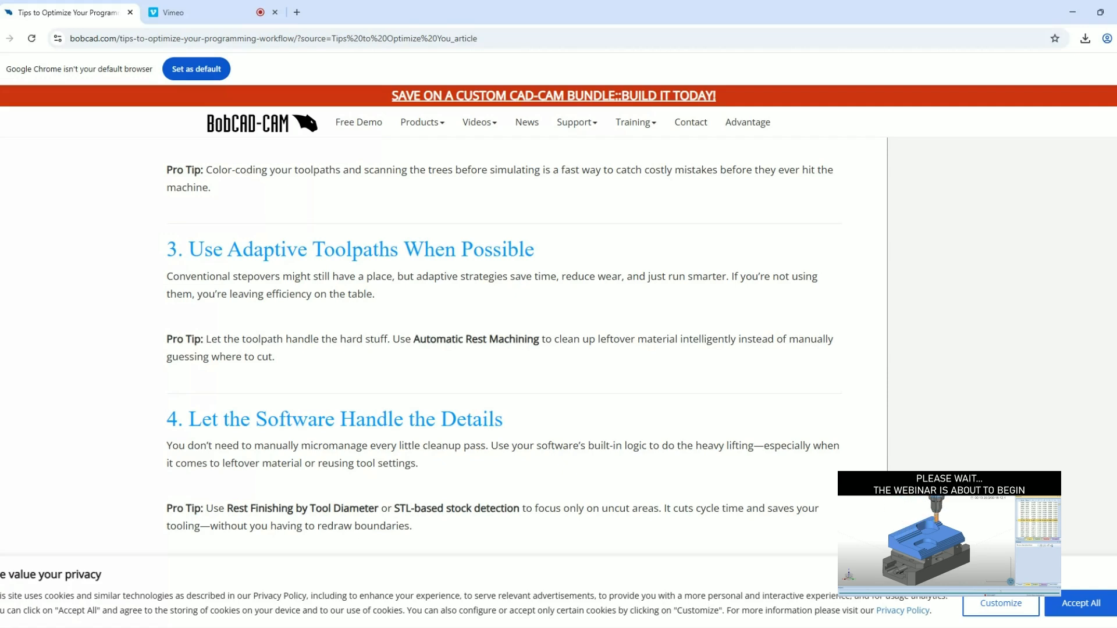
scroll(138, 272, "down", 2)
scroll(139, 272, "down", 2)
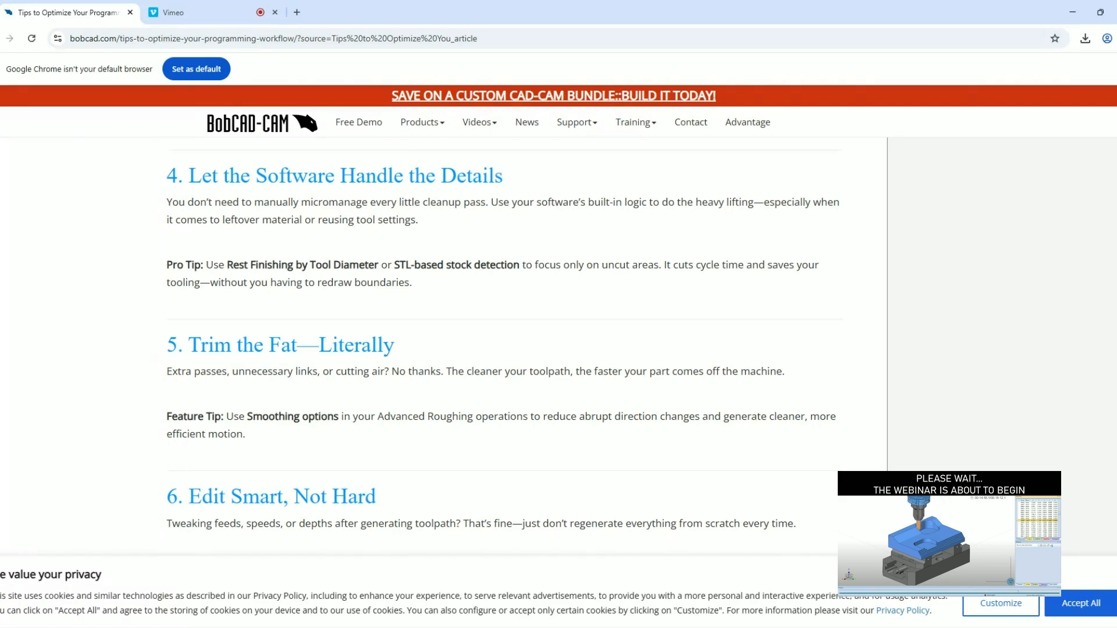
scroll(300, 369, "down", 2)
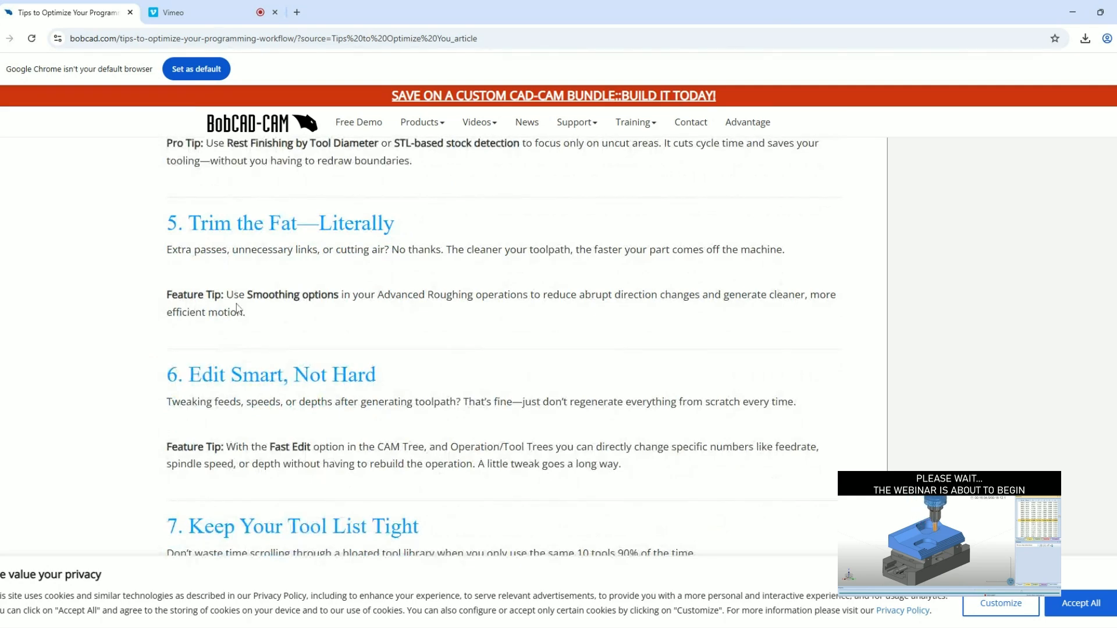
scroll(170, 316, "down", 1)
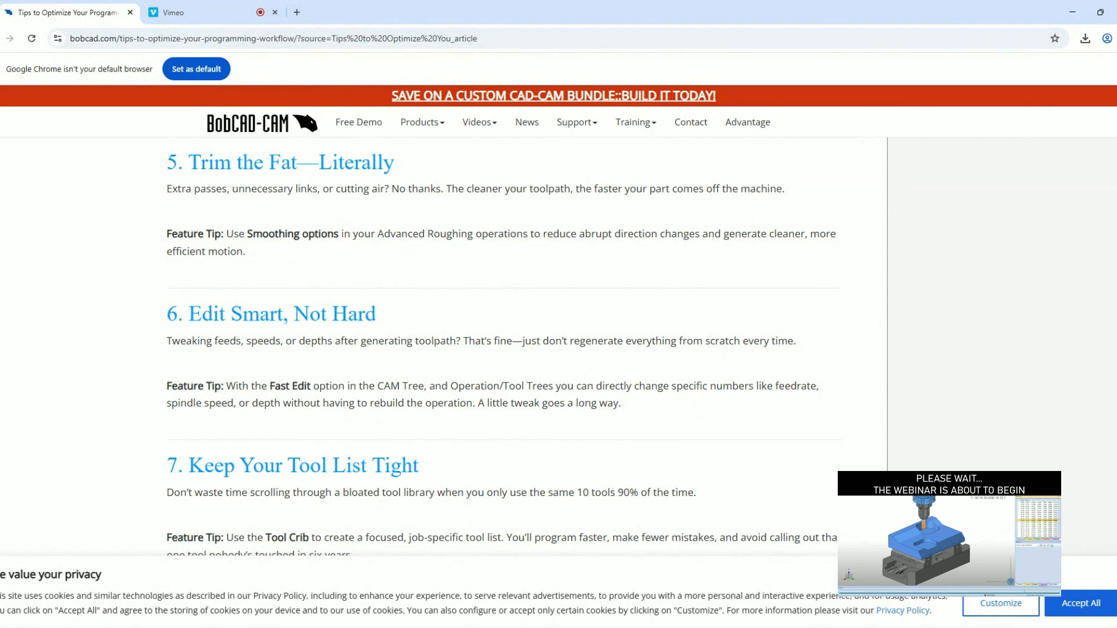
scroll(501, 355, "down", 1)
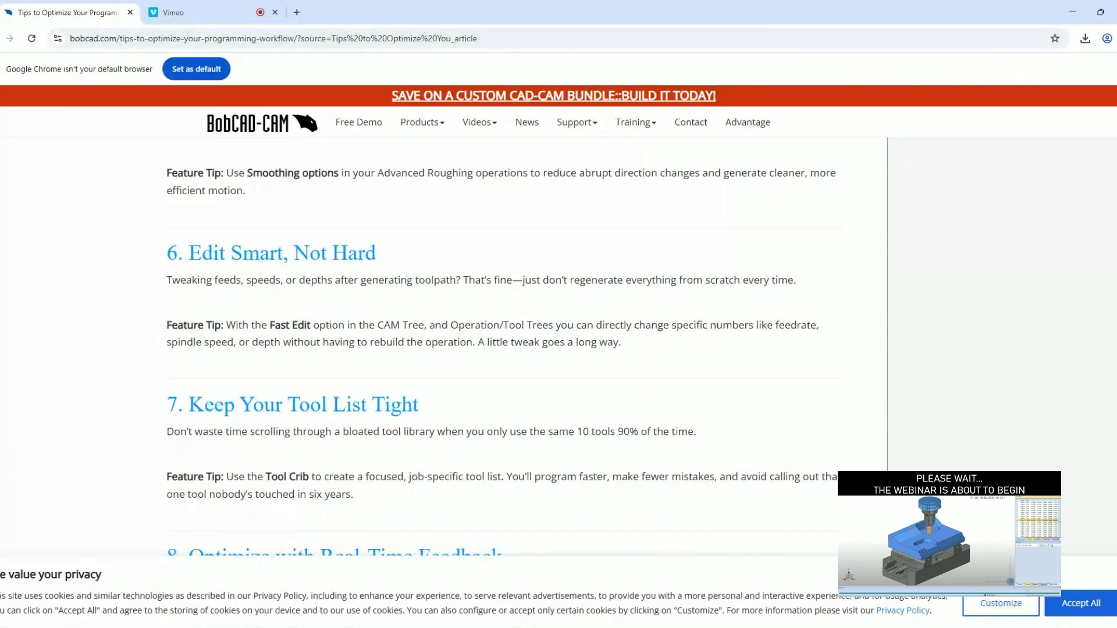
scroll(101, 428, "down", 1)
scroll(101, 429, "down", 1)
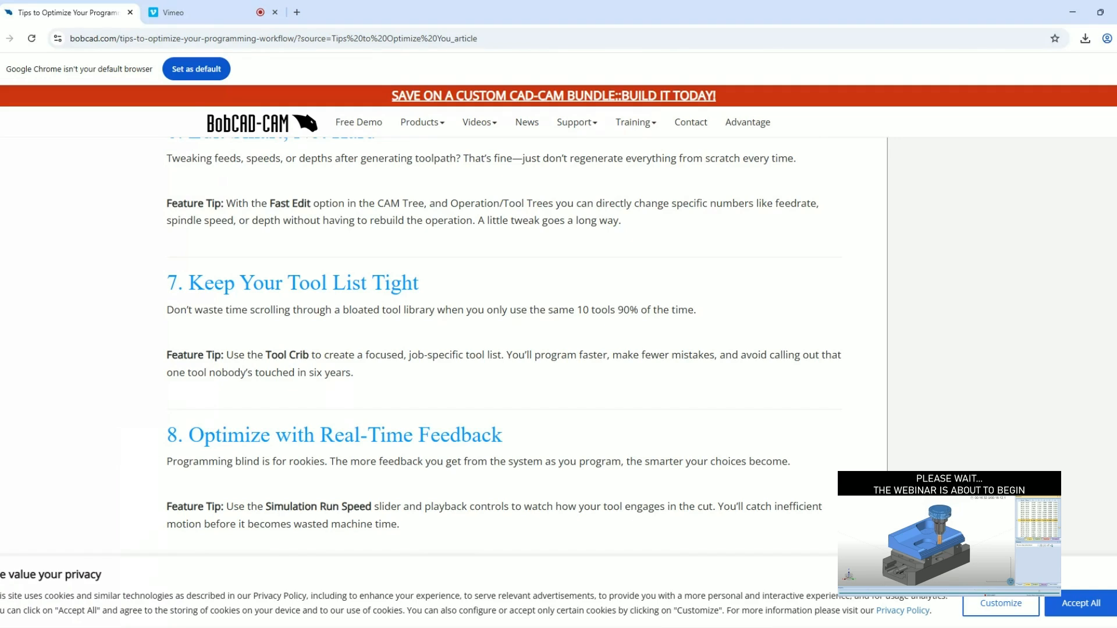
scroll(302, 436, "down", 2)
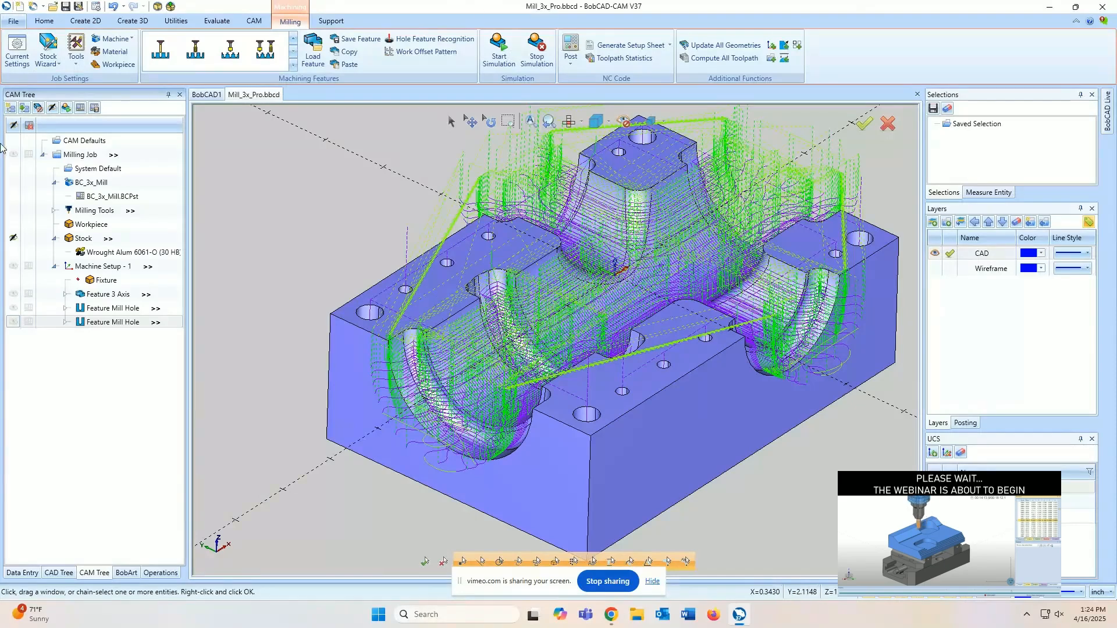
- In BobCAD-CAM, hide and reshow the toolpath of Feature 3 Axis twice to compare the model with and without it
left_click(13, 295)
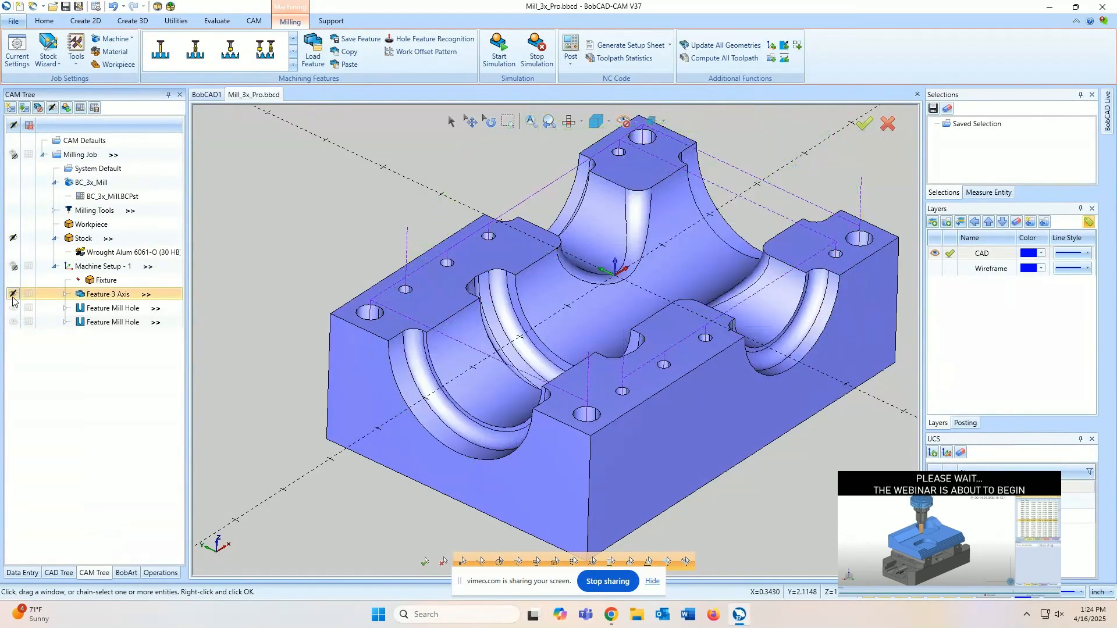
left_click(13, 298)
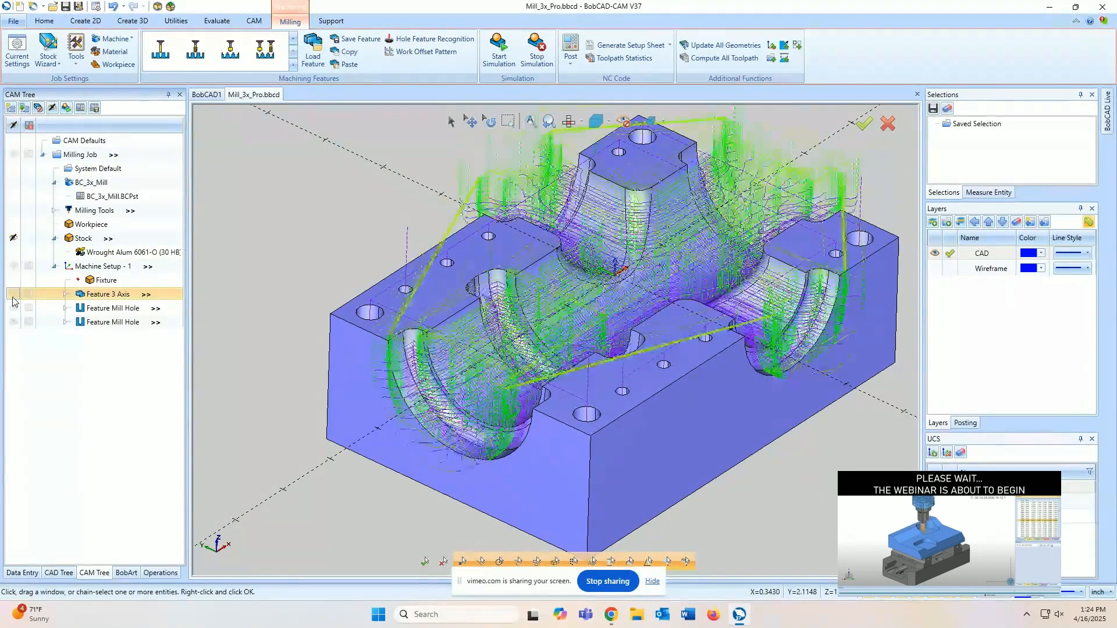
left_click(13, 298)
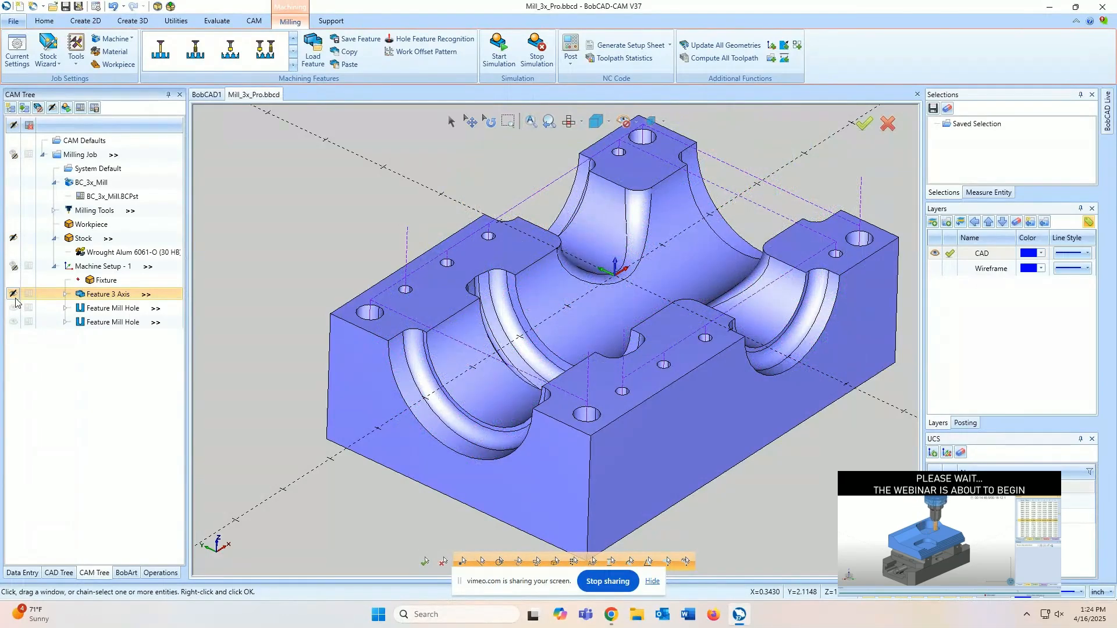
left_click(13, 296)
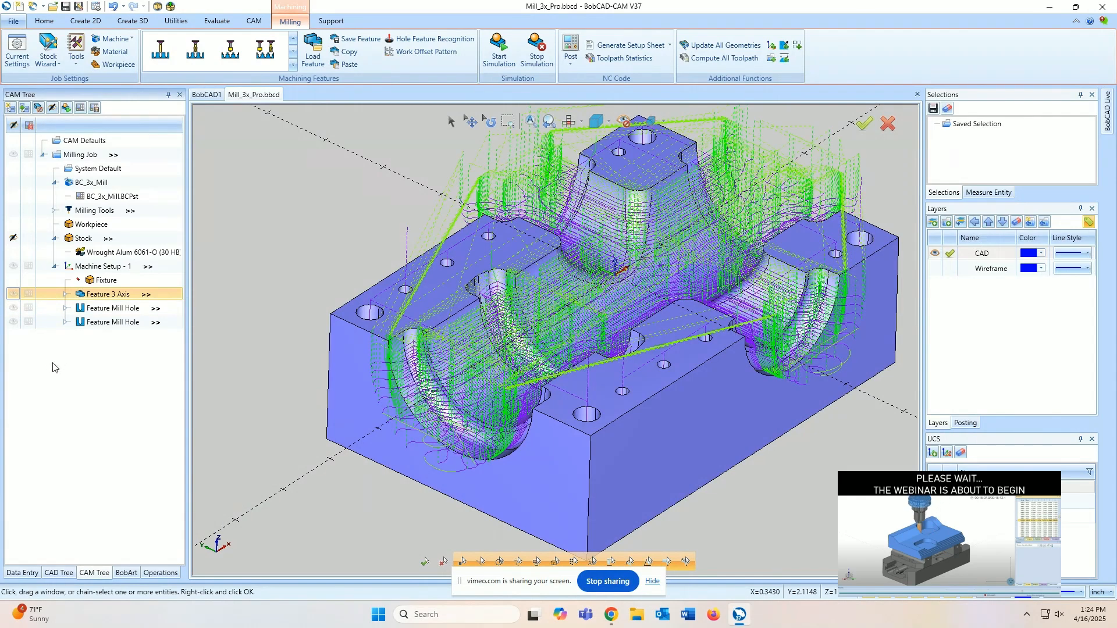
- Turn off posting for Feature 3 Axis, select the two Feature Mill Hole entries, and turn its posting back on
left_click(28, 295)
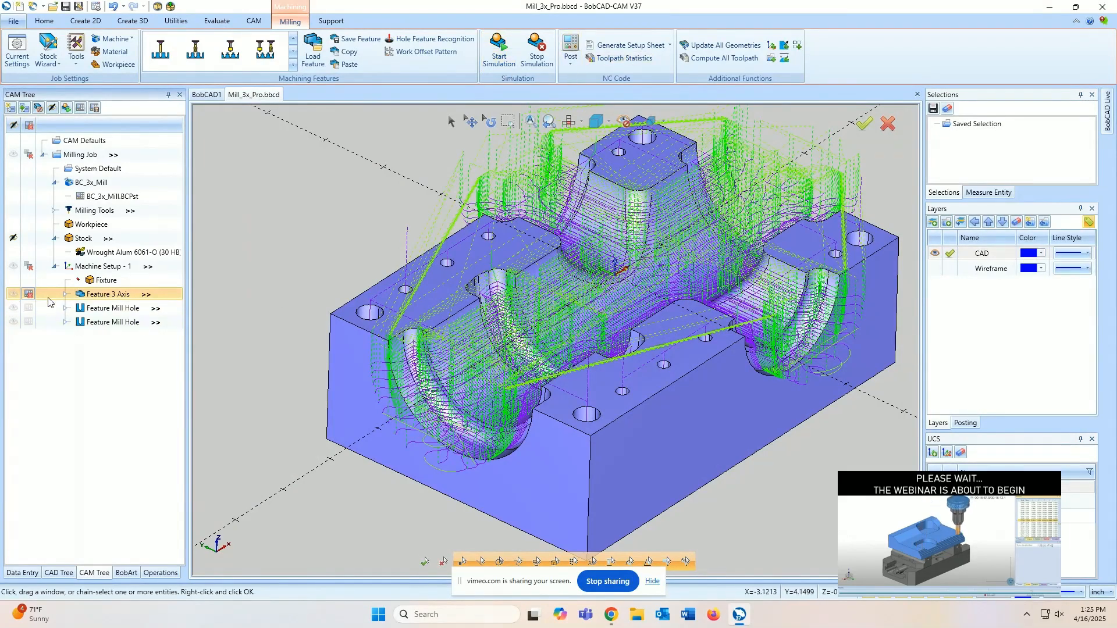
left_click(92, 309)
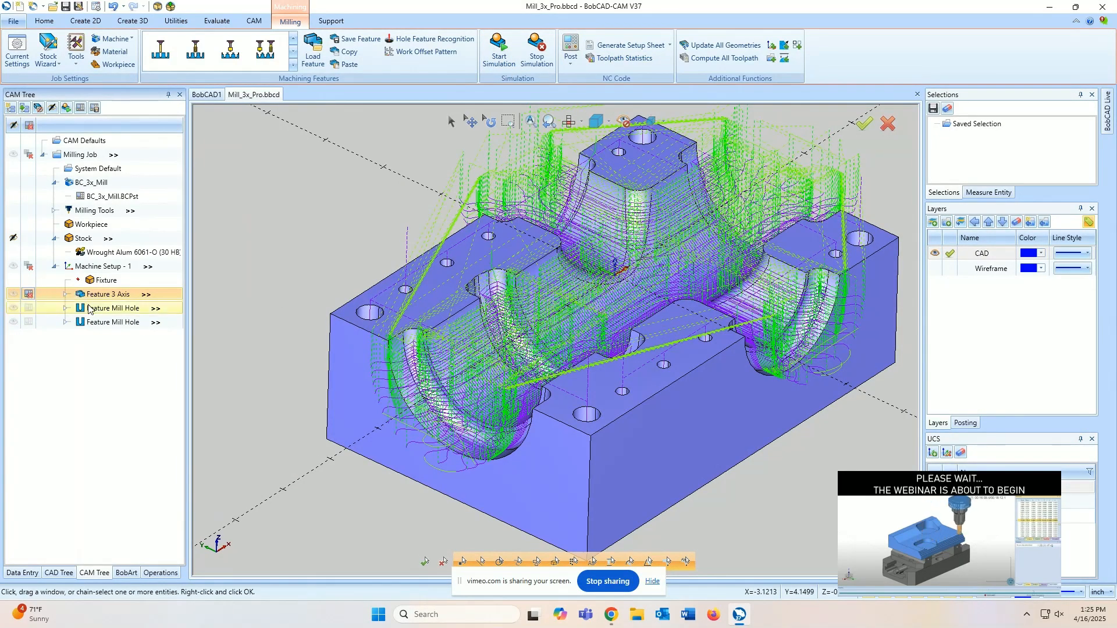
left_click(99, 322, "shift")
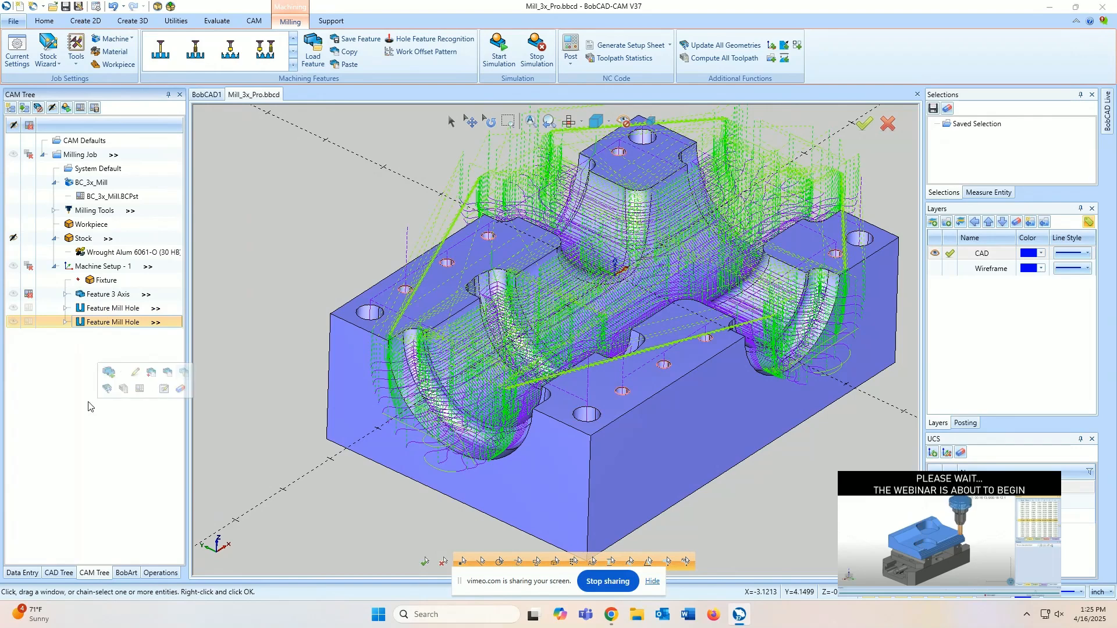
left_click(25, 295)
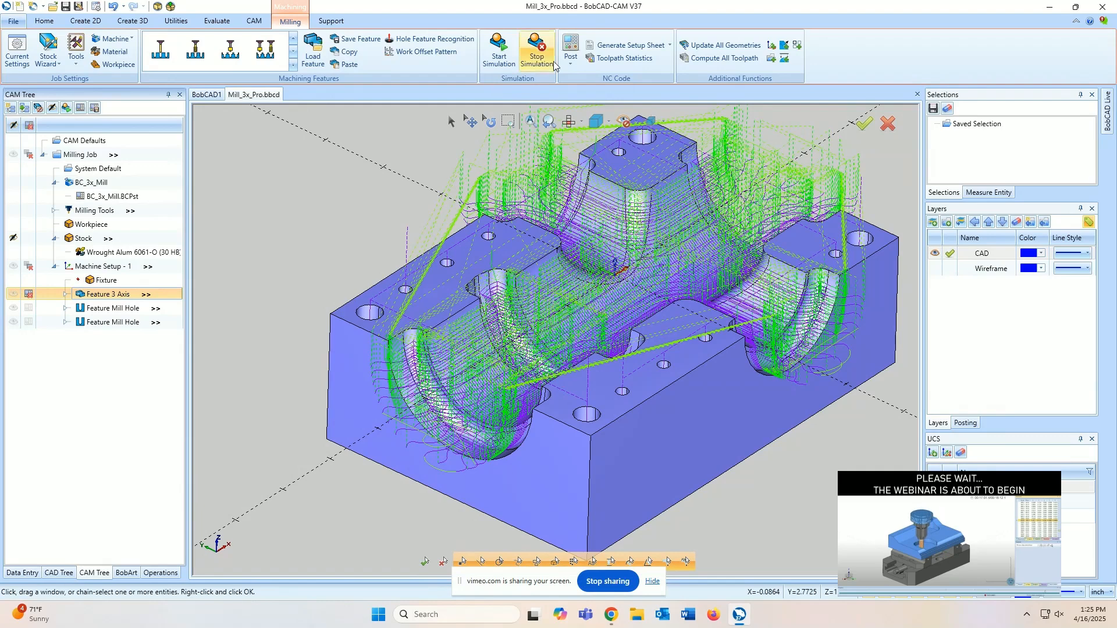
left_click(28, 296)
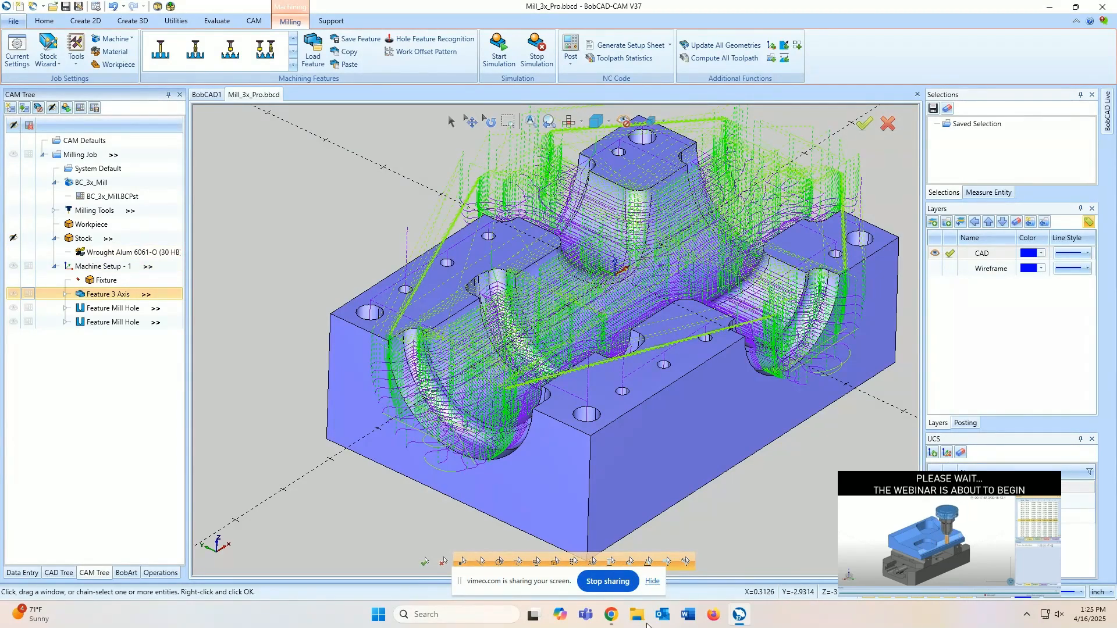
- Switch to the Vimeo broadcast window in Chrome to check the audience chat for the webinar
mouse_move(610, 614)
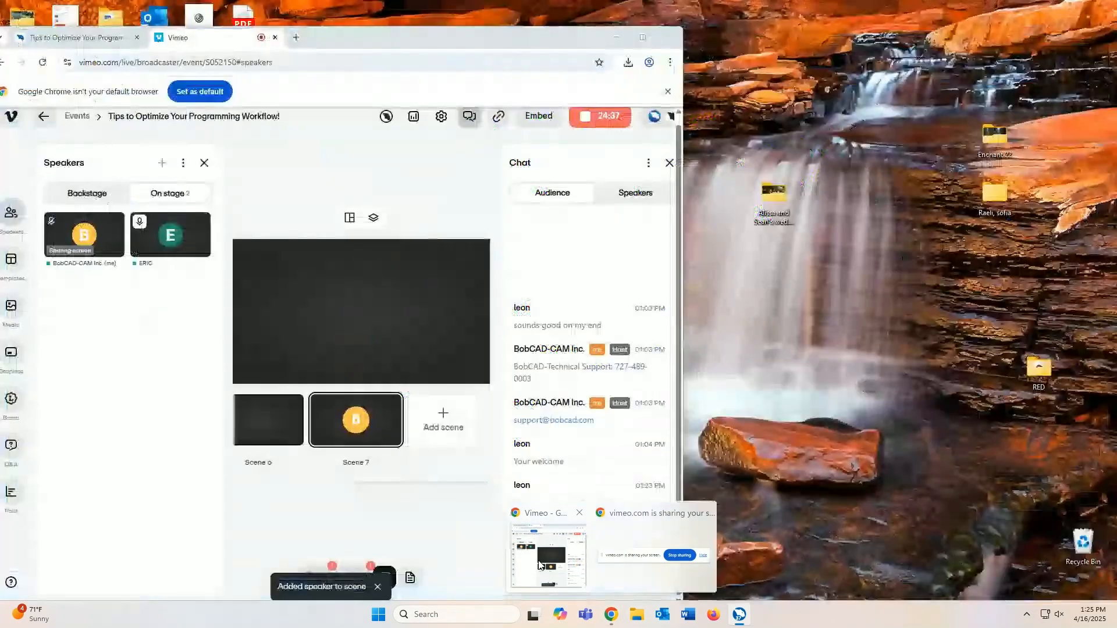
left_click(538, 565)
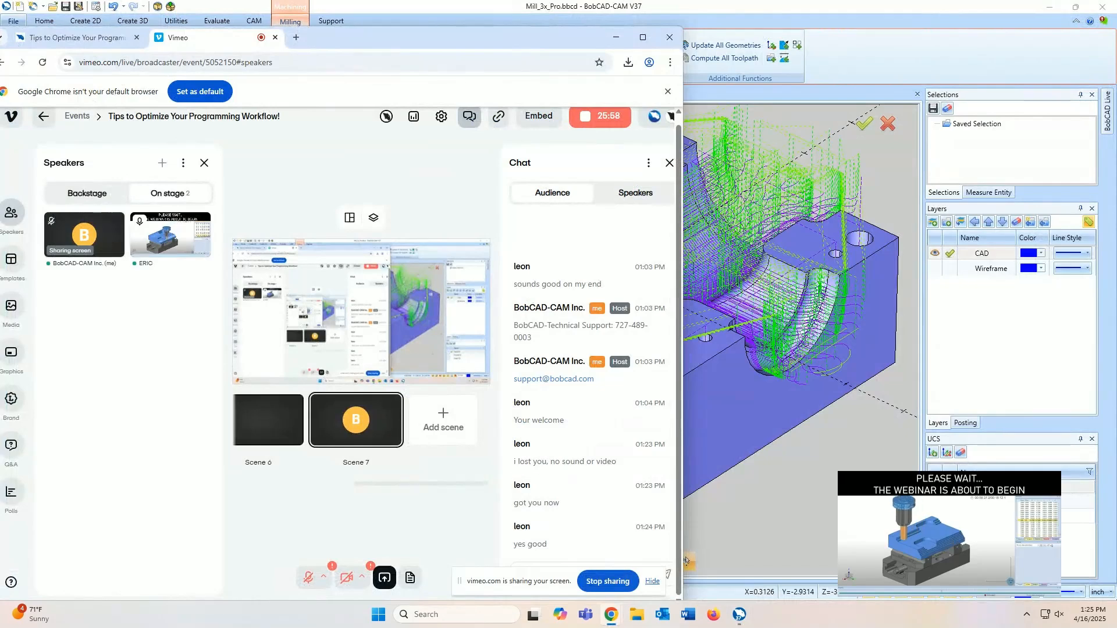
left_click(666, 451)
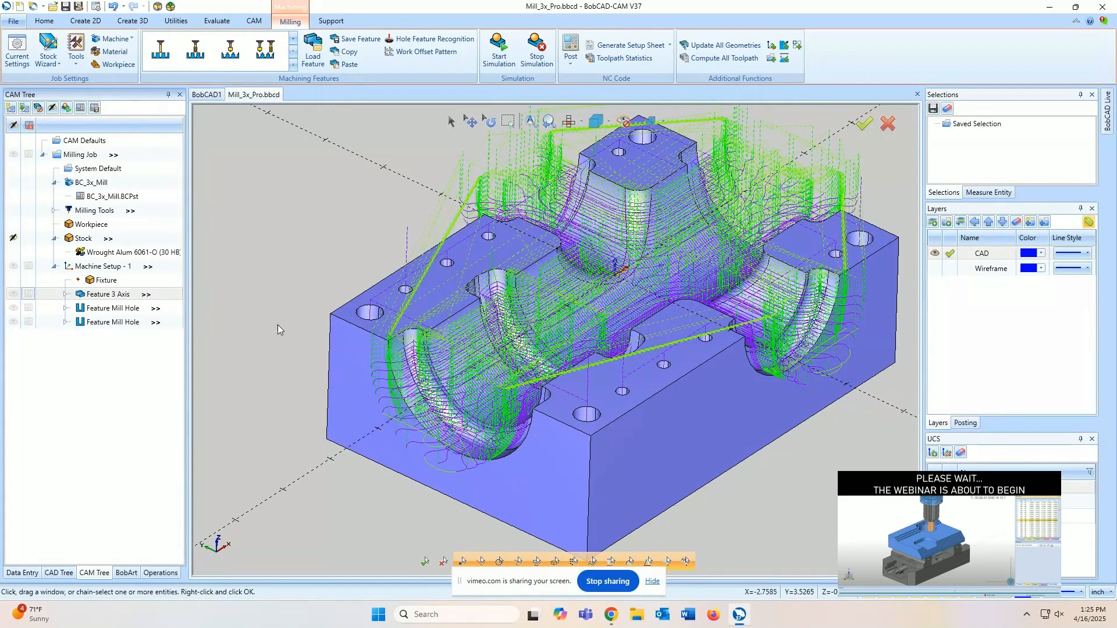
- Back in BobCAD-CAM, expand Feature 3 Axis into its operations and select Advanced Rough to examine its toolpath up close on the model
scroll(739, 185, "up", 5)
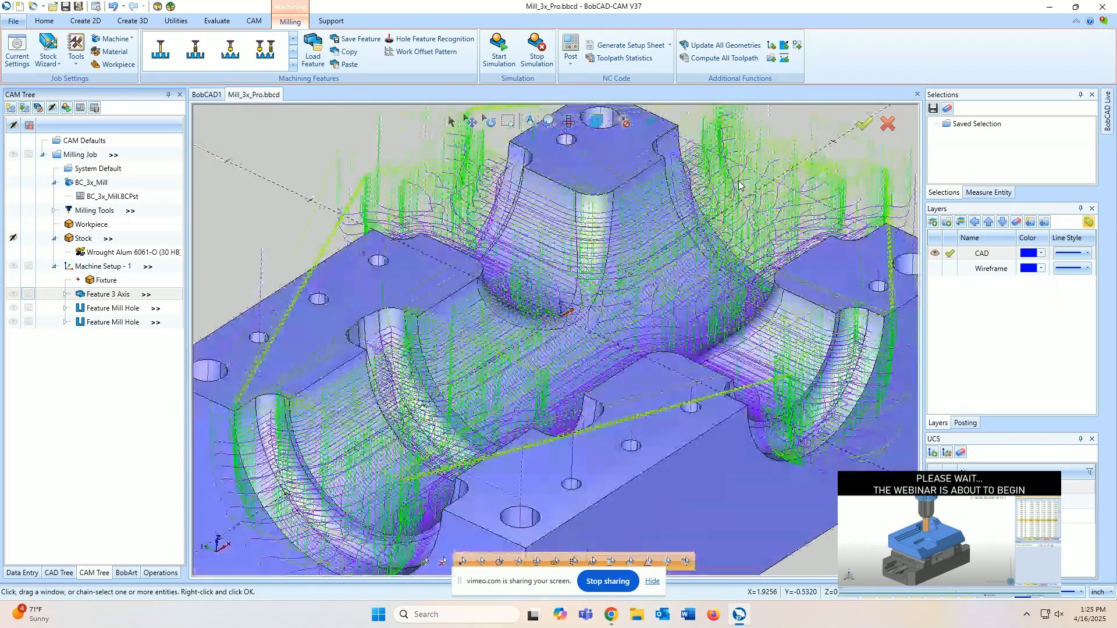
scroll(739, 185, "down", 5)
scroll(727, 197, "up", 3)
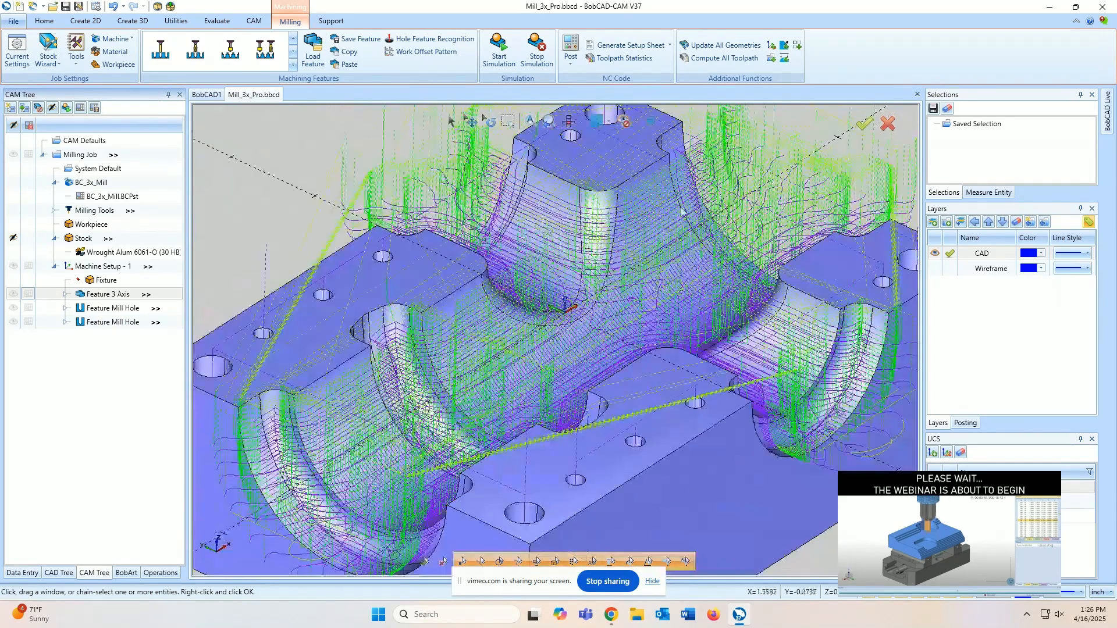
scroll(541, 224, "down", 3)
left_click(65, 294)
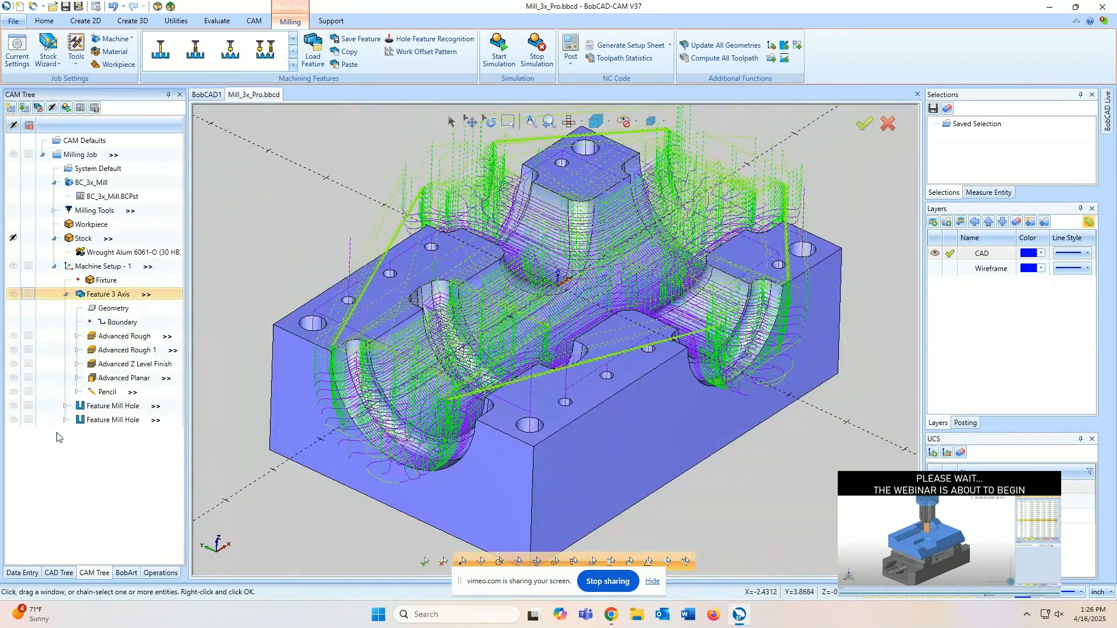
left_click(125, 337)
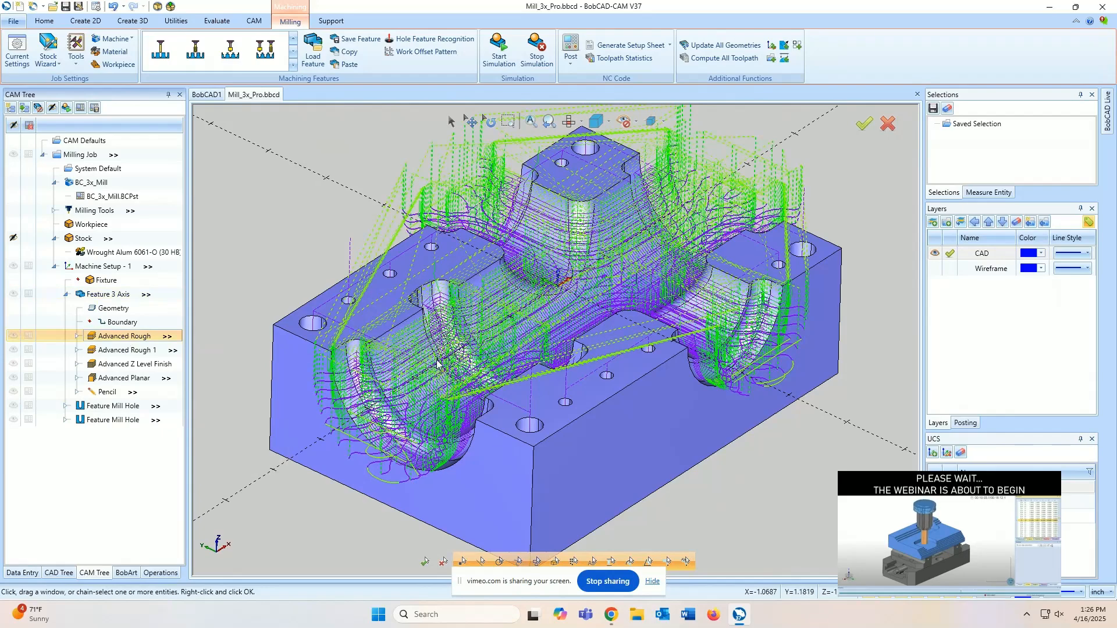
scroll(314, 407, "up", 8)
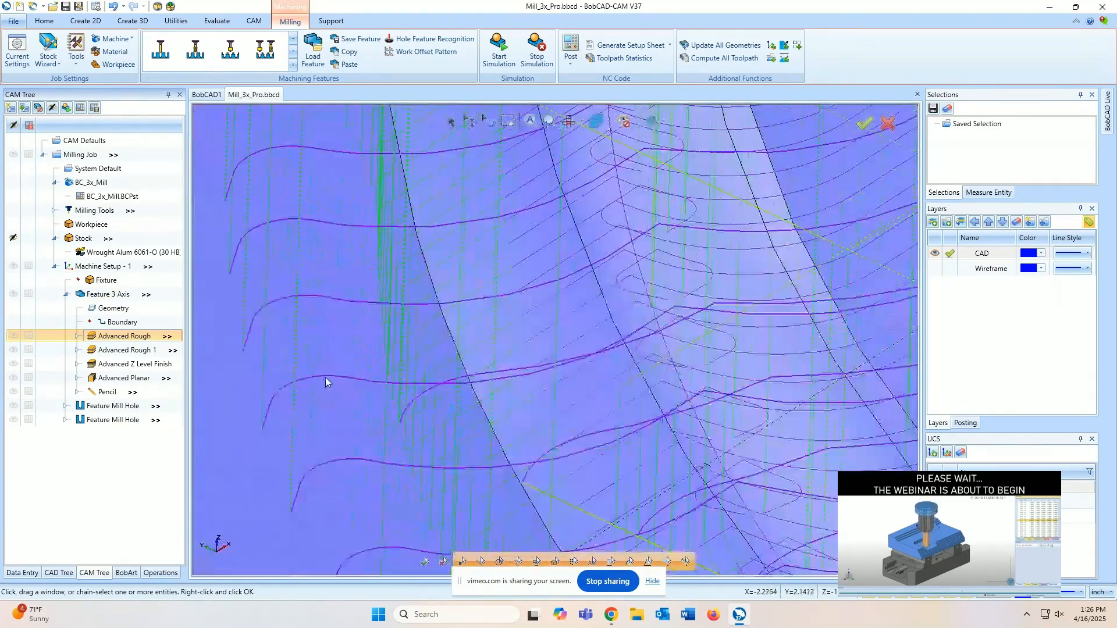
scroll(326, 381, "down", 6)
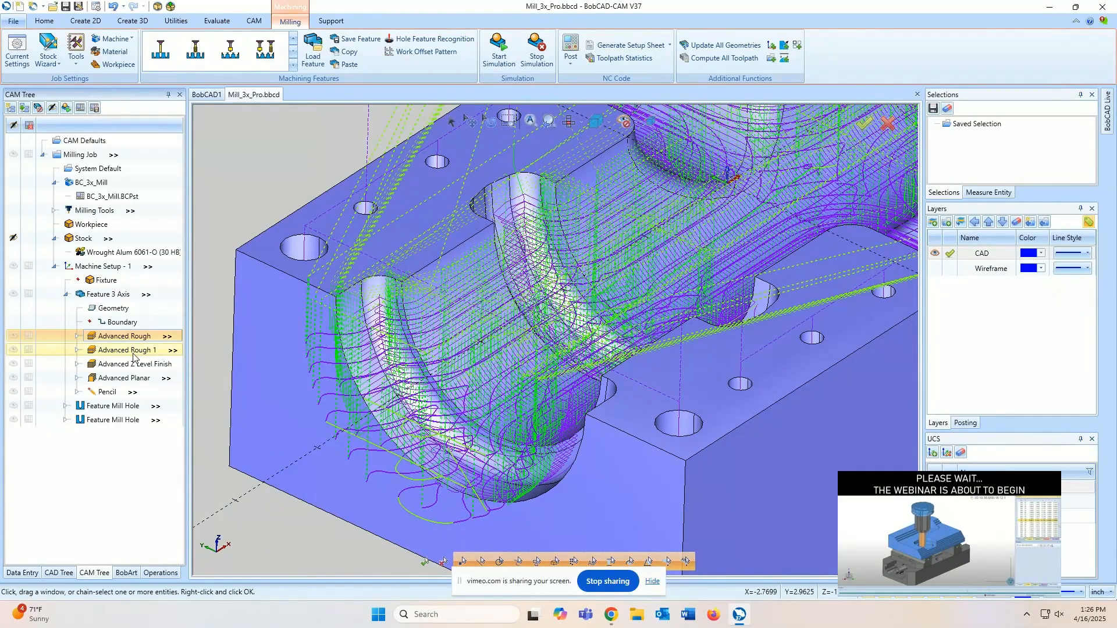
- Select the Advanced Rough 1 operation to examine its toolpath up close around the model's cavity
left_click(133, 351)
scroll(464, 174, "down", 5)
scroll(420, 170, "up", 10)
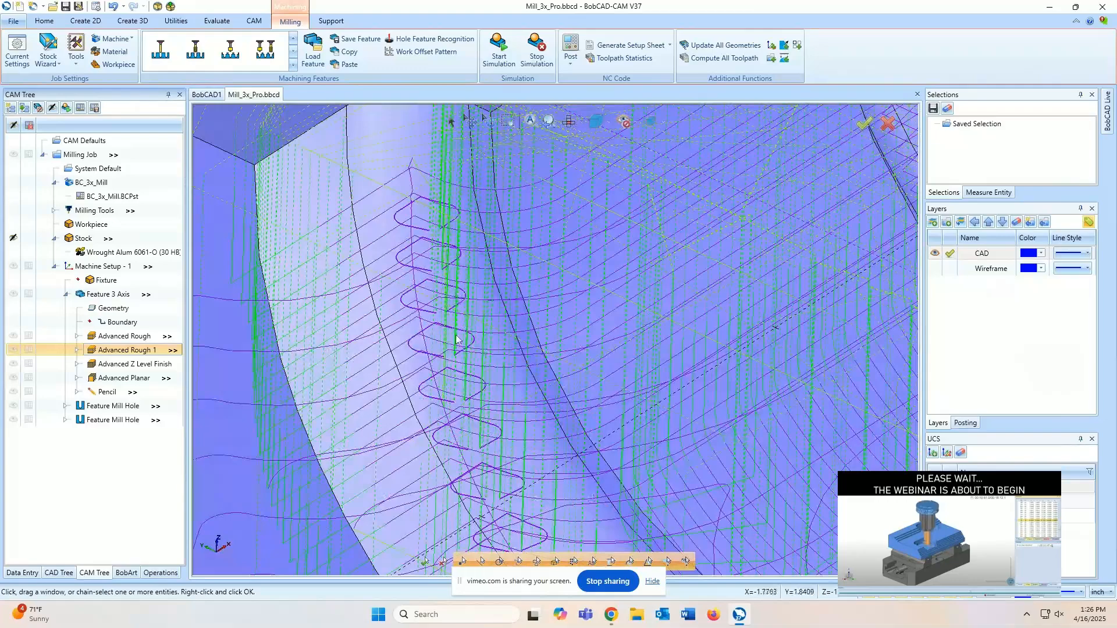
scroll(429, 321, "down", 5)
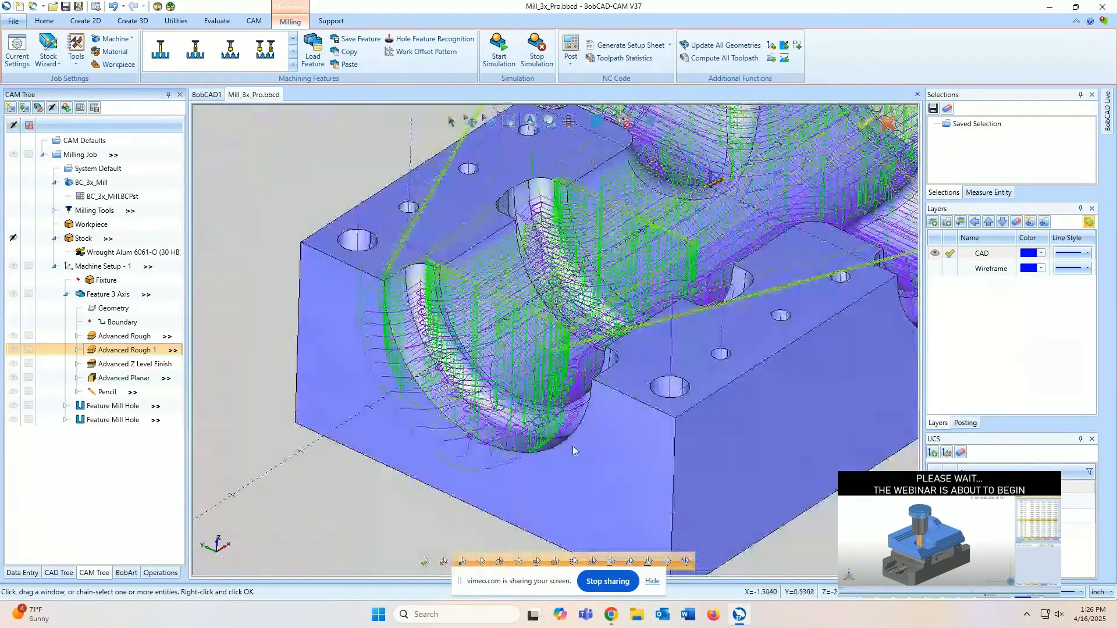
scroll(573, 450, "up", 3)
- Hide the toolpaths of individual Feature 3 Axis operations, such as Advanced Rough and Pencil, and finally those of the whole Milling Job
left_click(14, 337)
left_click(14, 363)
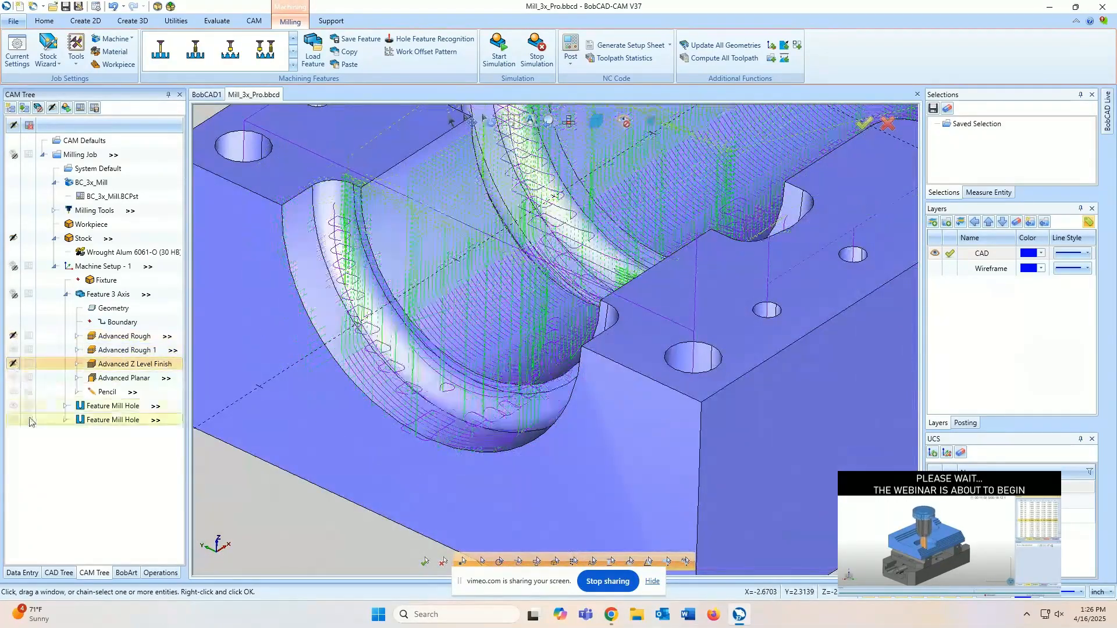
left_click(12, 377)
left_click(13, 392)
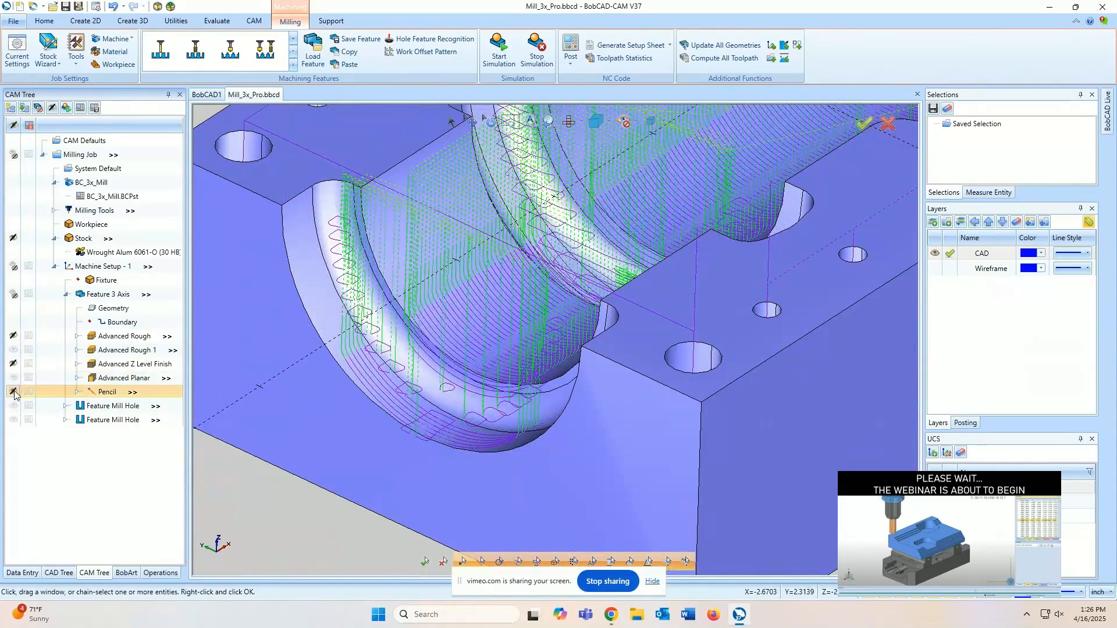
left_click(14, 155)
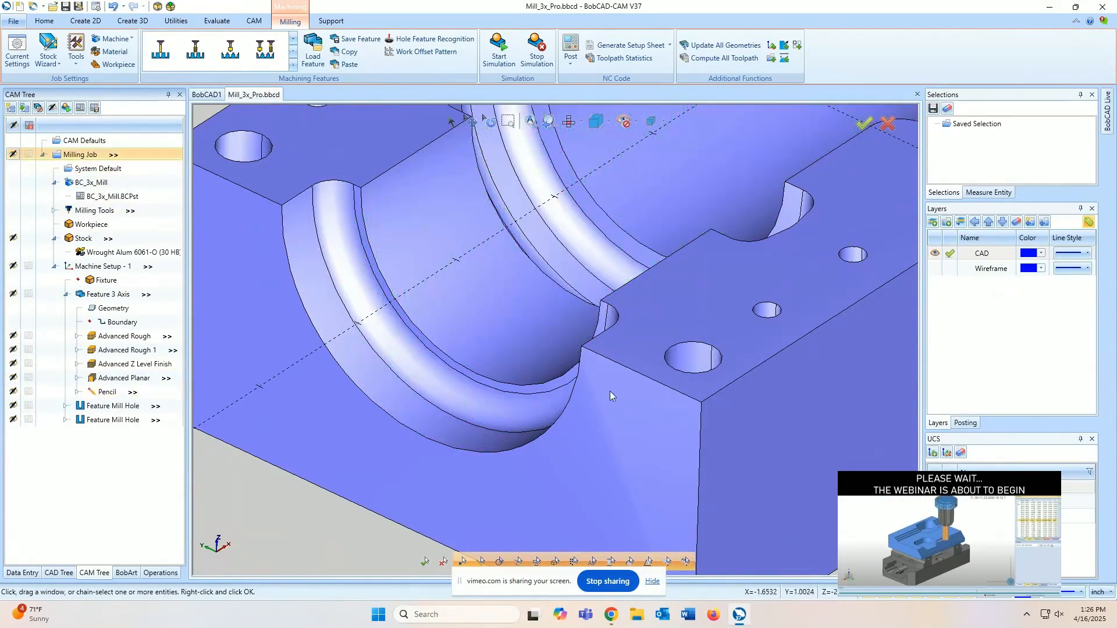
- Preview the hidden toolpaths one at a time: Advanced Rough, Advanced Rough 1, Advanced Z Level Finish, Advanced Planar and Pencil
left_click(124, 337)
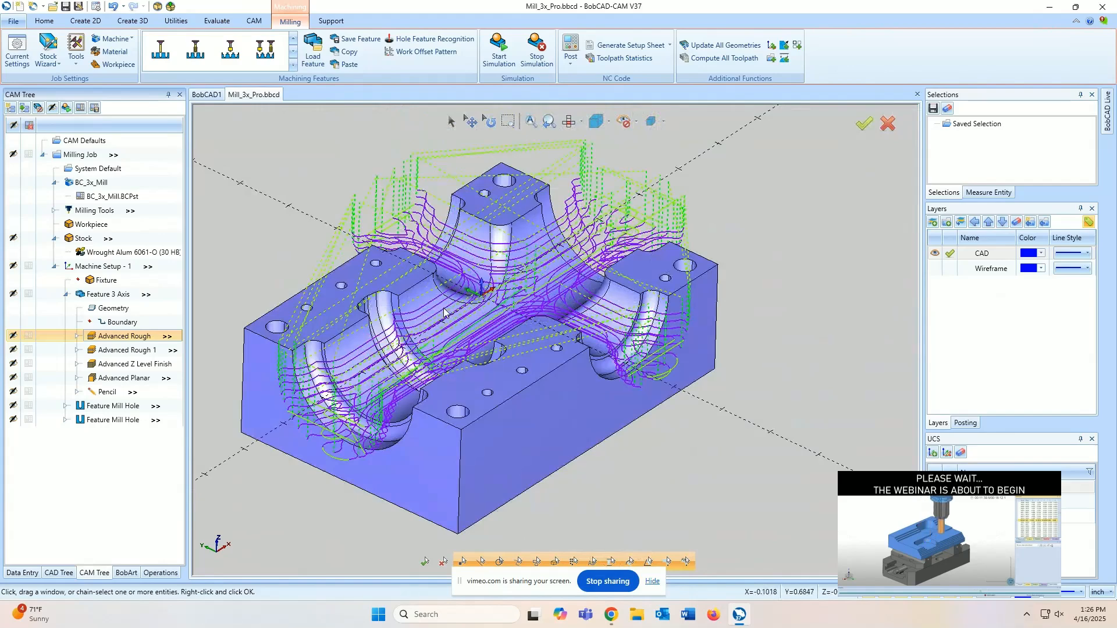
left_click(12, 338)
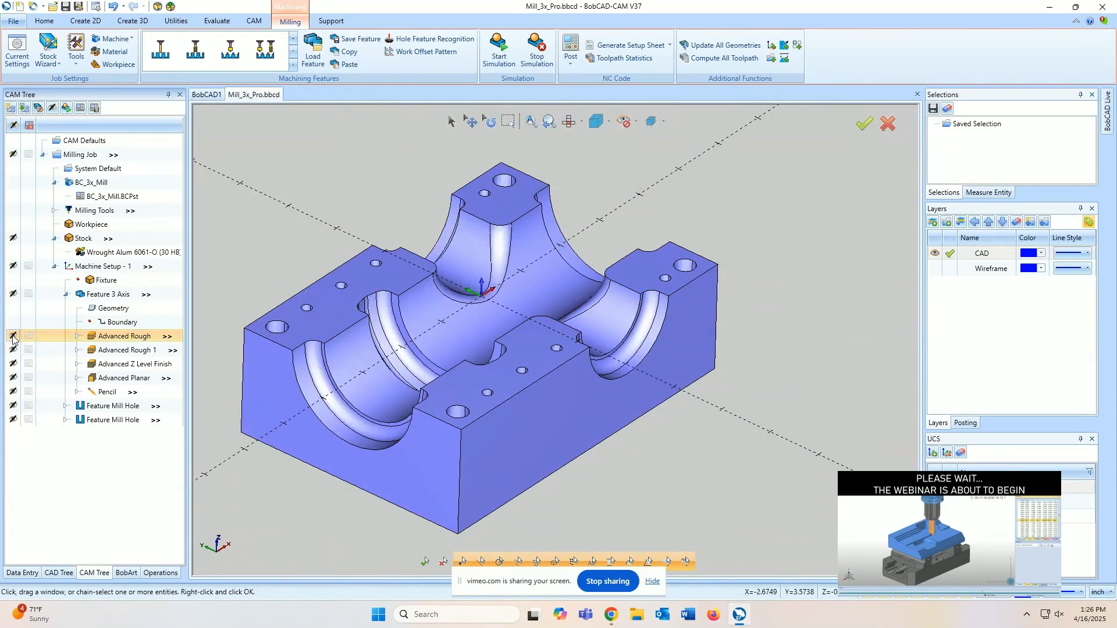
left_click(124, 341)
left_click(146, 352)
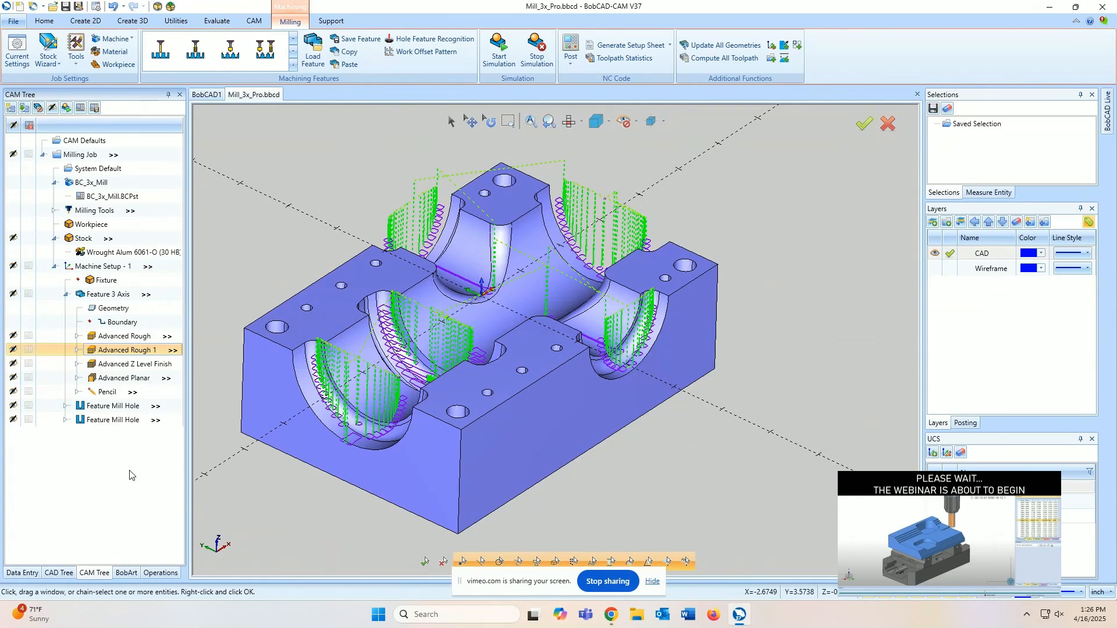
left_click(123, 364)
left_click(129, 379)
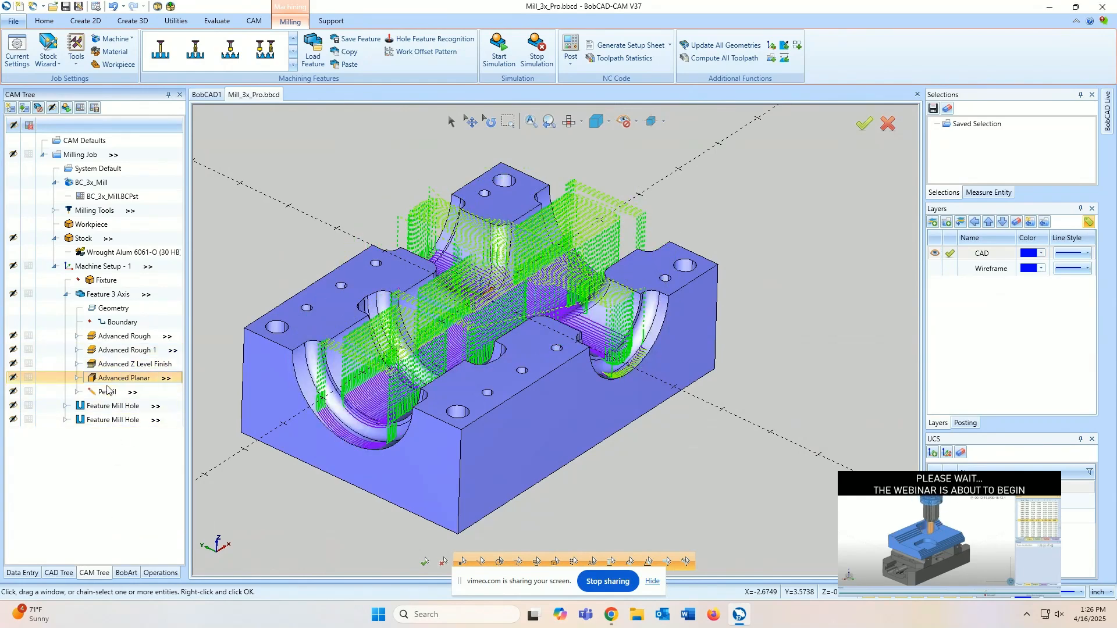
left_click(109, 392)
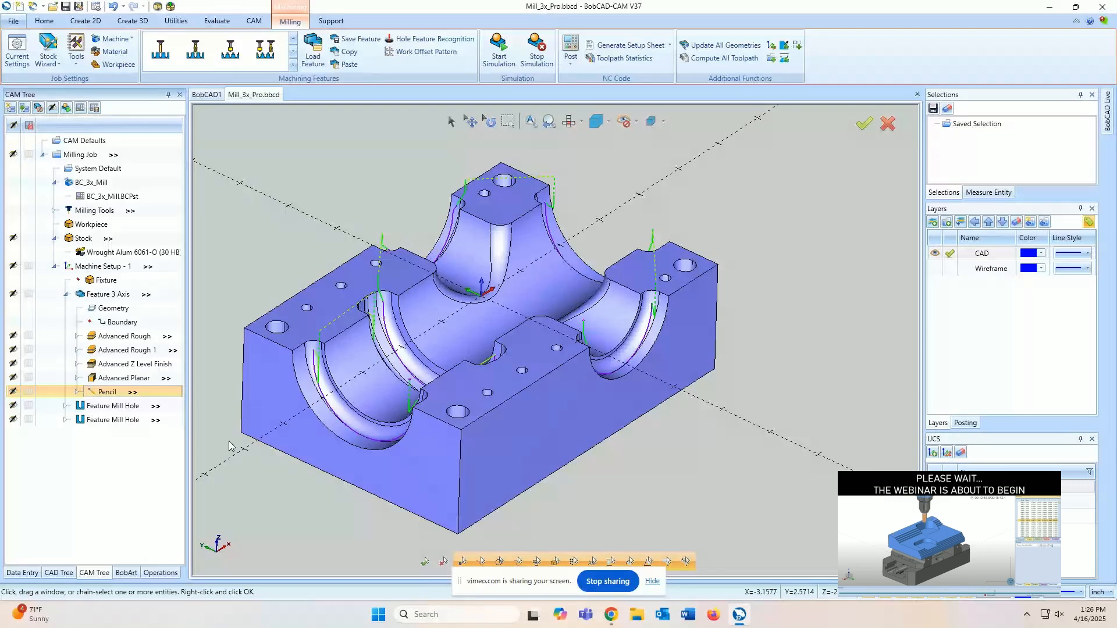
- Change the Pencil operation's toolpath color to yellow and inspect it on the model
right_click(99, 392)
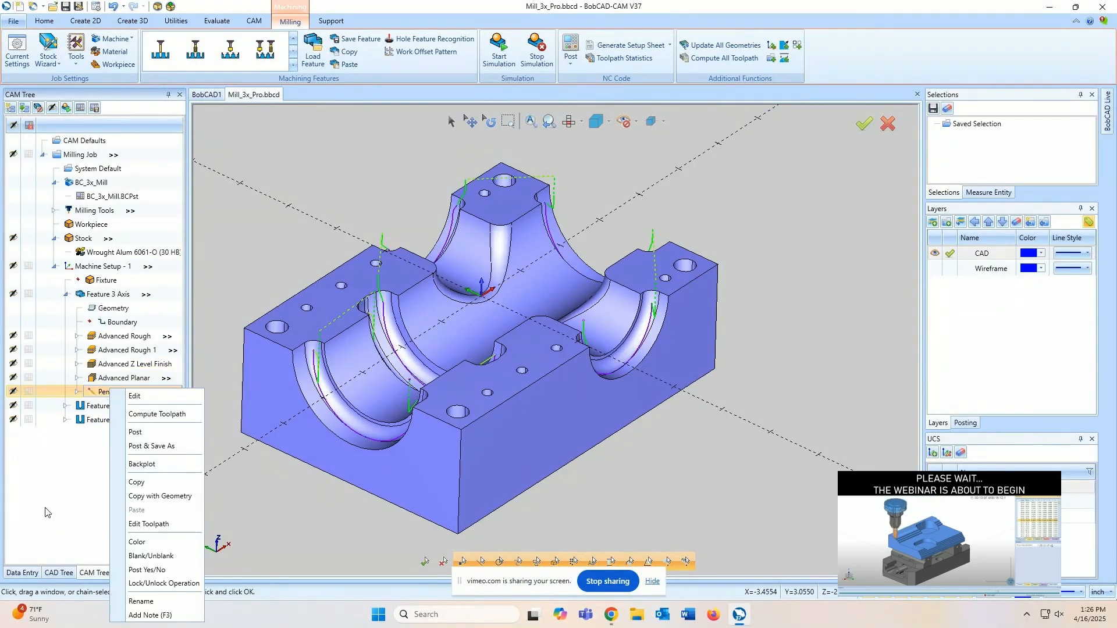
left_click(176, 542)
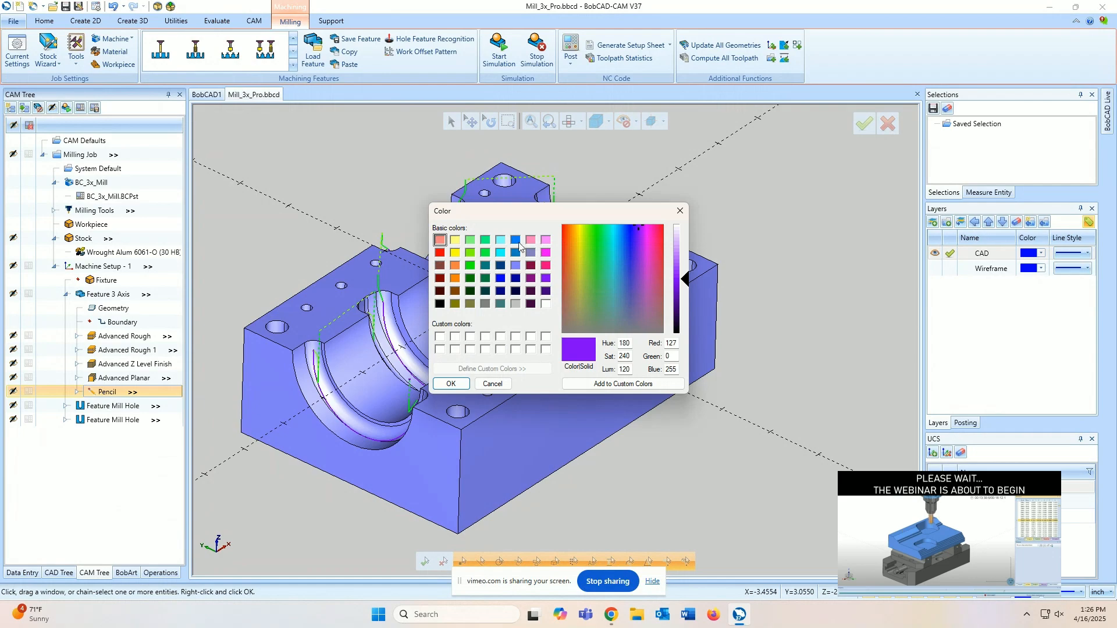
left_click(455, 253)
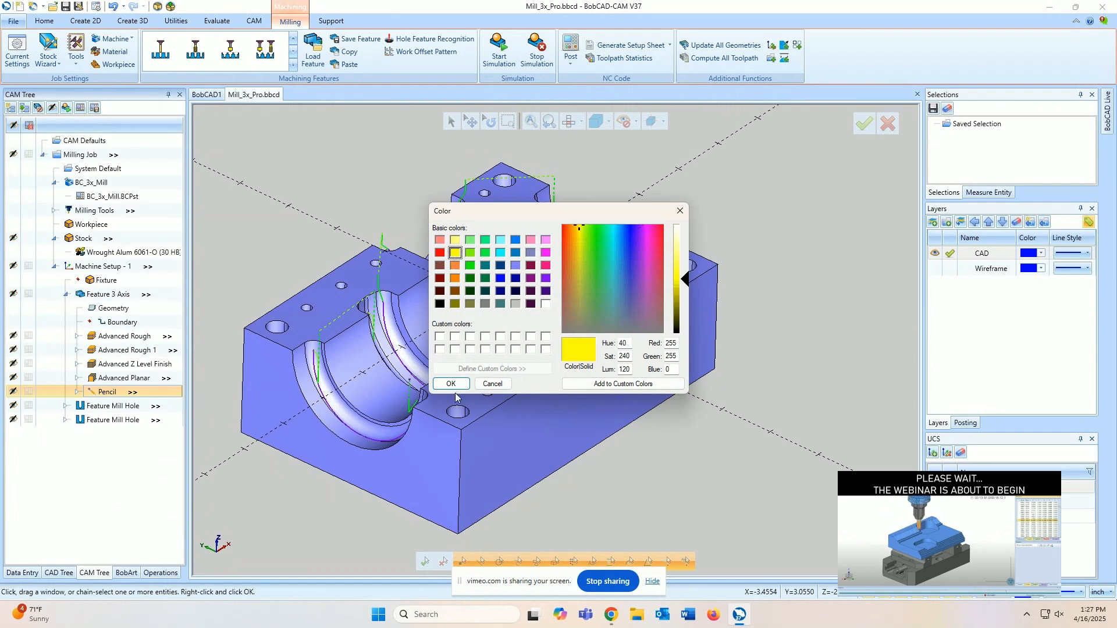
left_click(453, 385)
scroll(355, 367, "up", 5)
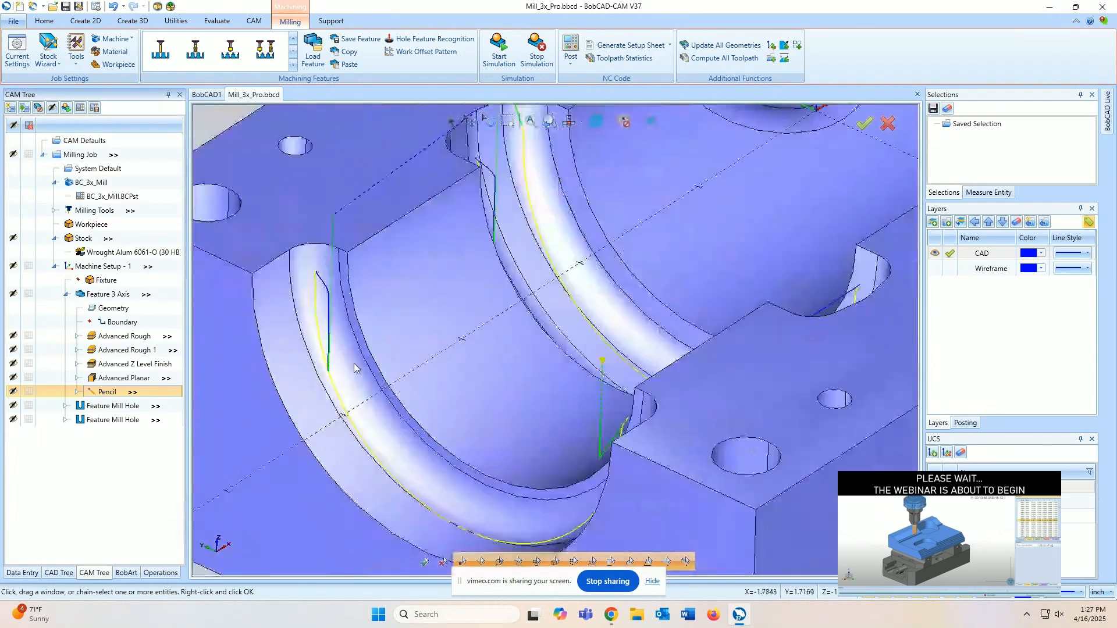
scroll(356, 367, "down", 3)
middle_click_drag(588, 329, 608, 308)
scroll(608, 309, "down", 3)
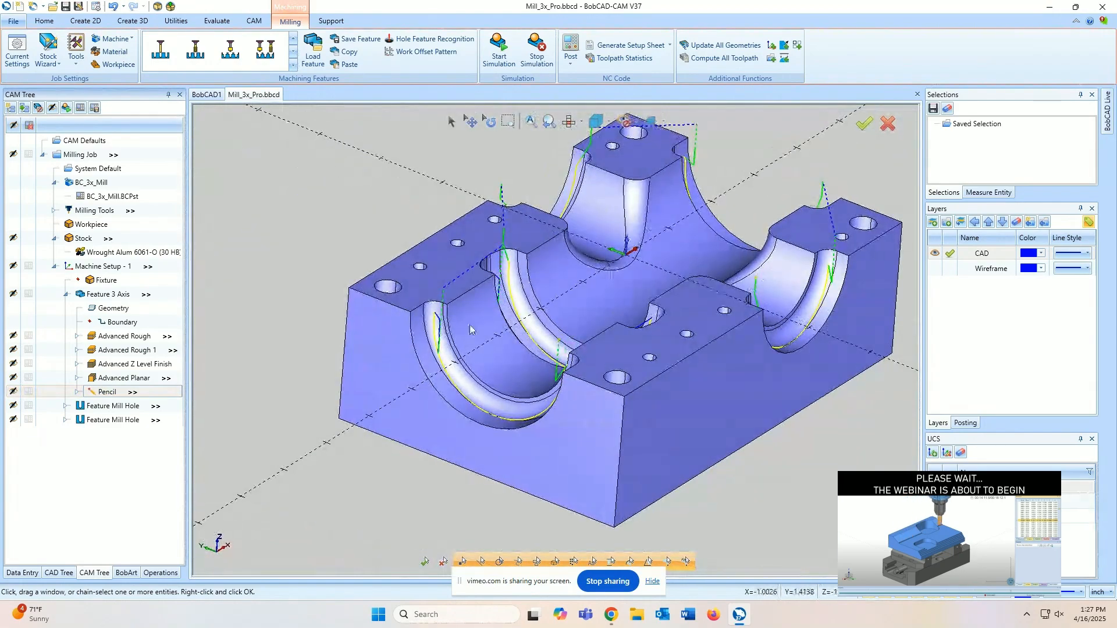
- Show the toolpaths of all Feature 3 Axis operations on the model again
left_click(13, 293)
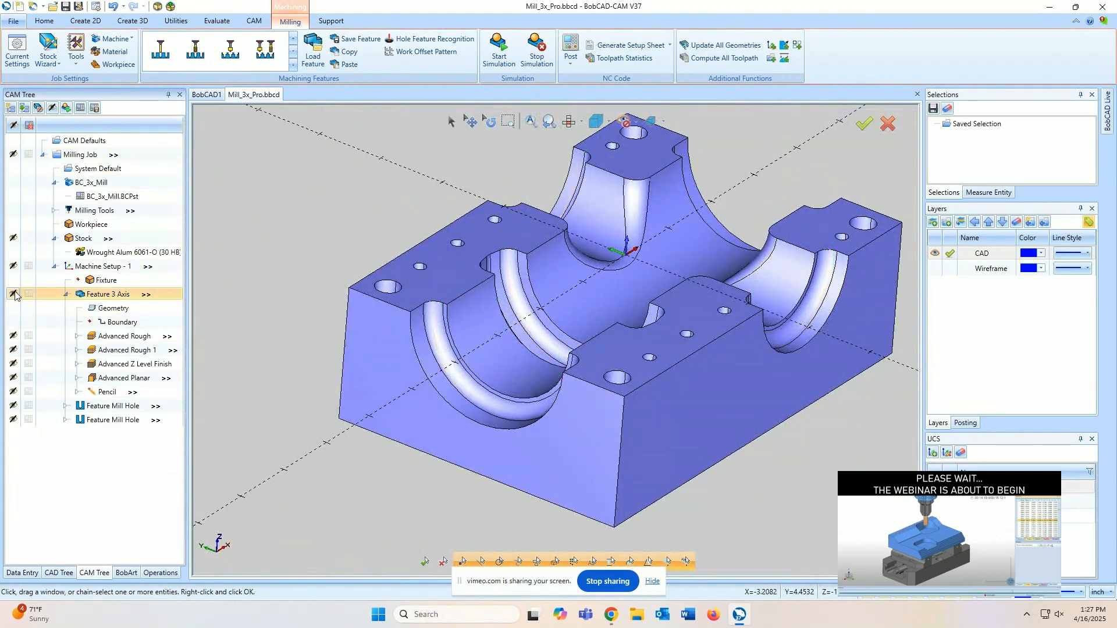
left_click(13, 294)
middle_click_drag(590, 363, 578, 370)
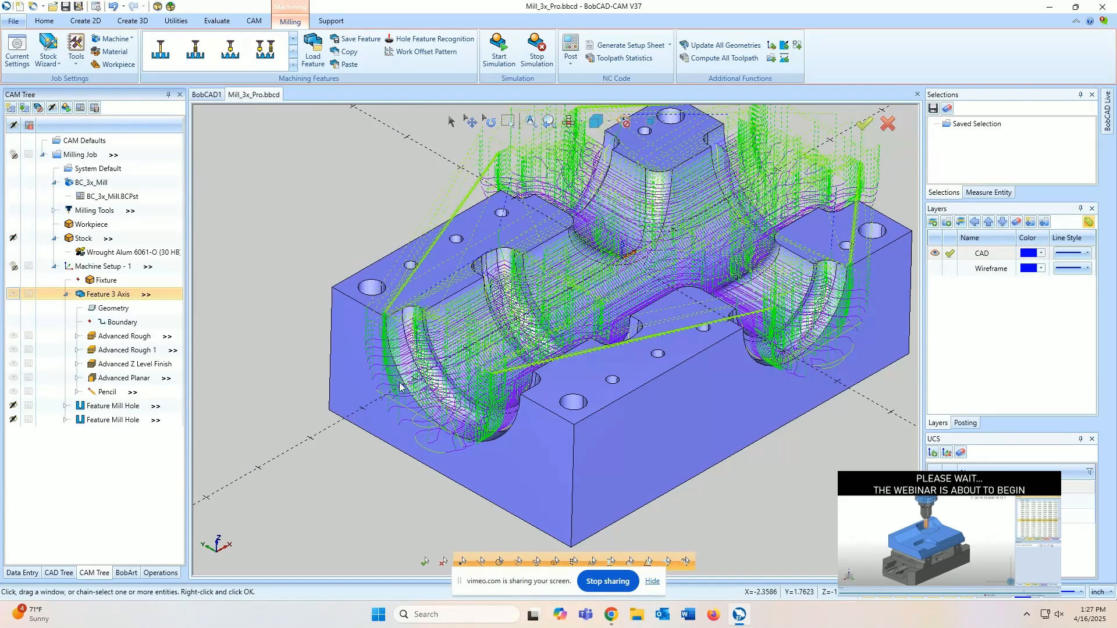
left_click(393, 438)
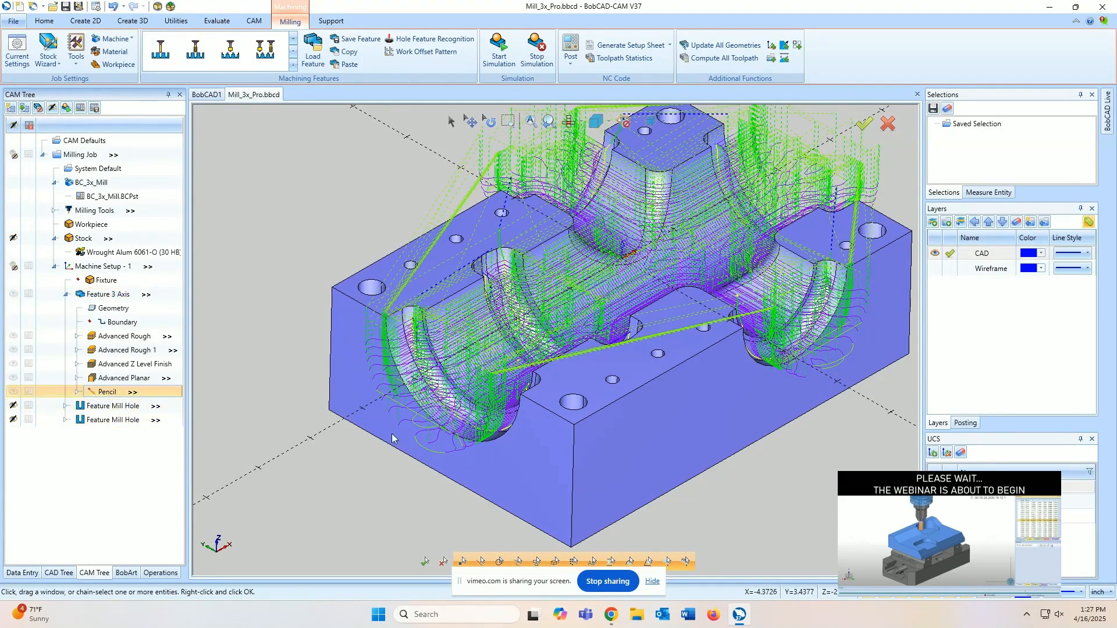
- Edit Feature 3 Axis to set the Pencil operation's machining tolerance to 0.001, and finish the wizard
right_click(132, 294)
left_click(200, 274)
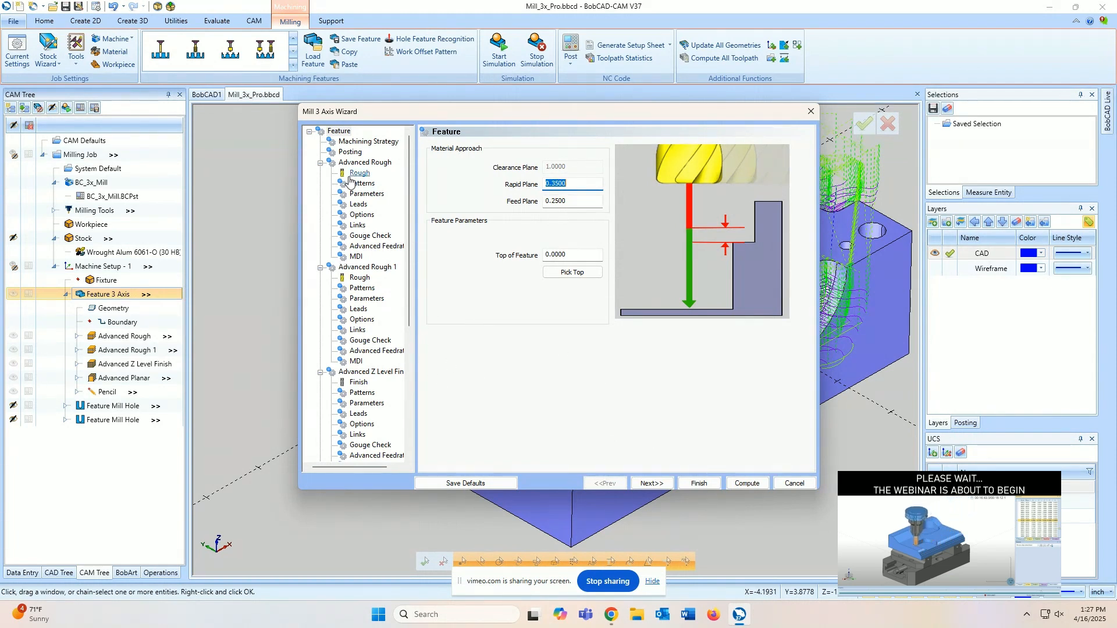
scroll(378, 407, "down", 7)
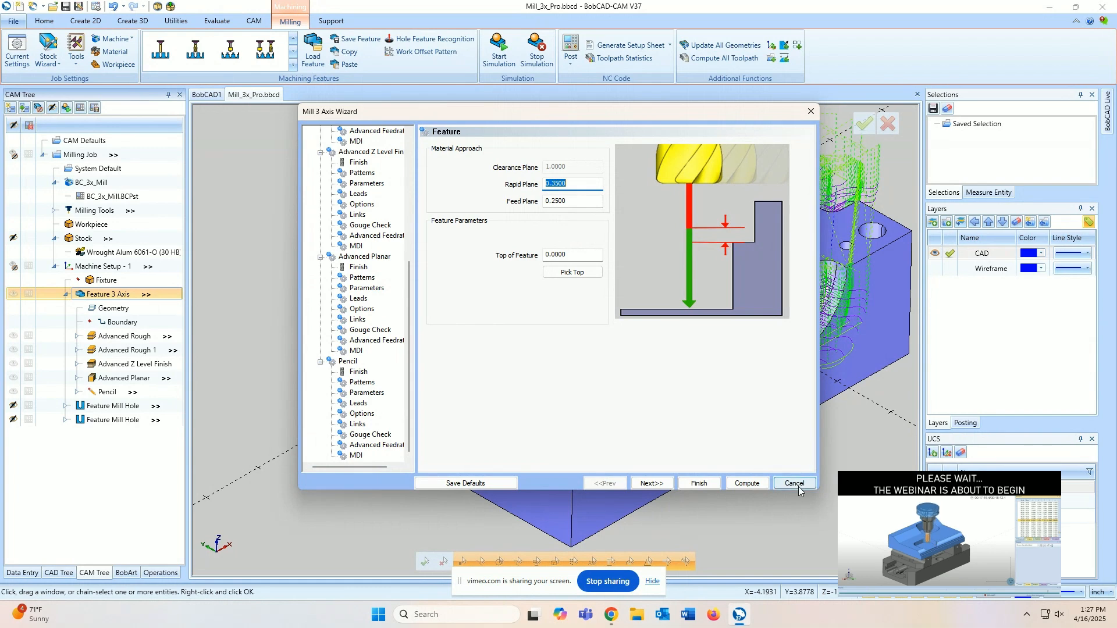
left_click(362, 382)
left_click(367, 392)
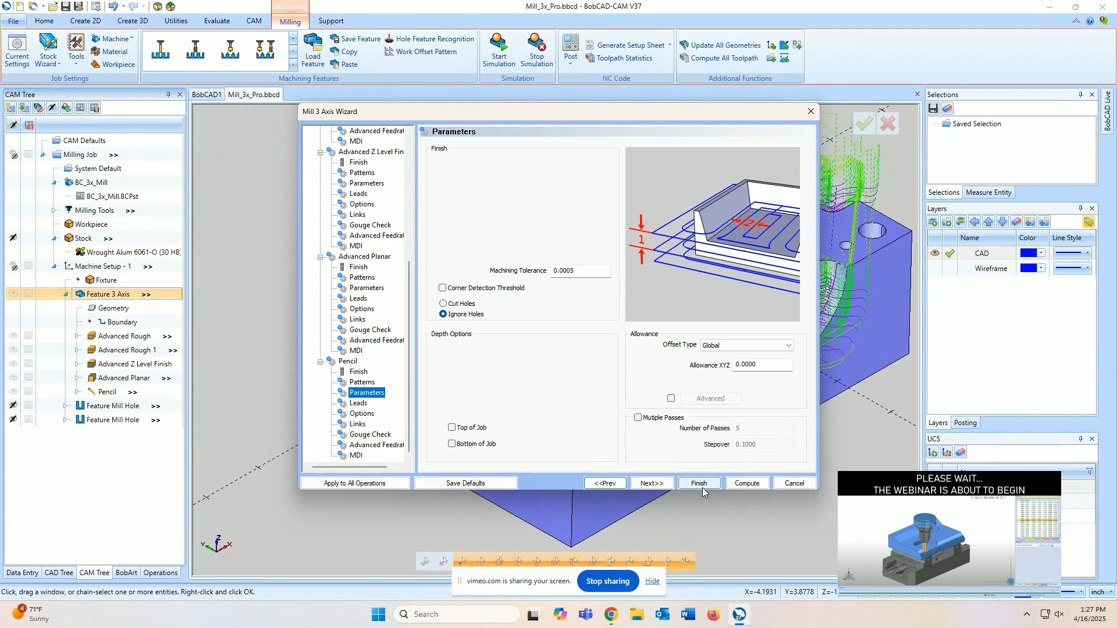
left_click(359, 403)
left_click(366, 393)
left_click_drag(568, 272, 584, 282)
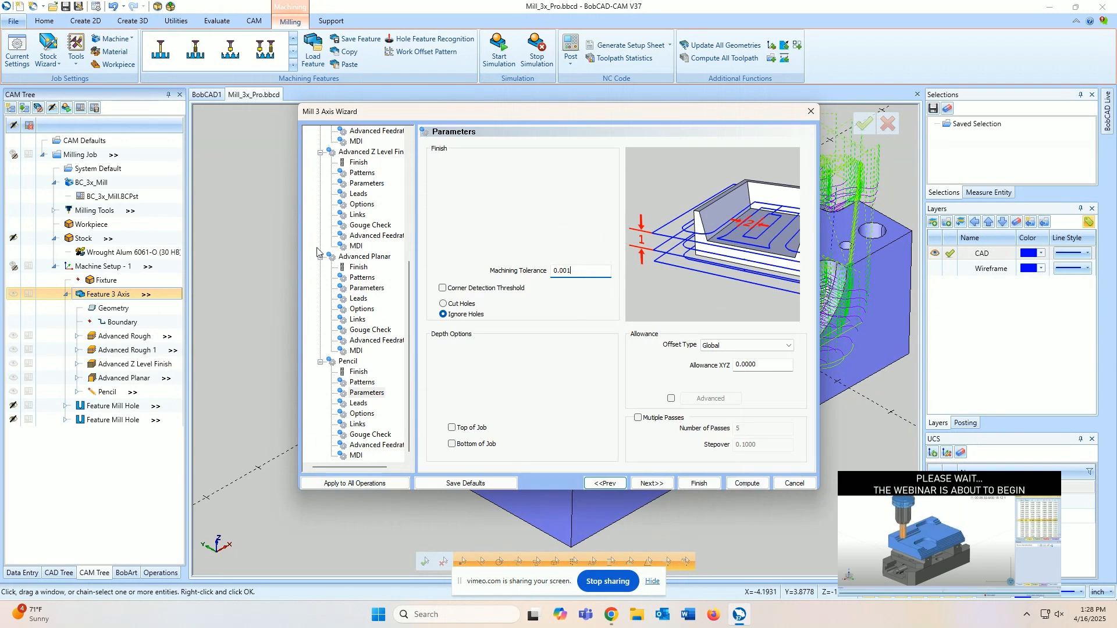
left_click(698, 483)
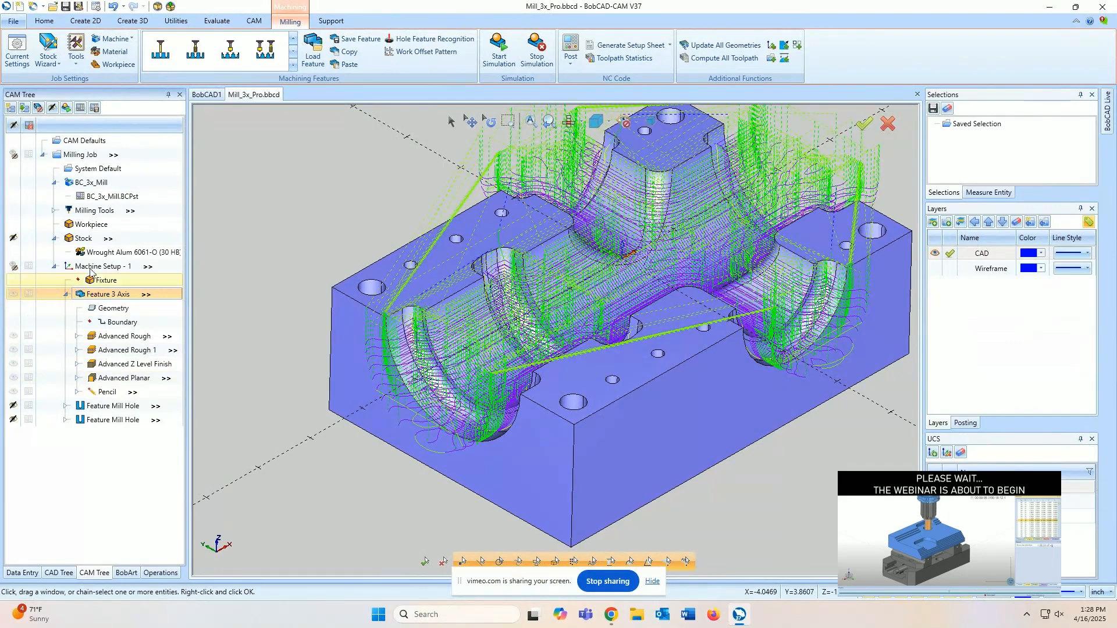
right_click(104, 392)
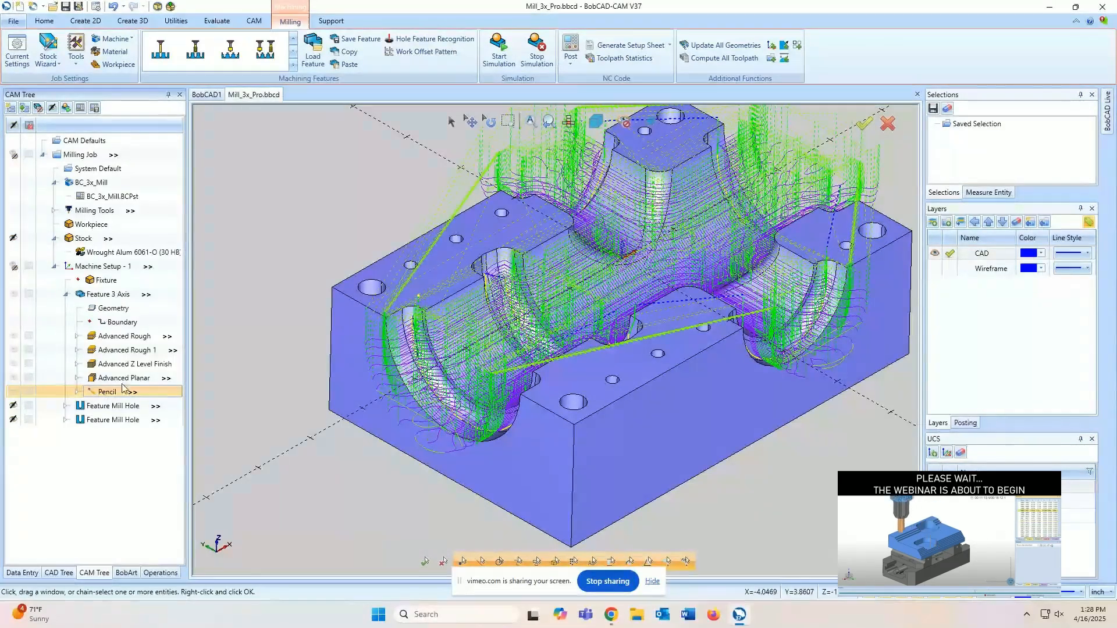
left_click(112, 295)
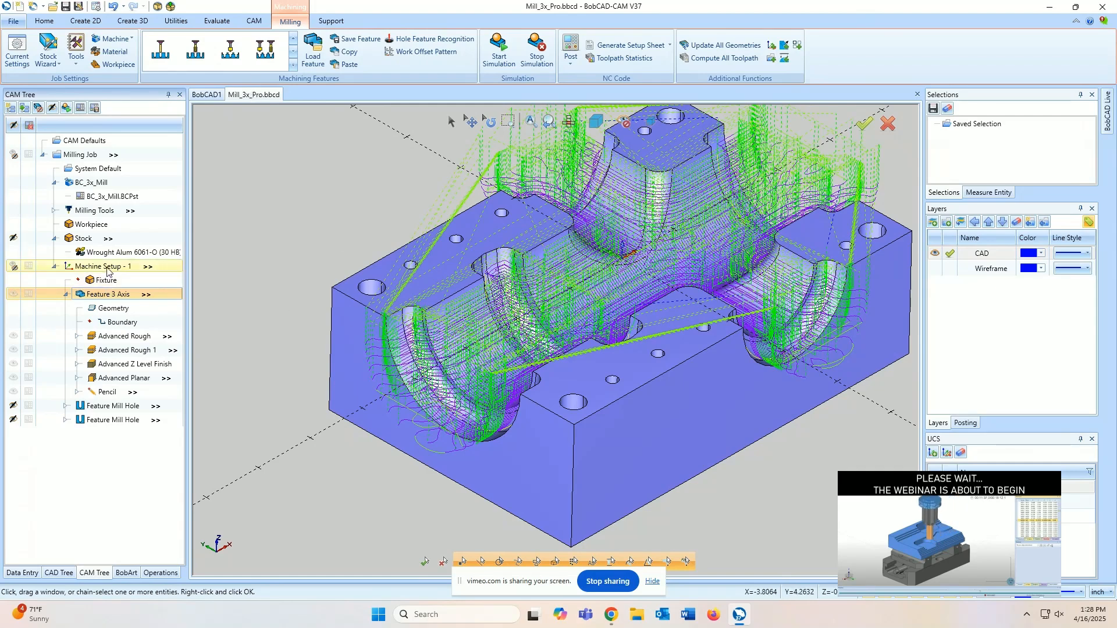
- Start a new Mill 3 Axis feature under Machine Setup - 1 with the whole solid body as its geometry
right_click(142, 267)
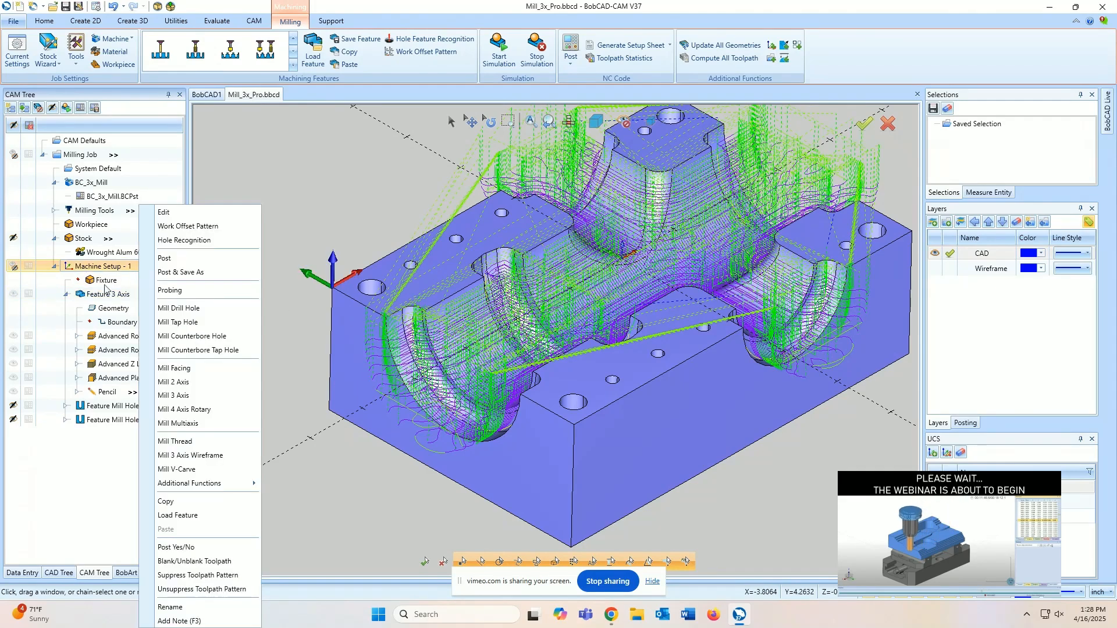
left_click(205, 395)
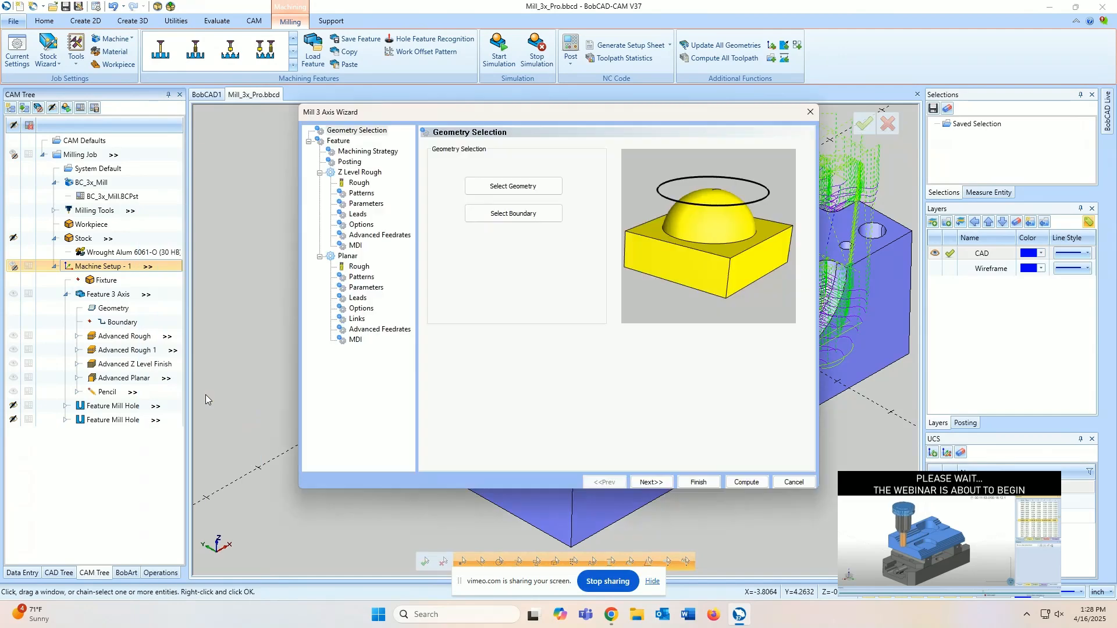
left_click(531, 187)
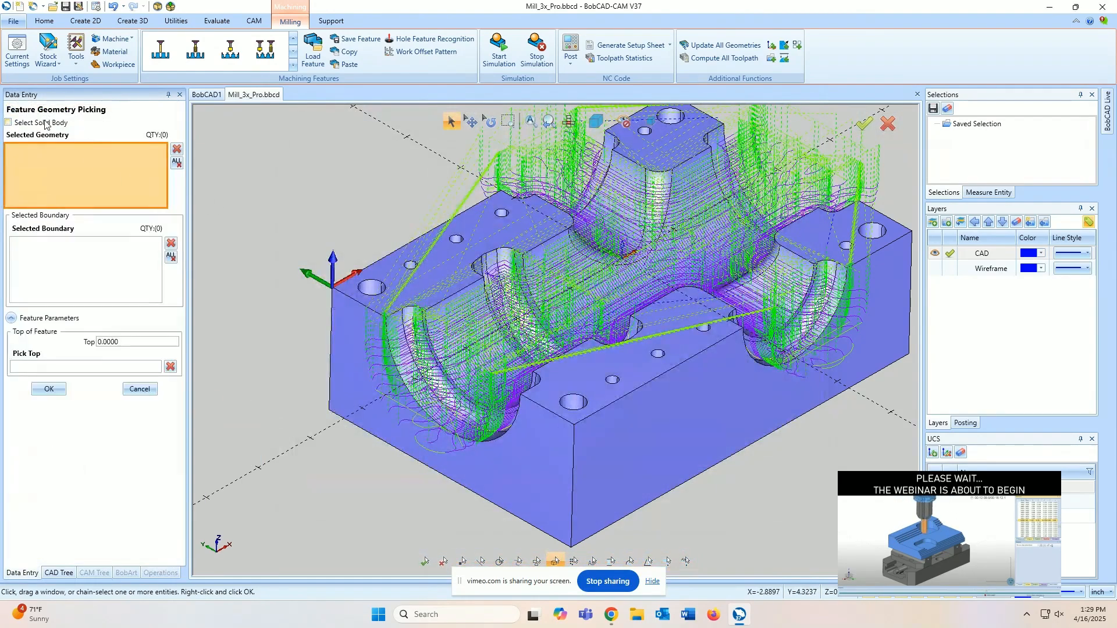
left_click(427, 356)
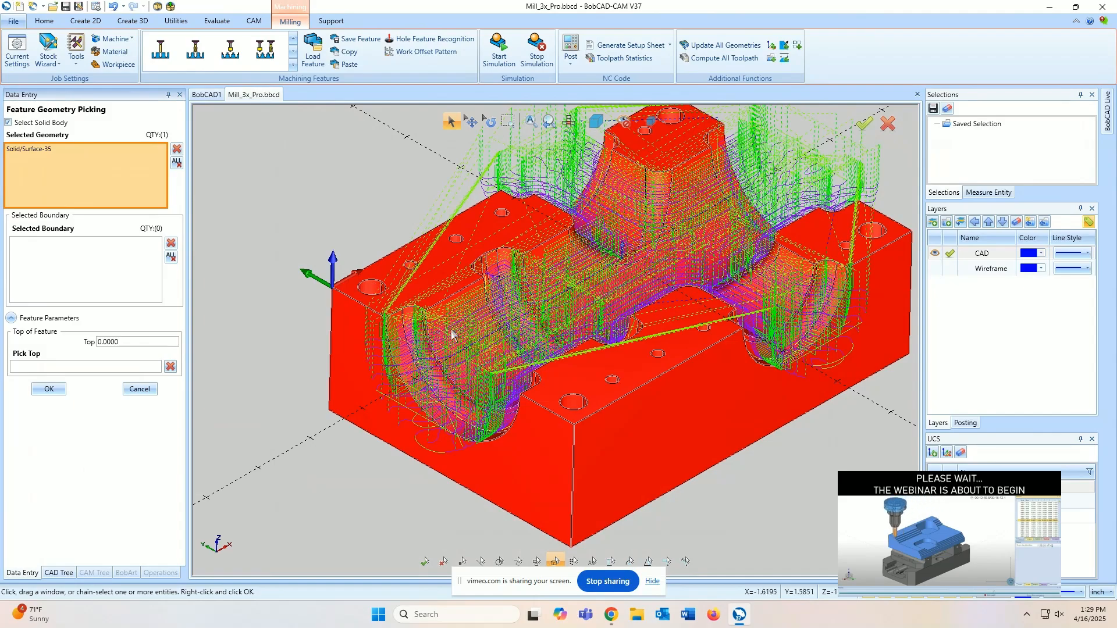
middle_click_drag(517, 390, 294, 287)
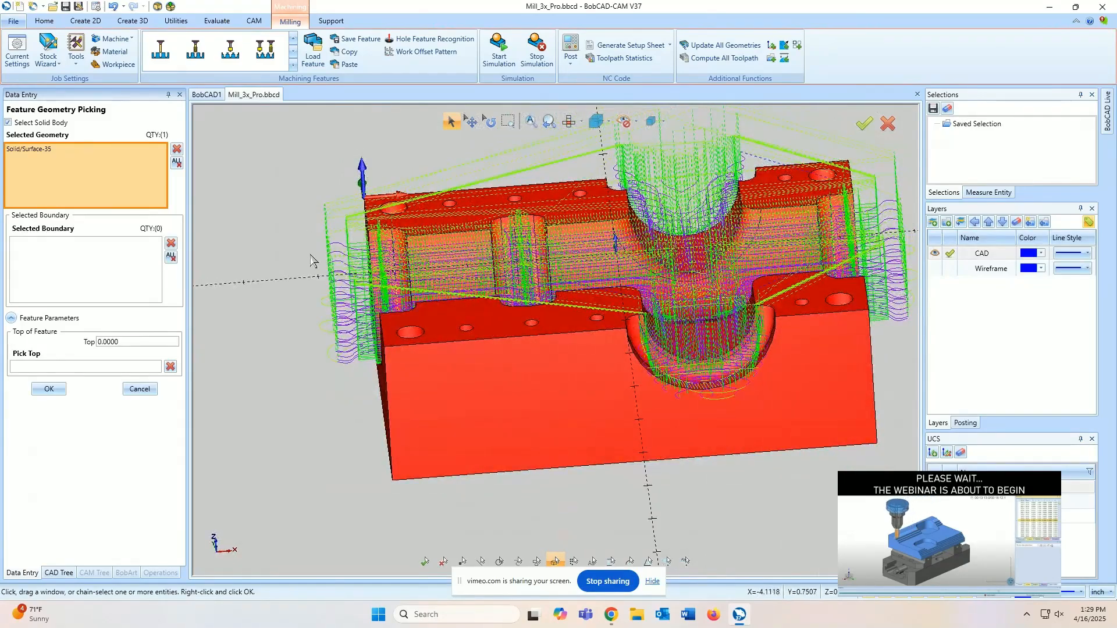
scroll(314, 266, "up", 3)
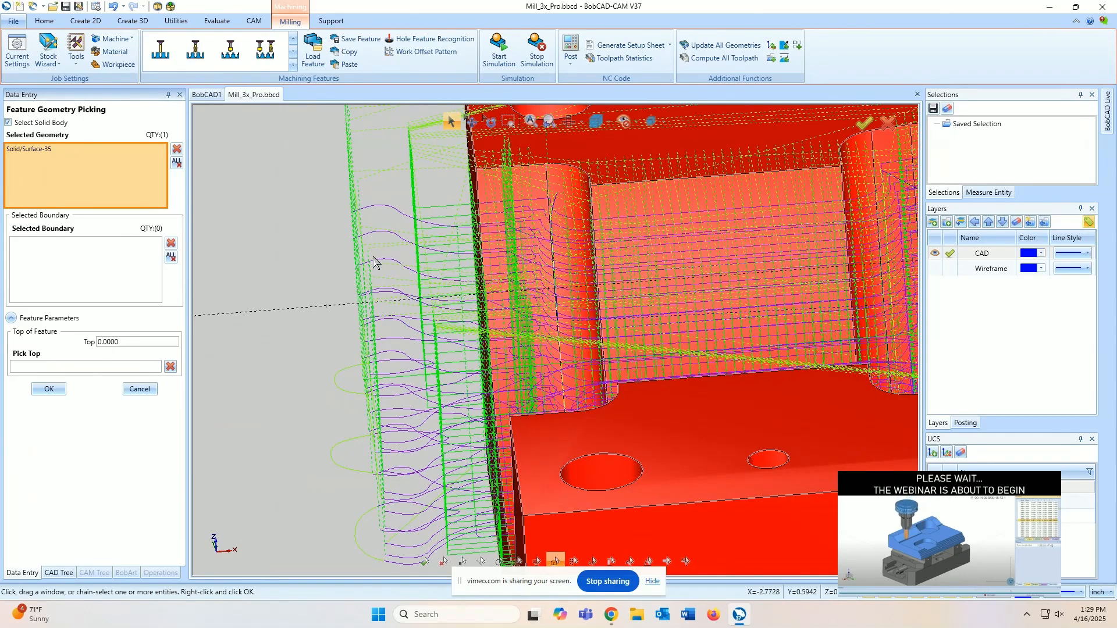
scroll(374, 257, "down", 4)
scroll(374, 257, "down", 3)
middle_click_drag(574, 381, 634, 367)
middle_click_drag(348, 374, 393, 357)
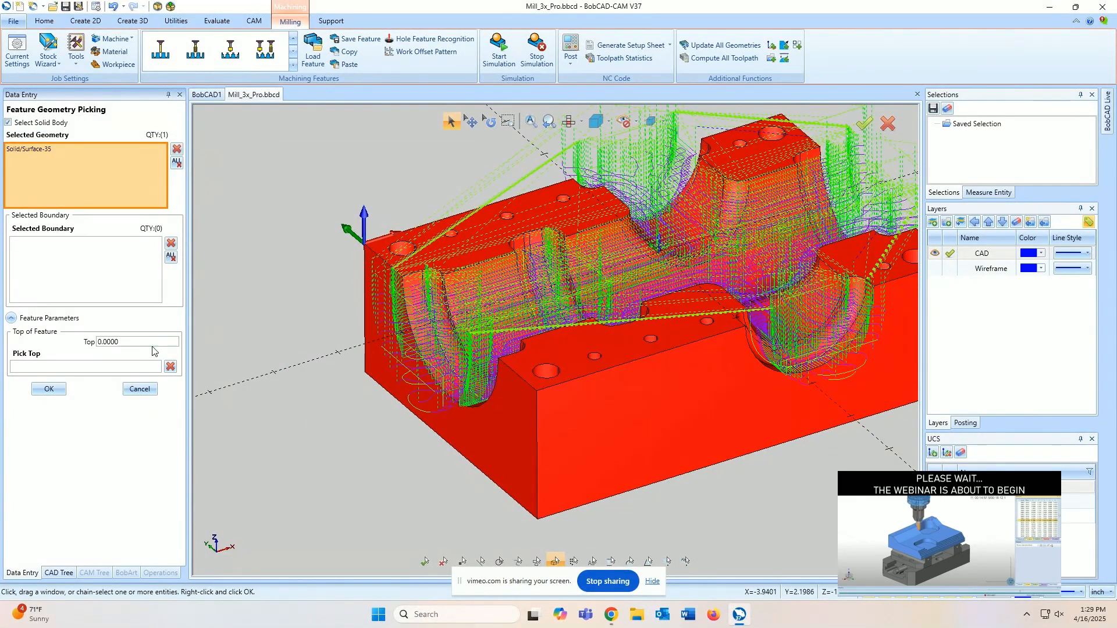
left_click(49, 389)
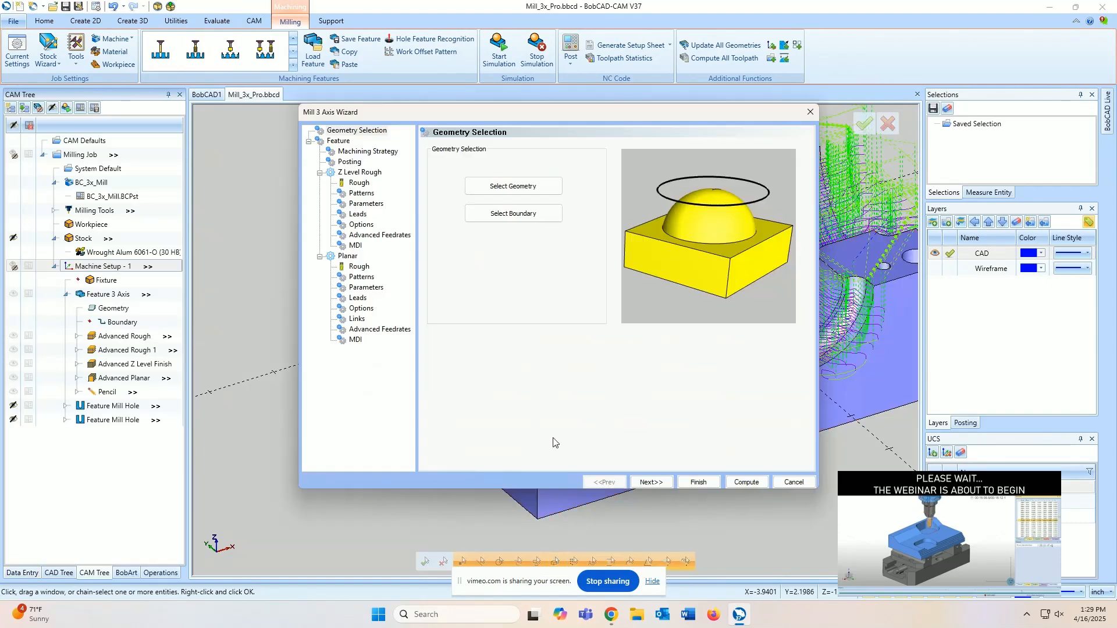
- Advance to the machining strategy settings and preview the available Z Level Finish and Planar operations
left_click(651, 482)
left_click(652, 482)
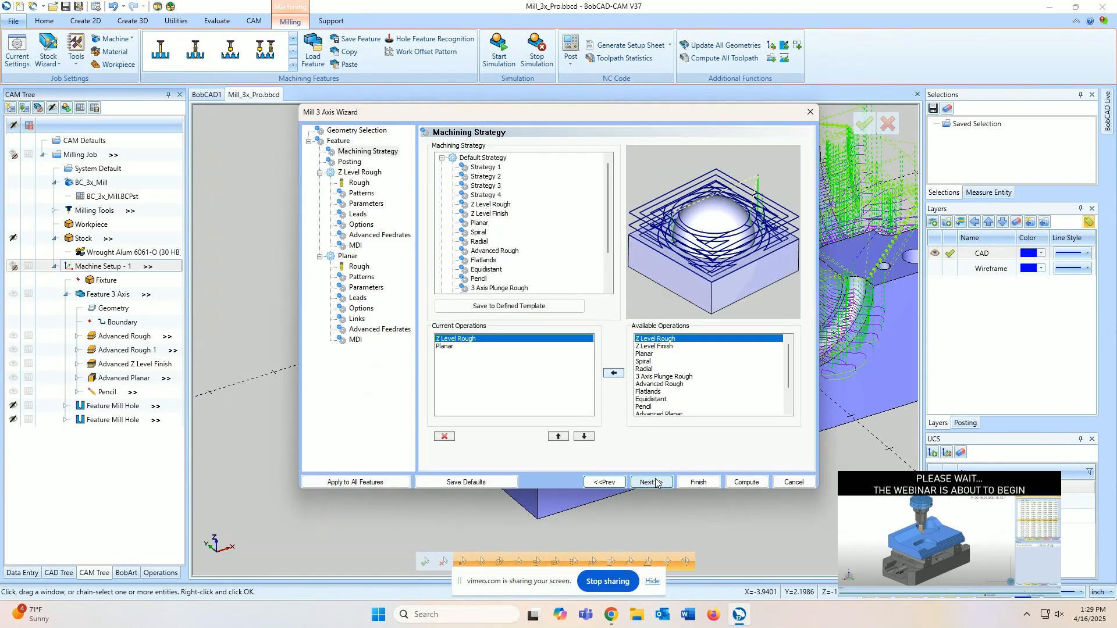
left_click(667, 347)
left_click(654, 354)
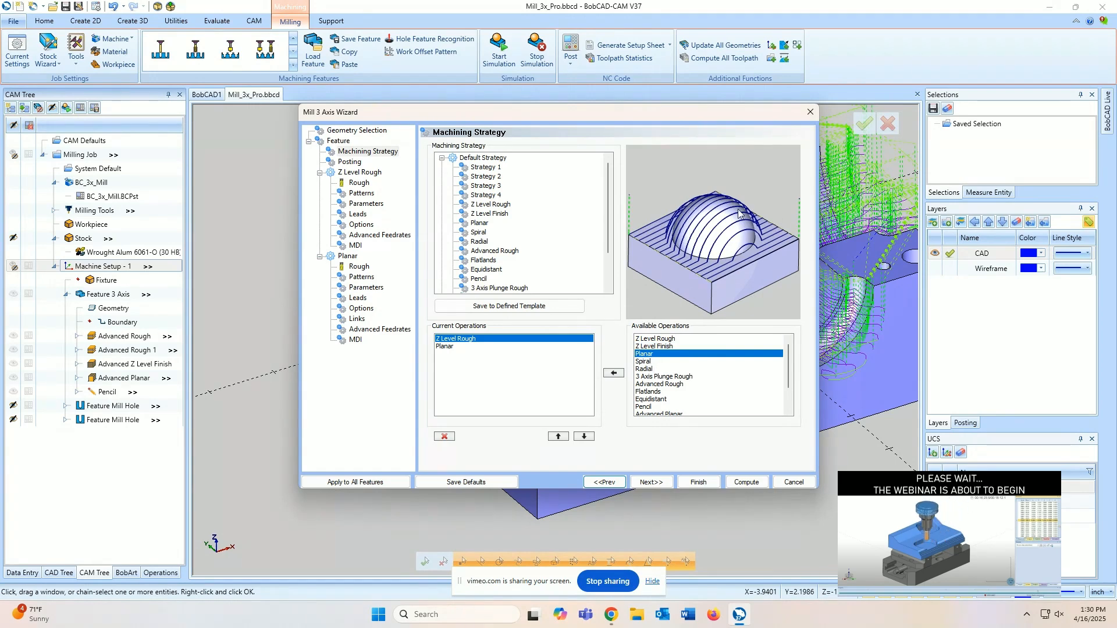
- Preview the available Spiral, Radial, 3 Axis Plunge Rough and Advanced Rough operations in the machining strategy settings
left_click(650, 362)
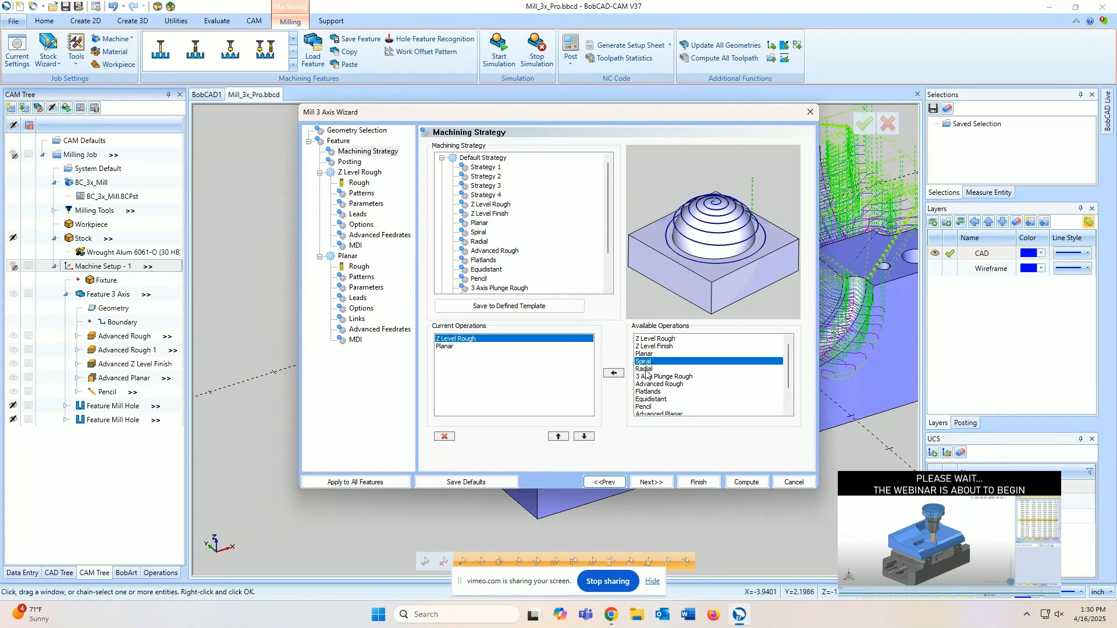
left_click(646, 369)
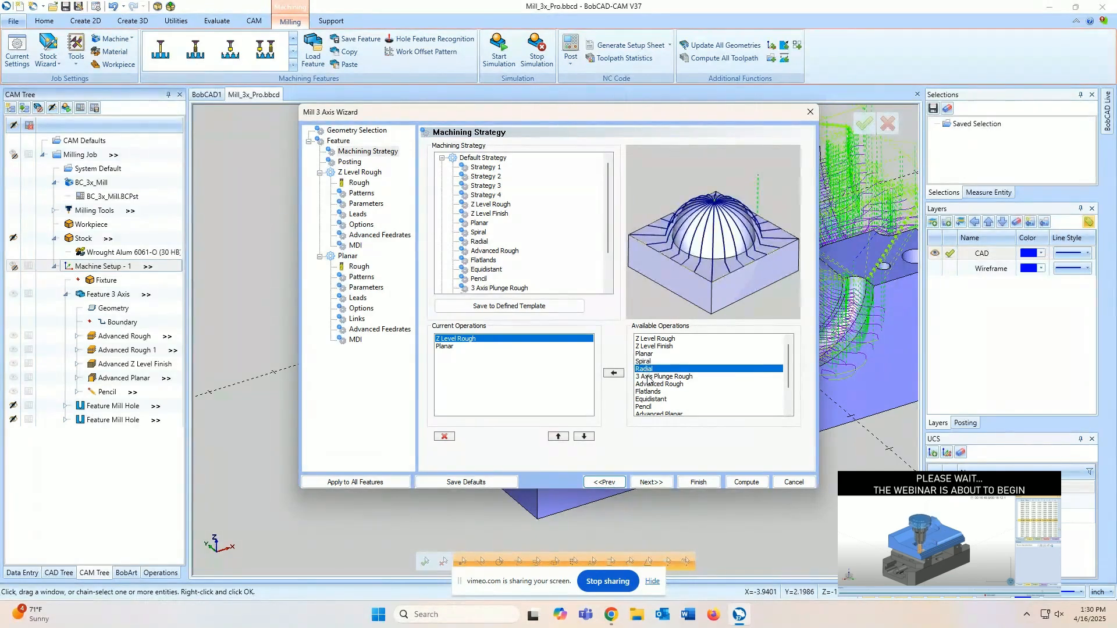
left_click(648, 377)
scroll(648, 379, "down", 3)
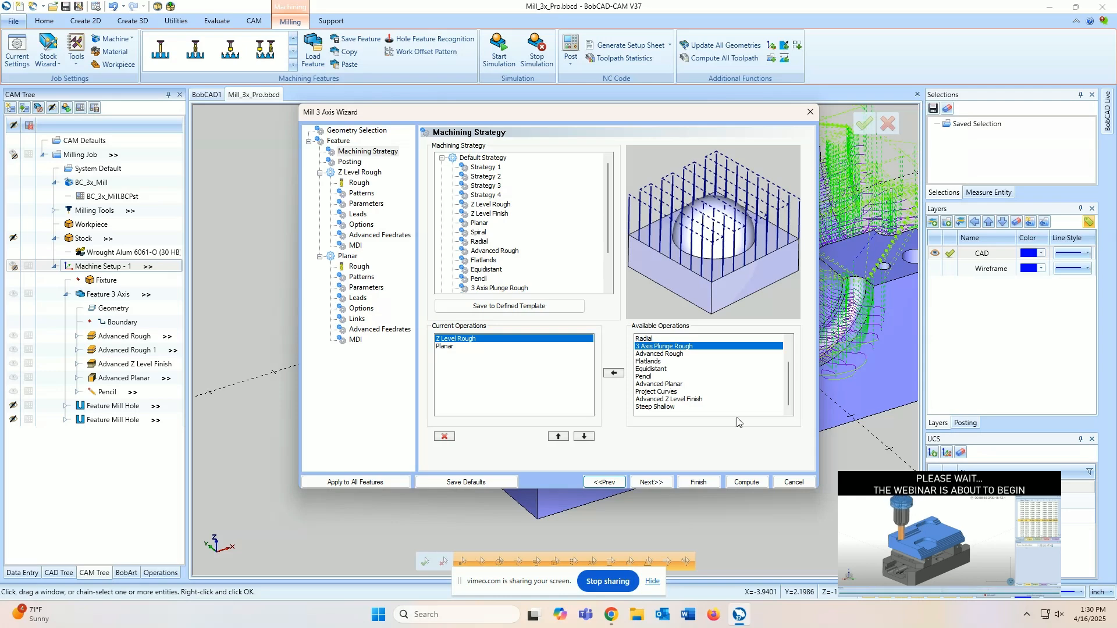
scroll(680, 372, "up", 2)
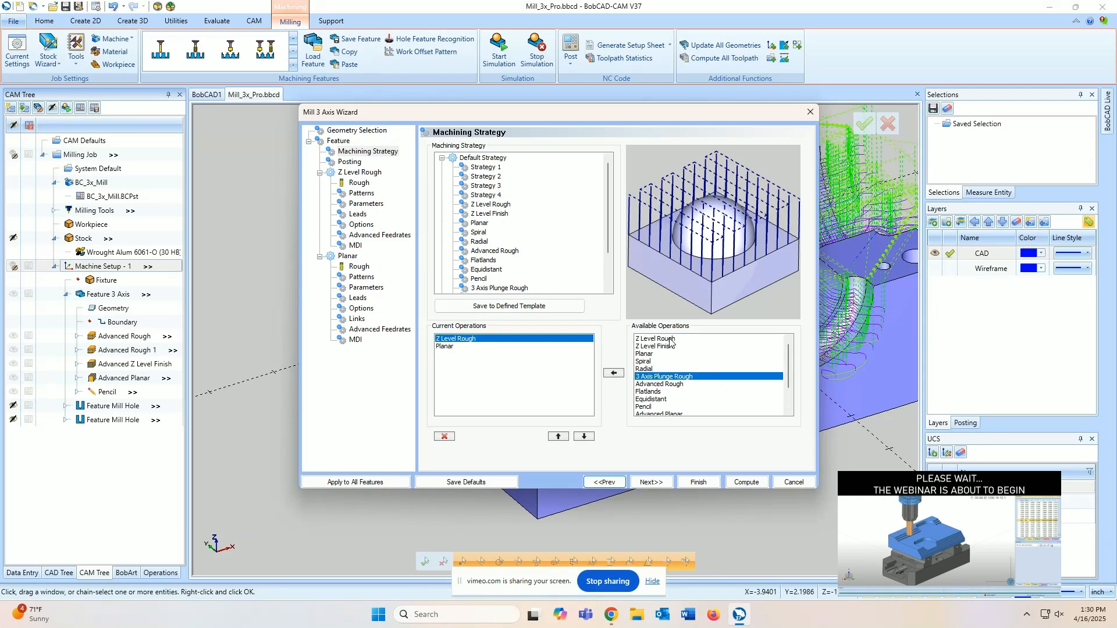
left_click(670, 386)
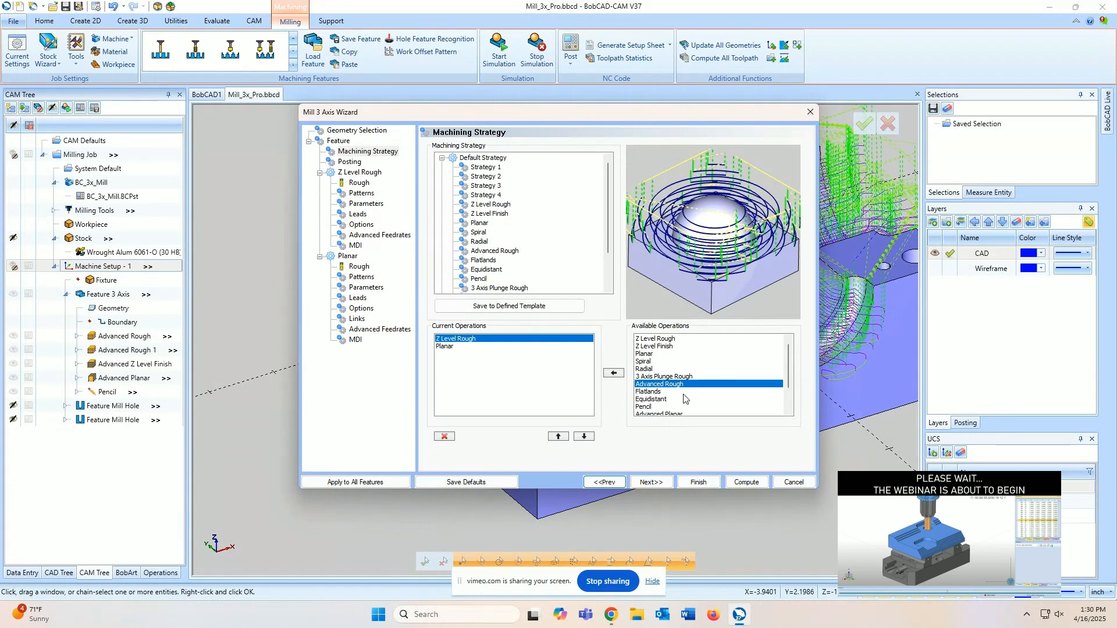
scroll(684, 399, "down", 2)
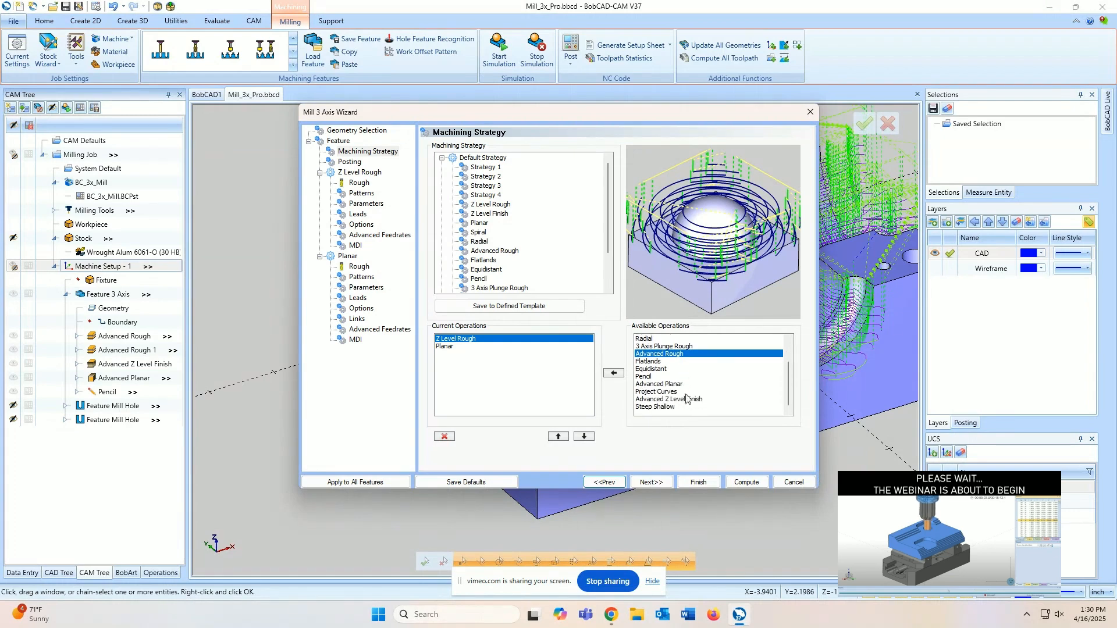
scroll(666, 371, "up", 2)
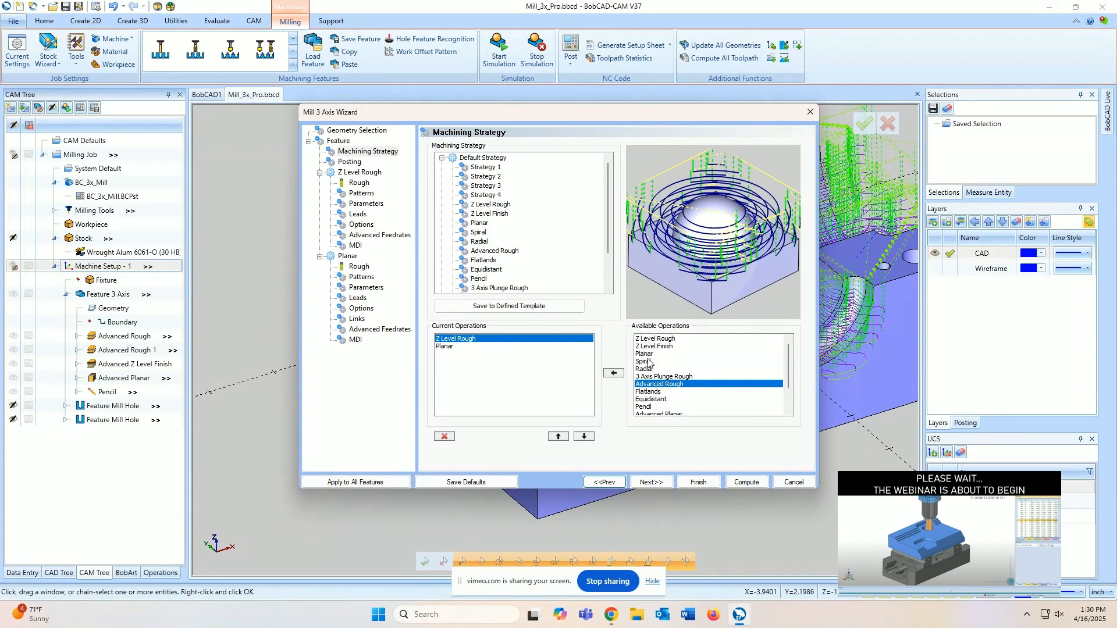
- Preview the available Advanced Planar, Equidistant, Flatlands, Pencil and Project Curves operations, and cancel the new feature
scroll(655, 358, "down", 2)
left_click(663, 384)
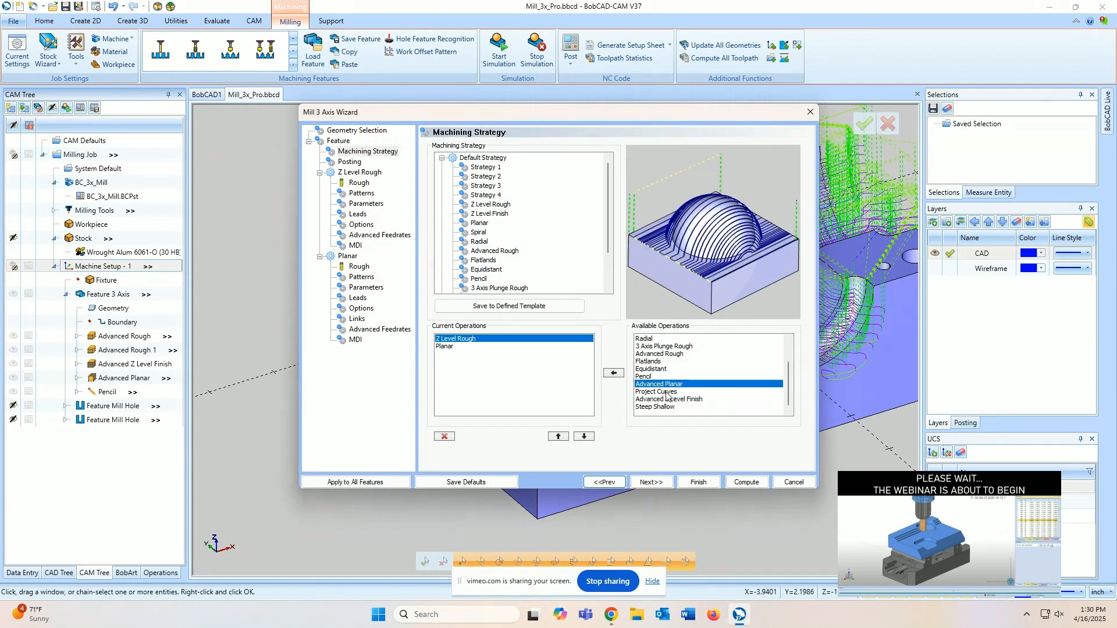
left_click(668, 370)
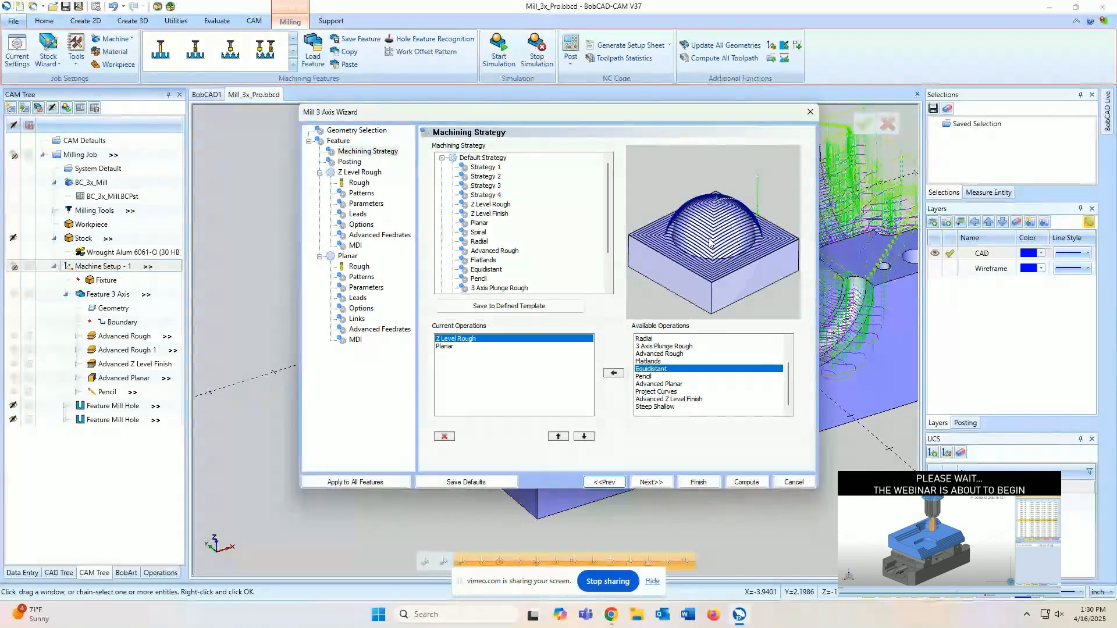
left_click(653, 362)
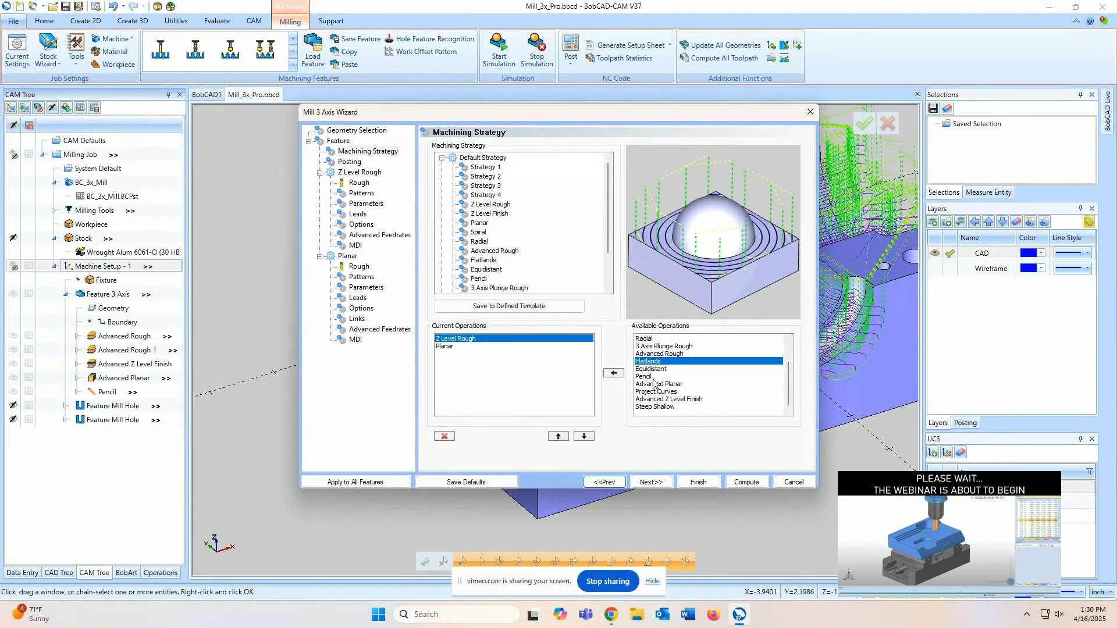
left_click(654, 377)
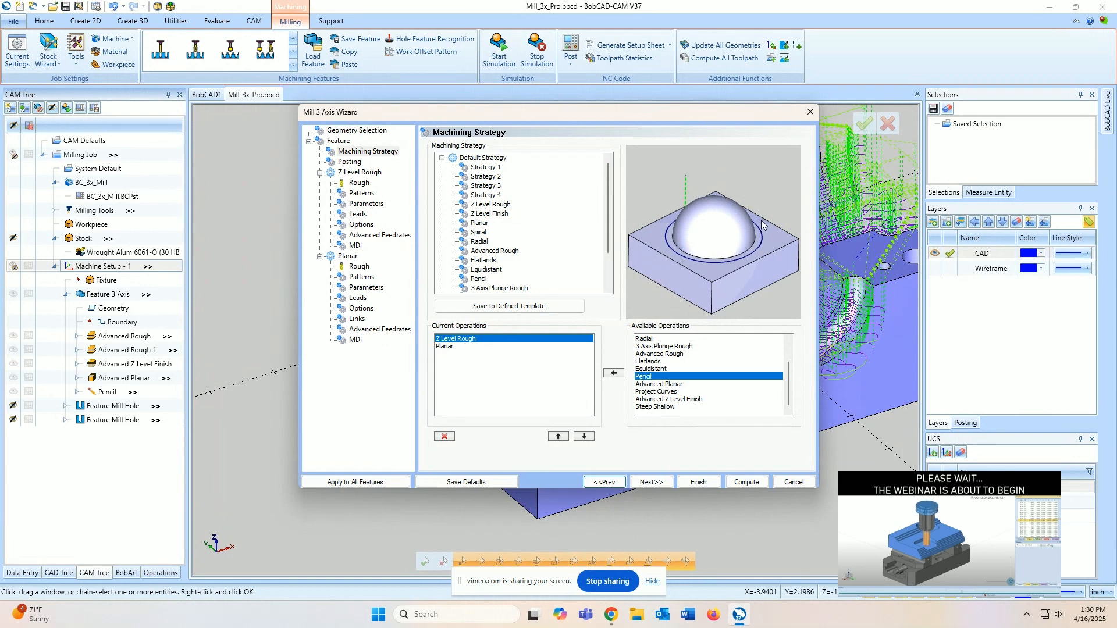
left_click(652, 393)
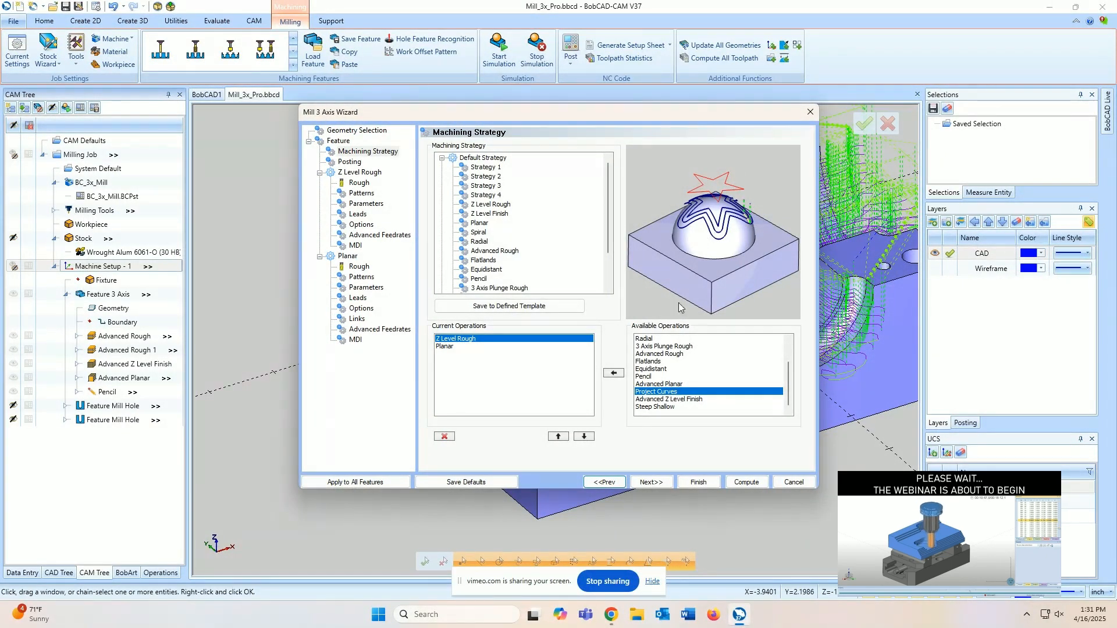
left_click(790, 483)
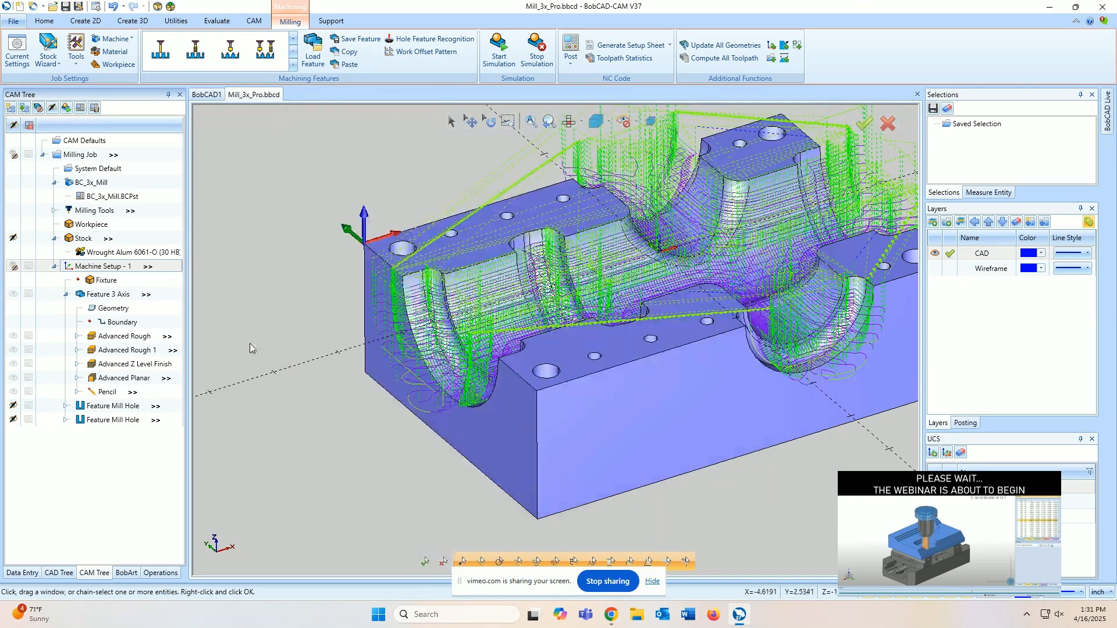
- Open Feature 3 Axis for editing and review its current operations from Advanced Rough 1 to Pencil in the machining strategy settings
right_click(74, 299)
left_click(110, 274)
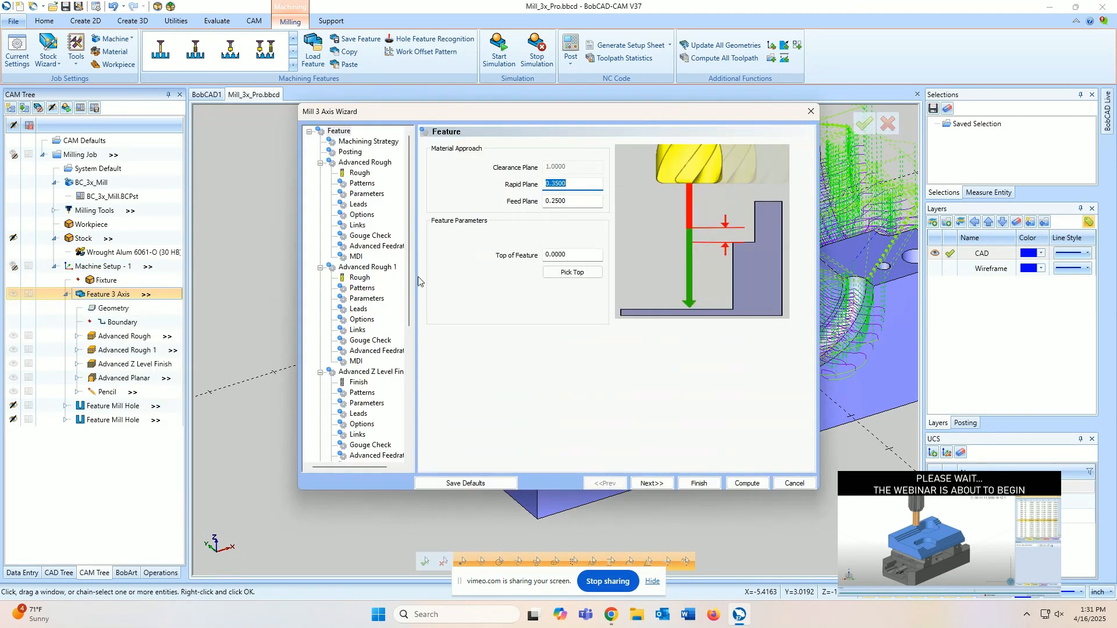
left_click(646, 482)
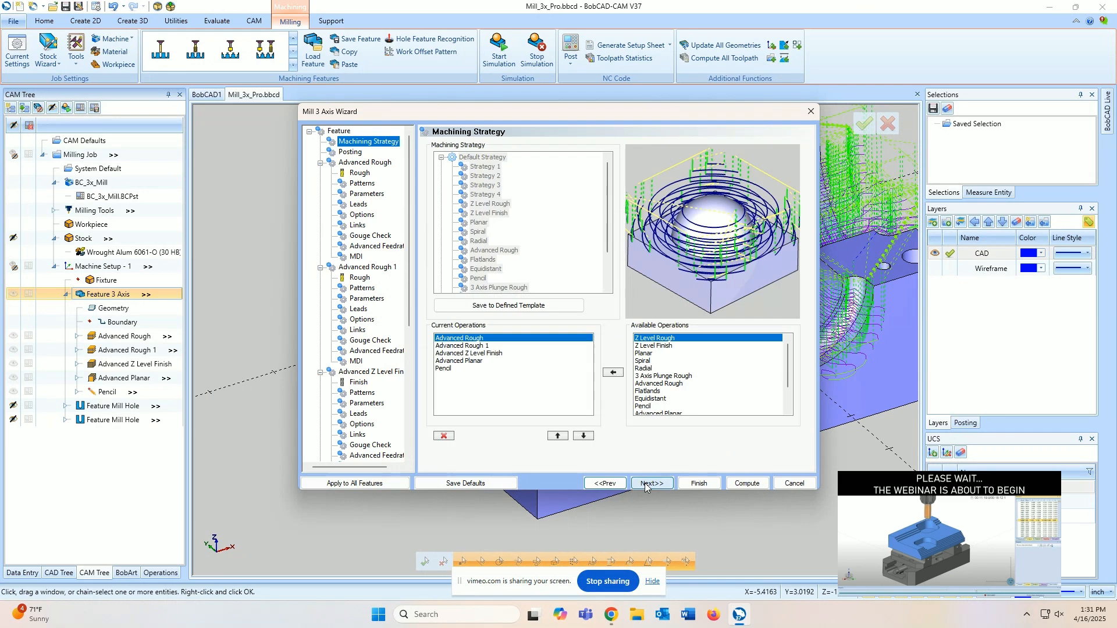
left_click(482, 346)
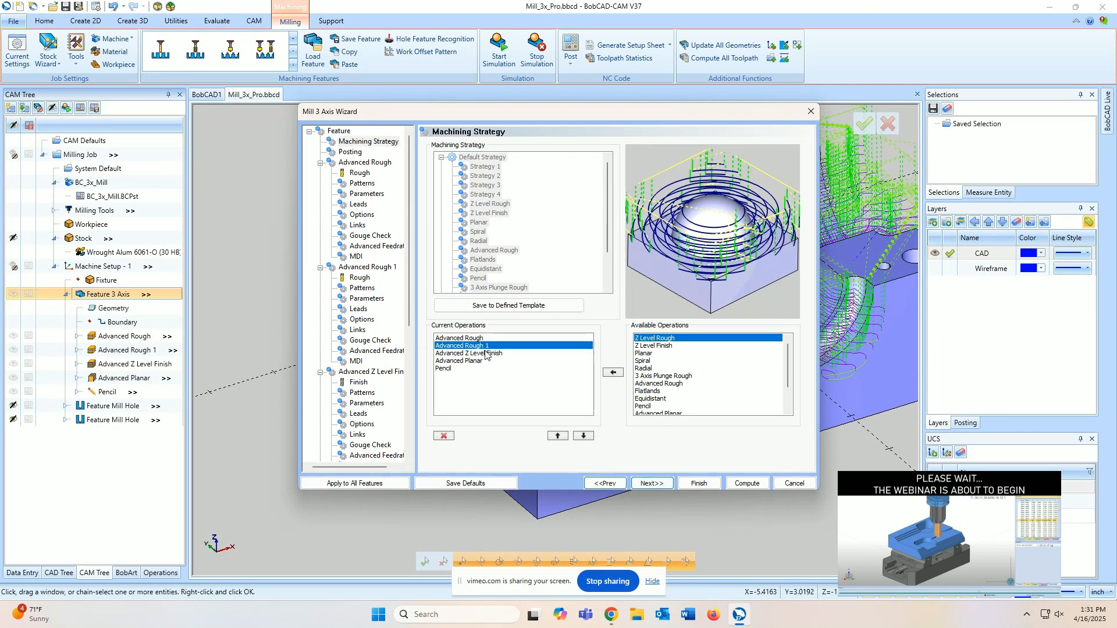
left_click(483, 353)
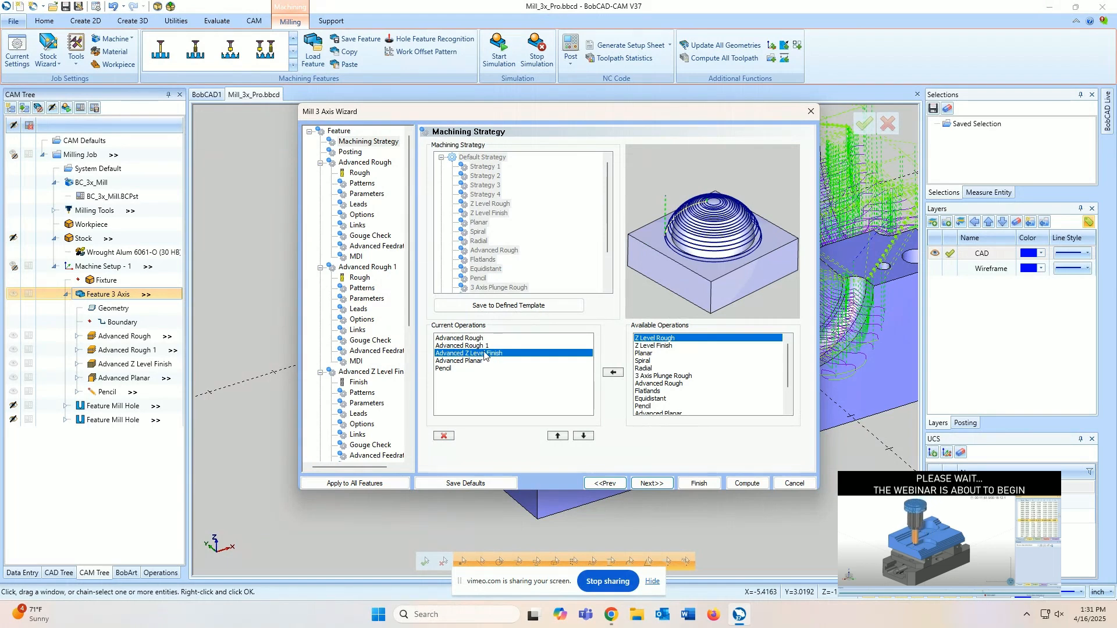
left_click(474, 361)
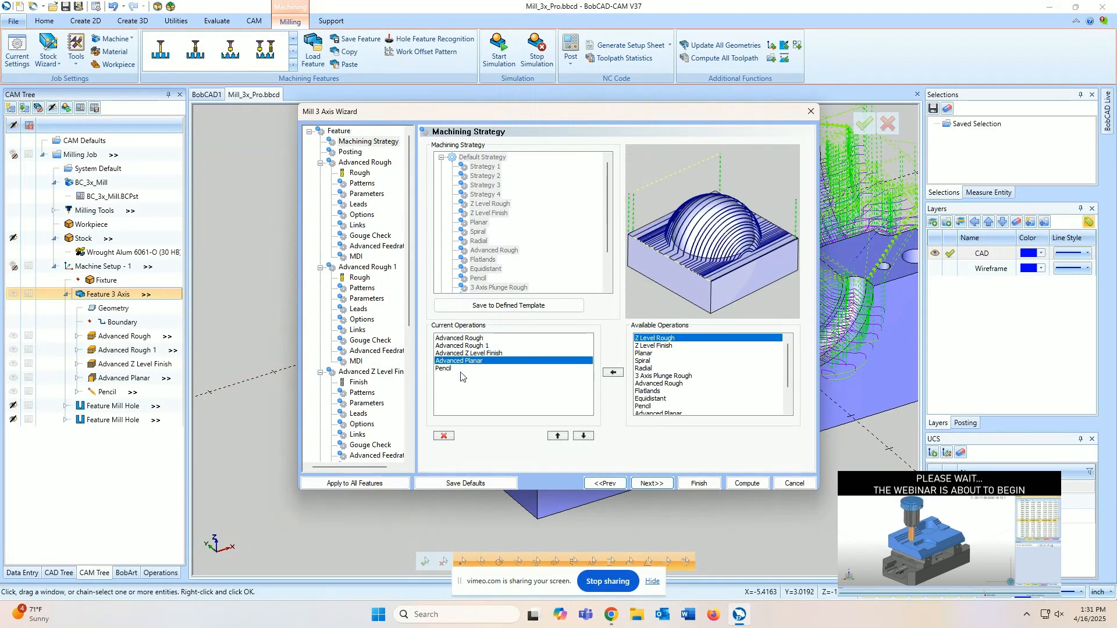
left_click(450, 368)
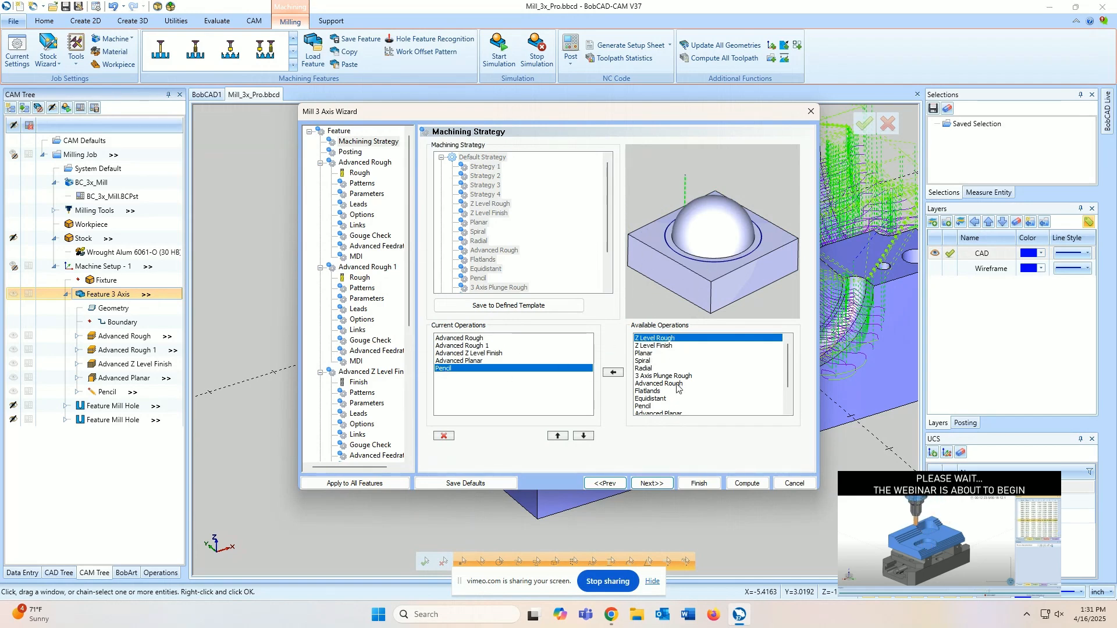
- Add another Advanced Planar operation to the current operations of Feature 3 Axis
scroll(677, 394, "down", 2)
scroll(677, 394, "down", 2)
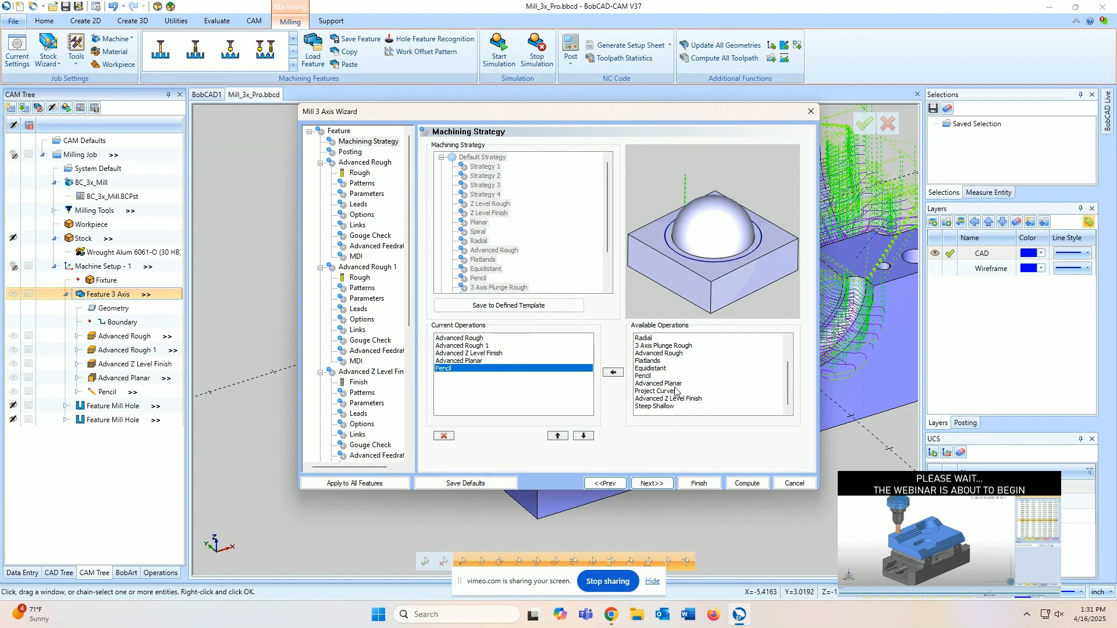
left_click(666, 384)
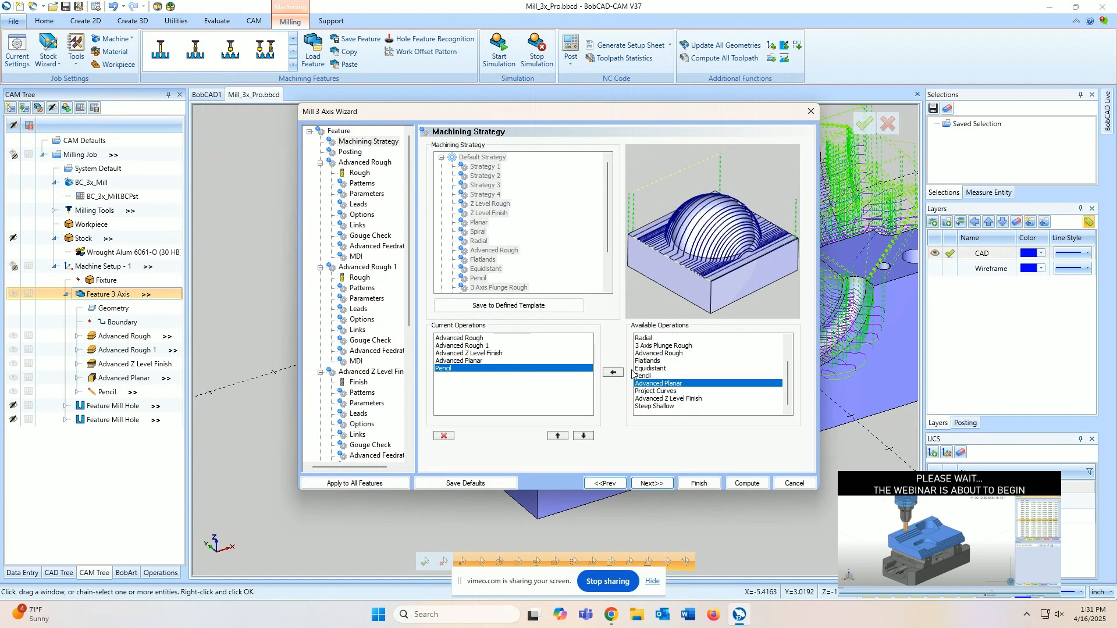
left_click(613, 373)
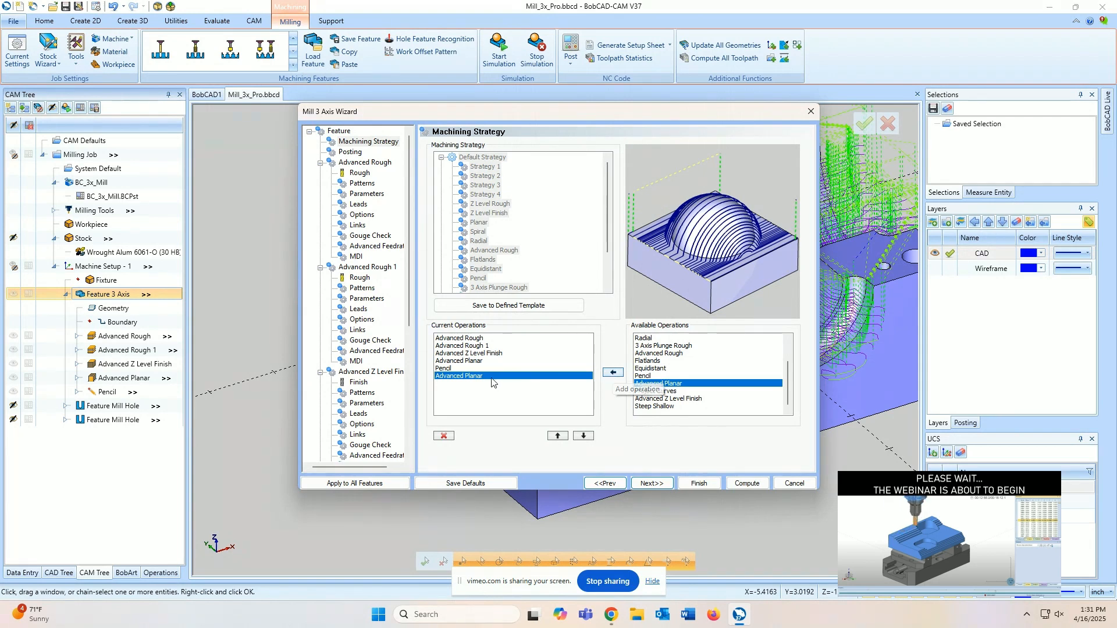
- Try moving the added Advanced Planar operation up and back down the operation order, and remove it from the feature
left_click(557, 436)
left_click(556, 436)
left_click(583, 436)
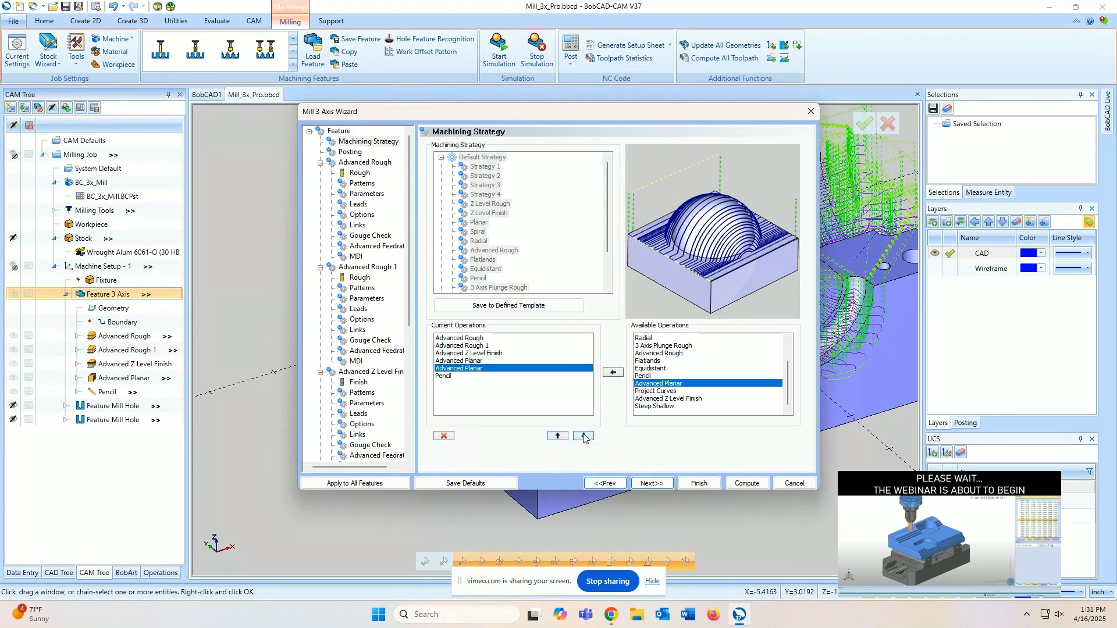
left_click(583, 437)
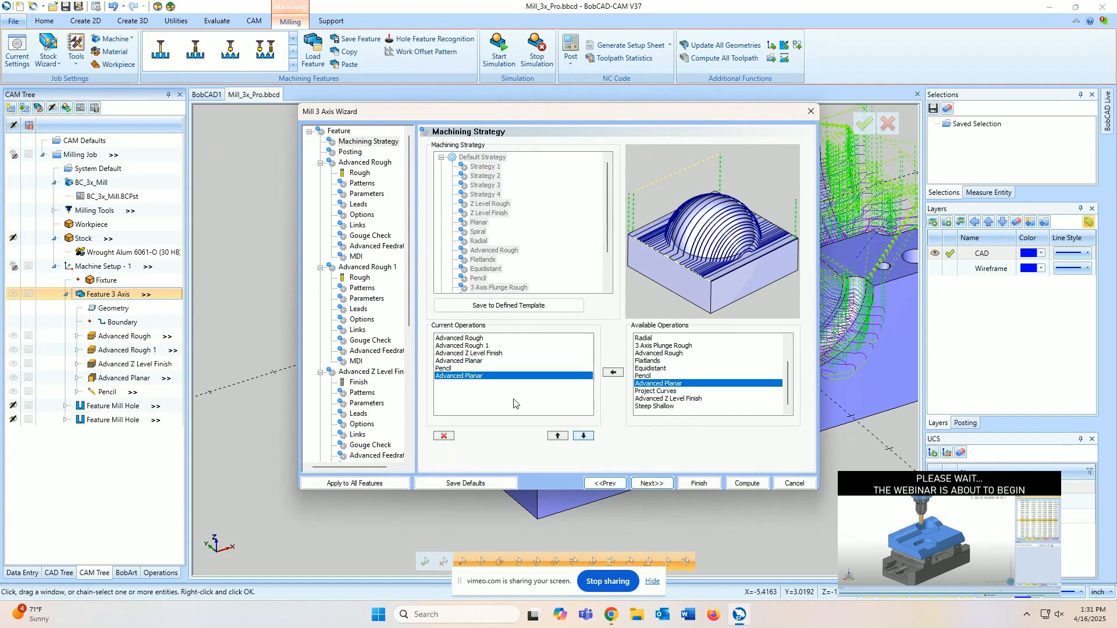
left_click(444, 436)
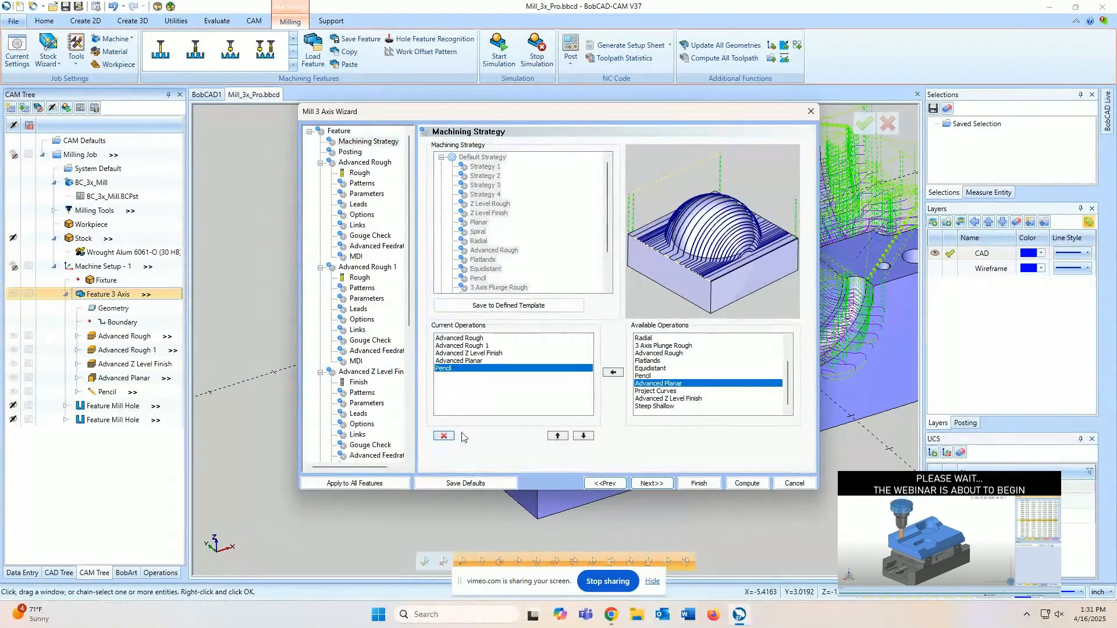
- Go through the posting, Advanced Rough interface choice and roughing tool settings up to the Advanced Rough cut patterns
left_click(634, 483)
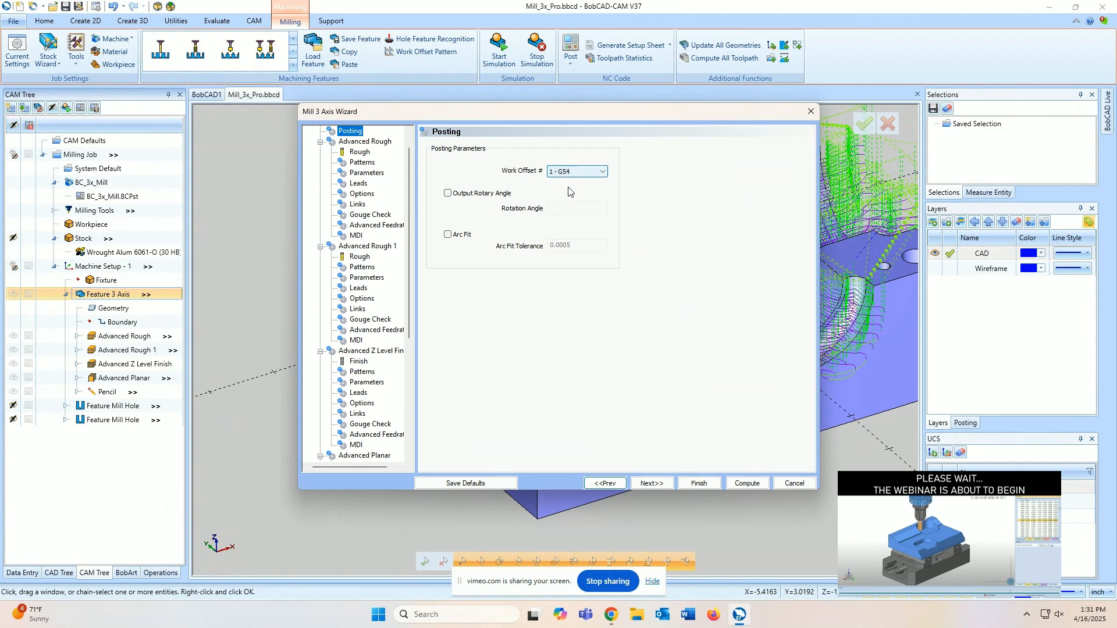
left_click(650, 483)
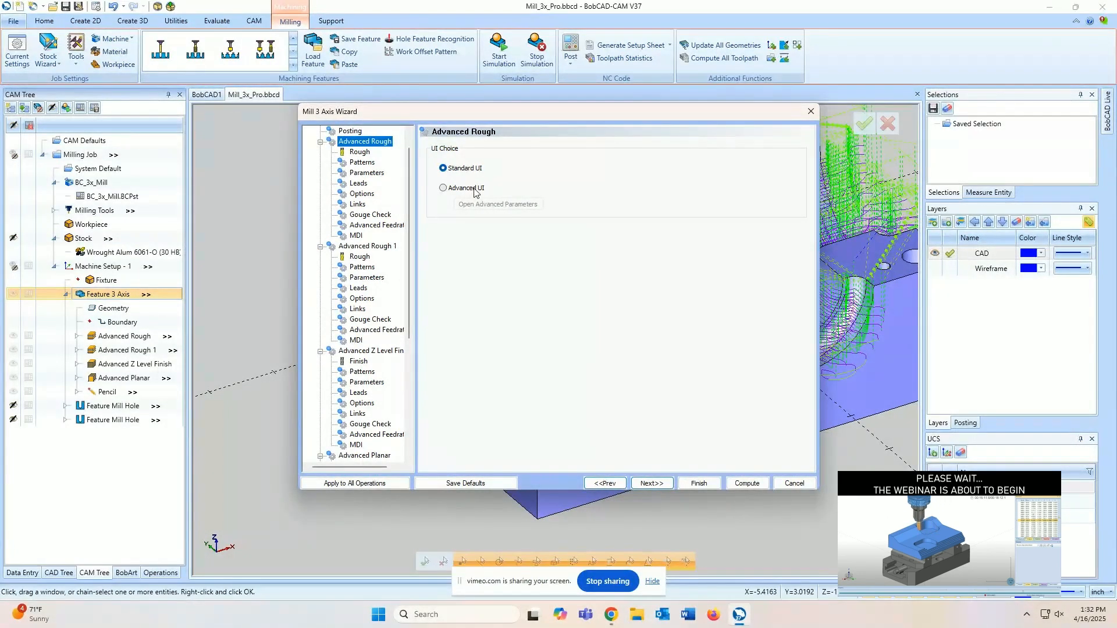
left_click(641, 484)
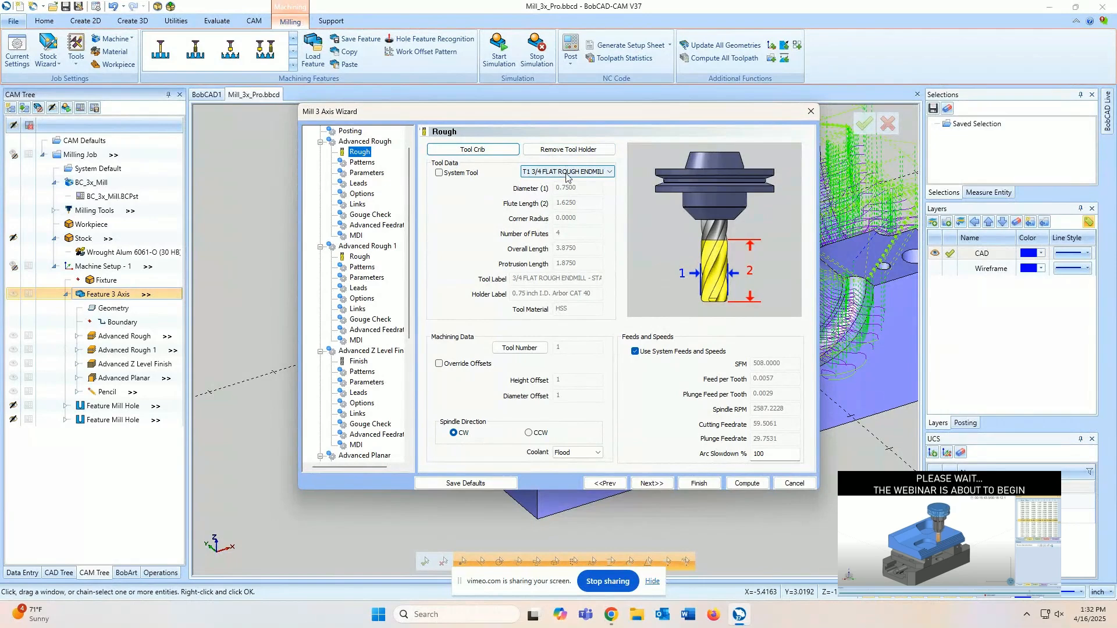
left_click(651, 483)
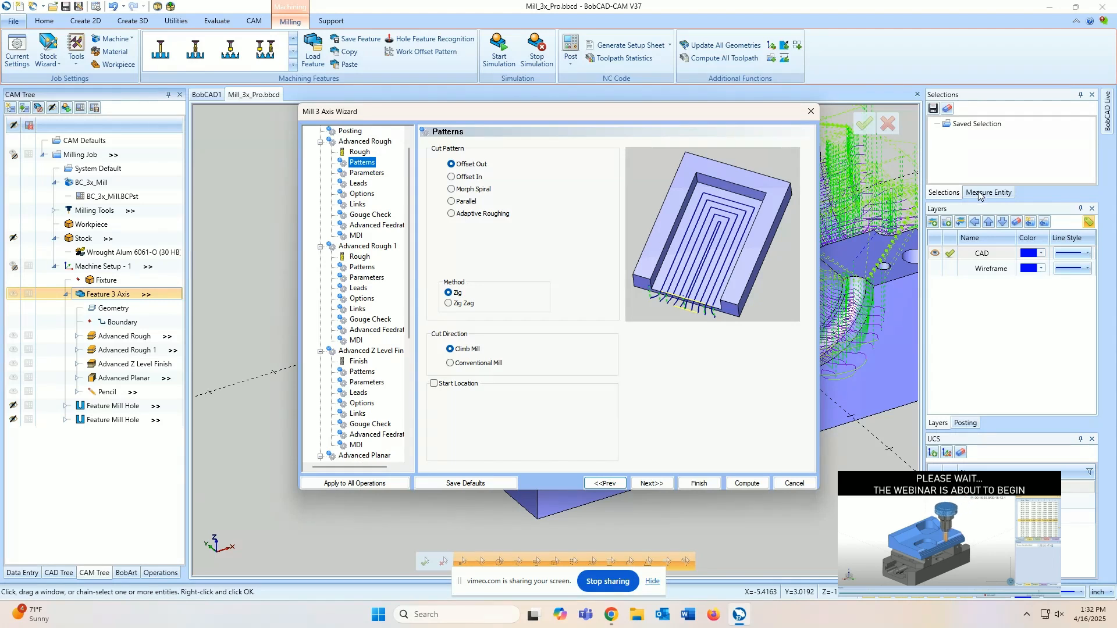
- Compare Parallel, Offset Out, Offset In and Morph Spiral cut patterns for Advanced Rough, and choose Adaptive Roughing with the Zig Zag method
left_click(471, 201)
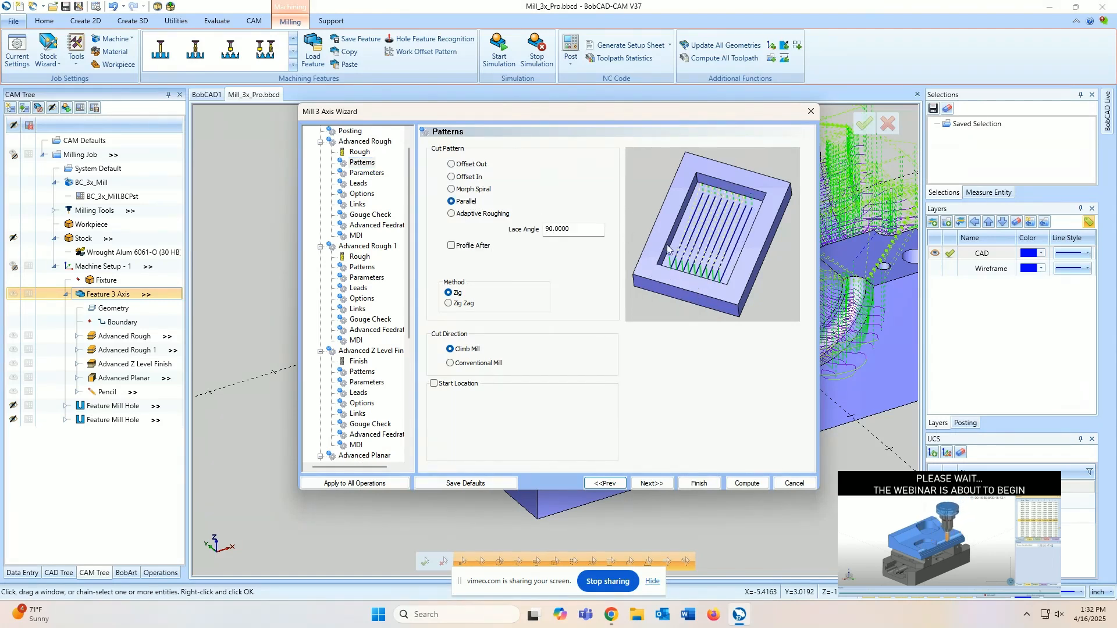
left_click(455, 303)
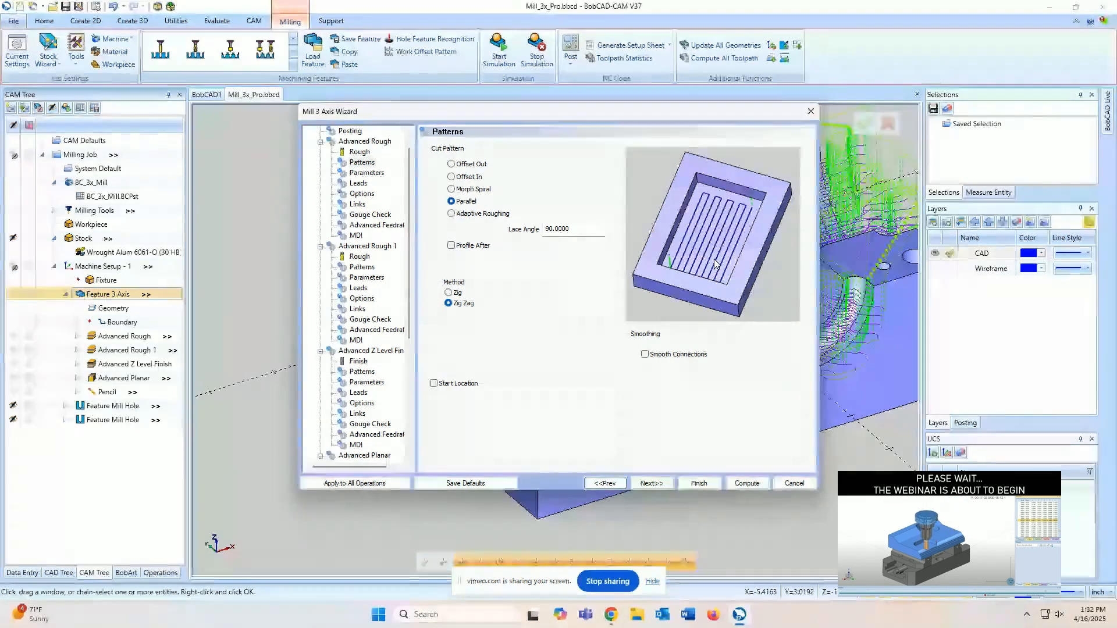
left_click(466, 167)
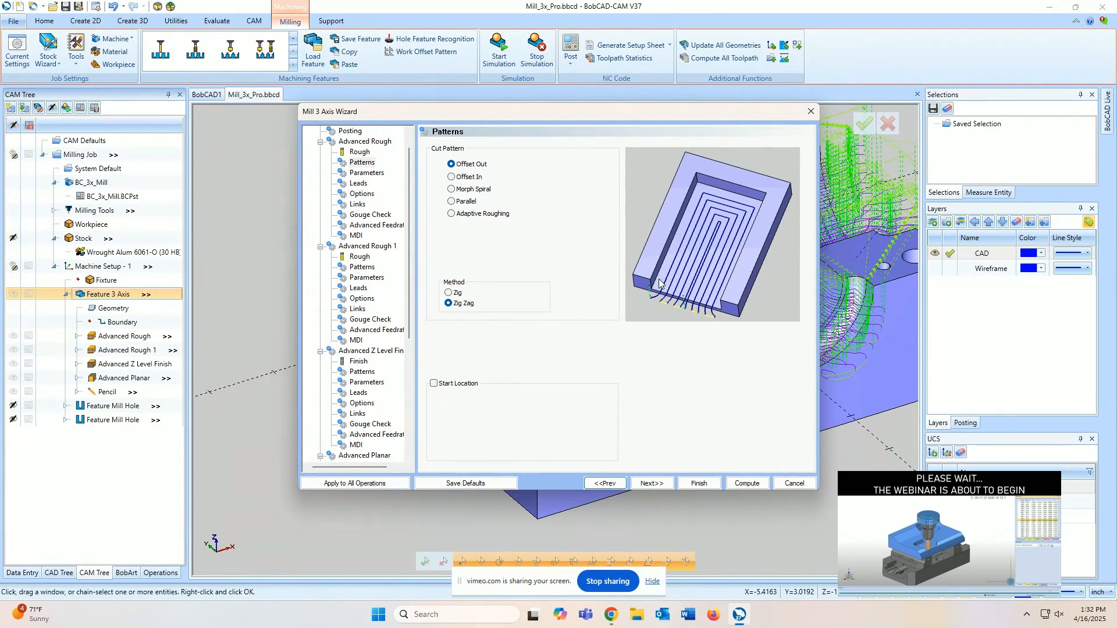
left_click(466, 177)
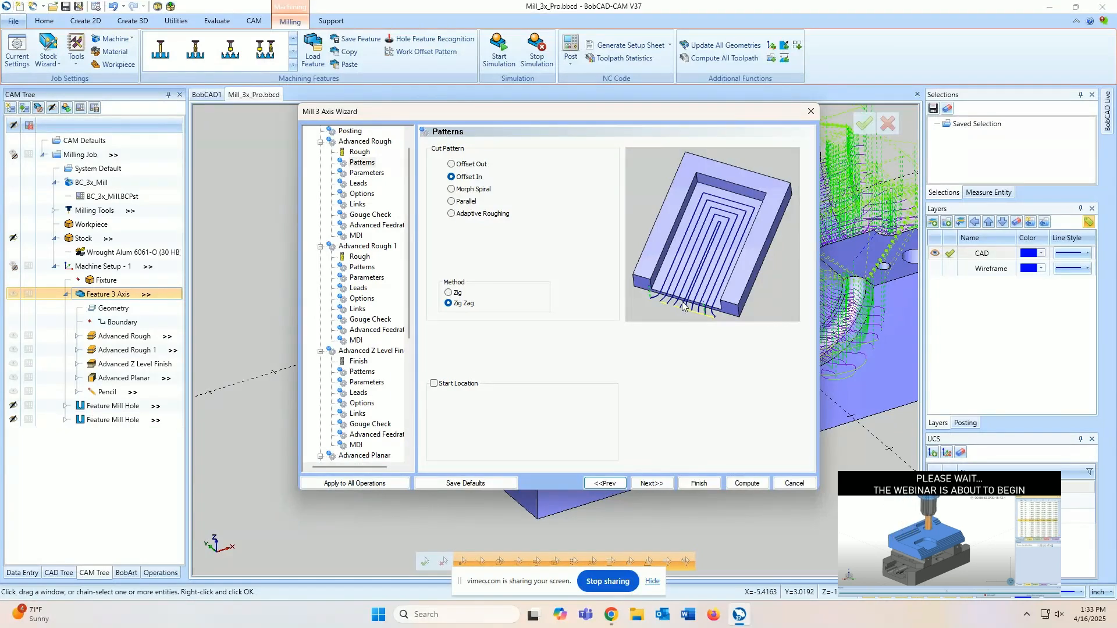
left_click(460, 191)
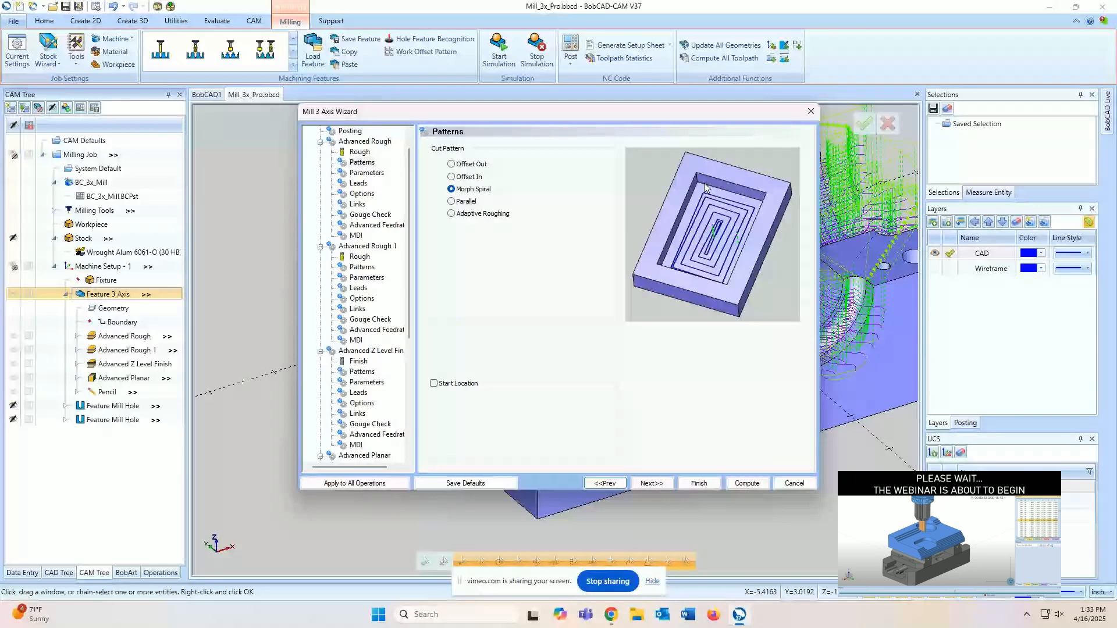
left_click(496, 214)
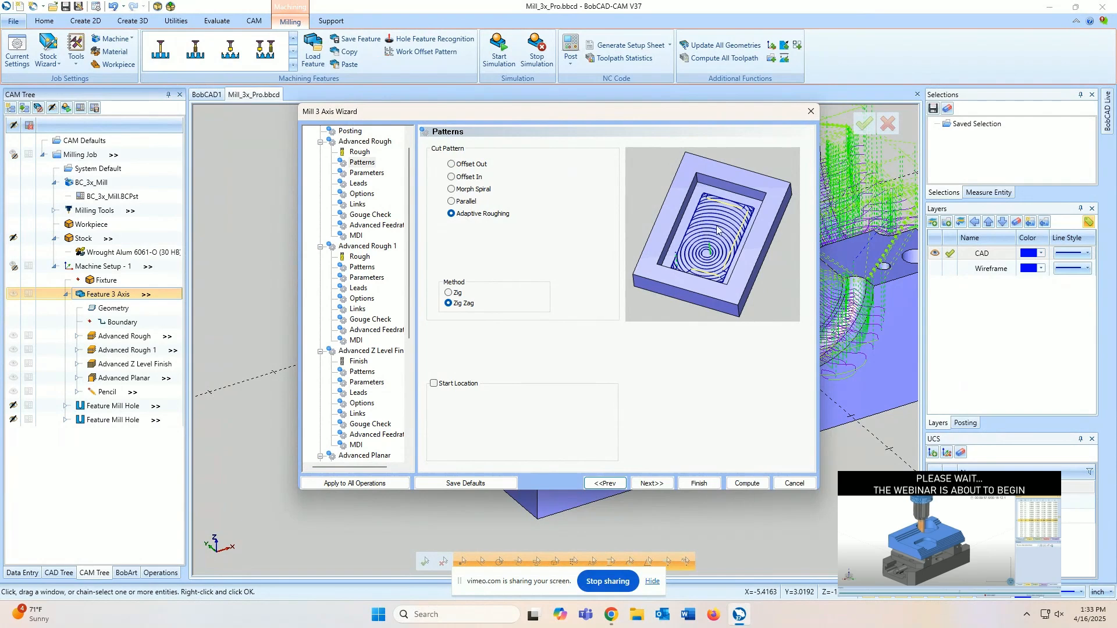
- Set the Adaptive Roughing method to Zig, compare Offset In with Morph Spiral, and choose the Morph Spiral cut pattern for Advanced Rough
left_click(450, 293)
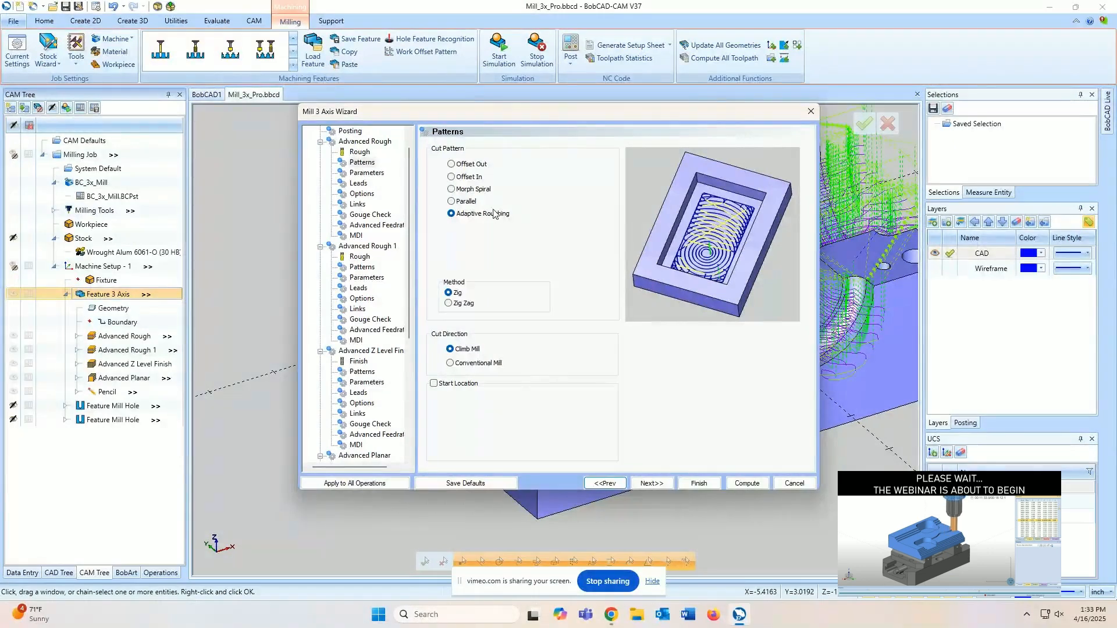
left_click(481, 194)
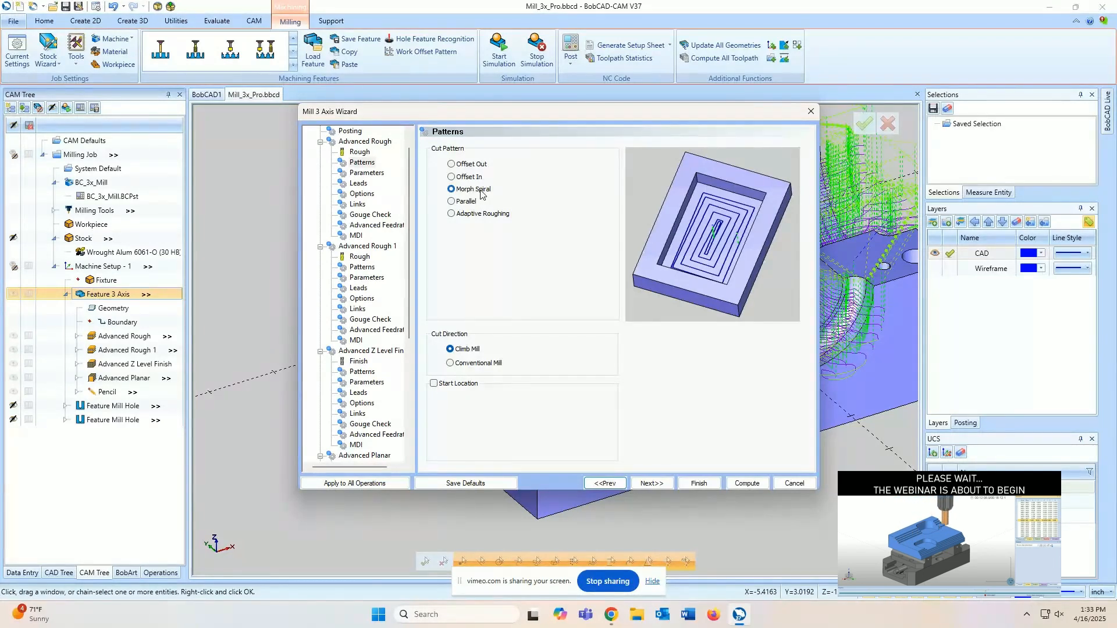
left_click(452, 177)
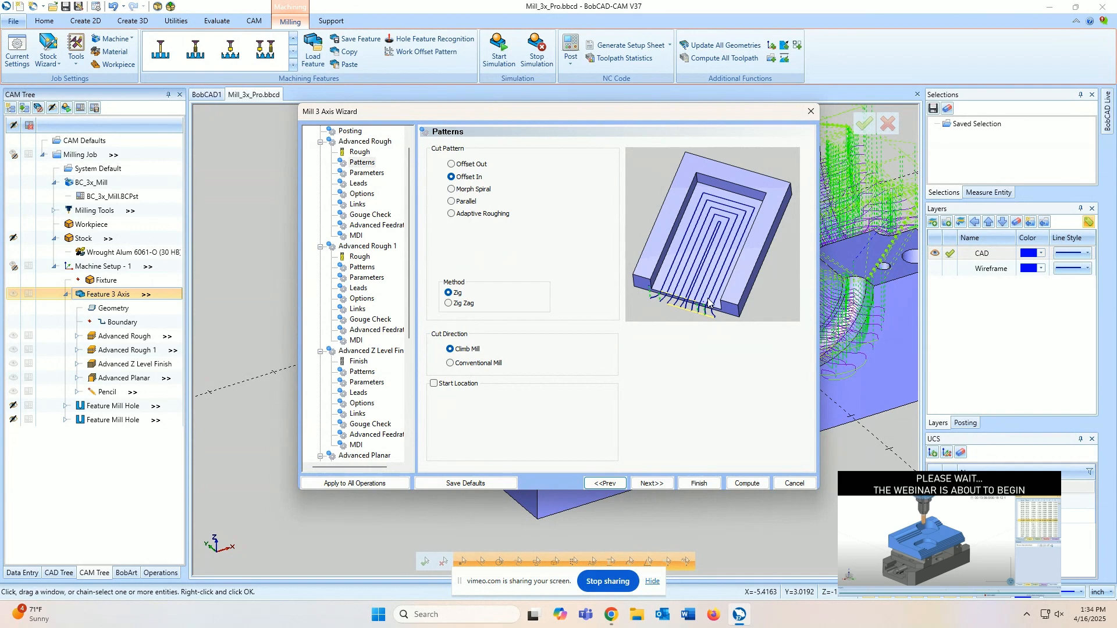
left_click(463, 190)
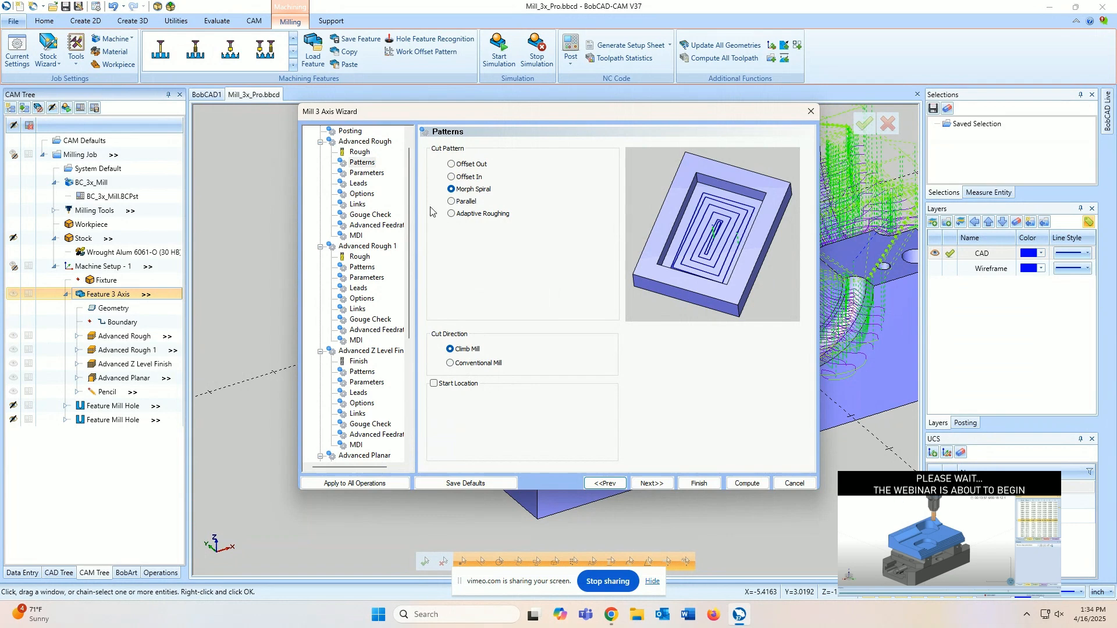
left_click(458, 179)
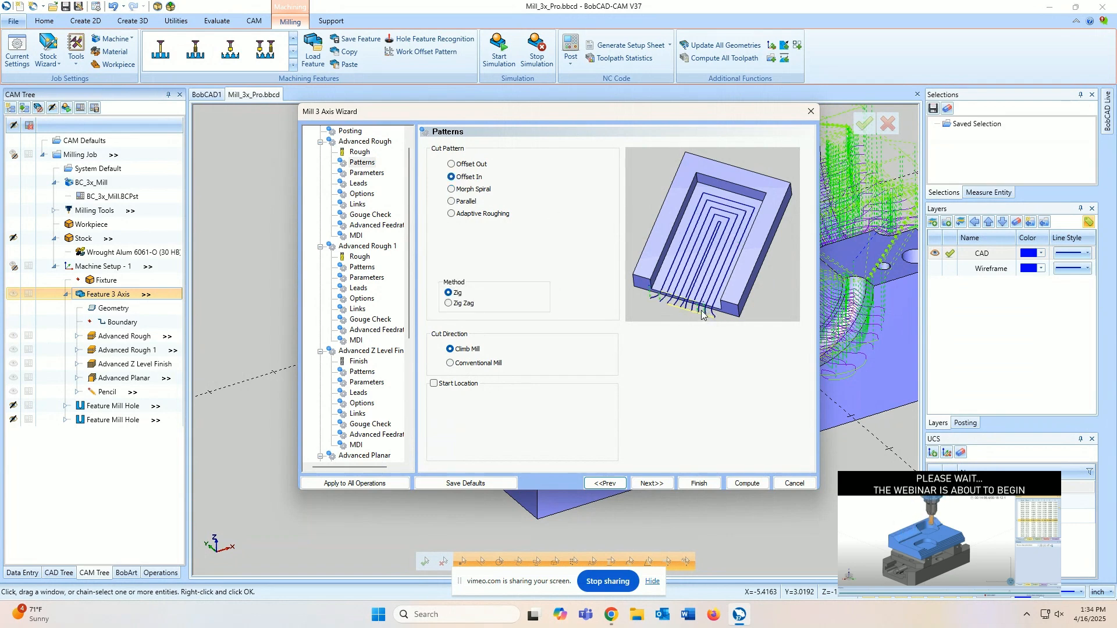
left_click(464, 189)
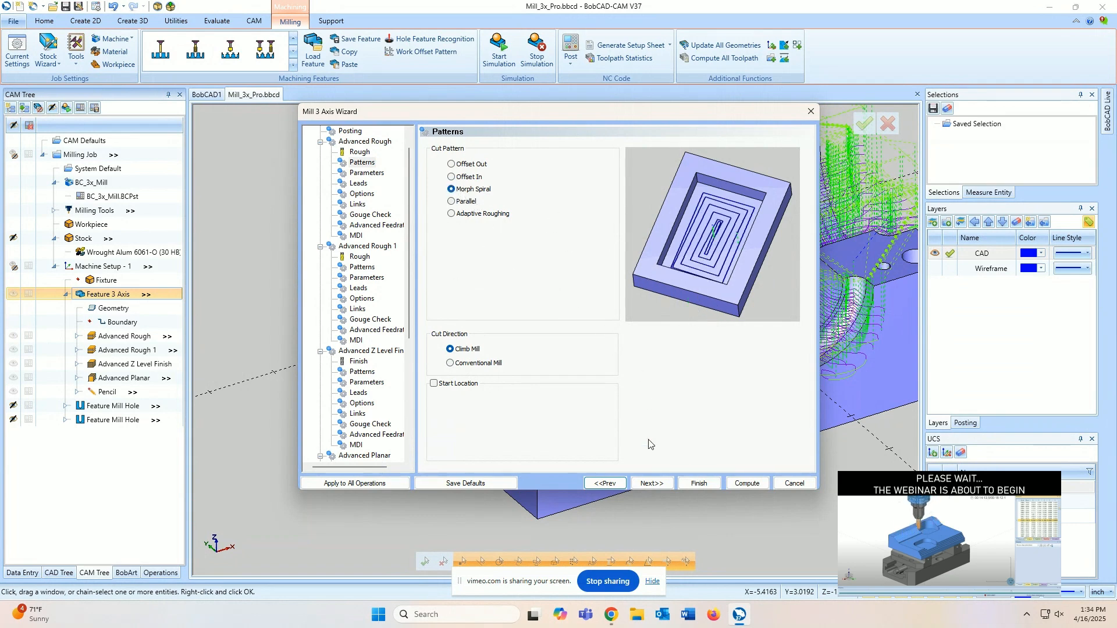
- Review the Advanced Rough depth of cut, stepover and XYZ allowance parameters
left_click(652, 483)
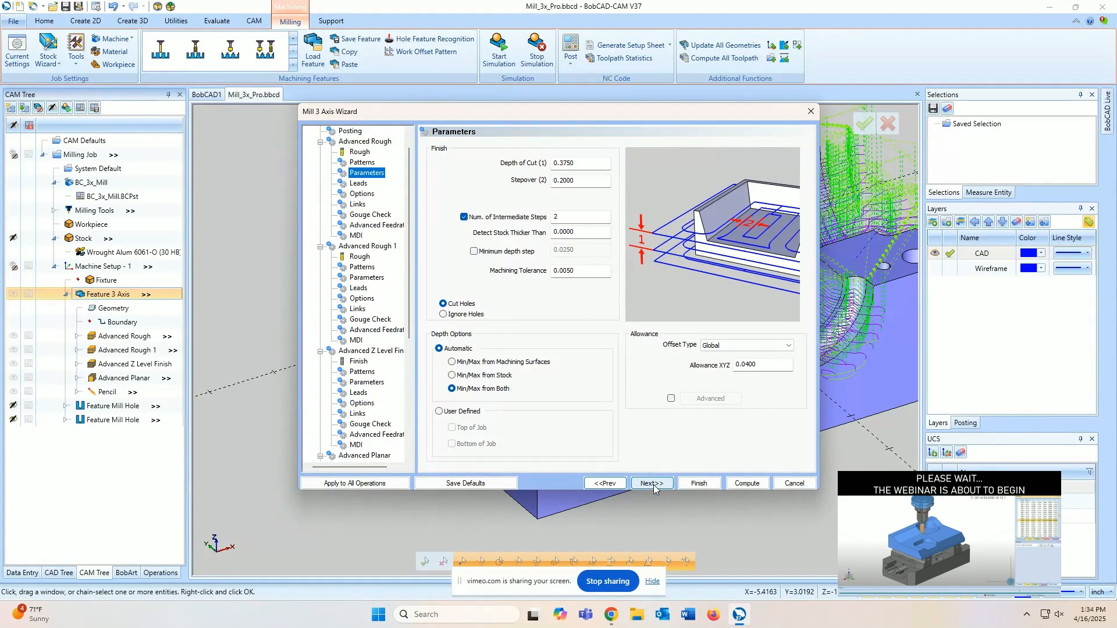
left_click(581, 164)
left_click(587, 182)
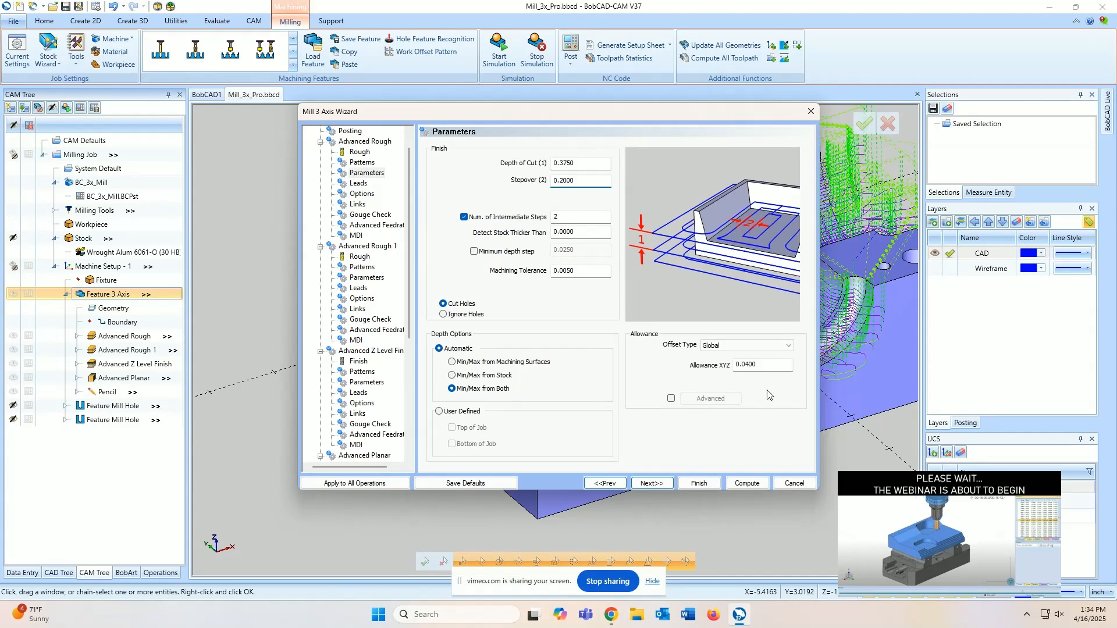
left_click(755, 366)
left_click_drag(755, 367, 695, 381)
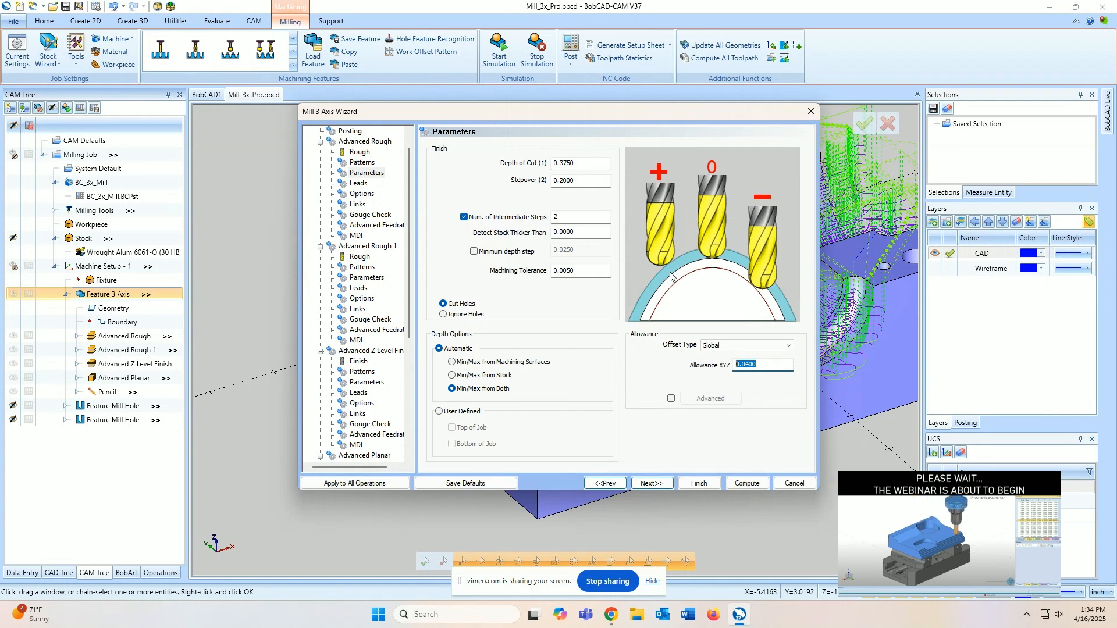
- Try the Spiral ramp entry for the Advanced Rough leads and return it to Automatic
left_click(656, 485)
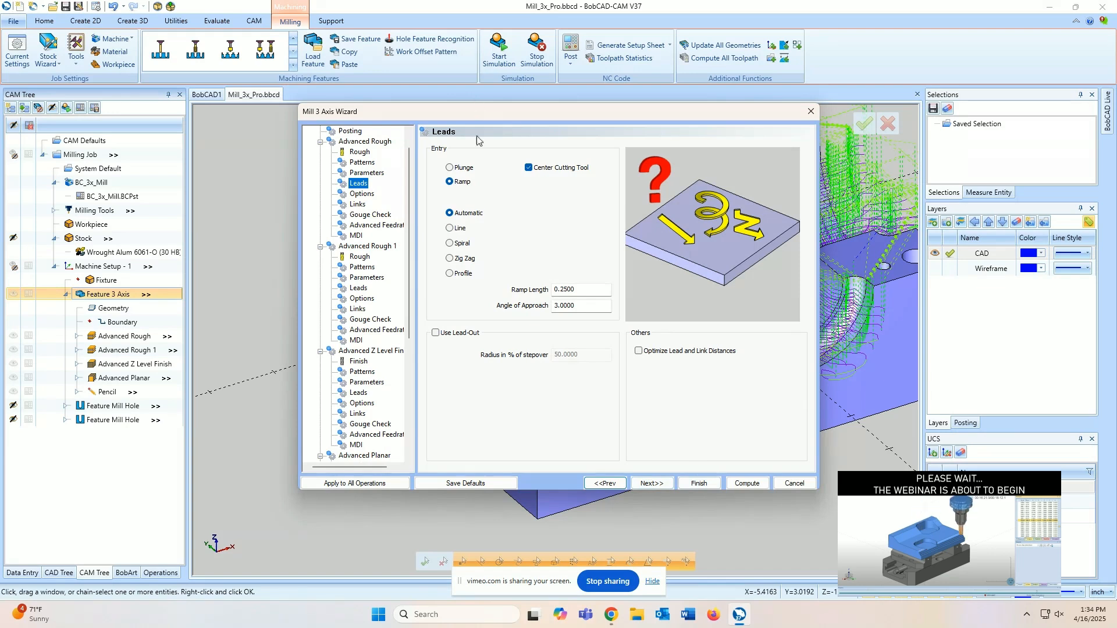
left_click(455, 245)
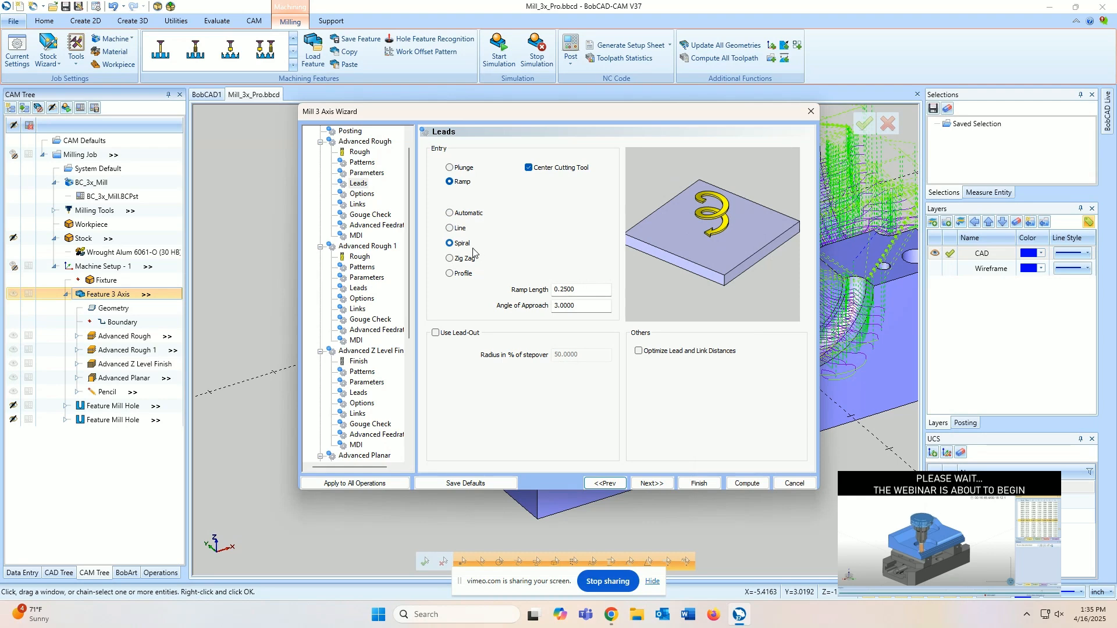
left_click(460, 213)
- Try Rest Roughing with a previous tool diameter of 1.0000, checking the roughing tool's data, and switch Rest Roughing off again
left_click(655, 485)
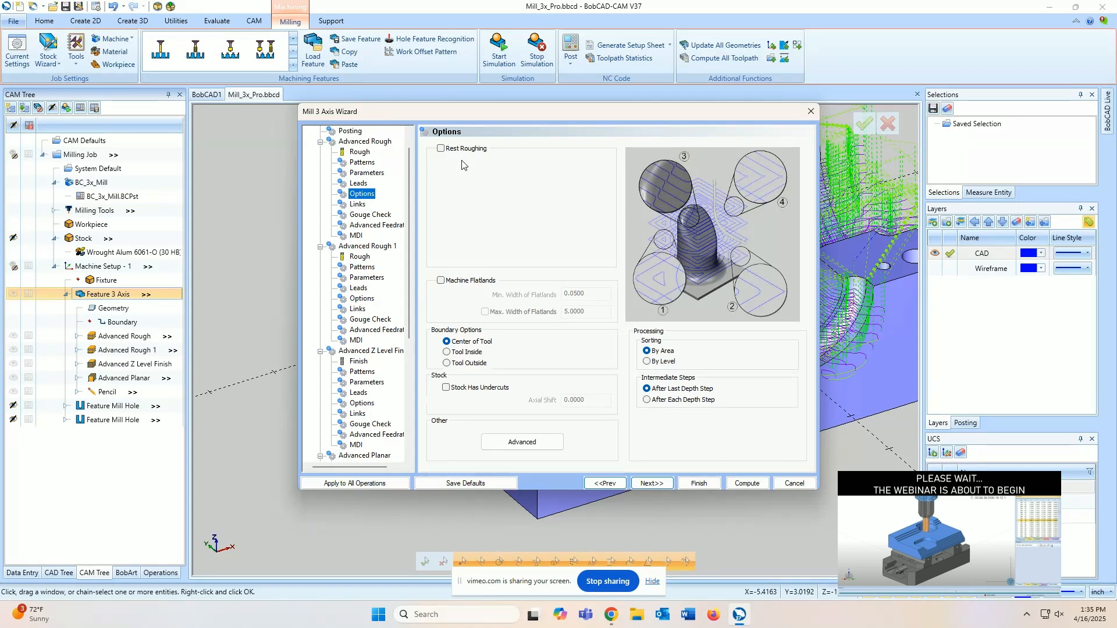
left_click(440, 148)
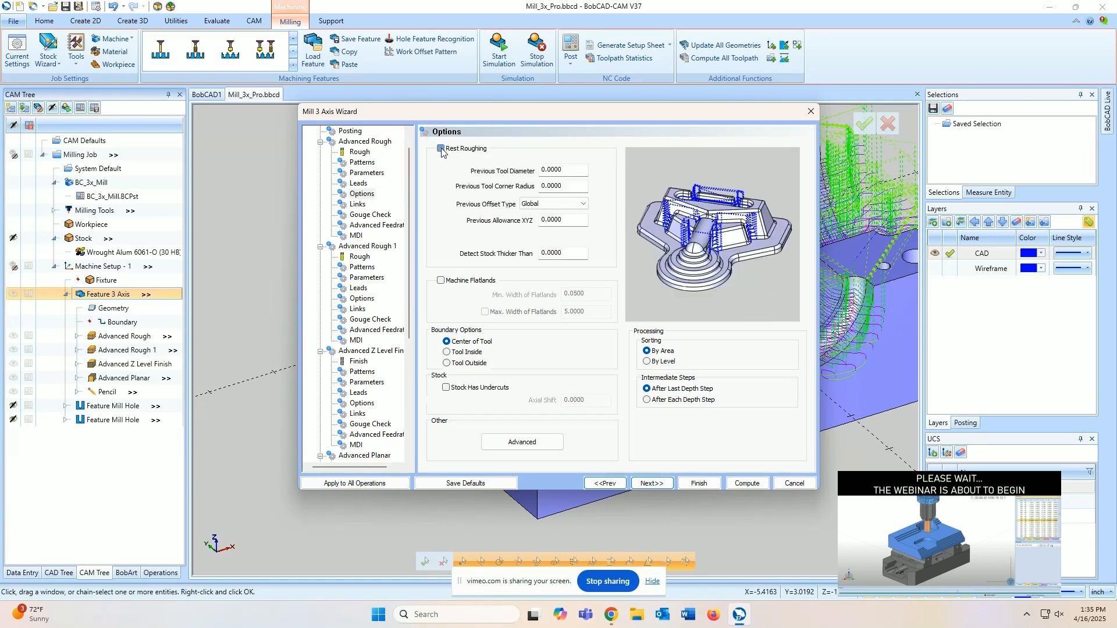
left_click_drag(572, 171, 512, 168)
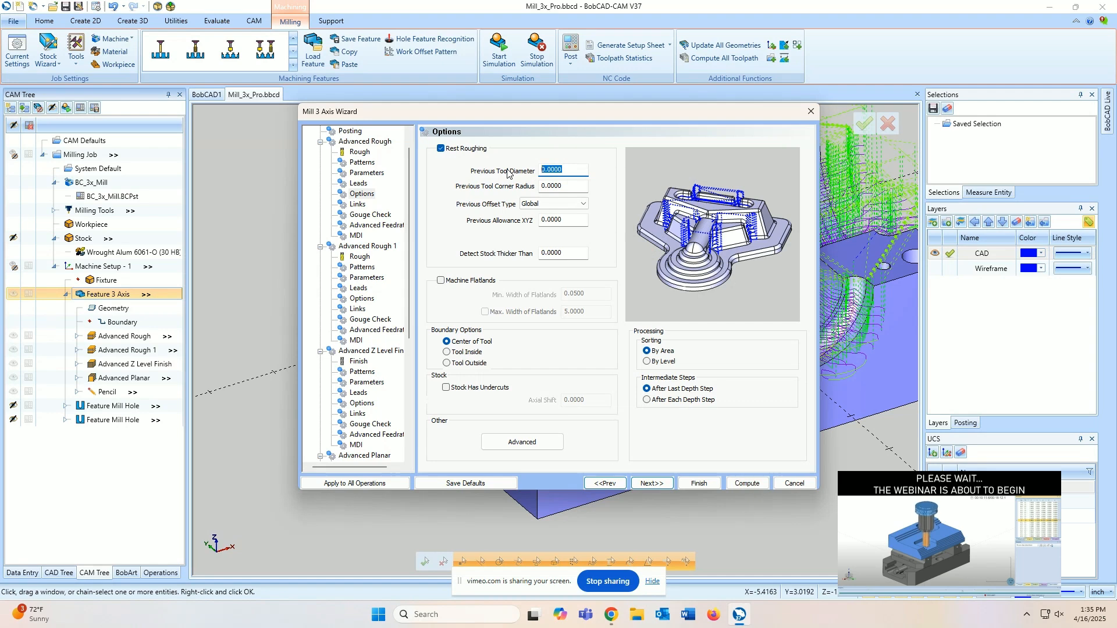
left_click(359, 152)
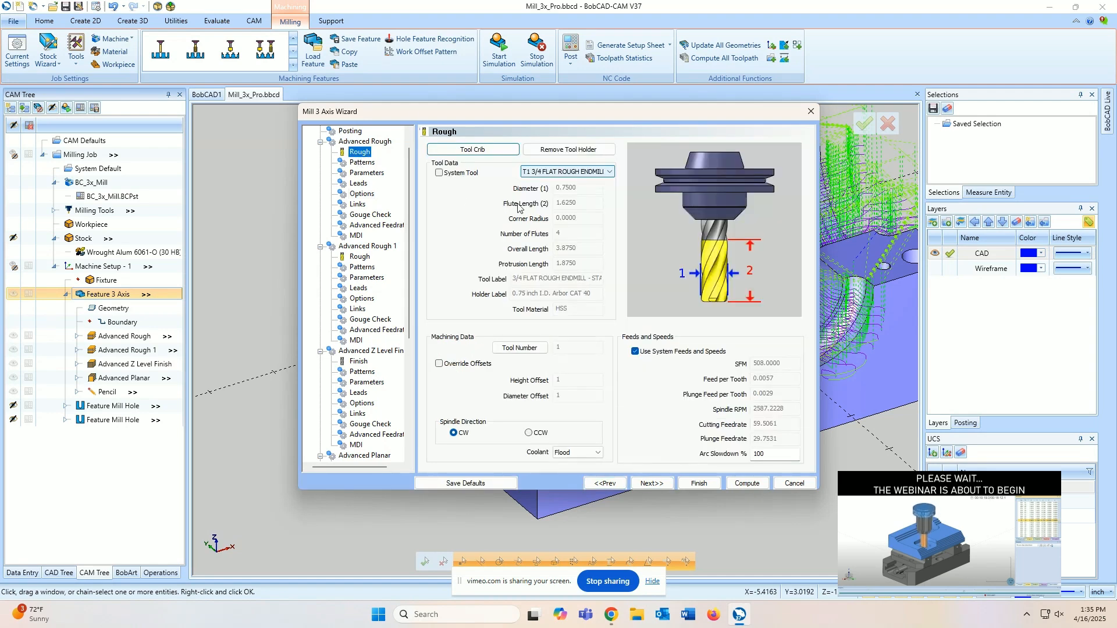
left_click(362, 194)
left_click_drag(571, 170, 493, 175)
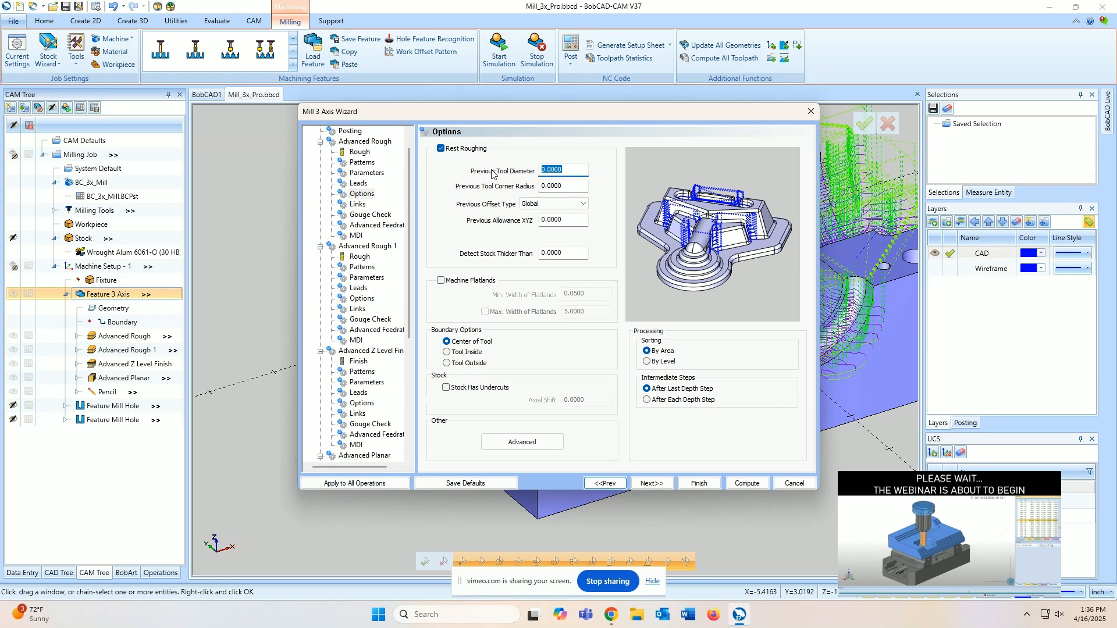
type("1")
left_click(581, 183)
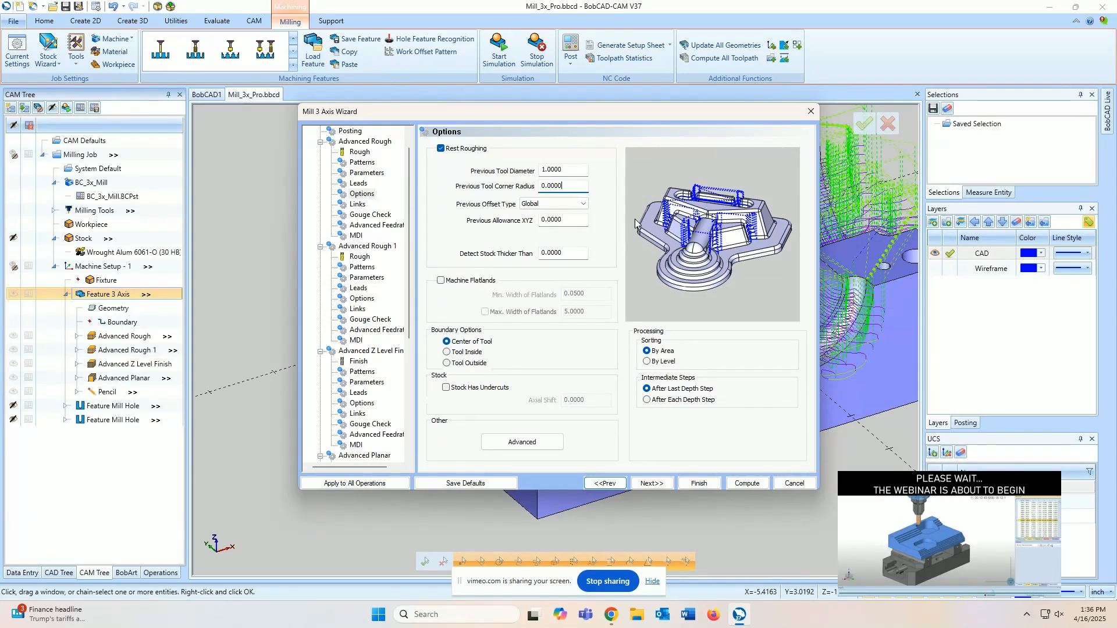
left_click(441, 148)
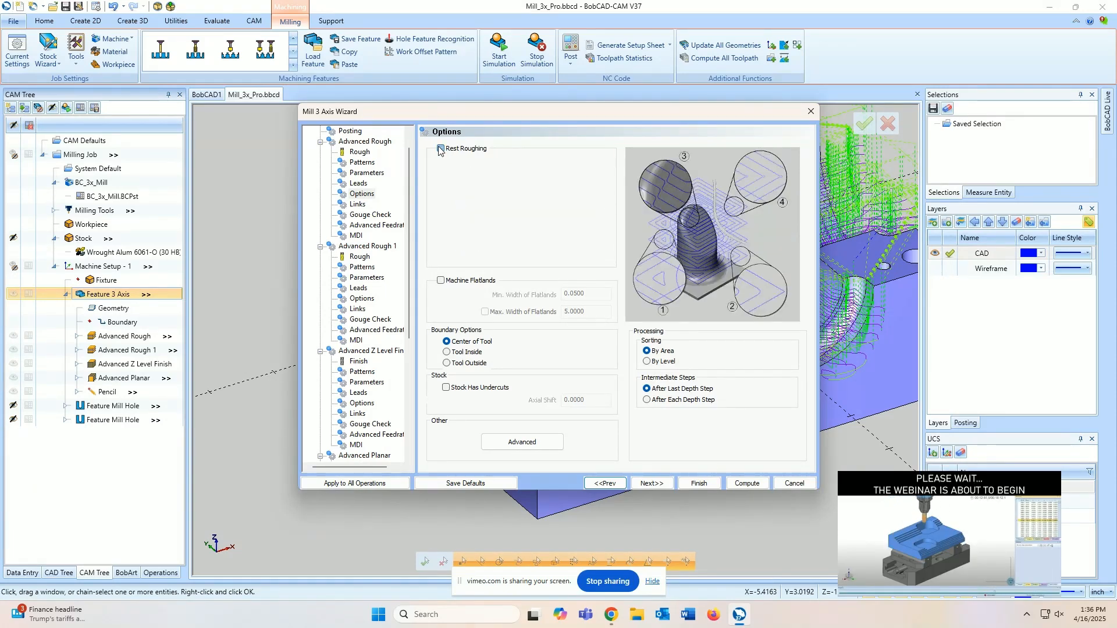
- Look through the Advanced Rough links and gouge check settings up to the advanced feedrates
left_click(652, 483)
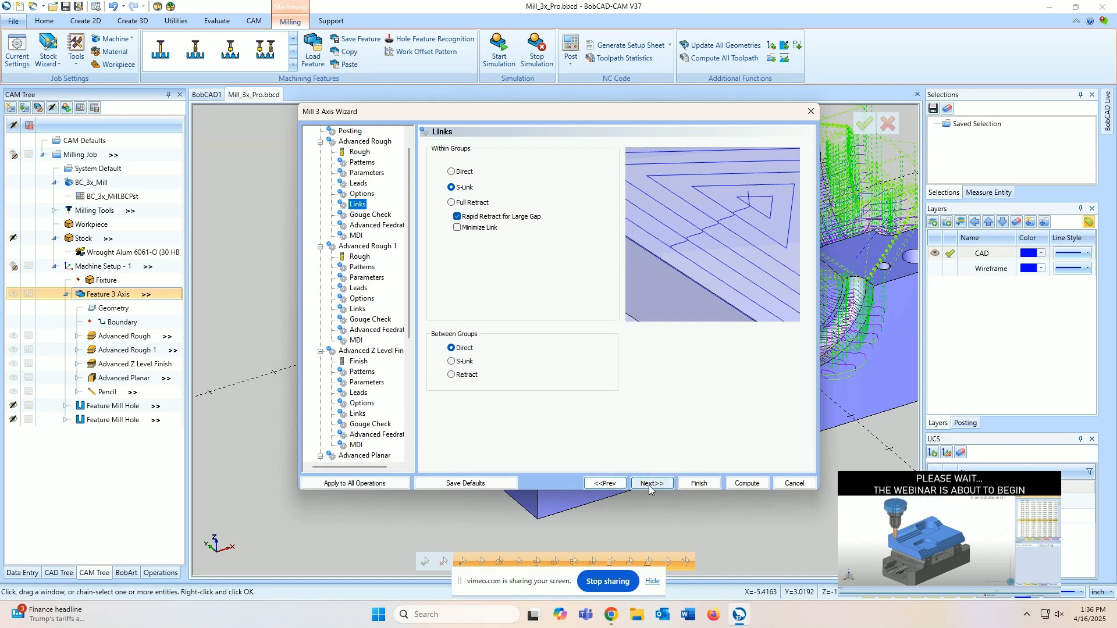
left_click(649, 483)
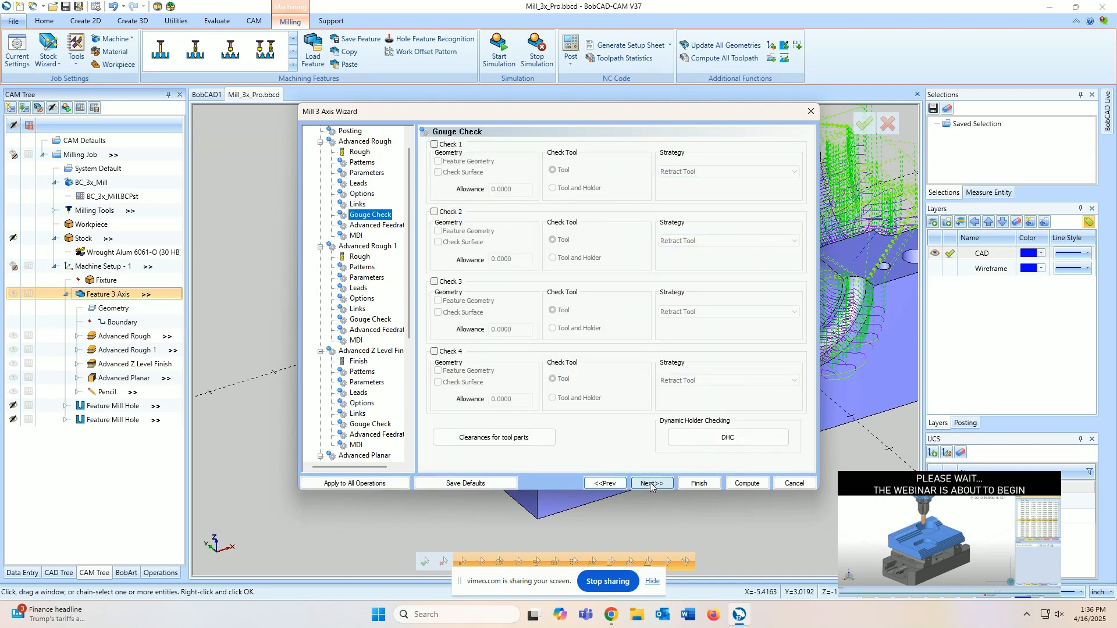
left_click(650, 483)
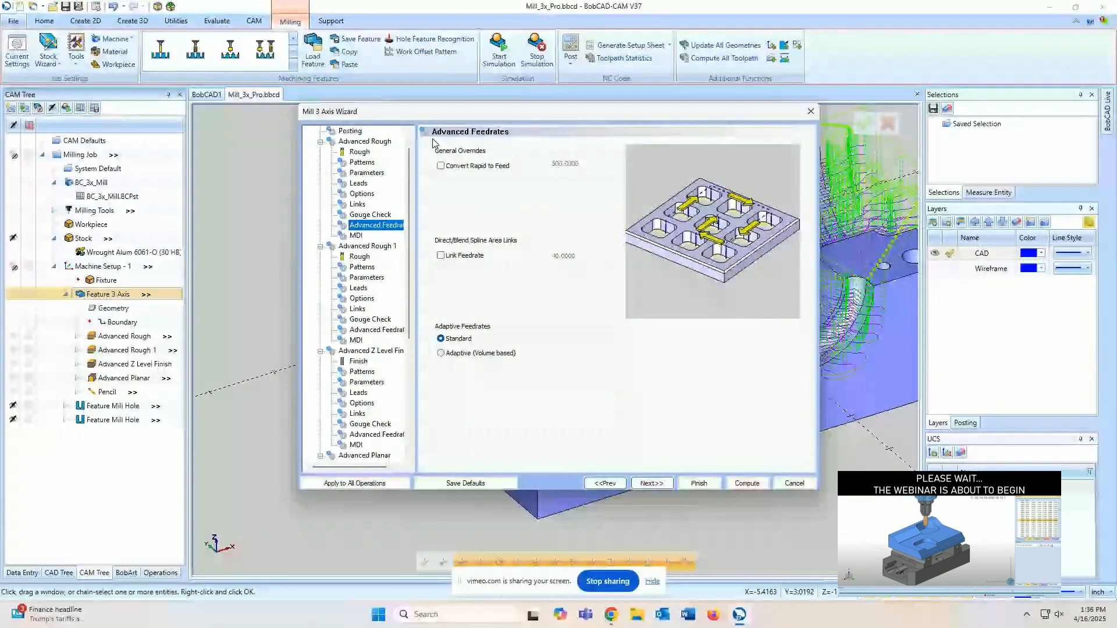
- Try the Convert Rapid to Feed and Link Feedrate overrides and switch both off again
left_click(456, 169)
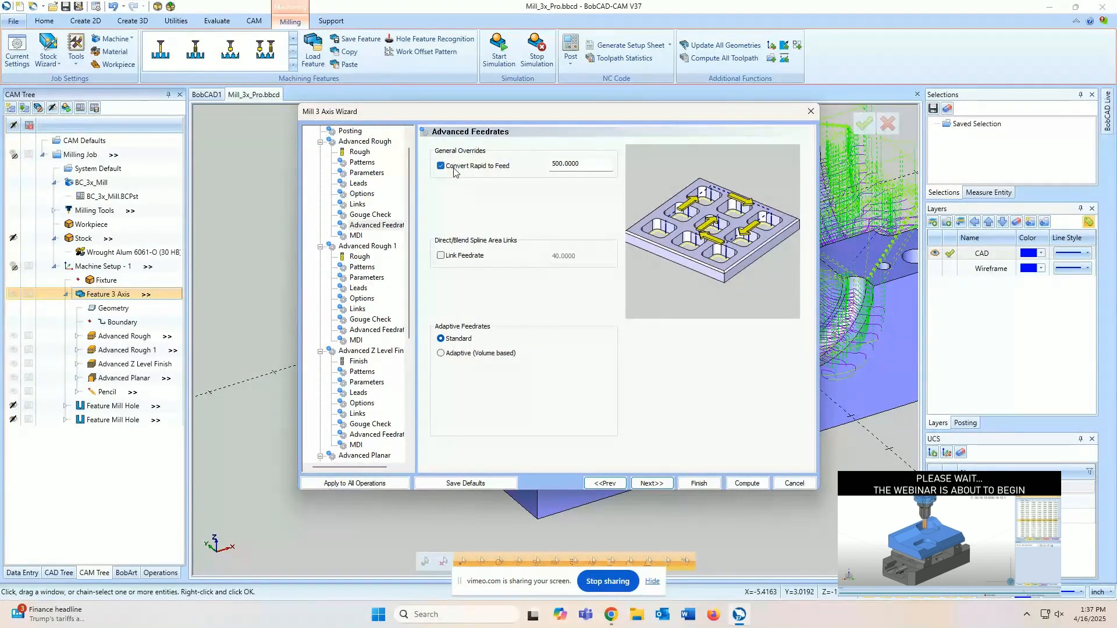
left_click(455, 168)
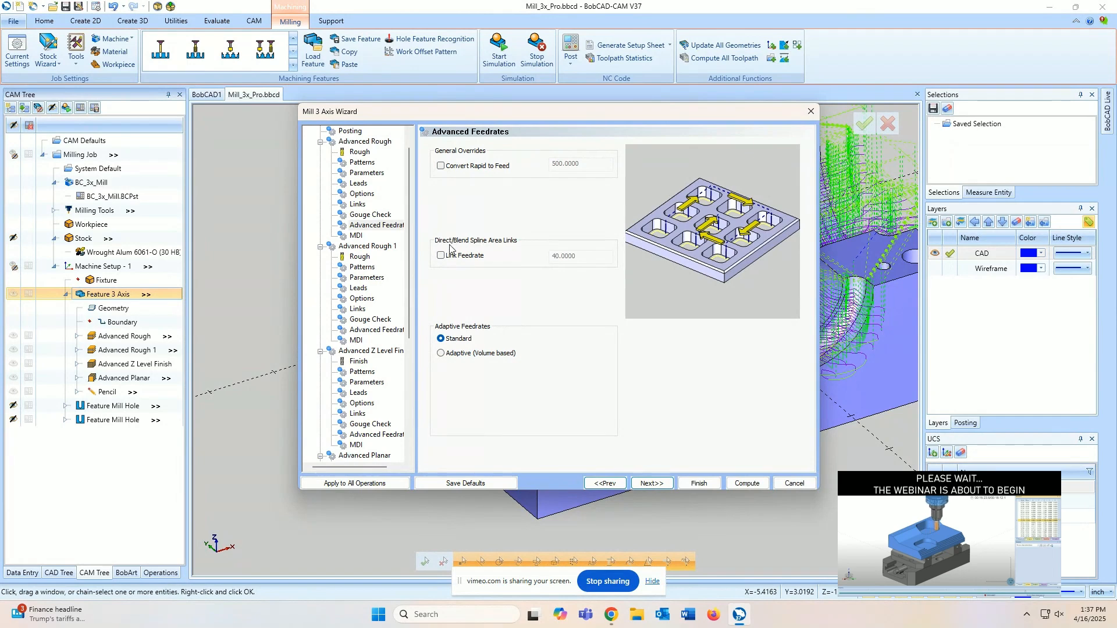
left_click(463, 256)
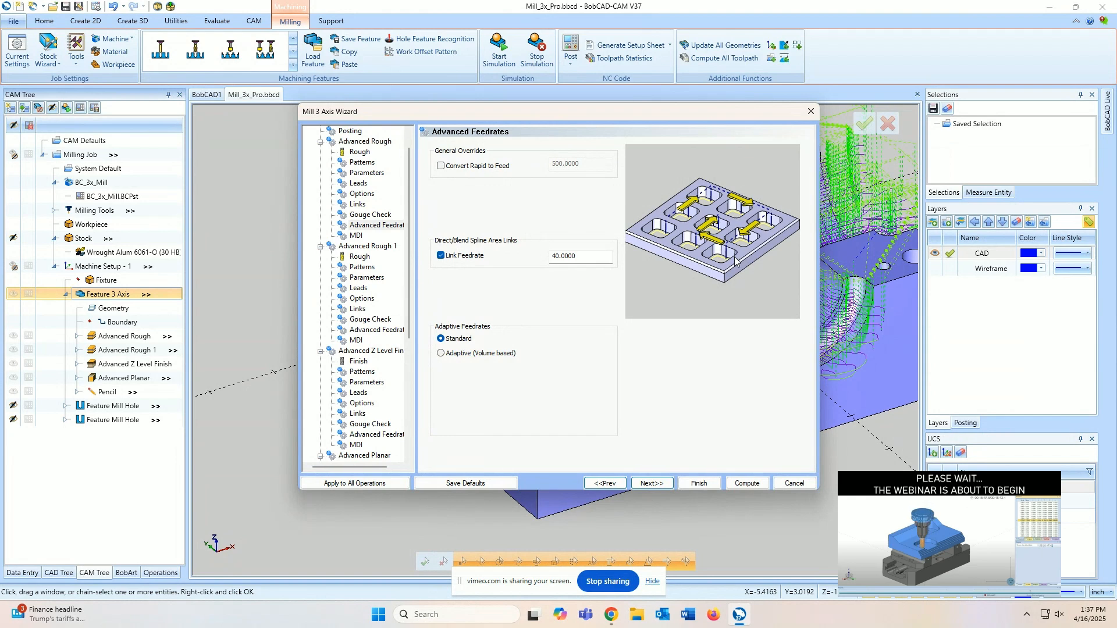
left_click(440, 256)
- Use Adaptive (Volume based) feedrates for Advanced Rough and, with system feeds and speeds off, set the roughing tool's cutting feedrate to 60
left_click(458, 354)
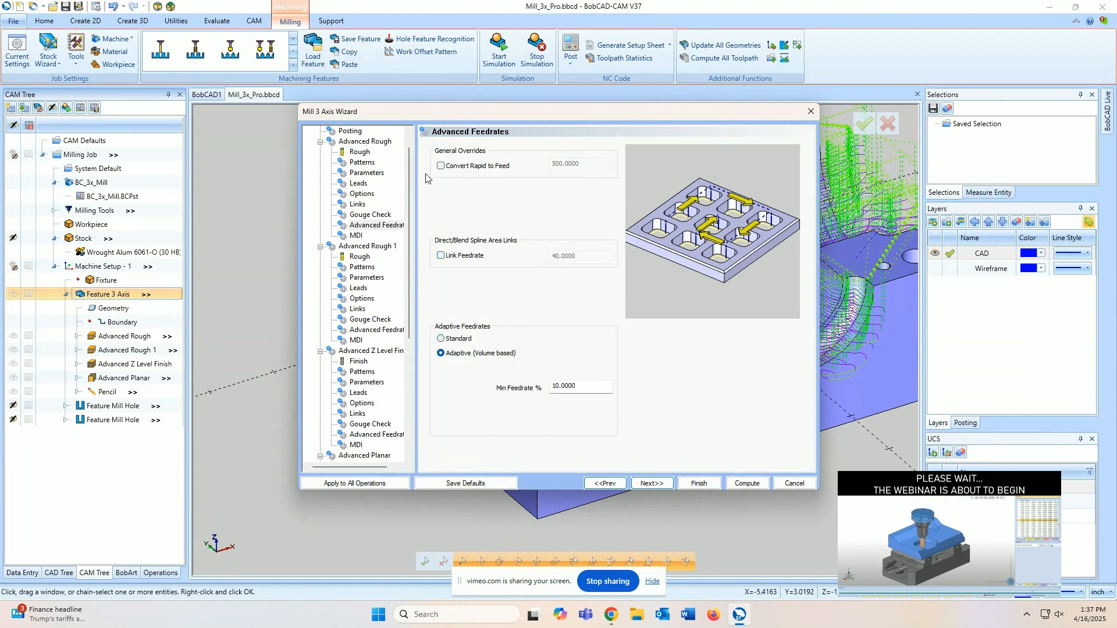
left_click(361, 152)
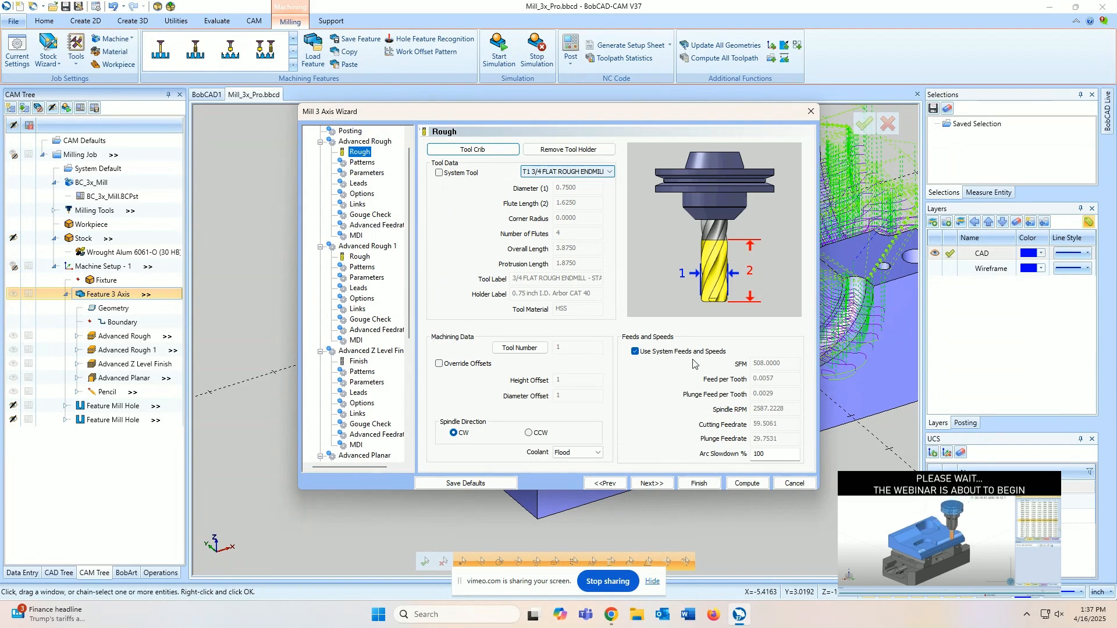
left_click(661, 351)
left_click_drag(791, 426, 734, 426)
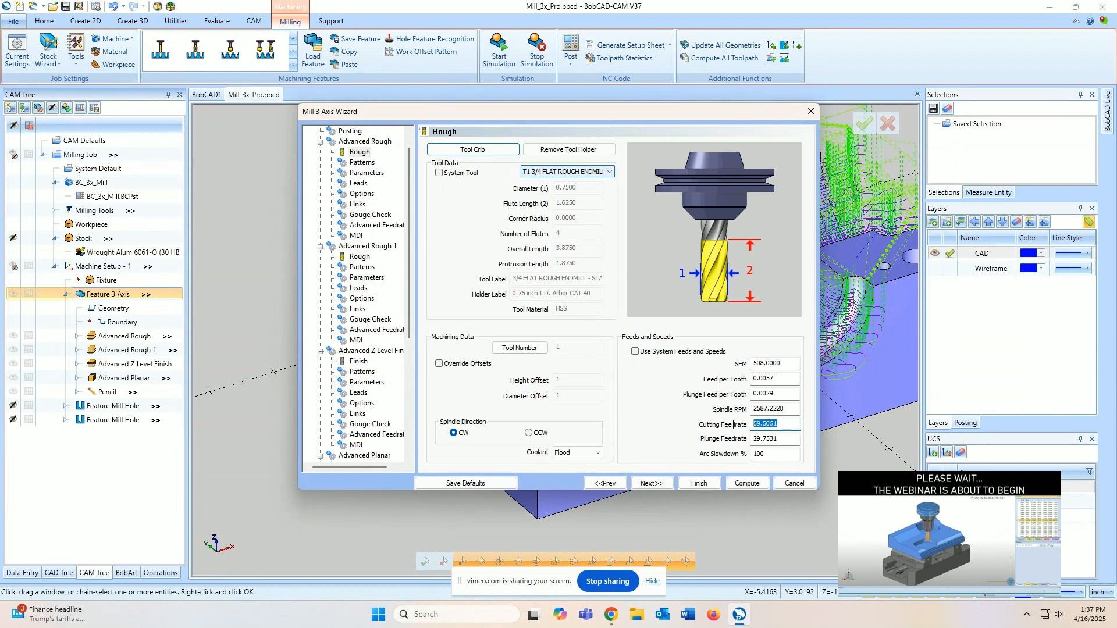
type("60")
left_click(358, 229)
key("Tab")
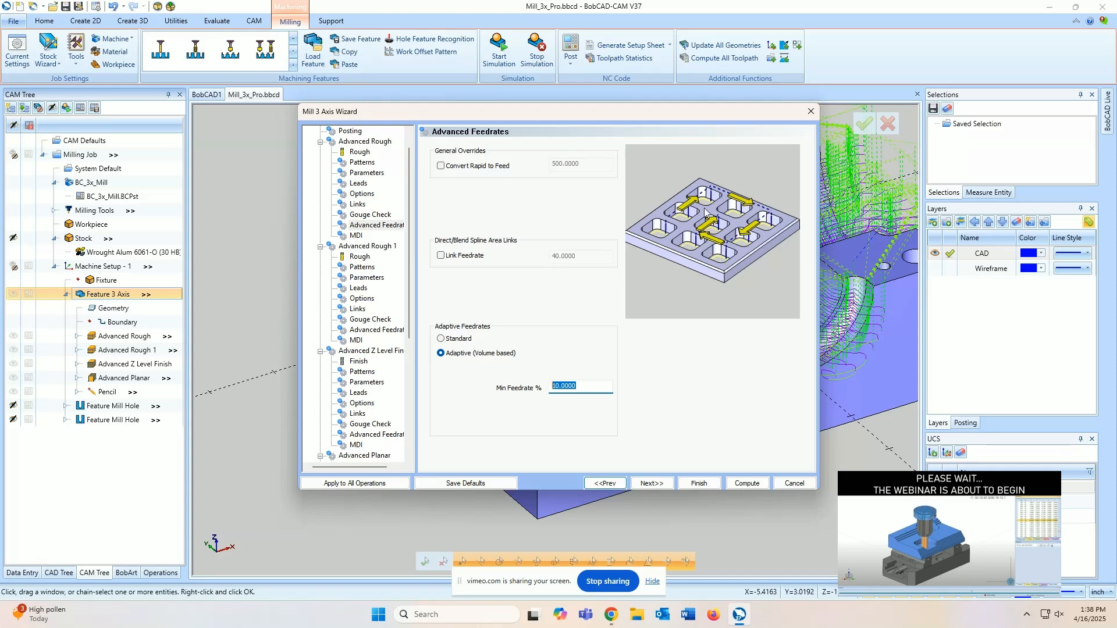
left_click(518, 353)
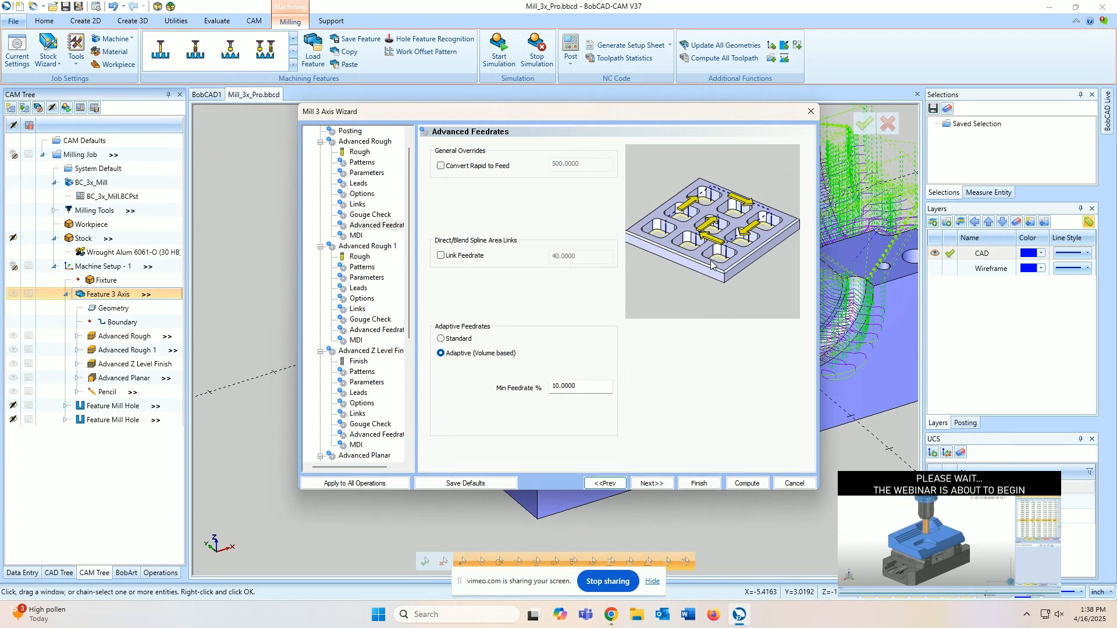
- Add a Raw Text MDI command before the tool change of the Advanced Rough operation
left_click(652, 482)
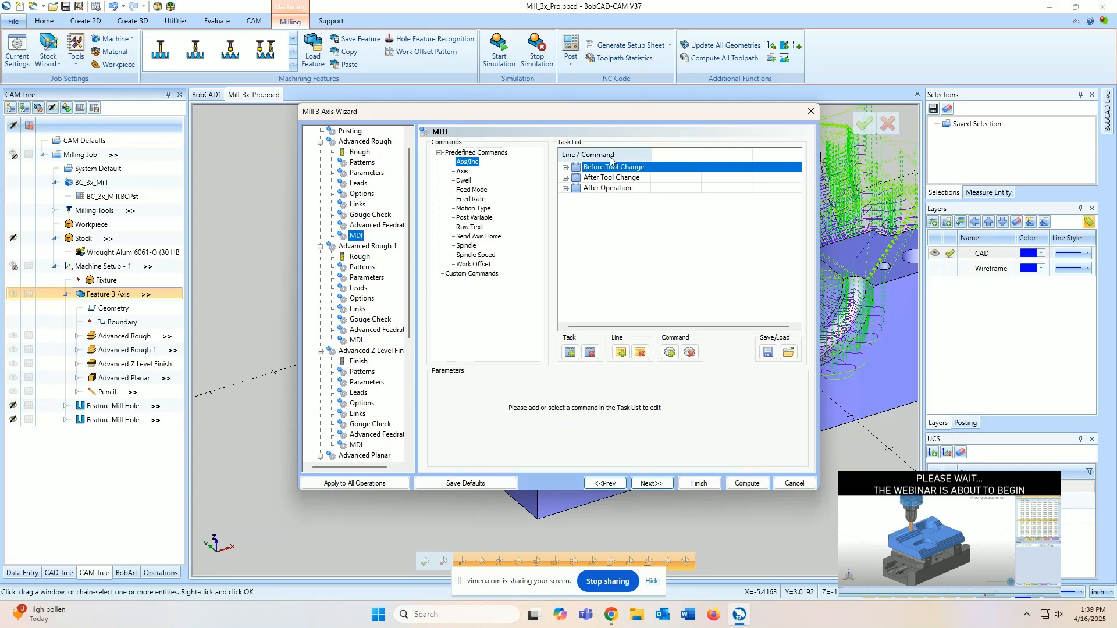
left_click(612, 177)
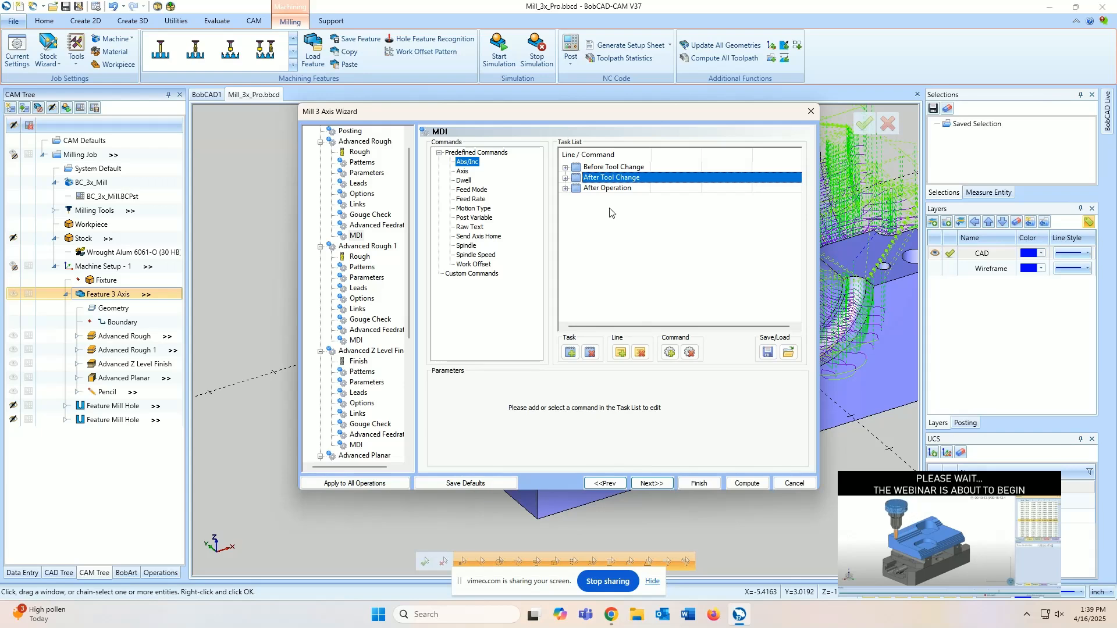
left_click(615, 189)
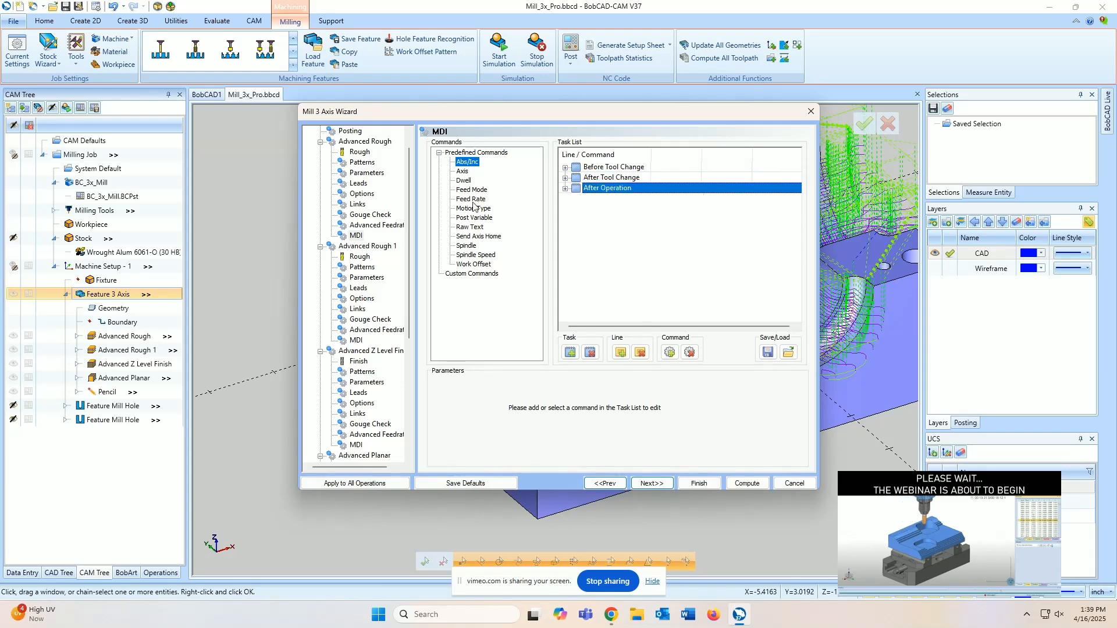
left_click(465, 227)
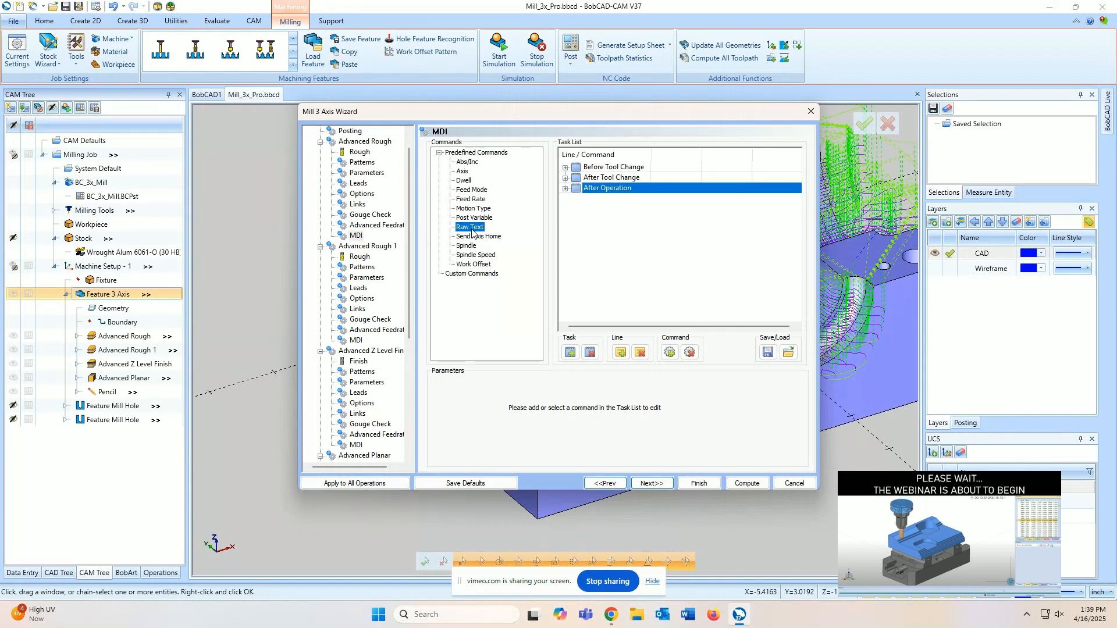
left_click(634, 169)
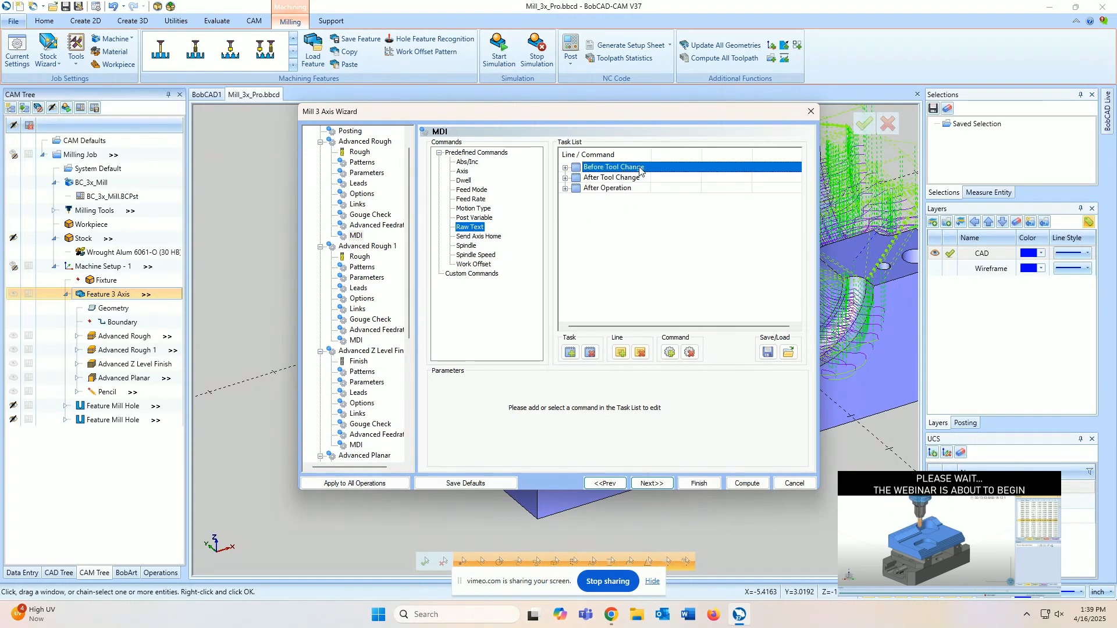
left_click(672, 353)
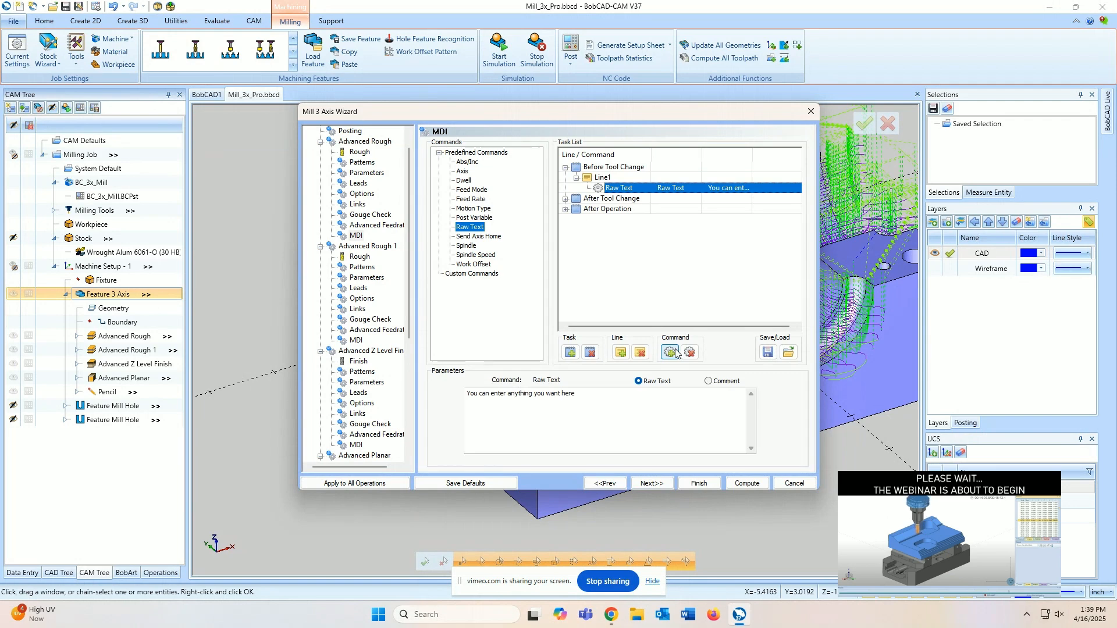
- Try M01 as the raw text before the tool change, and turn the command into a comment reading THIS IS A TEST COMMENT
left_click(576, 421)
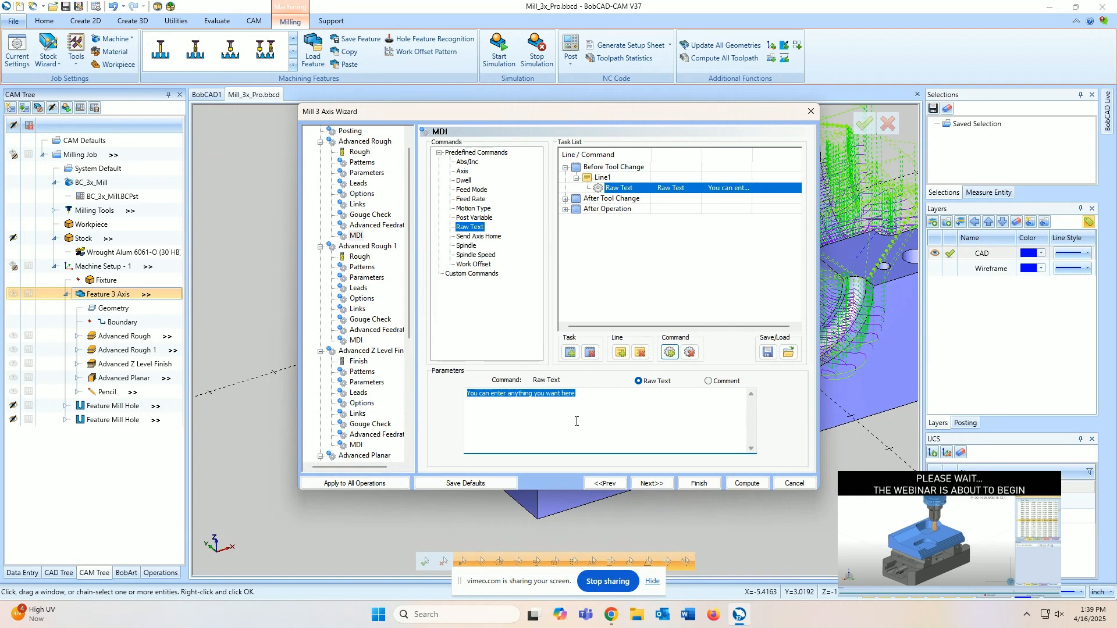
type("M01")
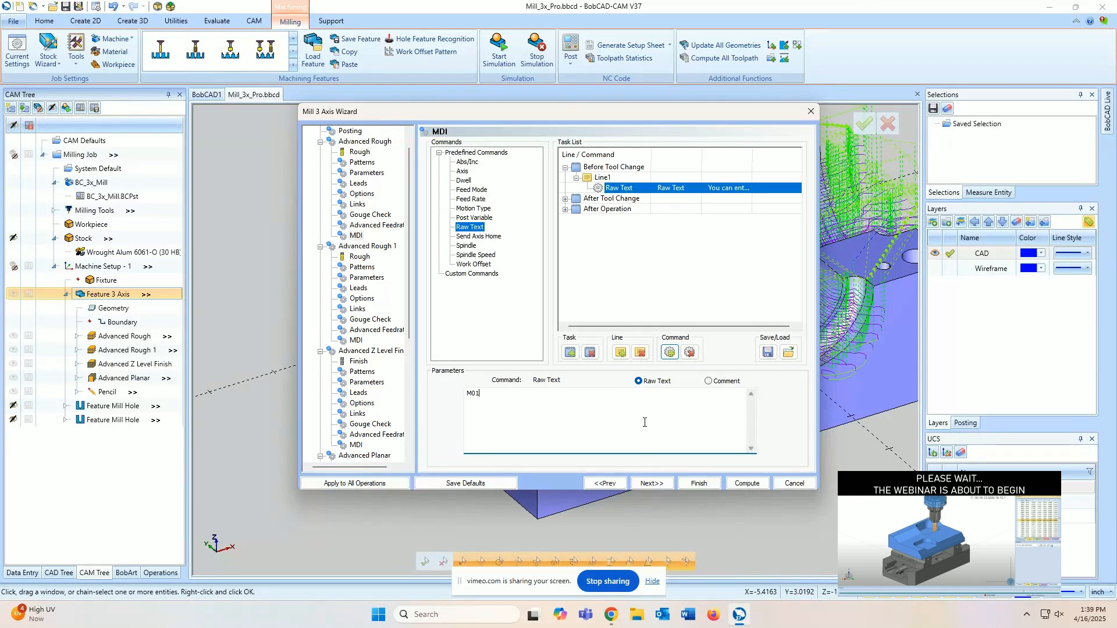
left_click(719, 383)
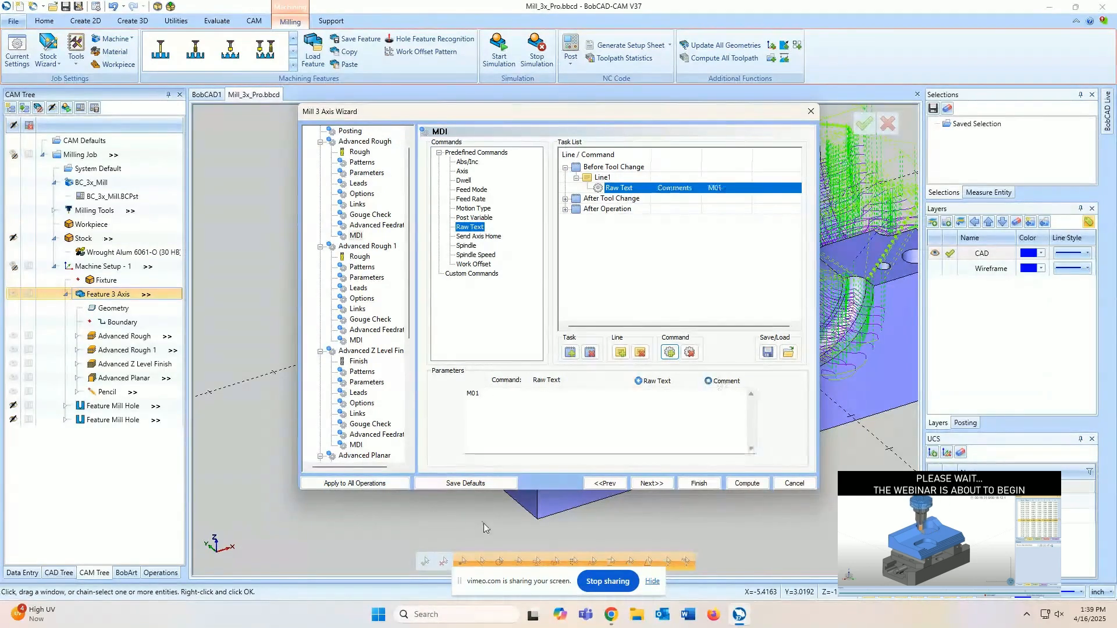
double_click(476, 394)
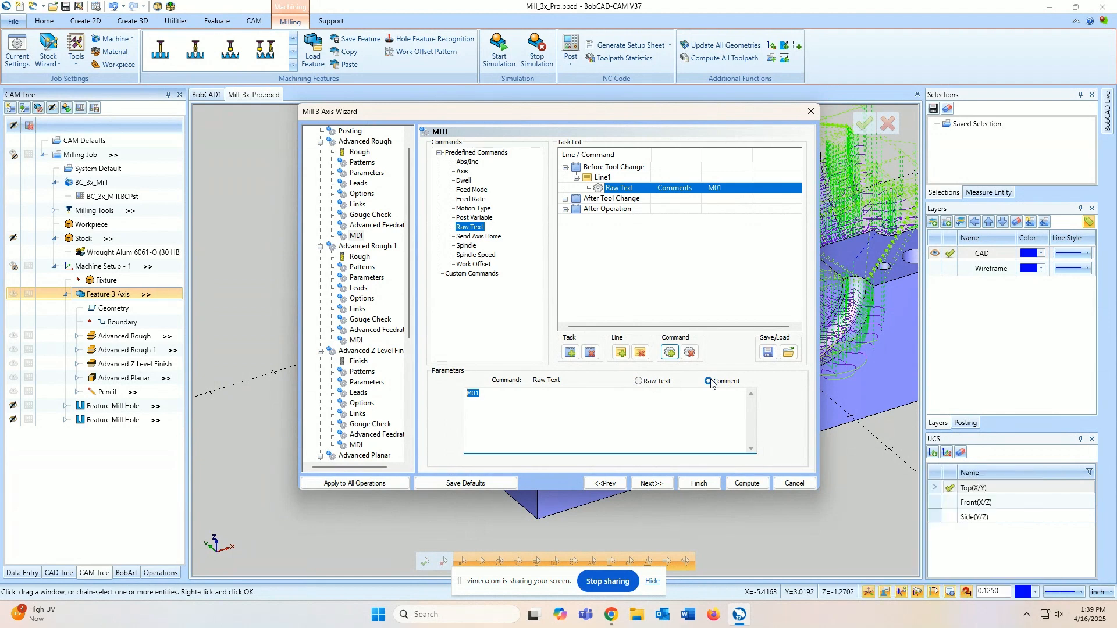
type("THIS IS A TEST COMMENT")
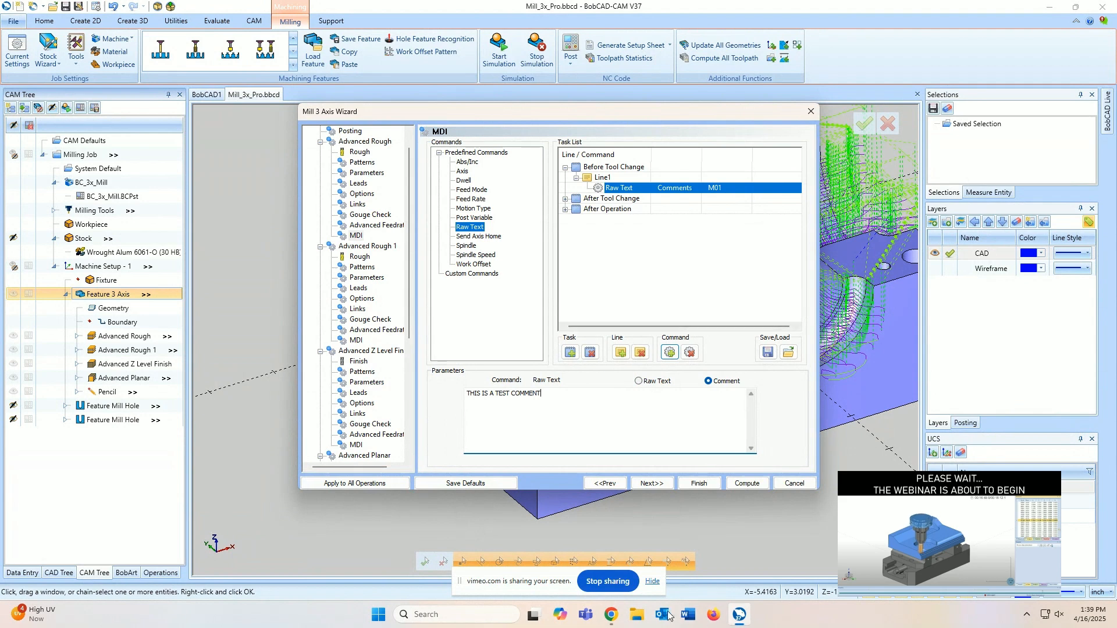
- Check the webinar's audience chat in Chrome and return to the Mill 3 Axis Wizard in BobCAD-CAM
left_click(610, 614)
left_click(553, 541)
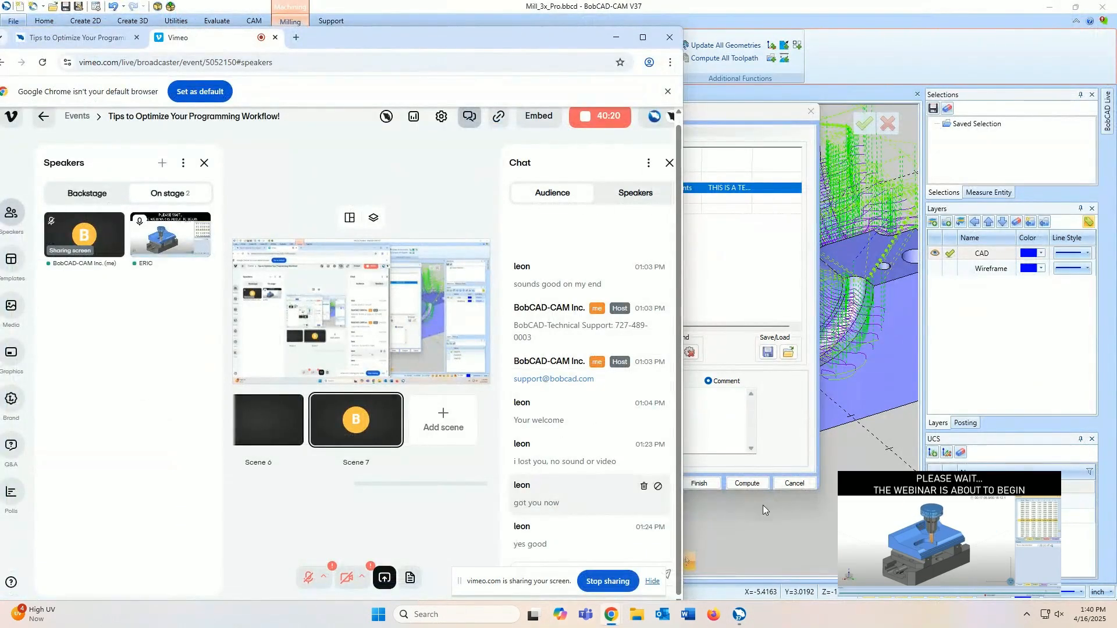
left_click(798, 417)
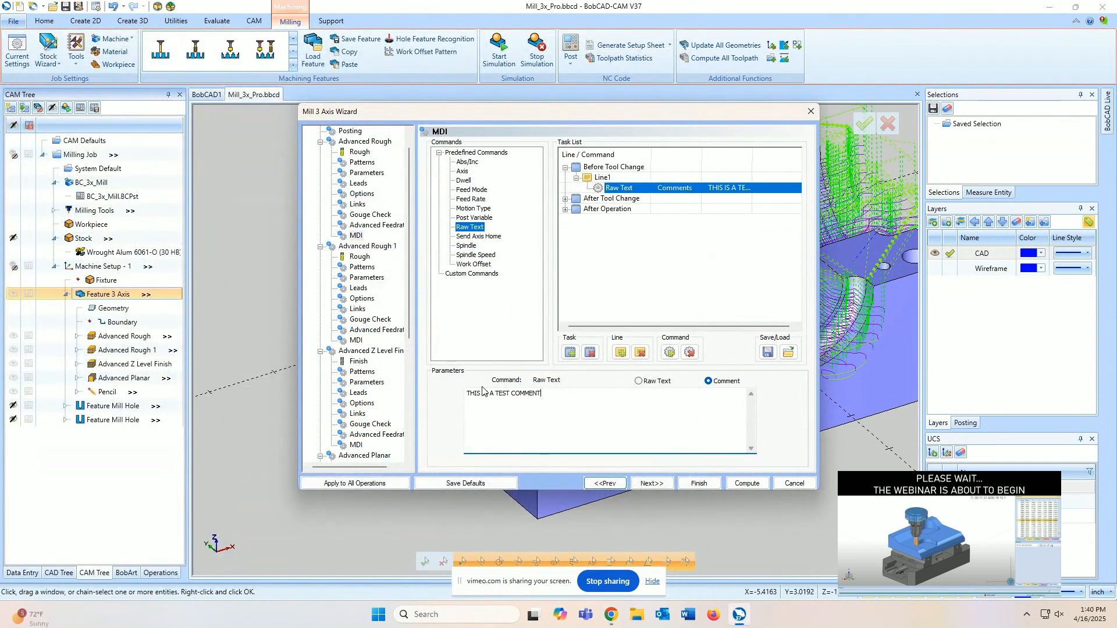
- Examine Advanced Rough 1's feeds and its stepover settings under surface paths through the Advanced UI, and discard the advanced parameters
left_click(646, 486)
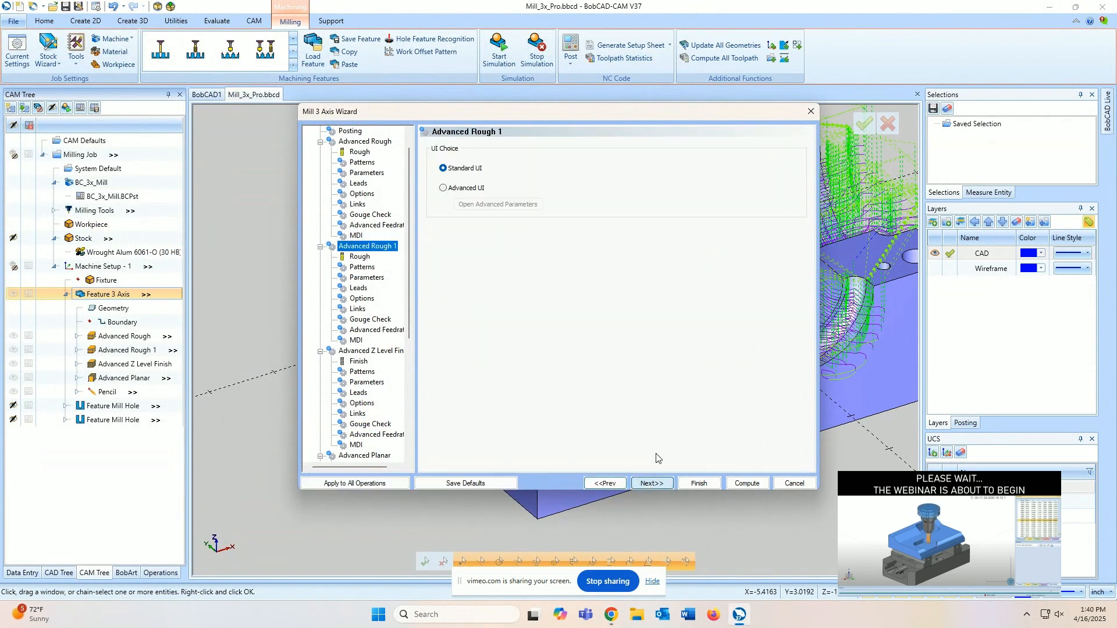
left_click(447, 193)
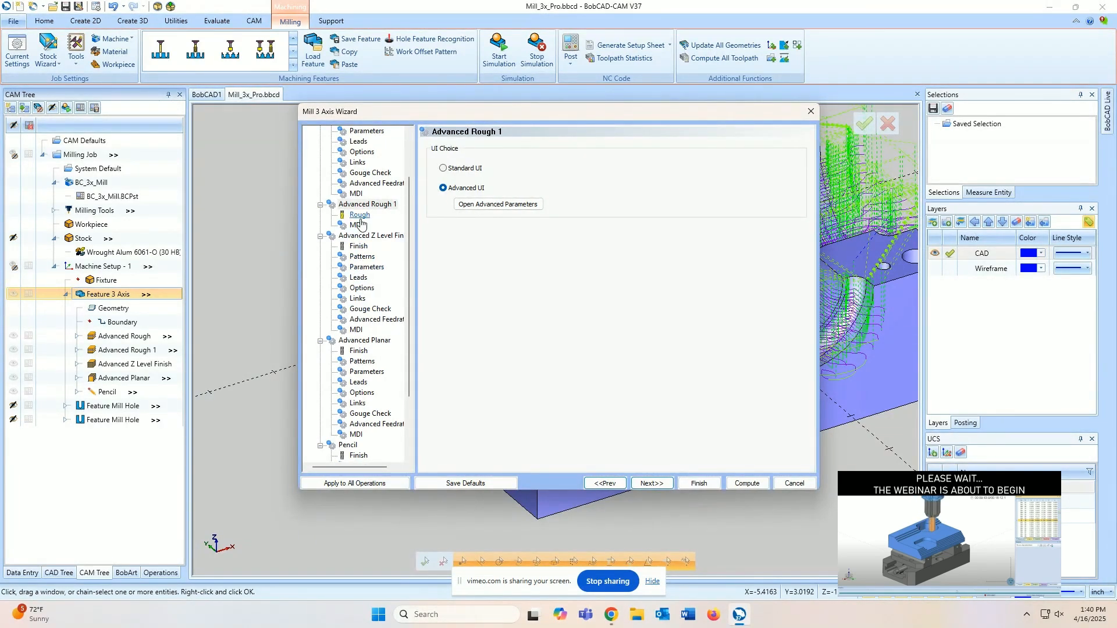
left_click(470, 205)
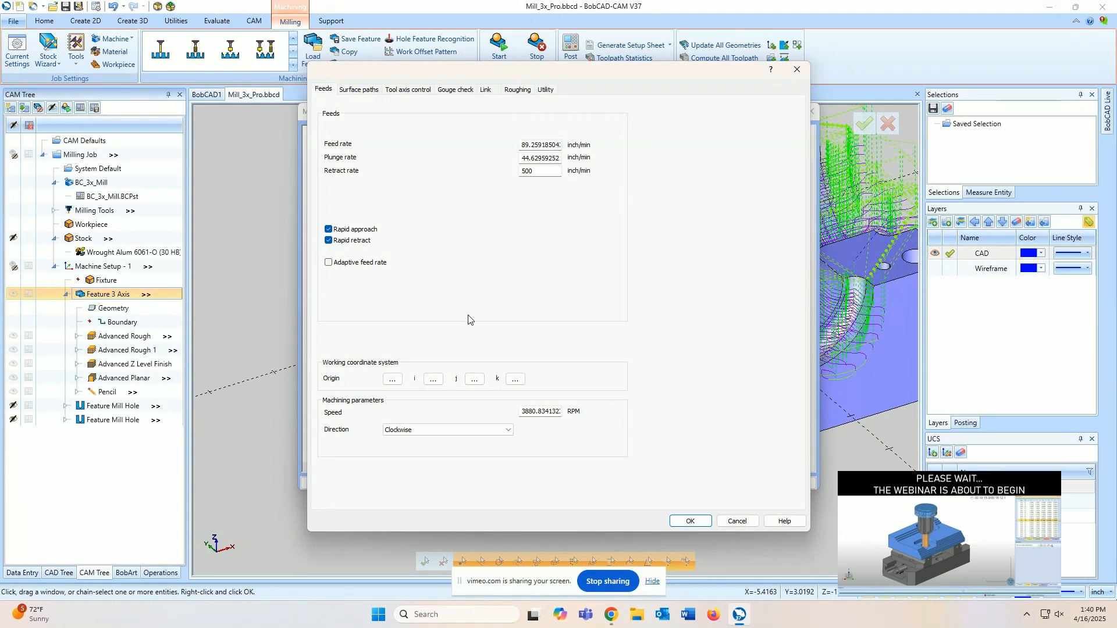
left_click(533, 415)
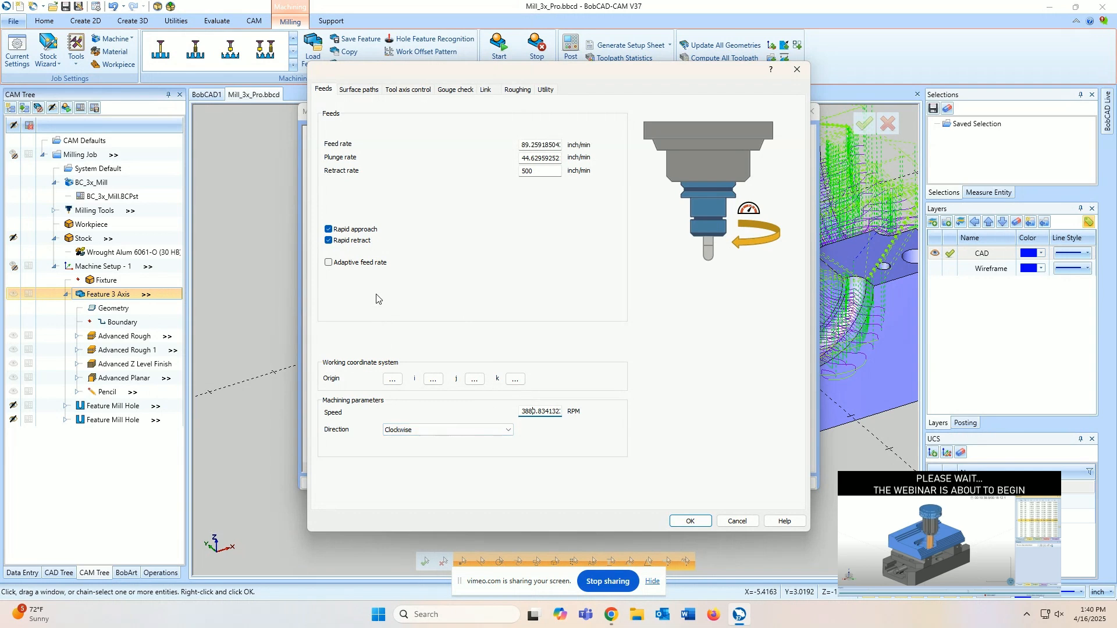
left_click(366, 90)
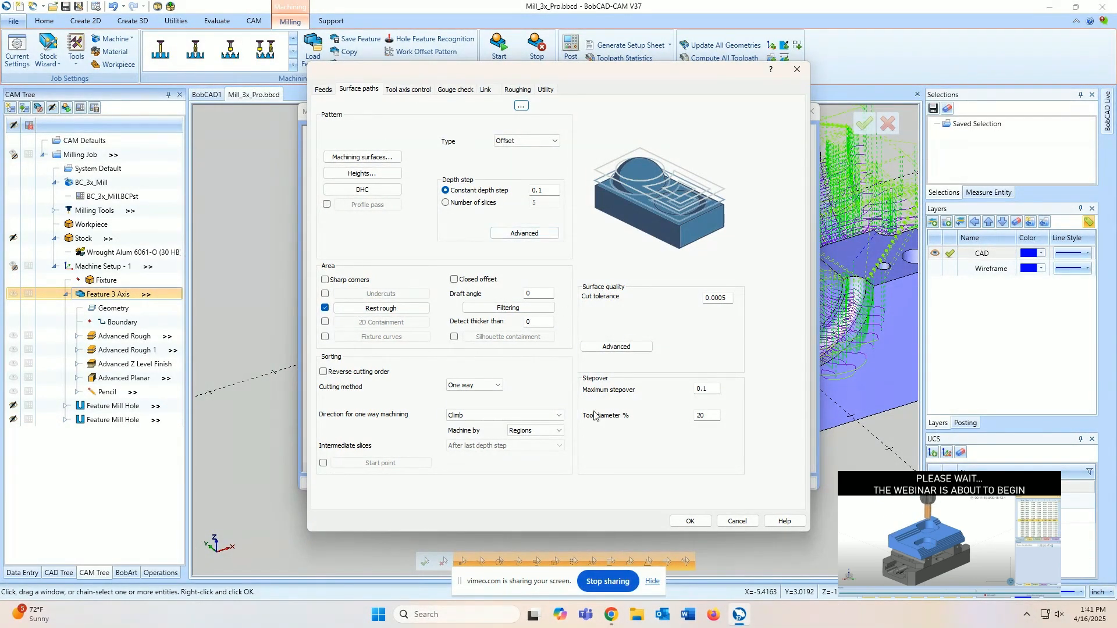
left_click(714, 389)
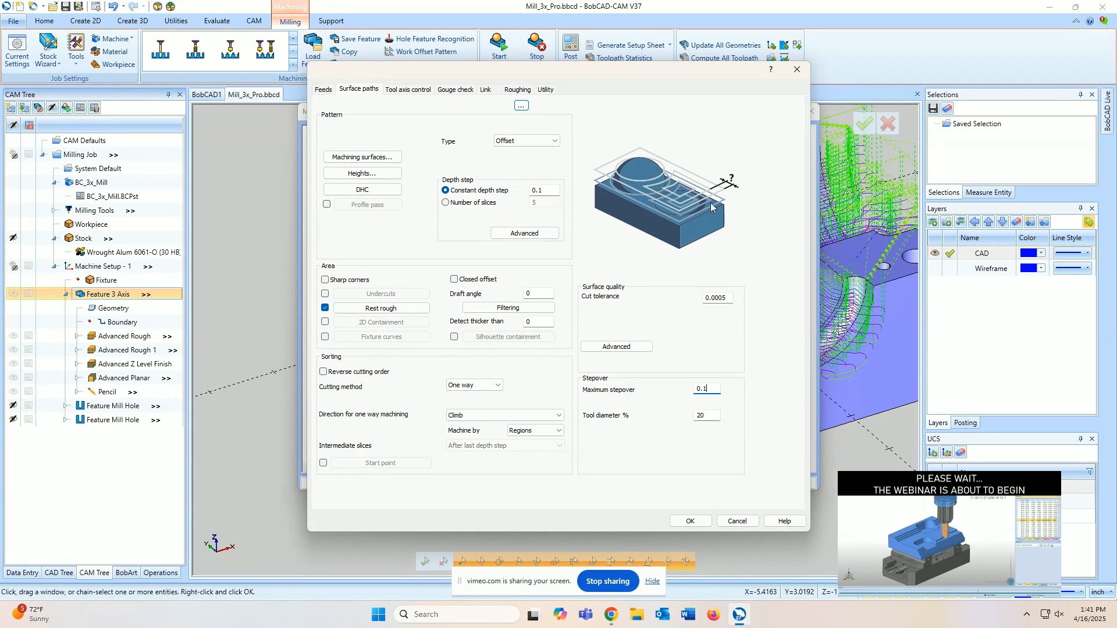
left_click(716, 414)
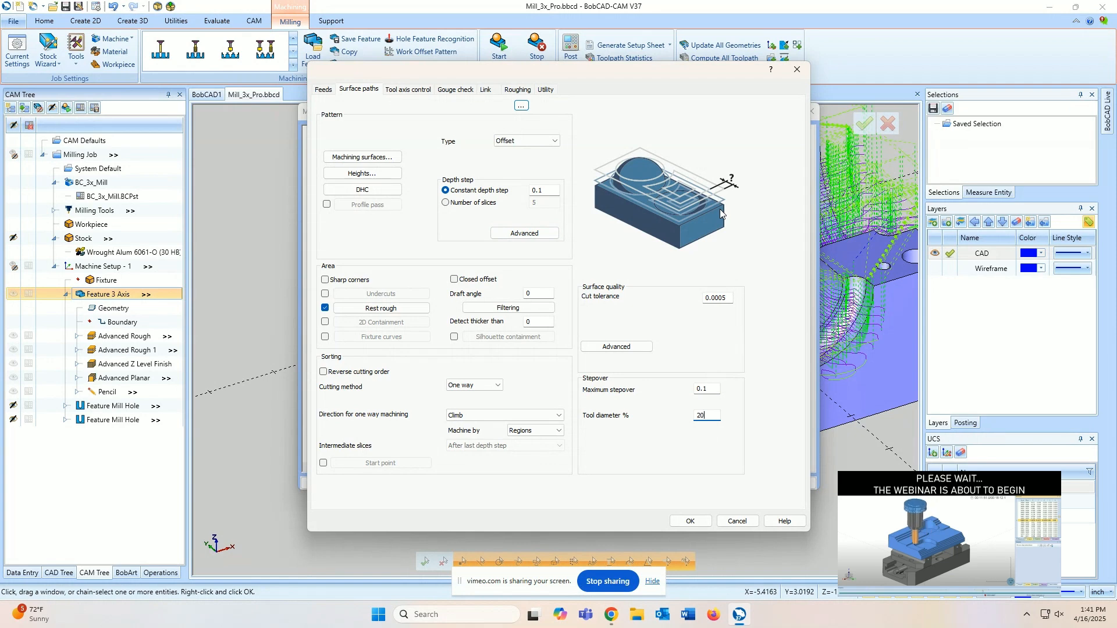
left_click(740, 521)
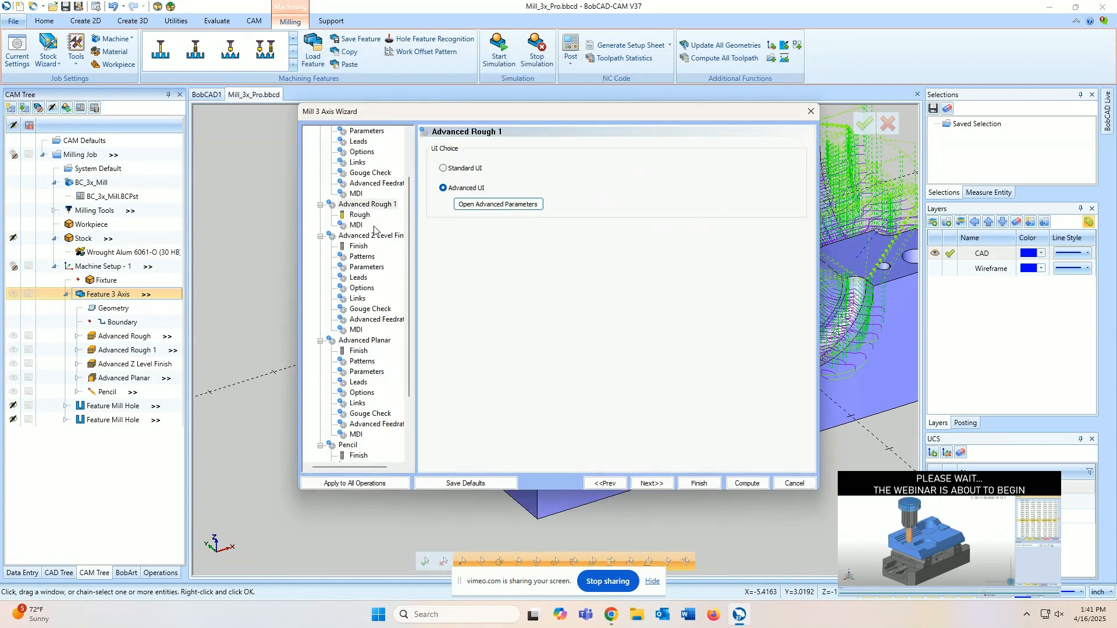
- Check the tools of Advanced Z Level Finish and Advanced Rough 1, and return Advanced Rough 1 to the Standard UI
left_click(358, 246)
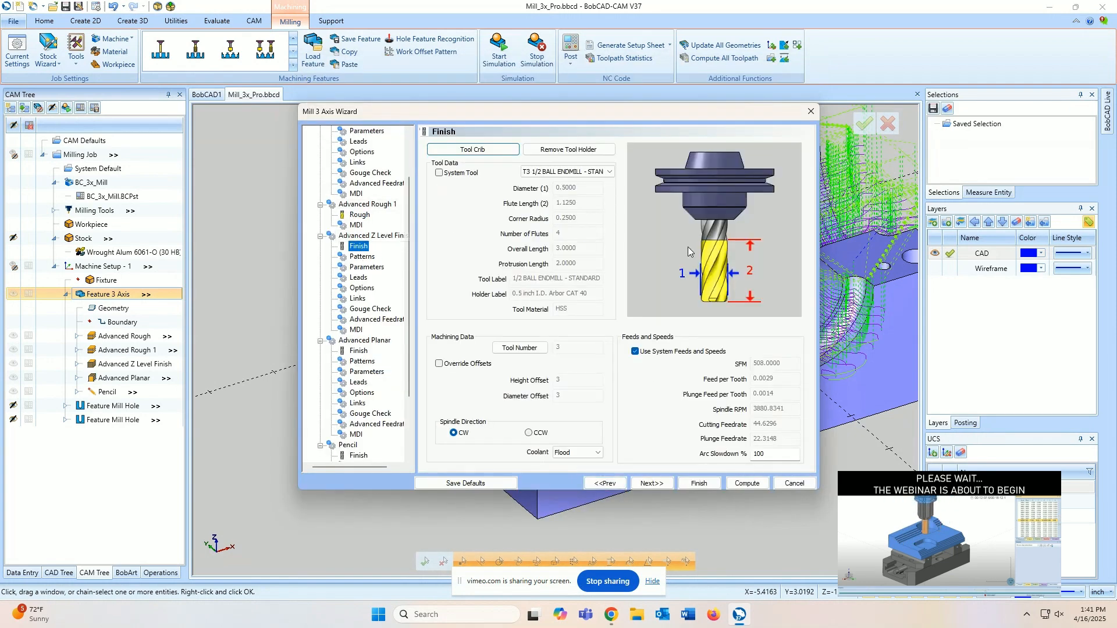
left_click(358, 215)
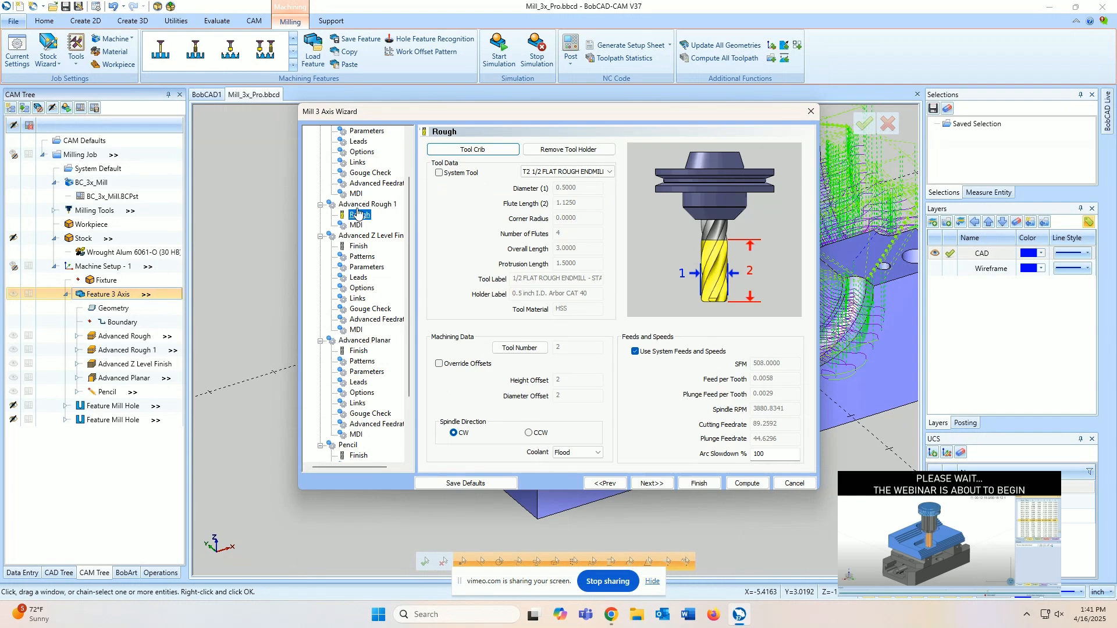
left_click(366, 204)
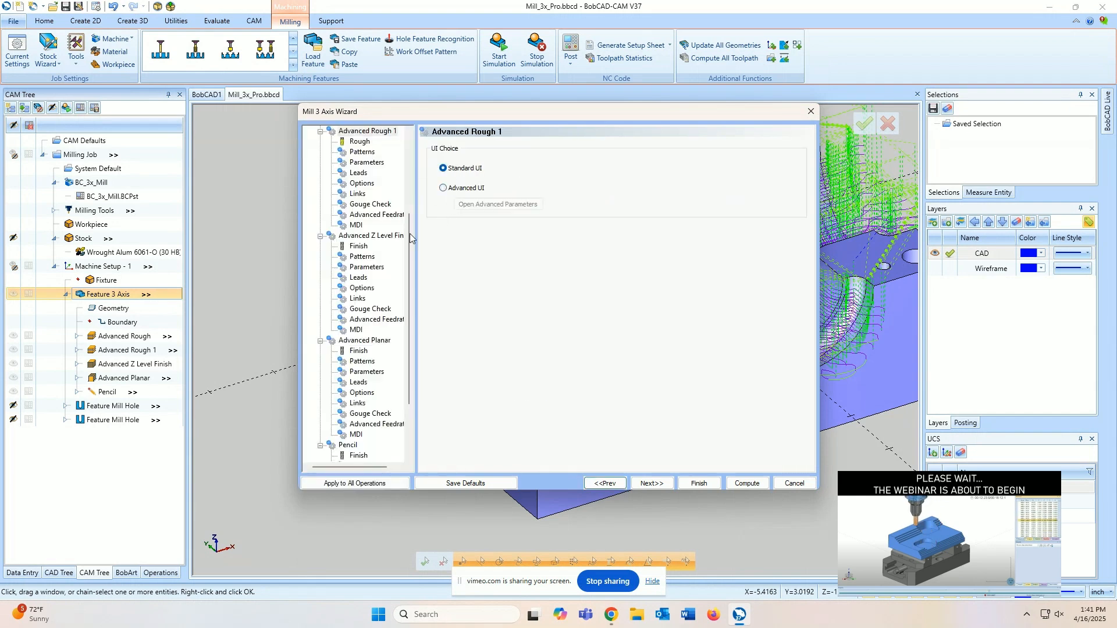
- View the surface path settings of Advanced Z Level Finish through the Advanced UI and cancel the advanced parameters
left_click(372, 236)
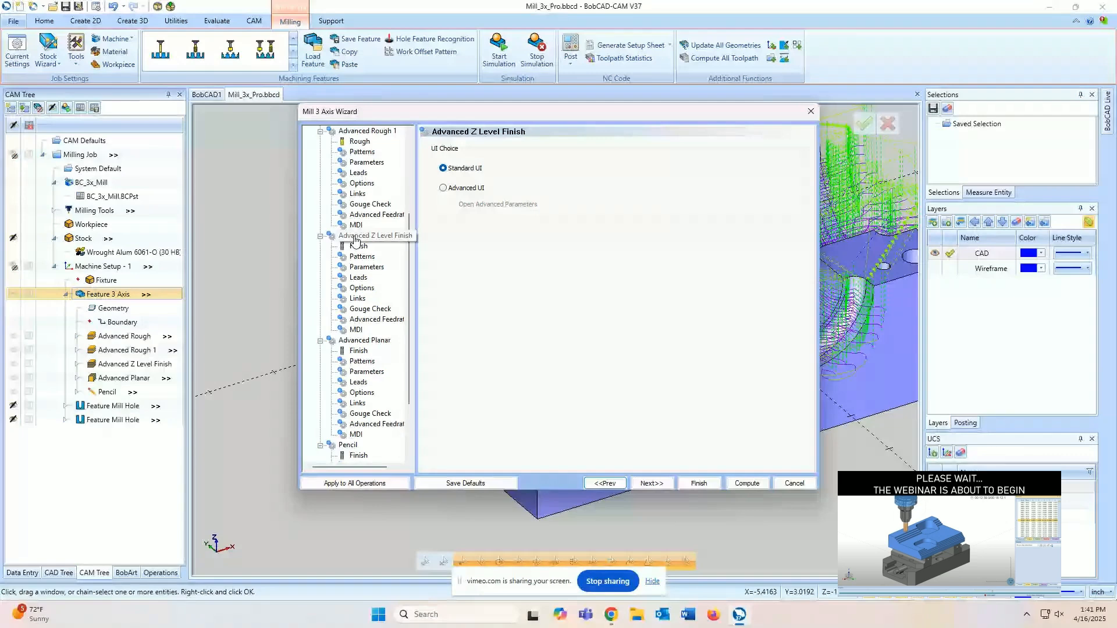
left_click(464, 187)
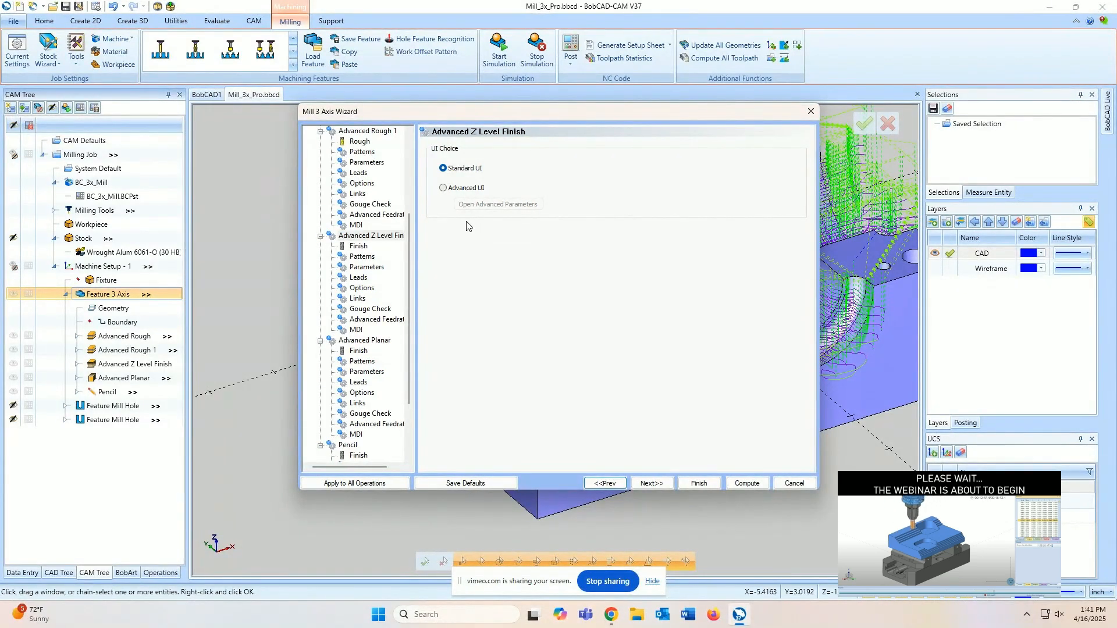
left_click(472, 204)
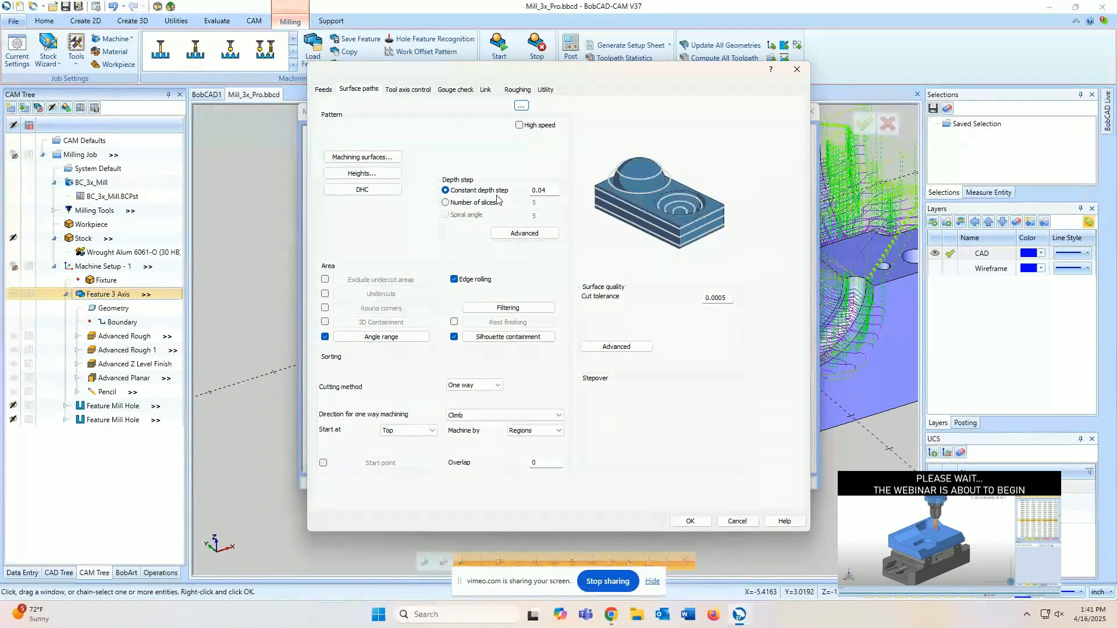
left_click(743, 522)
- Switch Advanced Planar to the Advanced UI and open the surface path settings of its advanced parameters
left_click(364, 340)
left_click(463, 188)
left_click(498, 204)
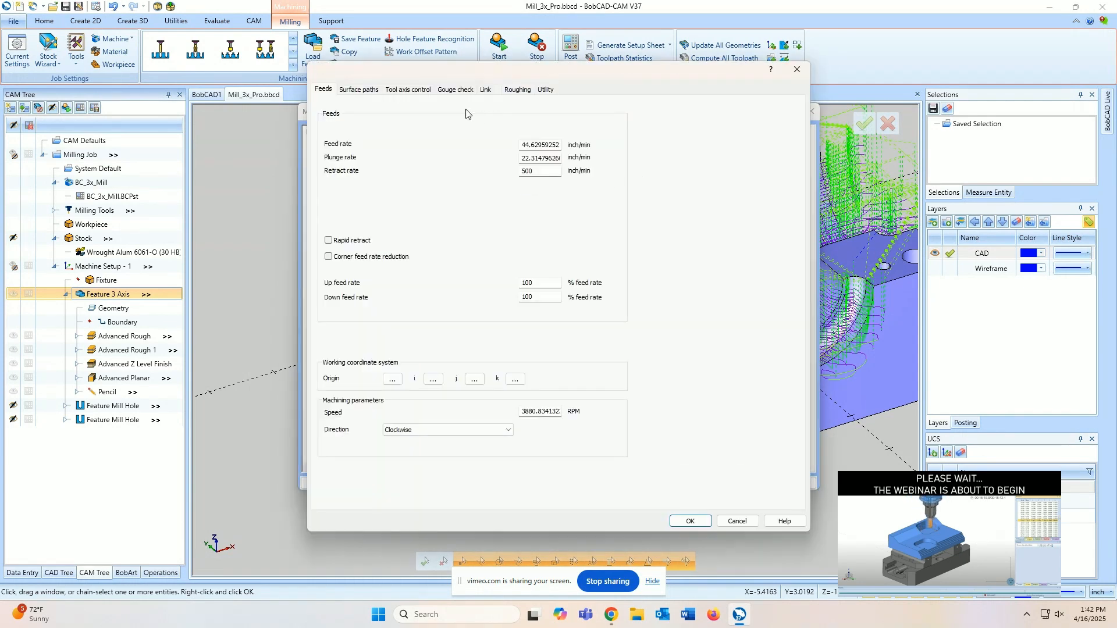
left_click(348, 93)
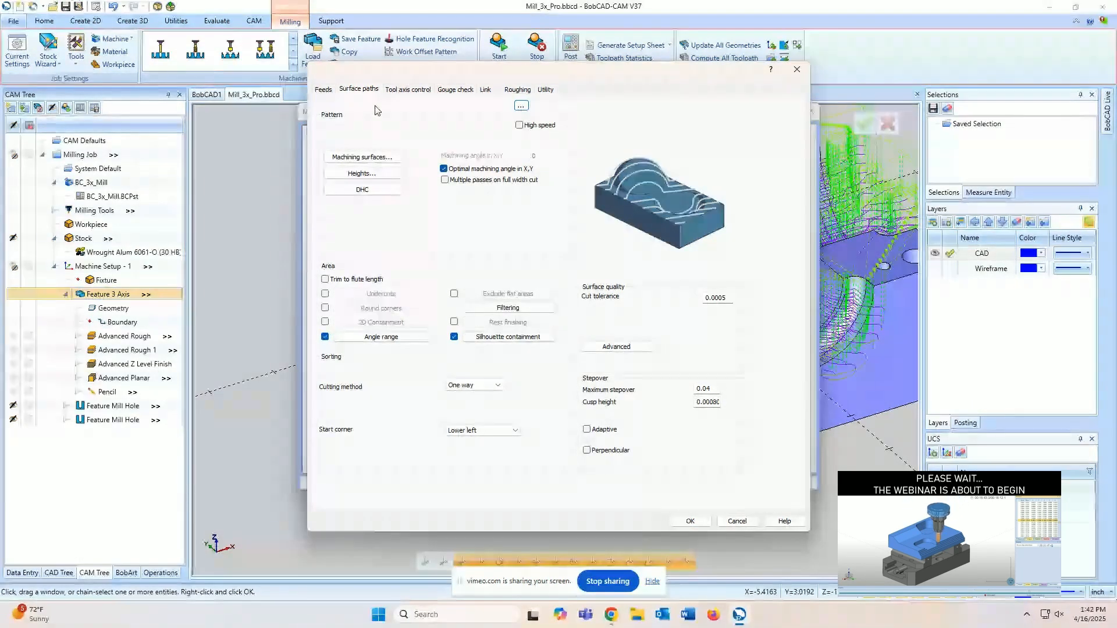
- Set the cusp height of the Advanced Planar stepover to 0.001
left_click(713, 387)
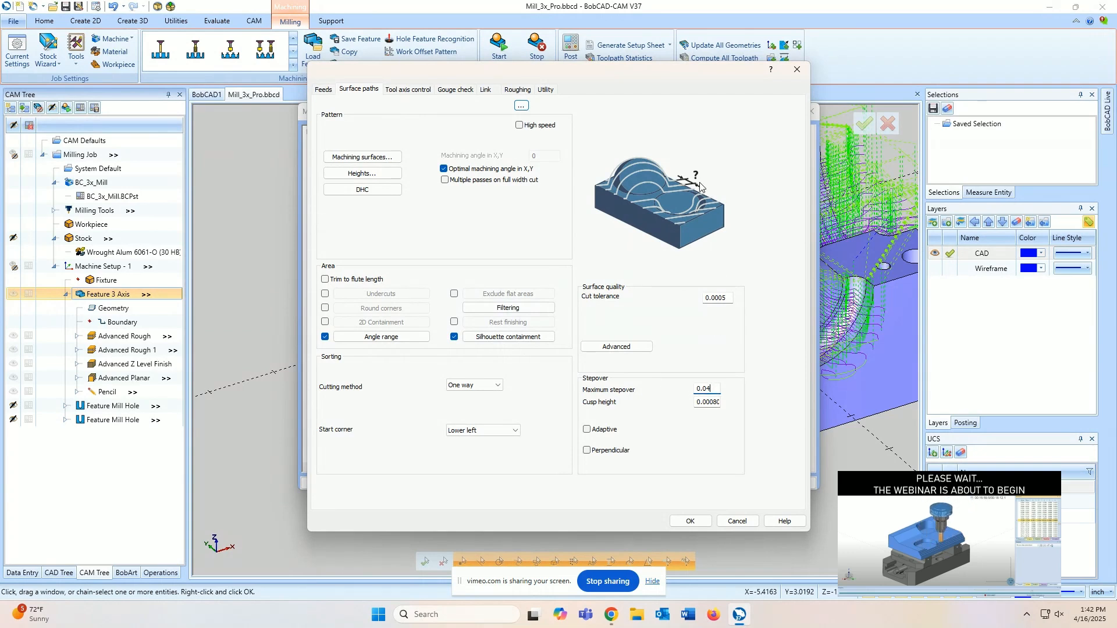
left_click(714, 403)
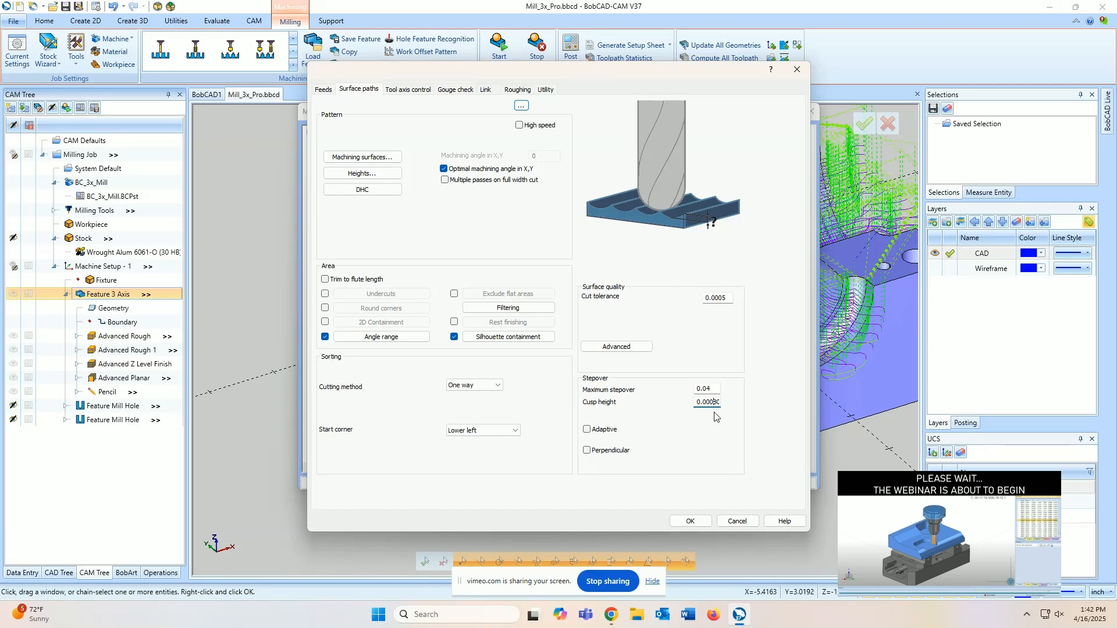
left_click_drag(715, 402, 729, 403)
type("1")
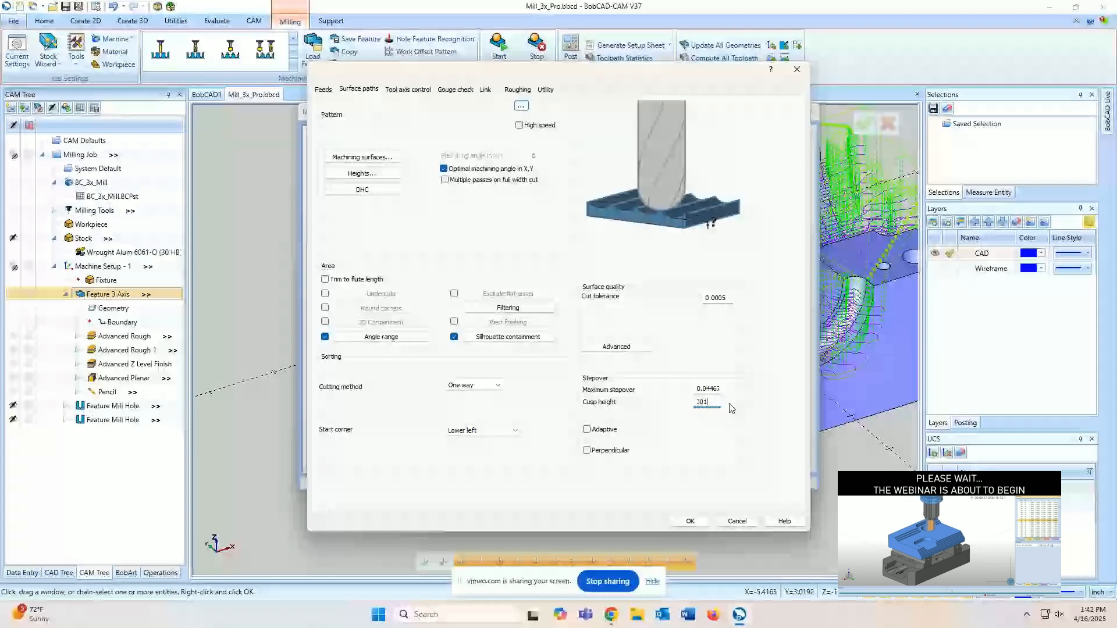
double_click(719, 402)
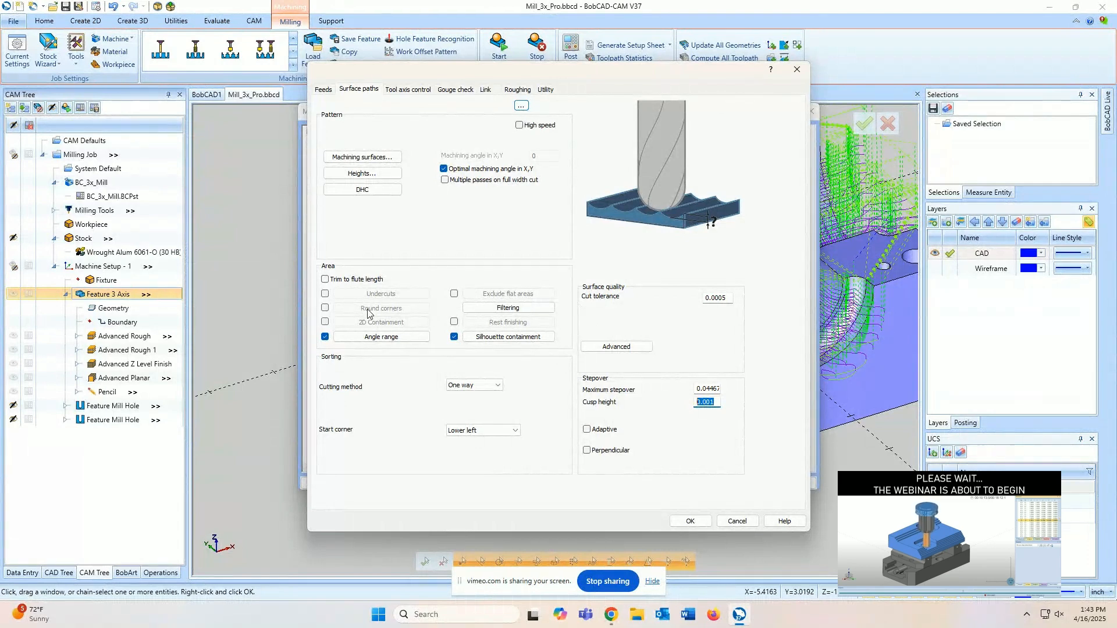
- Try the Undercuts and Rest finishing options of Advanced Planar and switch both off again
left_click(326, 295)
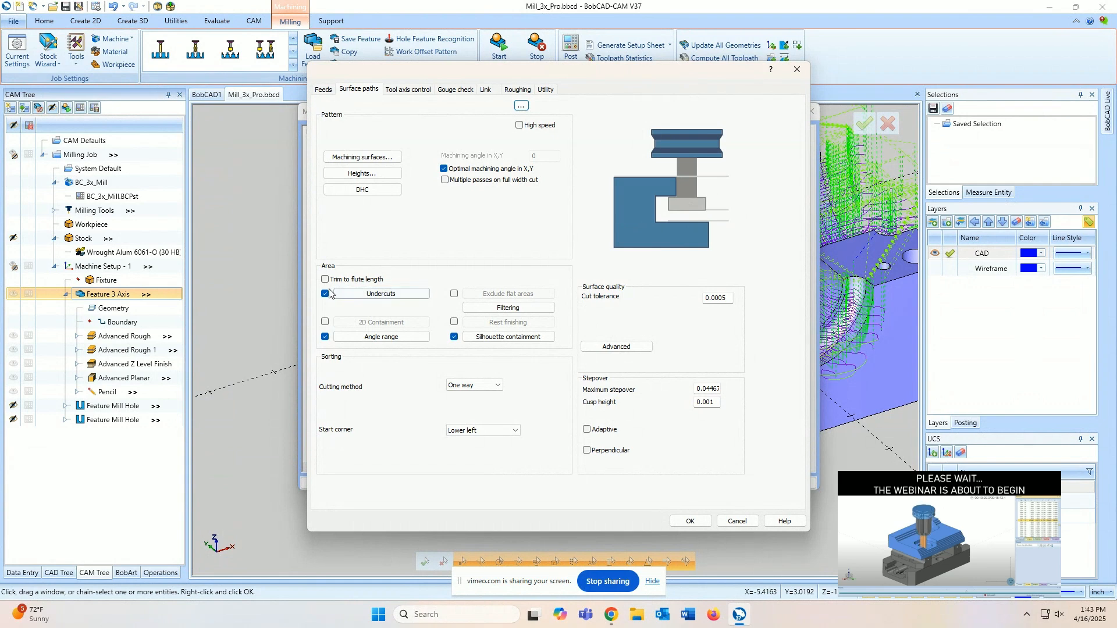
left_click(325, 294)
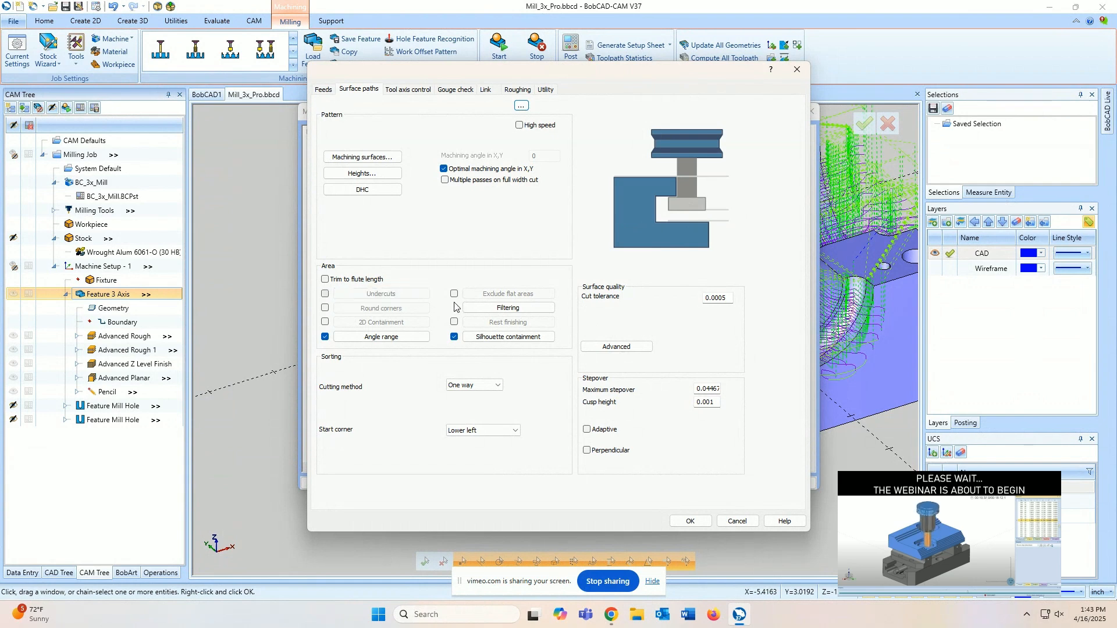
left_click(454, 323)
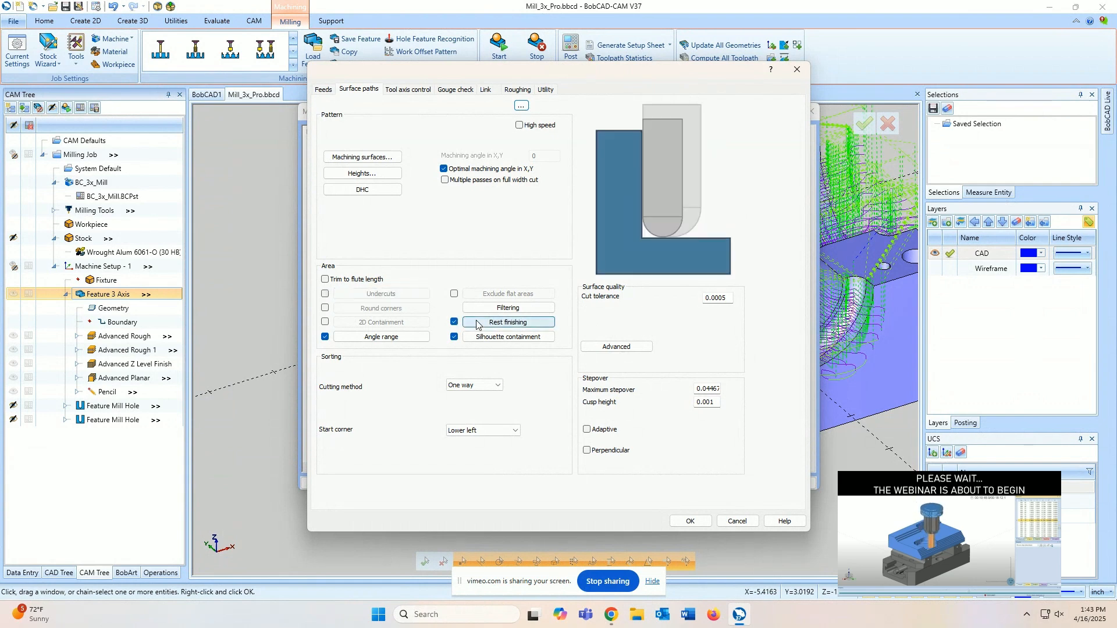
left_click(454, 324)
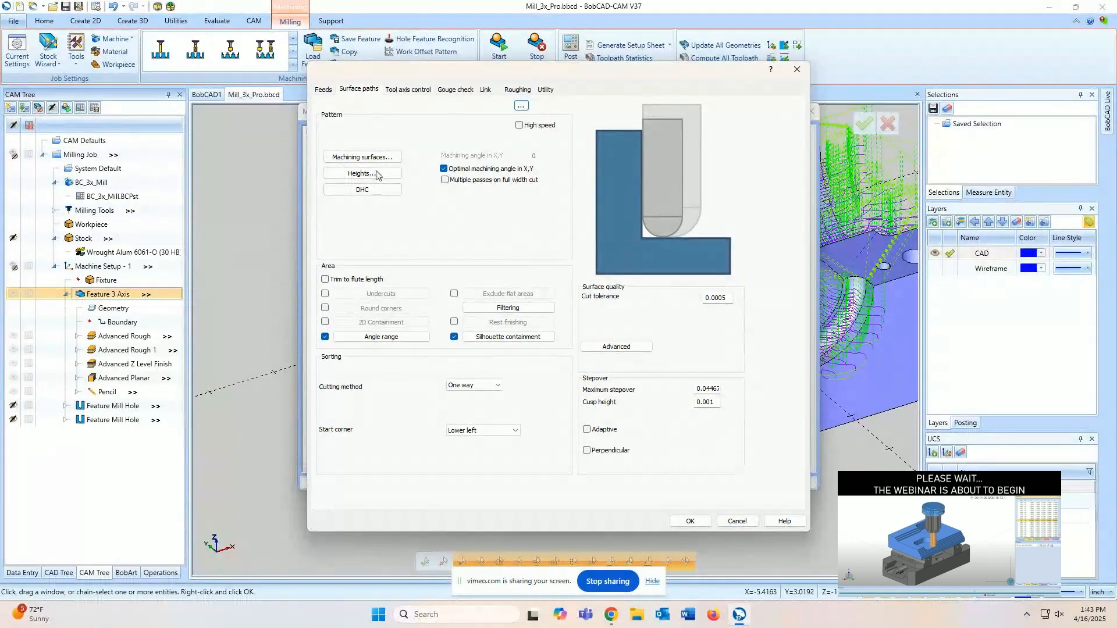
- Look through the tool axis control, gouge check, link, roughing and utility settings of Advanced Planar's advanced parameters
left_click(408, 90)
left_click(411, 109)
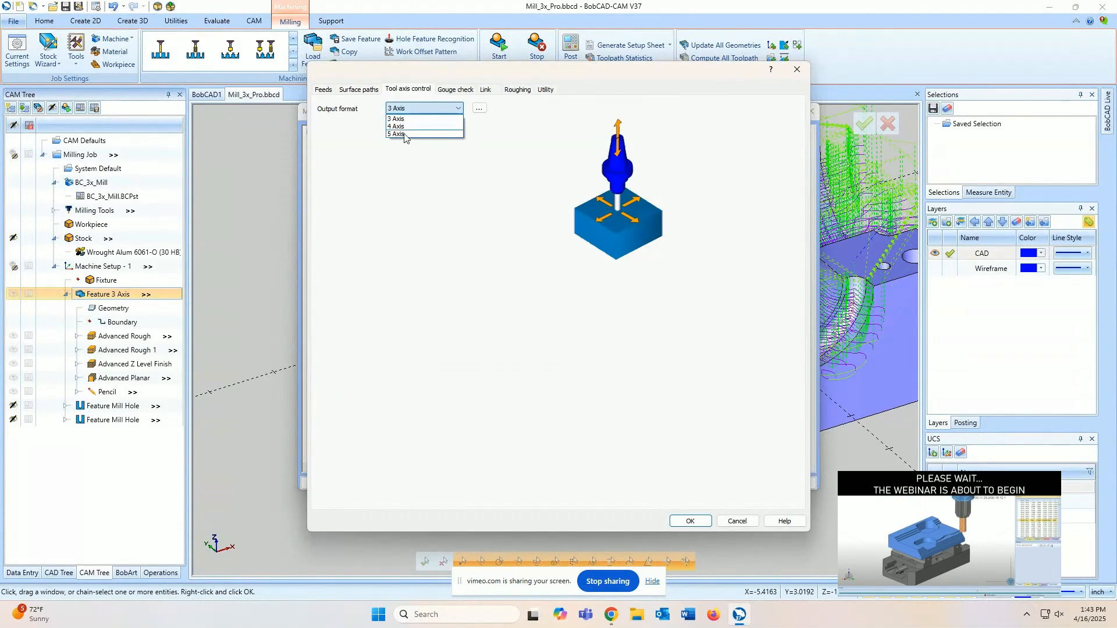
left_click(413, 119)
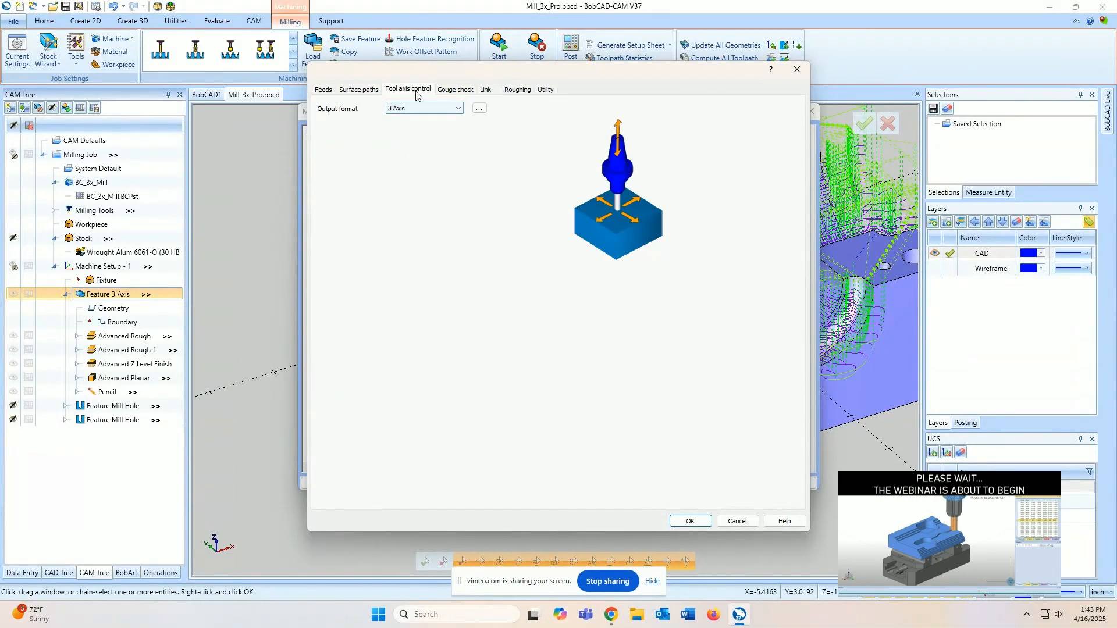
left_click(458, 90)
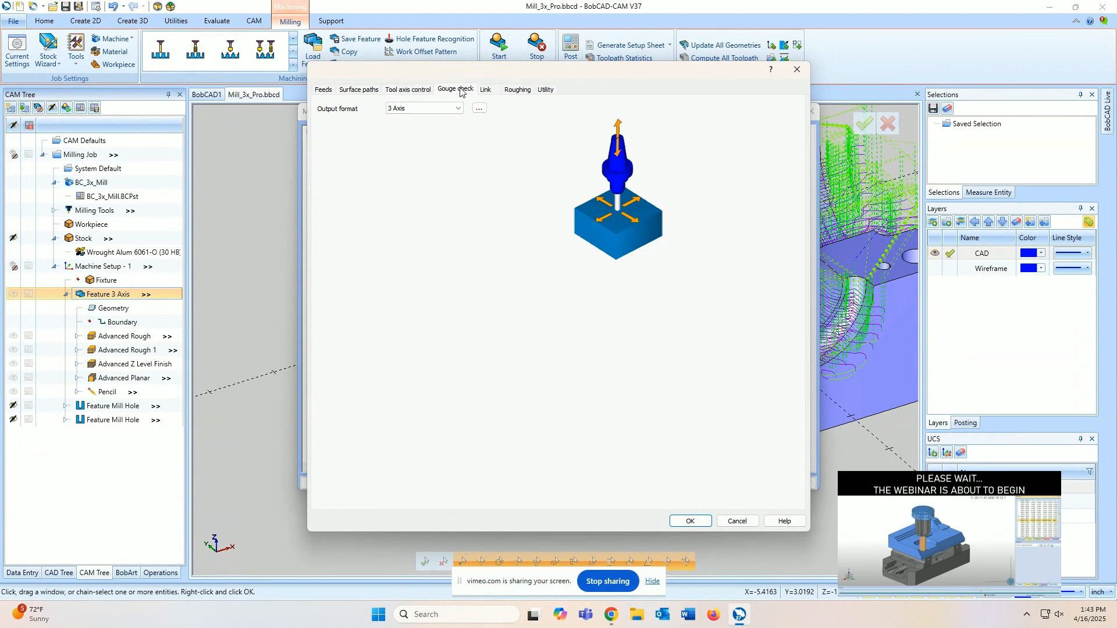
left_click(486, 91)
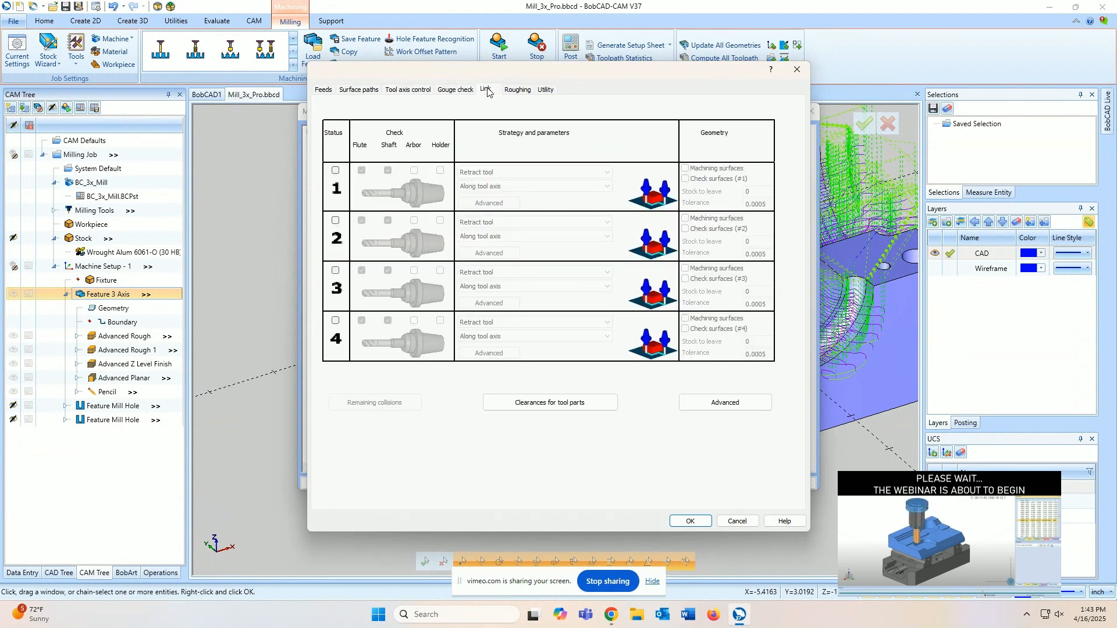
left_click(517, 90)
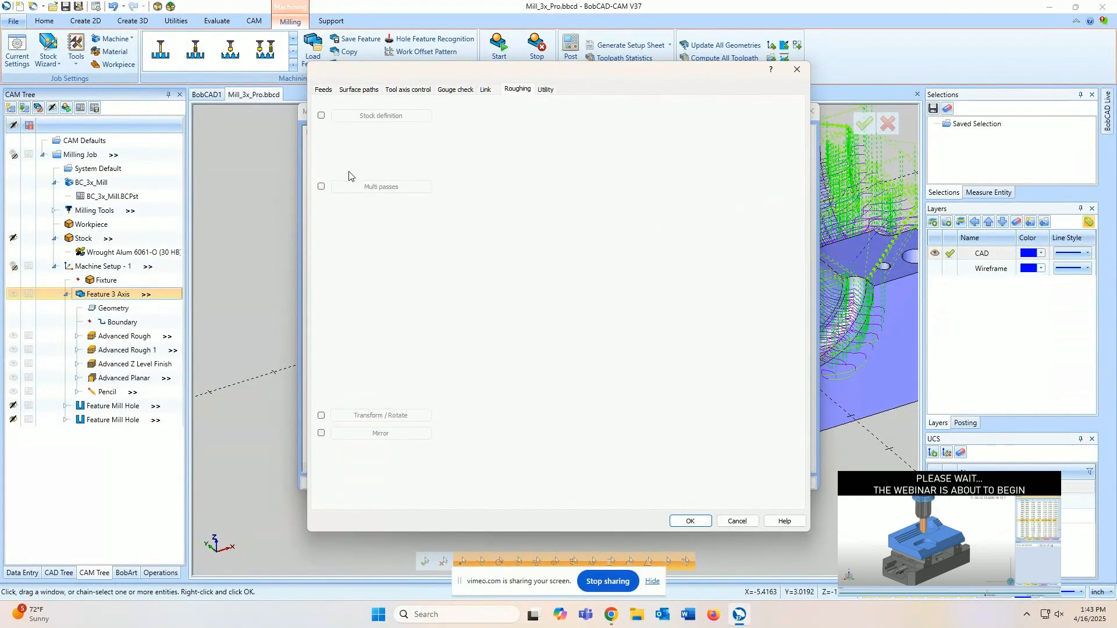
left_click(547, 90)
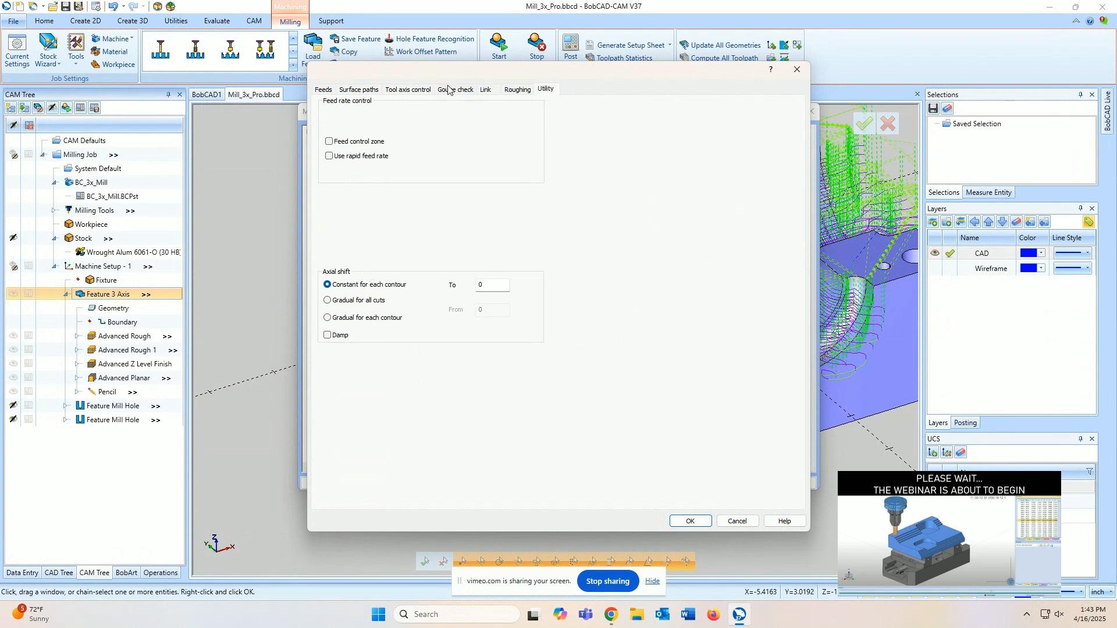
- Accept Advanced Planar's advanced parameters and return both Advanced Planar and Advanced Z Level Finish to the Standard UI
left_click(366, 91)
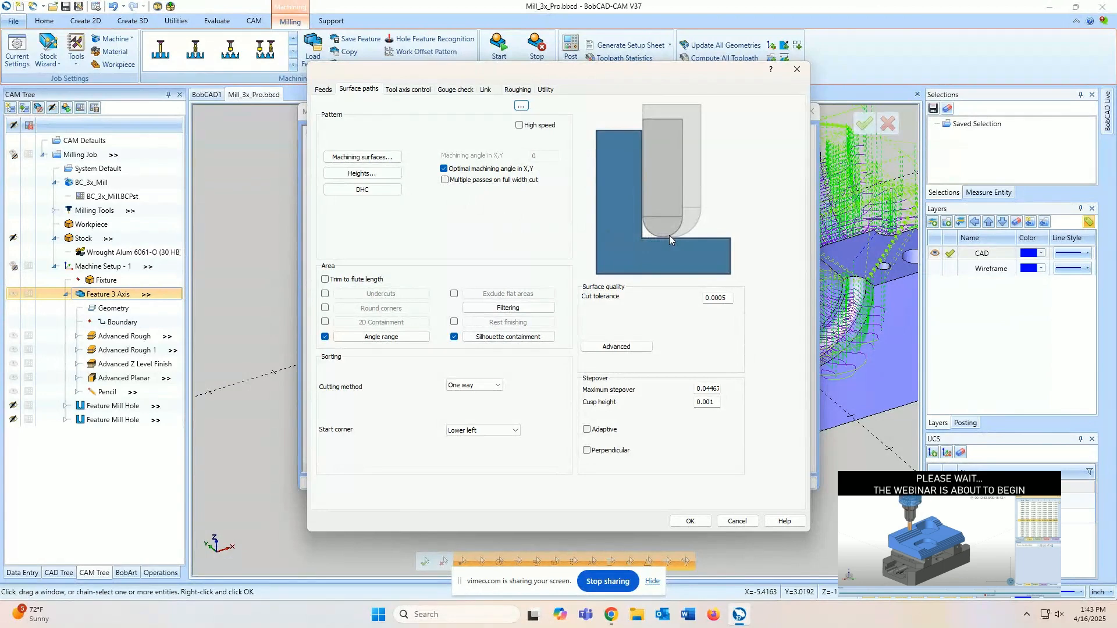
left_click(720, 401)
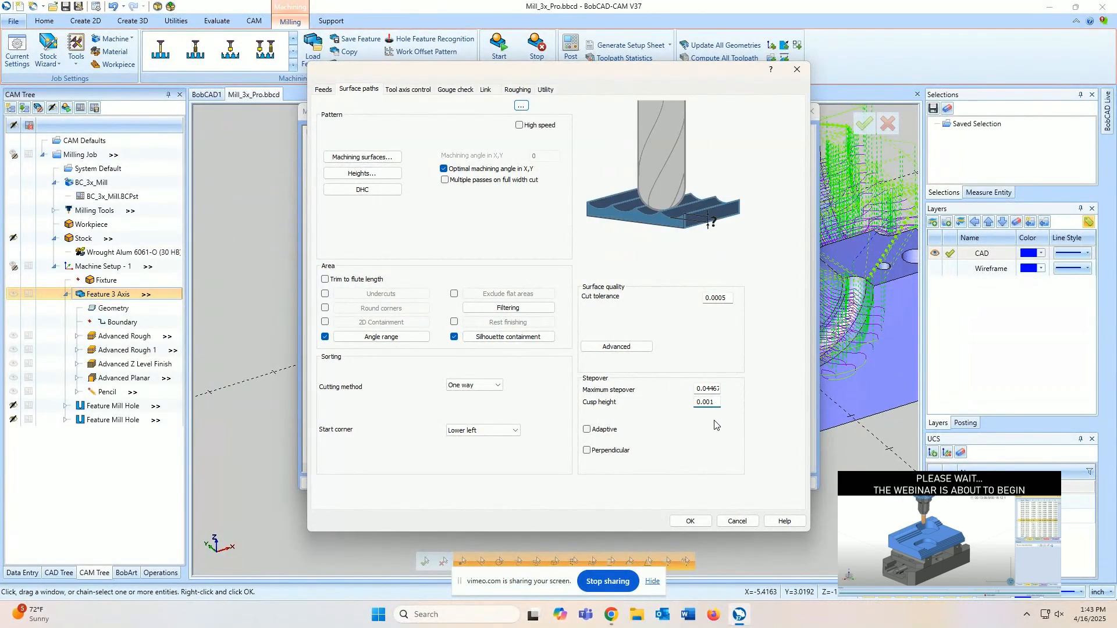
left_click(703, 519)
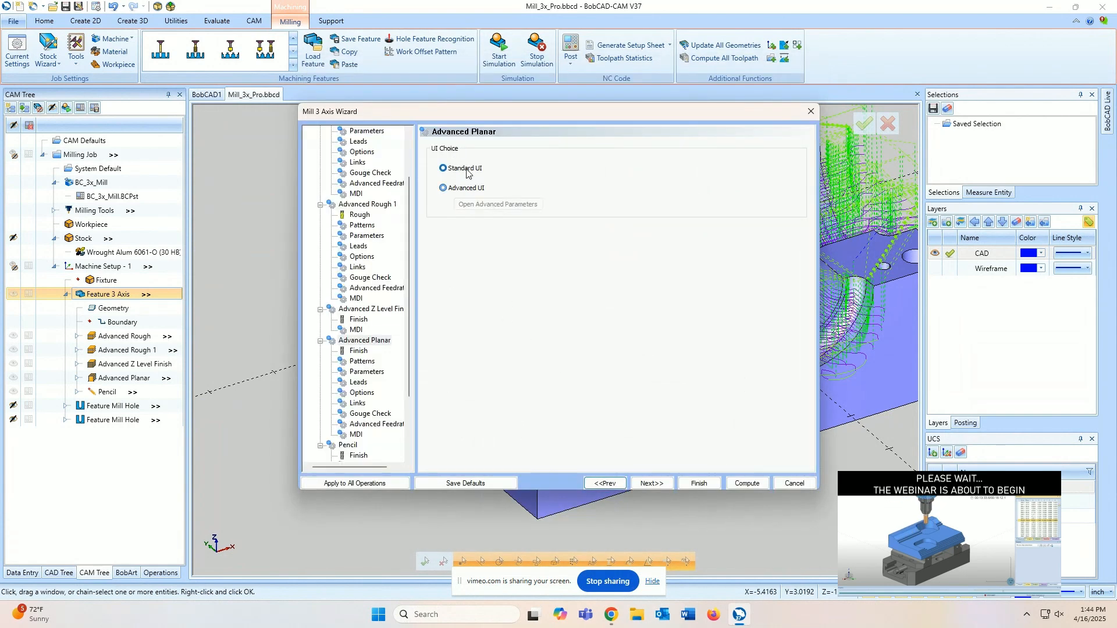
left_click(659, 484)
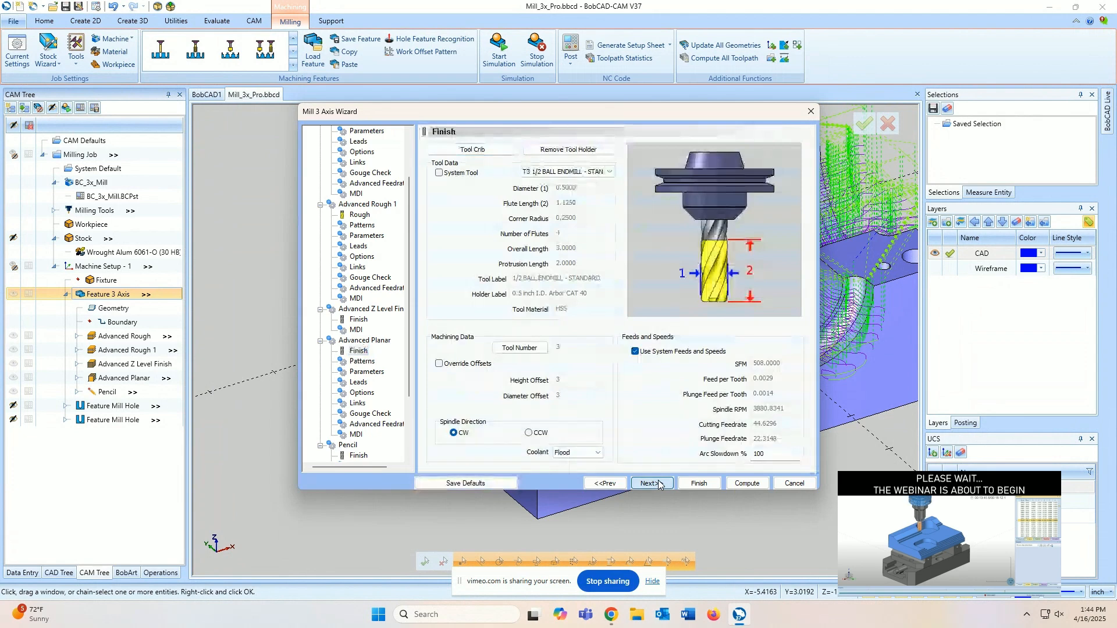
left_click(660, 484)
left_click(384, 309)
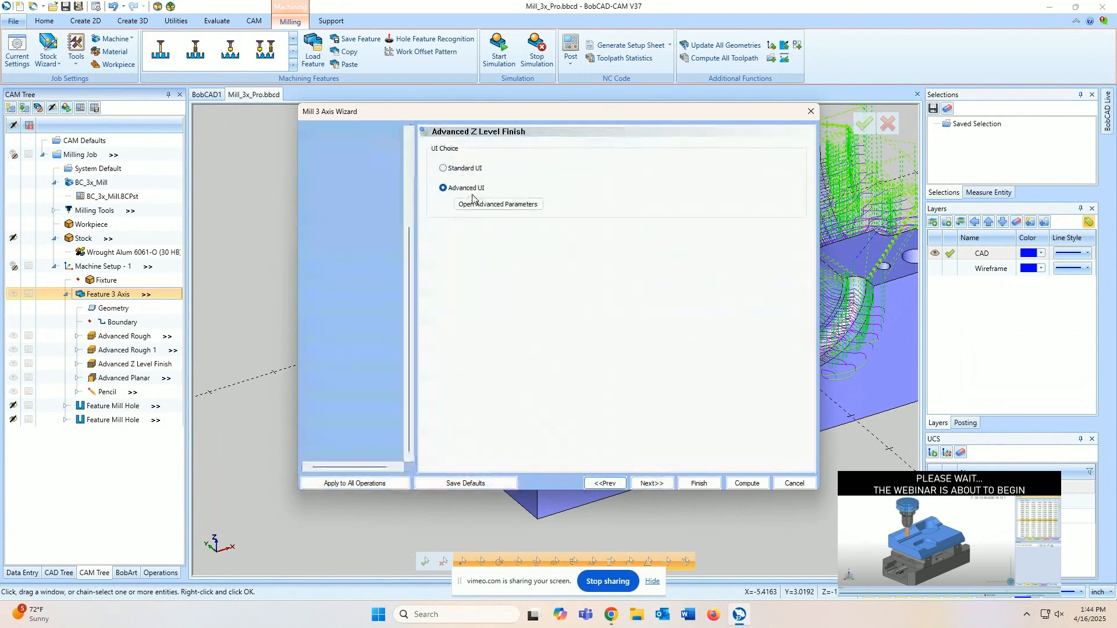
left_click(443, 168)
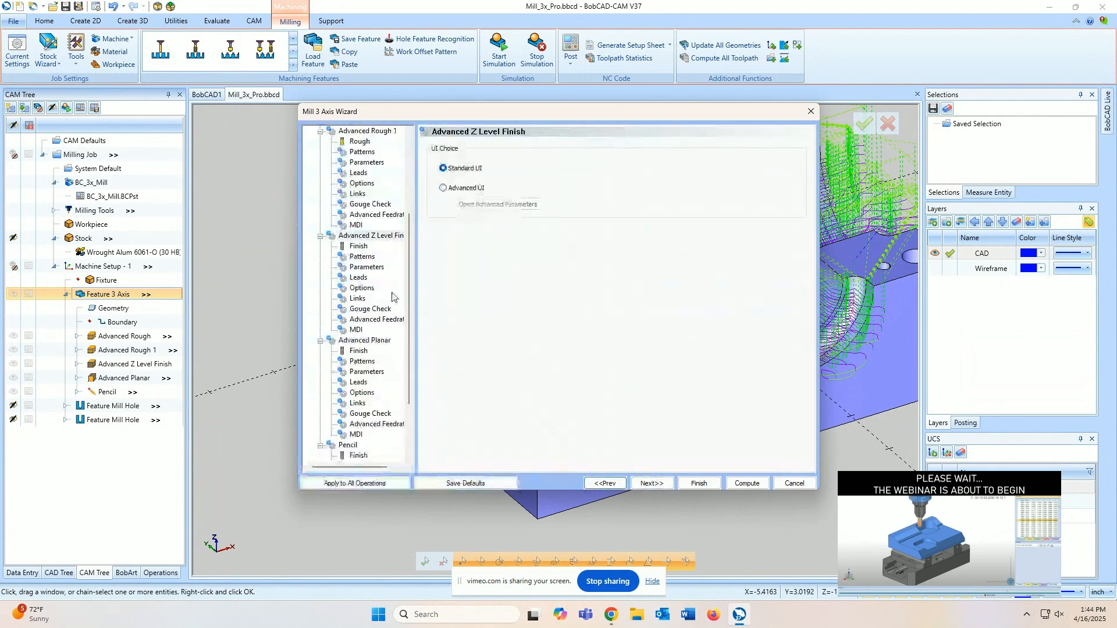
- Try Rest Finishing based on Stock STL in the Advanced Planar options and switch it off again
left_click(361, 374)
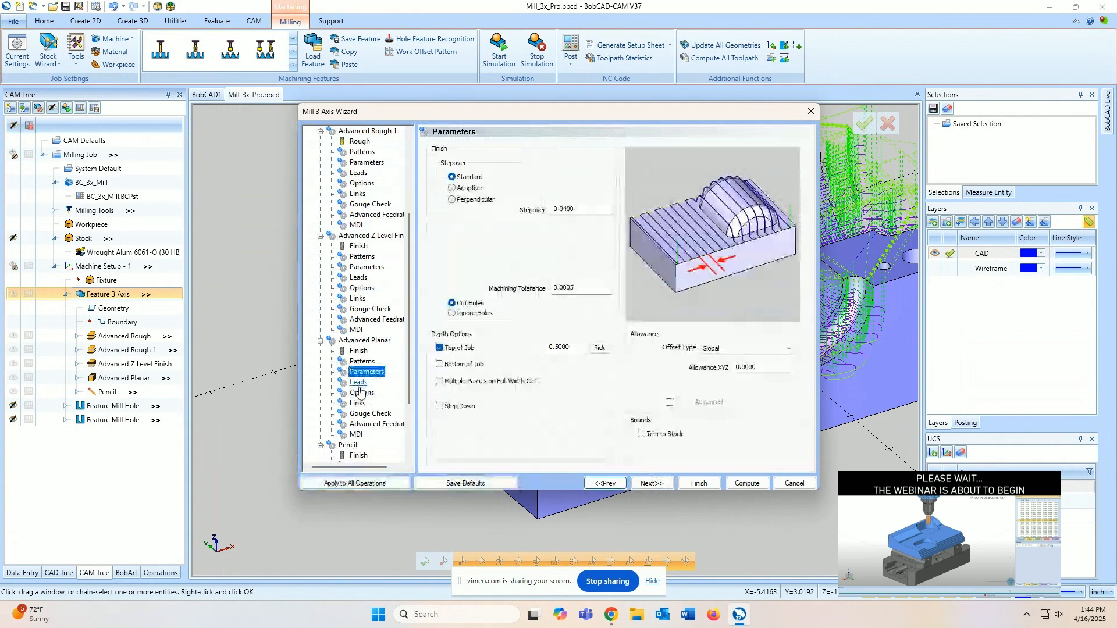
left_click(359, 386)
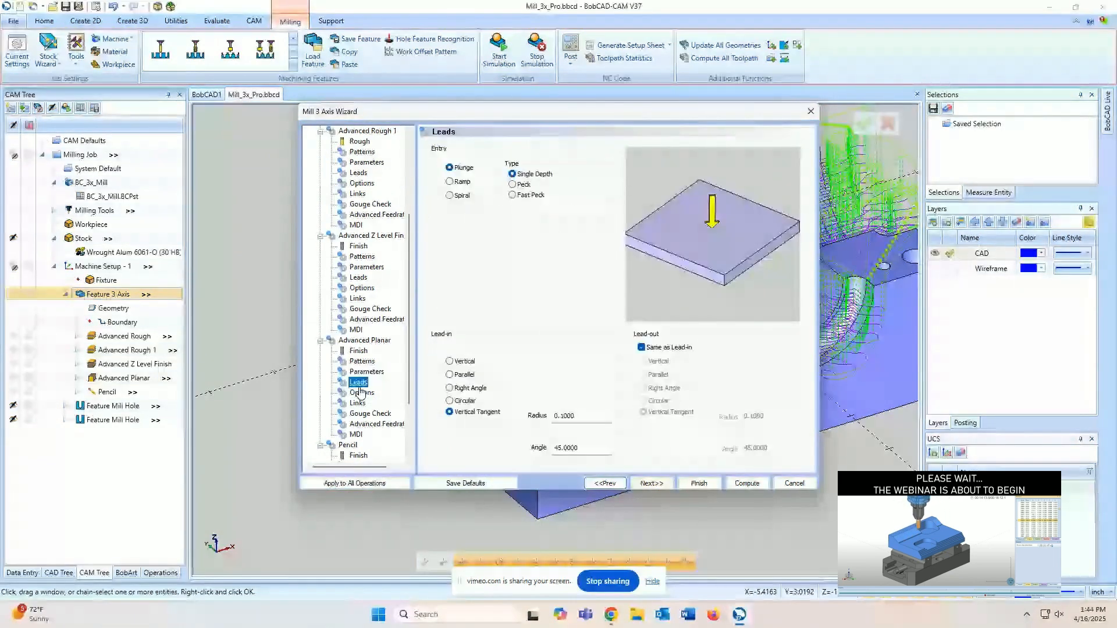
left_click(361, 393)
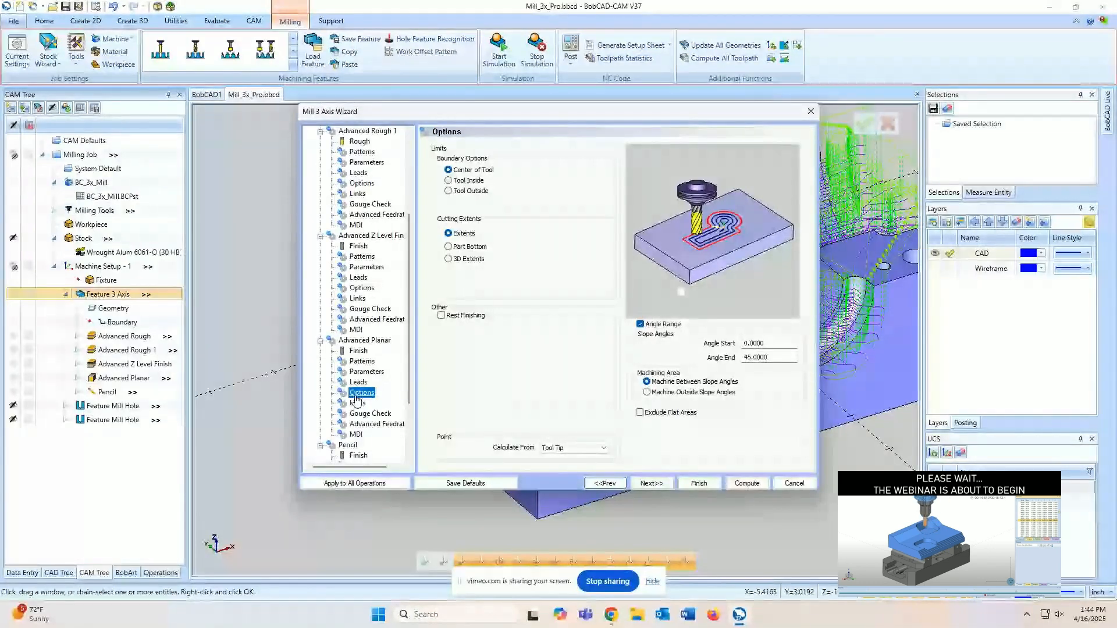
left_click(442, 315)
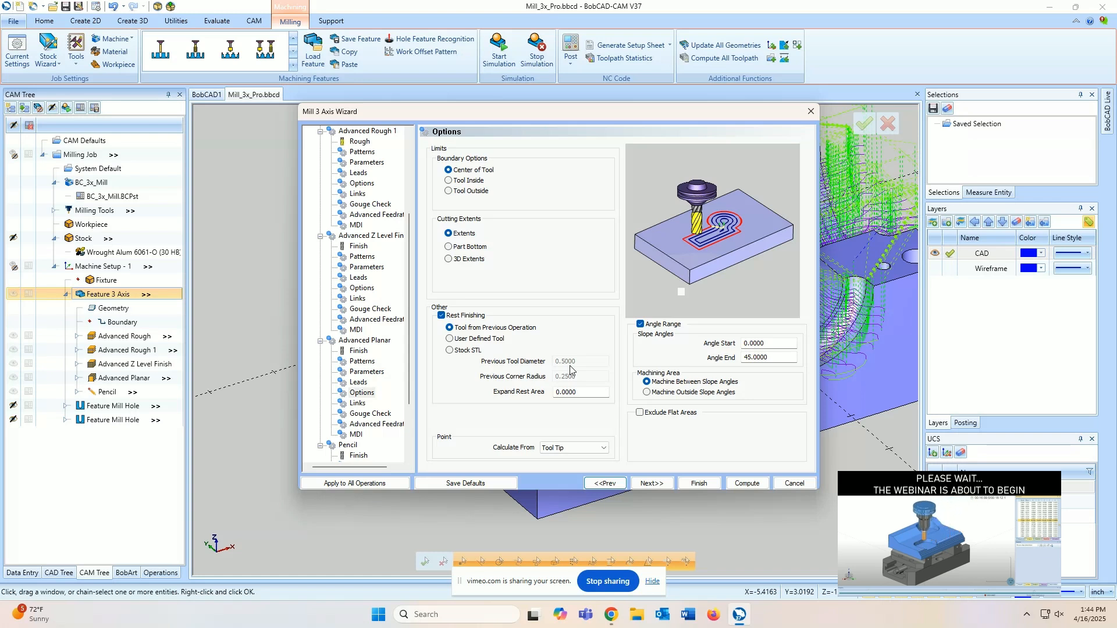
left_click(451, 350)
double_click(572, 364)
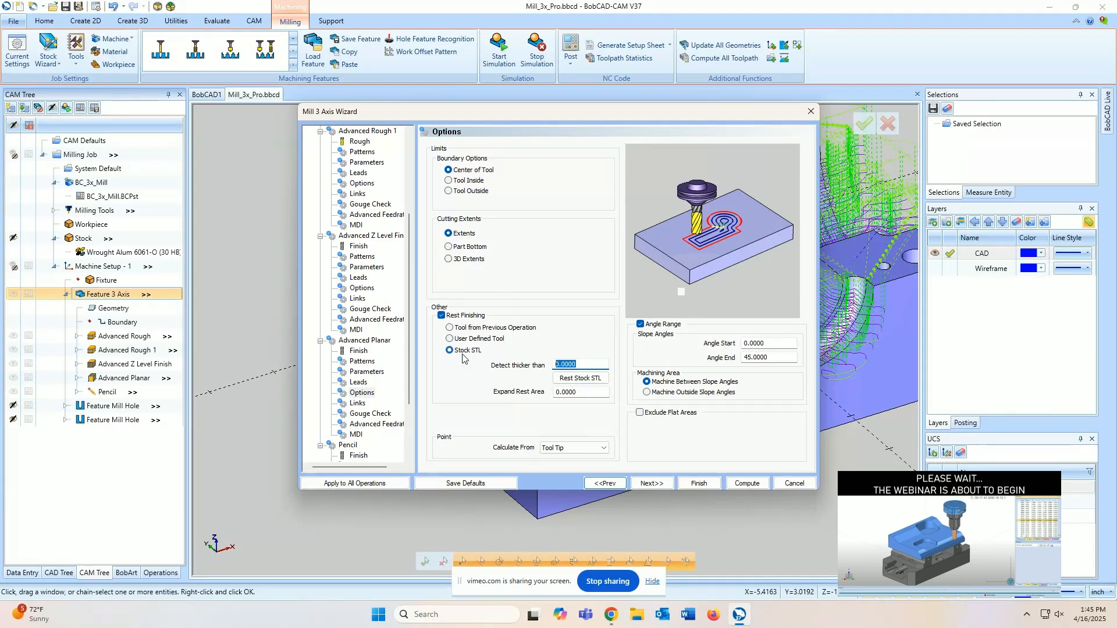
left_click(451, 318)
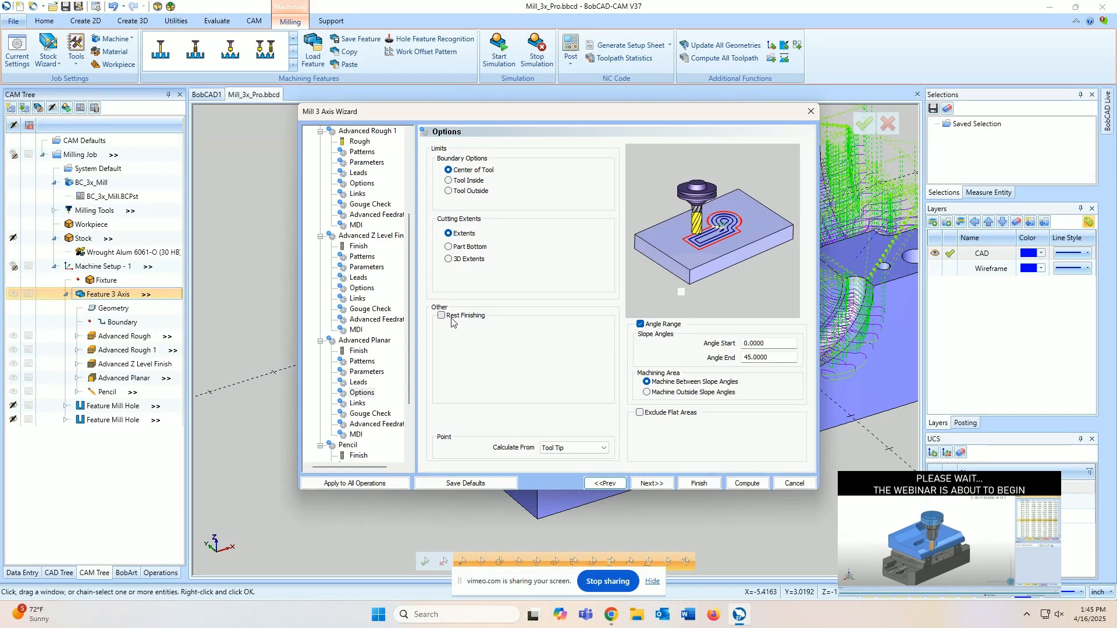
- Finish the Mill 3 Axis wizard and hide all milling job toolpaths except Advanced Rough
left_click(700, 483)
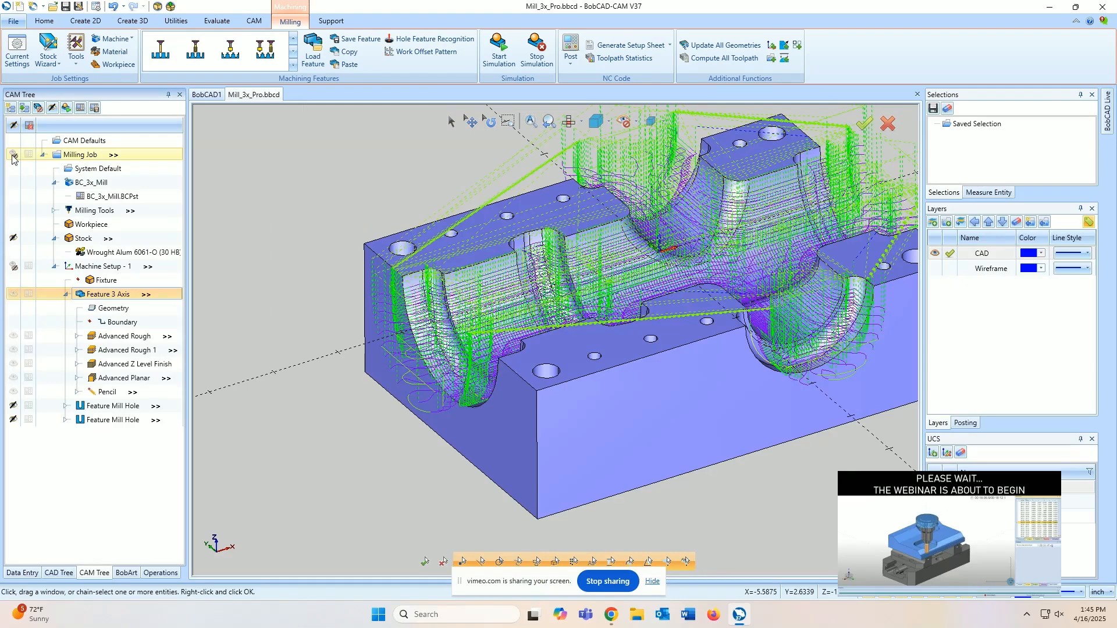
left_click(13, 156)
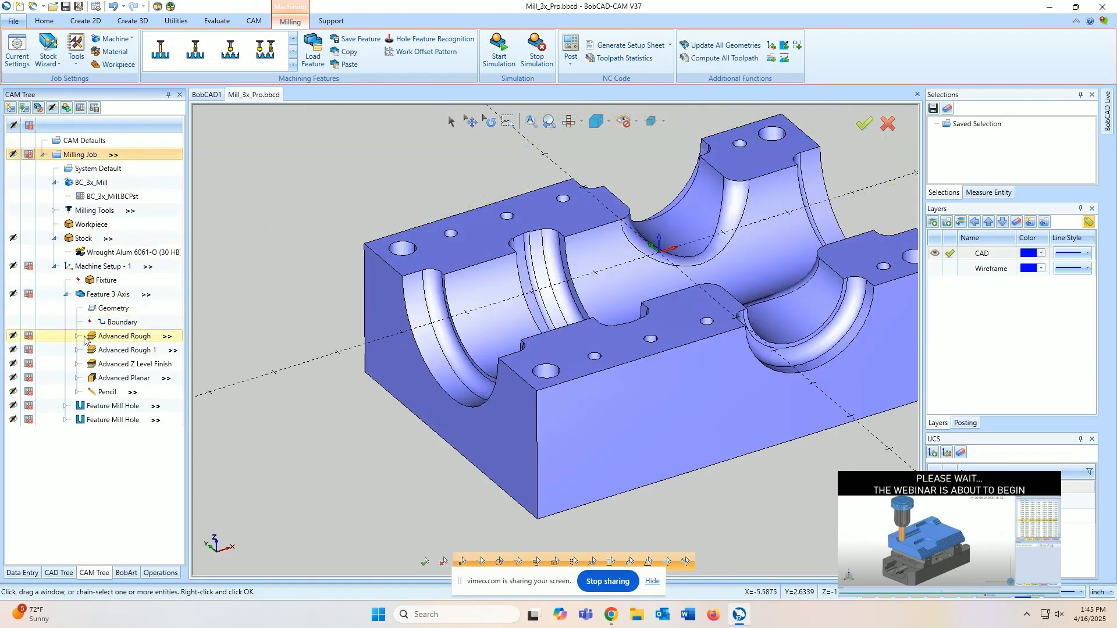
left_click(30, 336)
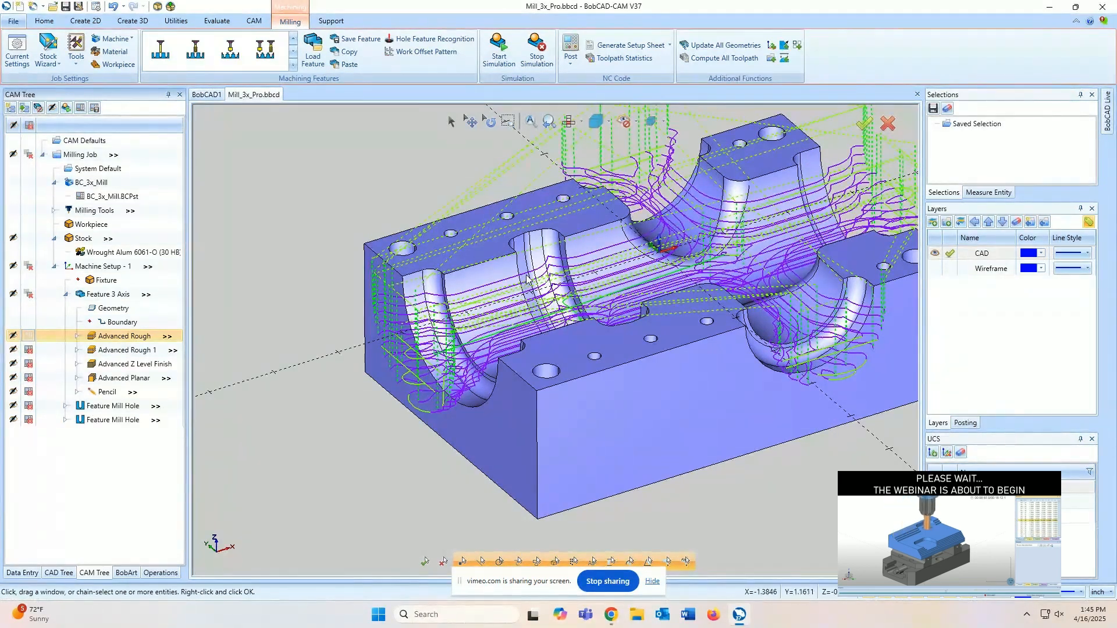
- Start the simulation of the Advanced Rough operation and switch its display from the machine to Workpiece / Stock
left_click(499, 59)
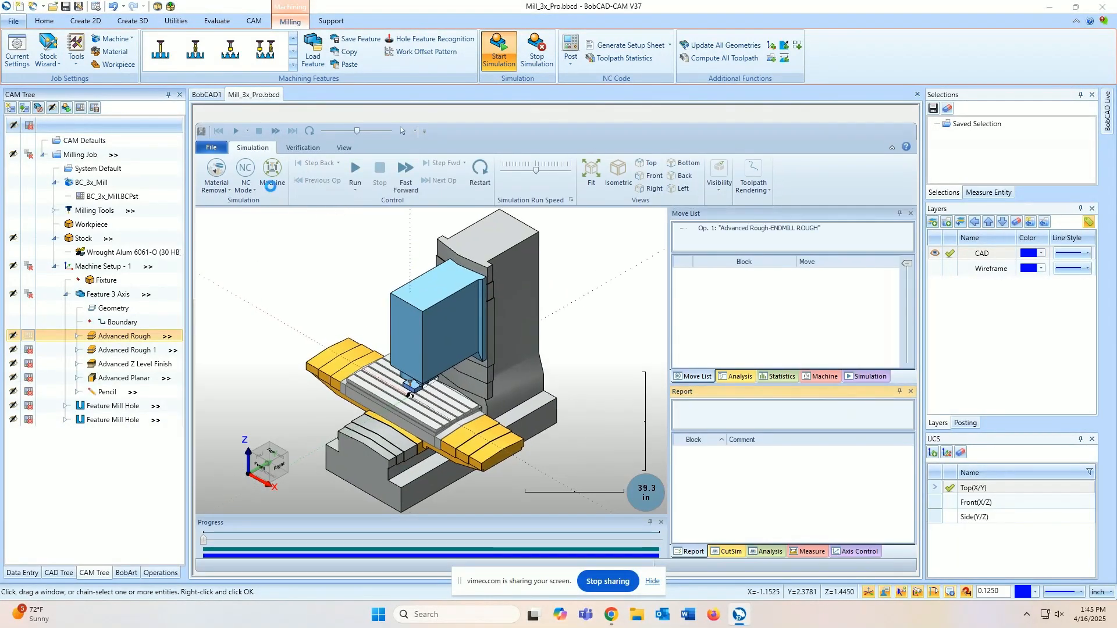
left_click(273, 185)
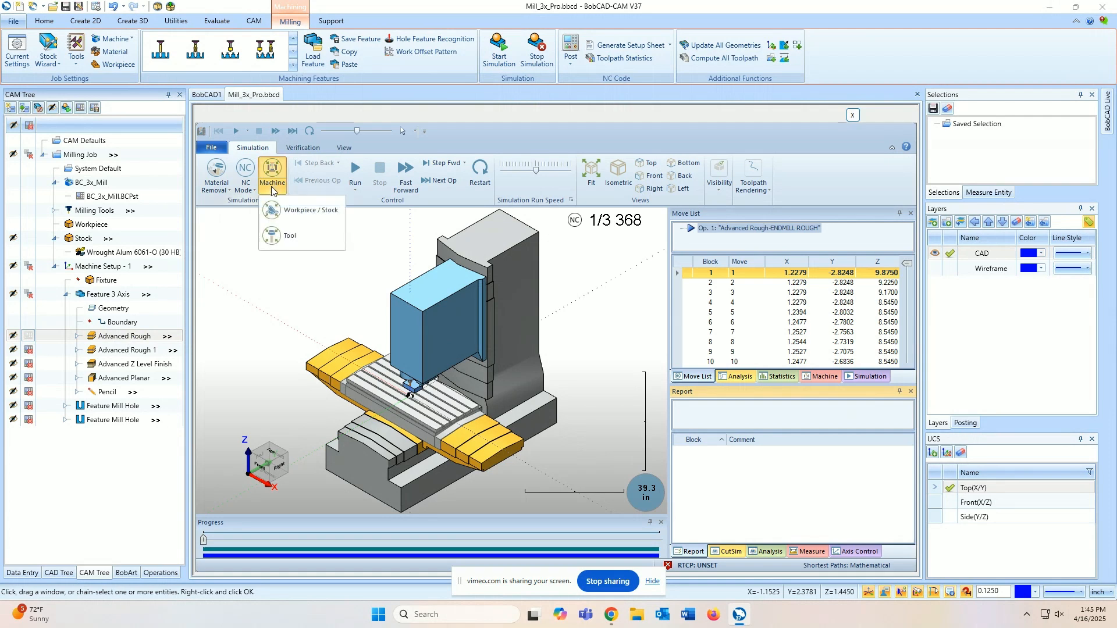
left_click(284, 220)
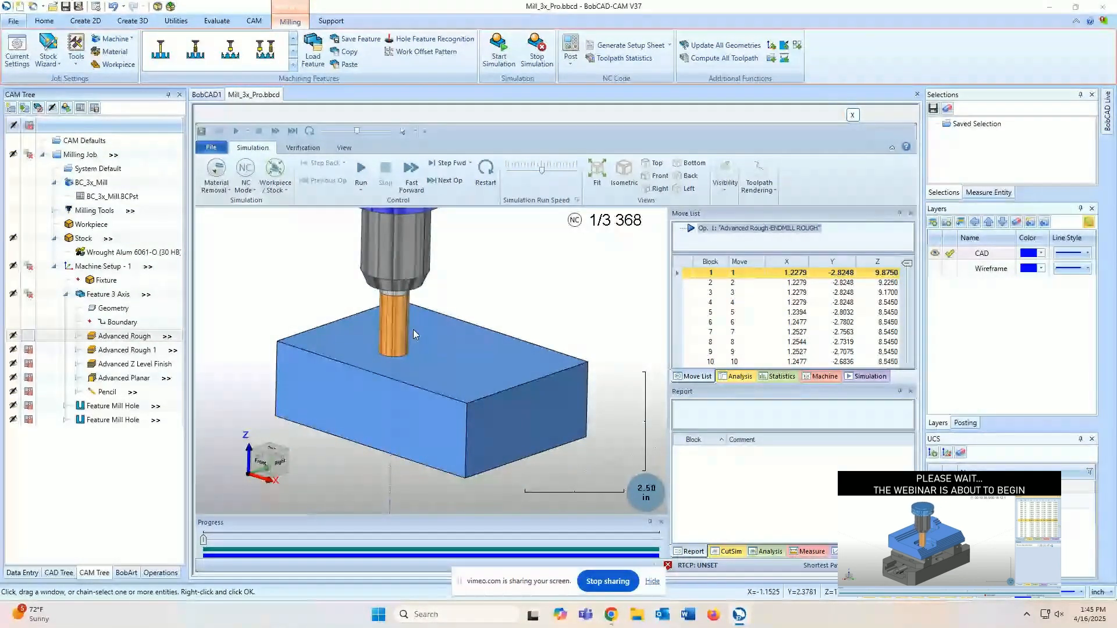
middle_click_drag(423, 319, 422, 323)
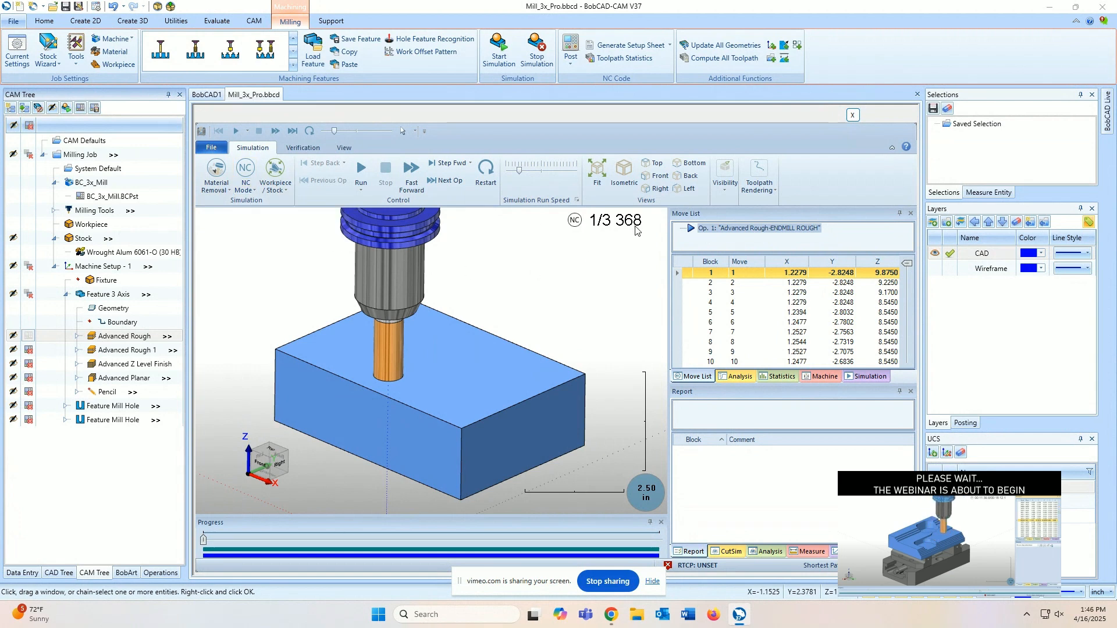
- Try the Length Mode and Time Mode displays of the simulation
left_click(243, 191)
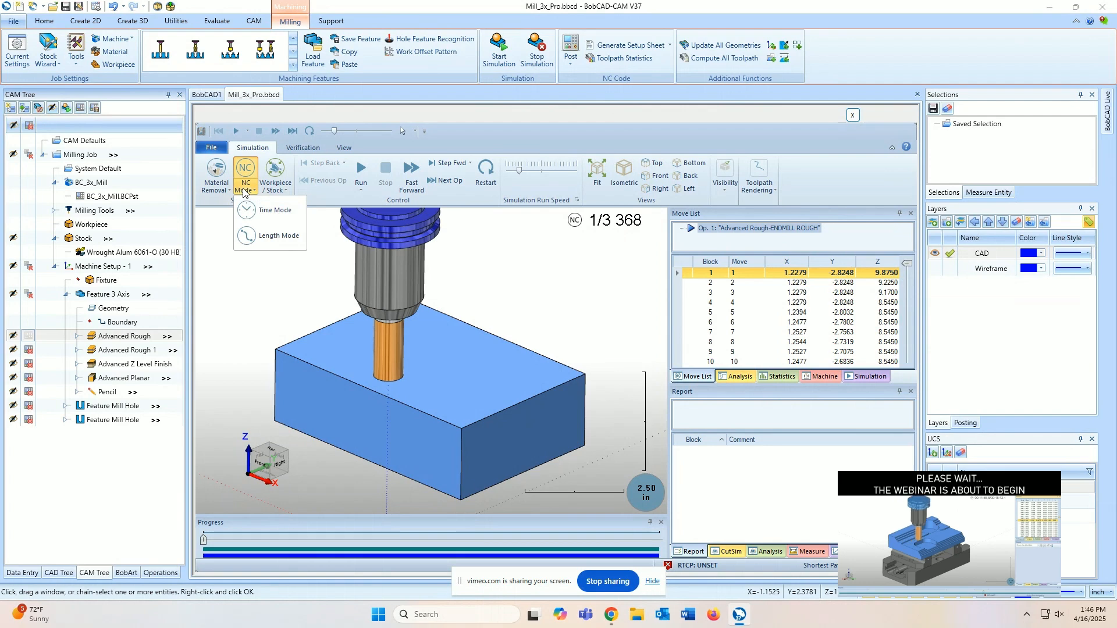
left_click(276, 236)
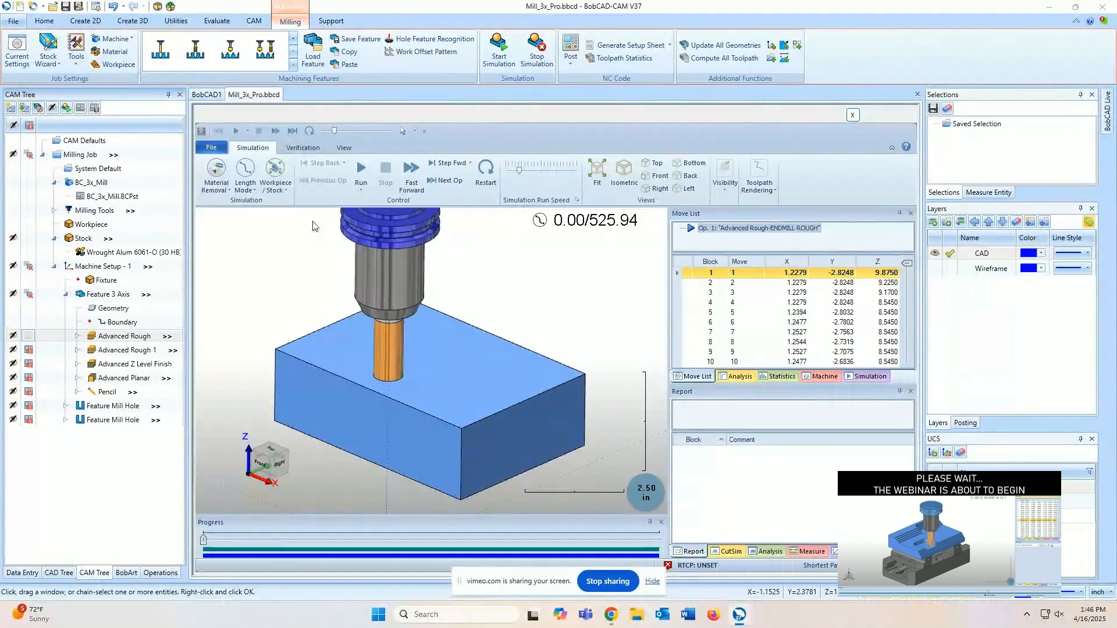
left_click(246, 191)
left_click(265, 224)
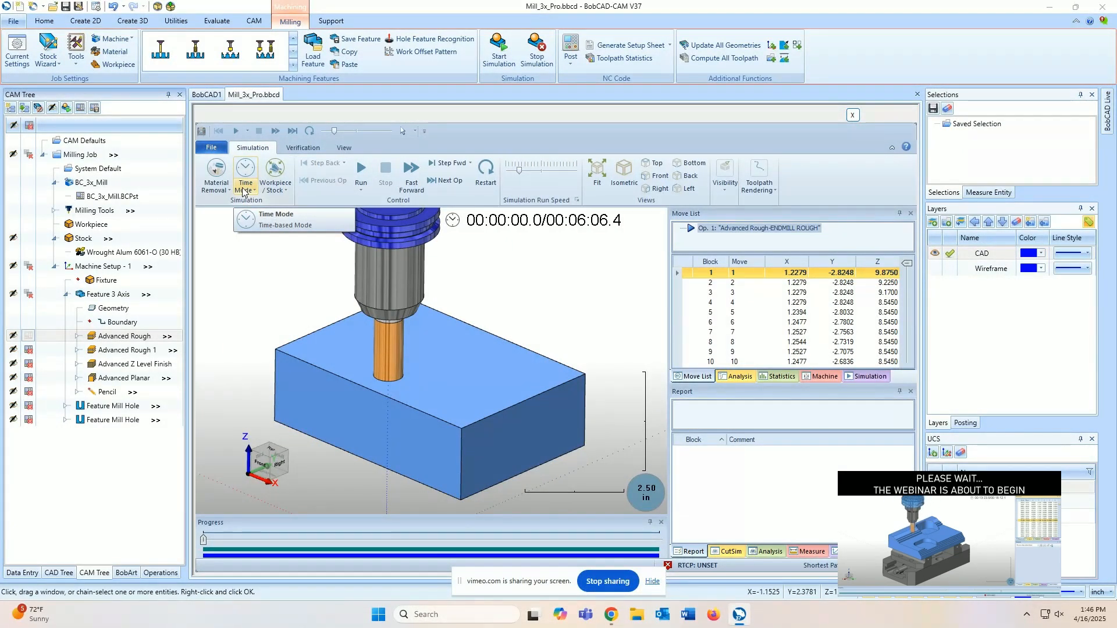
- Return the simulation to NC Mode and run Advanced Rough to its end at a slightly faster run speed
left_click(243, 192)
left_click(259, 214)
left_click(359, 169)
mouse_move(519, 170)
left_mouse_down()
mouse_move(542, 170)
mouse_move(528, 170)
left_mouse_up()
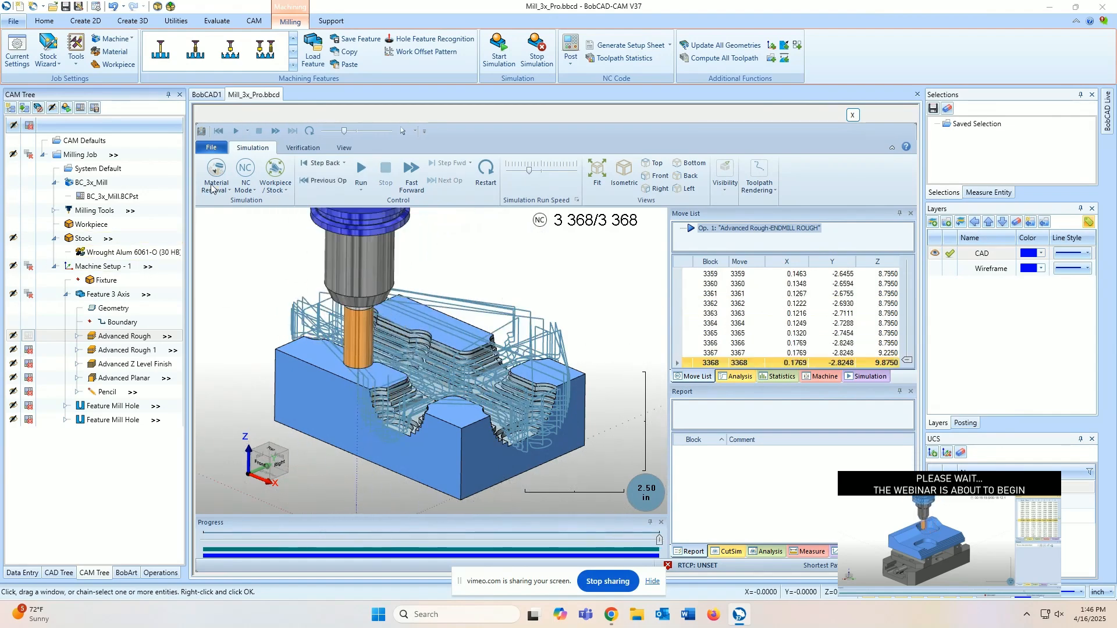
- Switch the simulation to Time Mode and rerun Advanced Rough from the start at a higher run speed
left_click(245, 178)
left_click(256, 226)
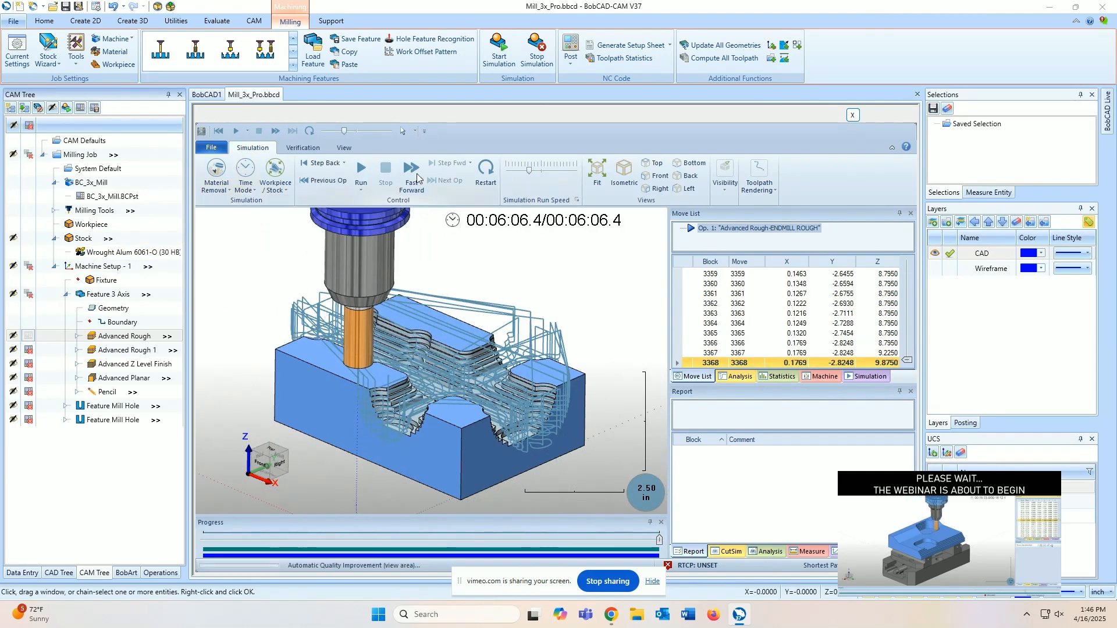
left_click(486, 171)
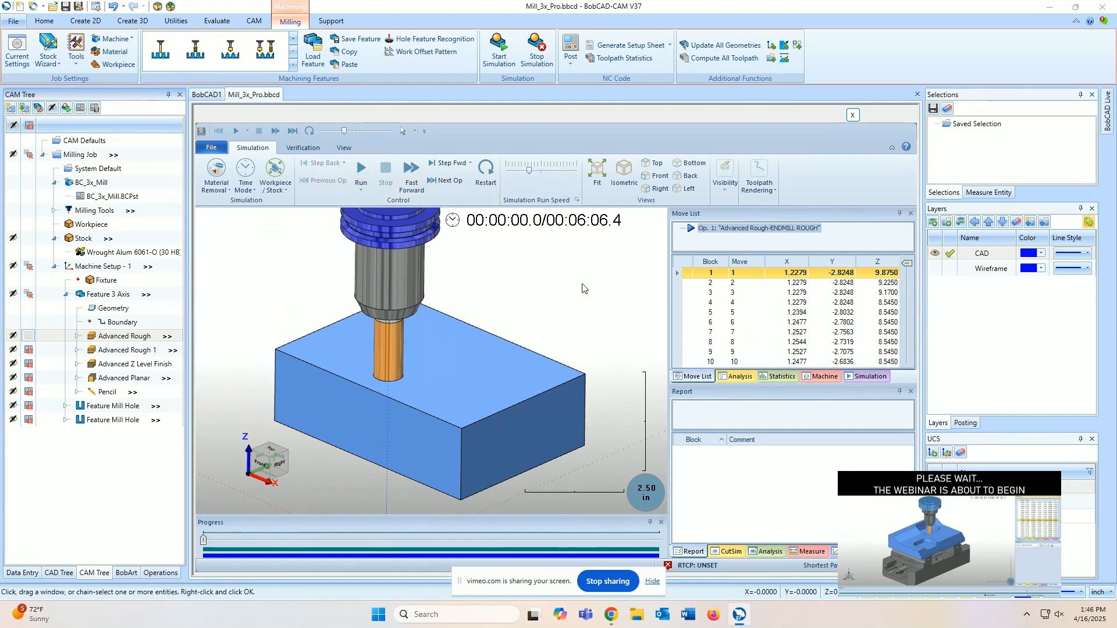
left_click(362, 169)
left_click_drag(529, 170, 559, 172)
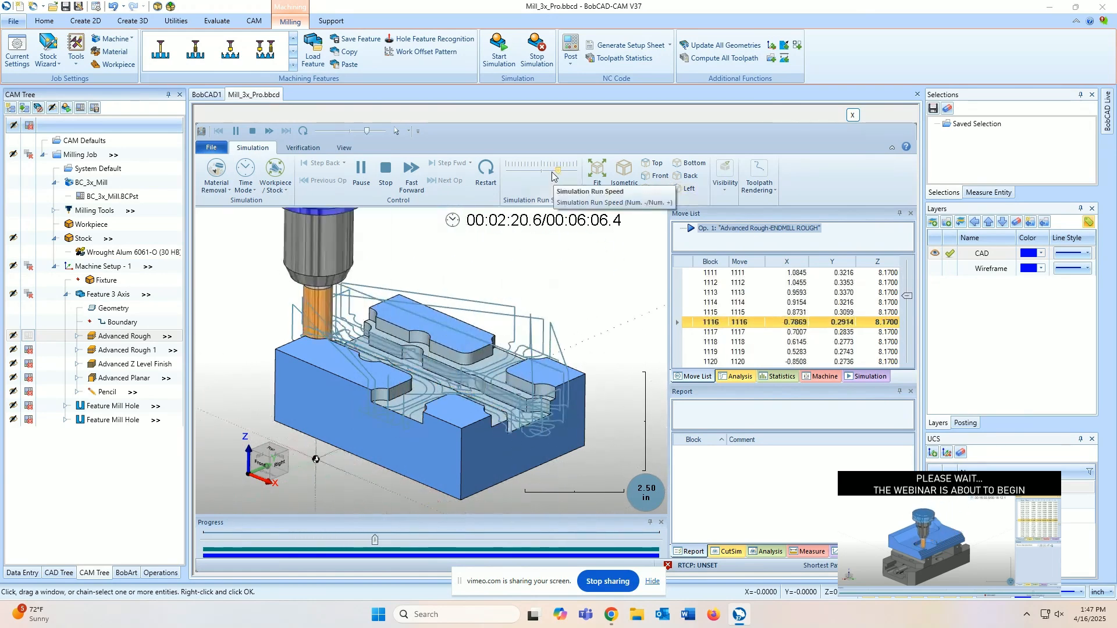
left_click_drag(558, 170, 552, 173)
- Hide the toolpath lines in the simulation to expose the roughed stock
scroll(455, 421, "up", 2)
left_click(725, 182)
left_click(730, 226)
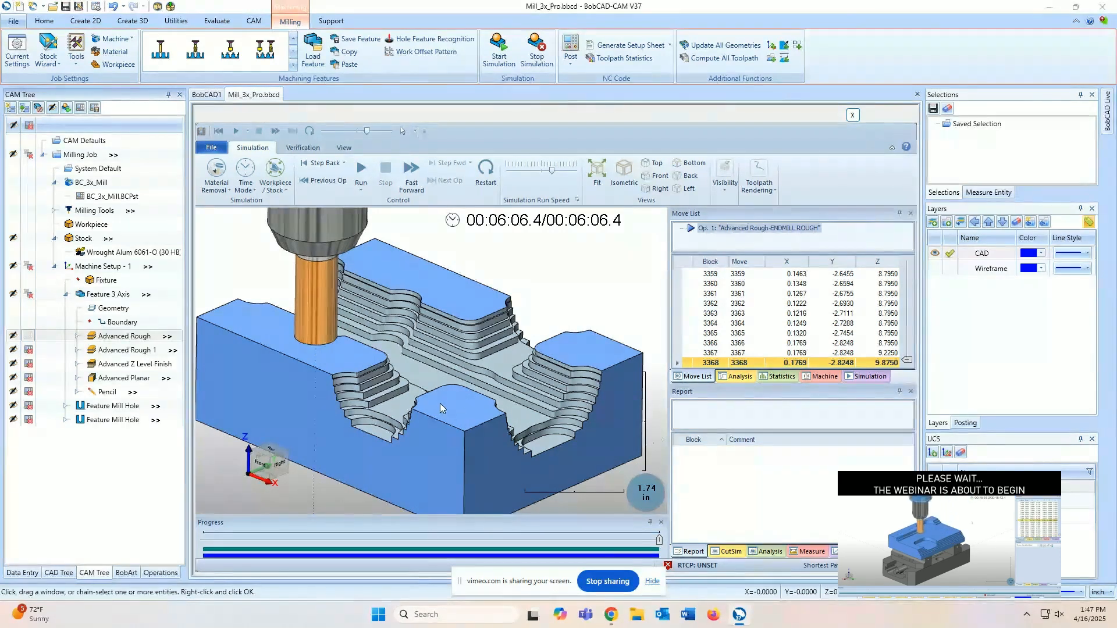
mouse_move(611, 614)
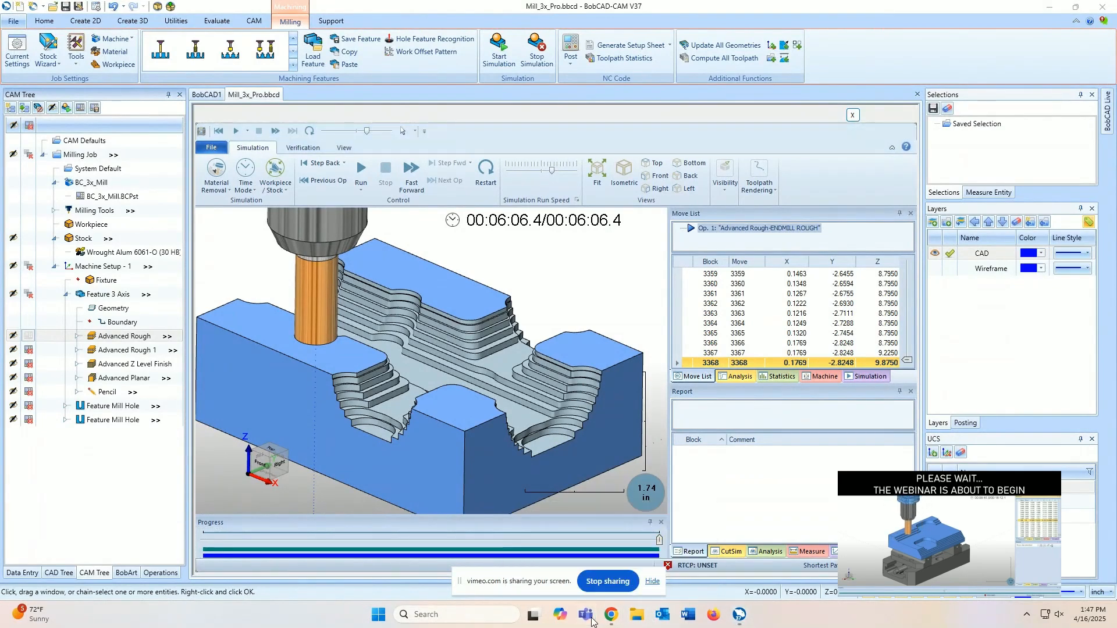
left_click(592, 621)
mouse_move(611, 619)
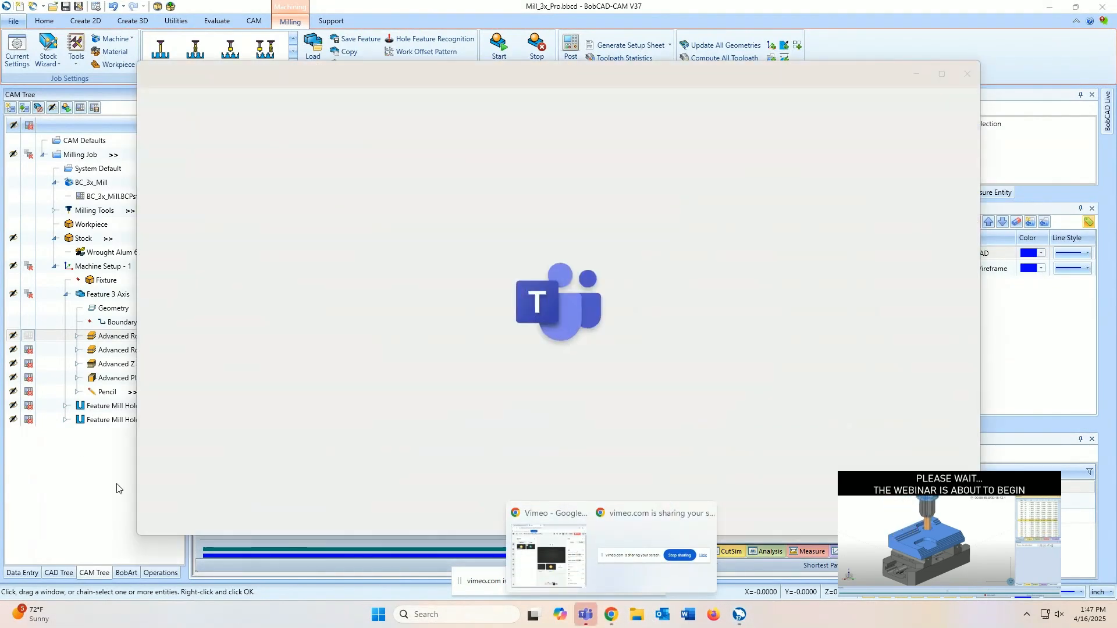
left_click(117, 488)
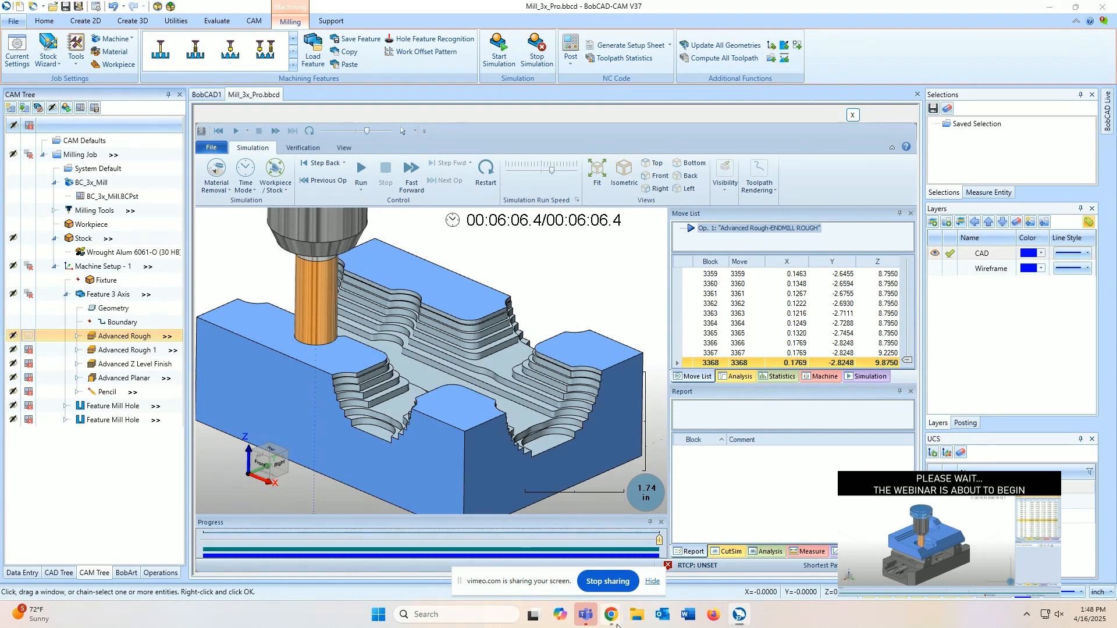
- Switch to the Vimeo broadcast page in Chrome, check the webinar's audience chat, and return to BobCAD-CAM
mouse_move(617, 625)
left_click(571, 518)
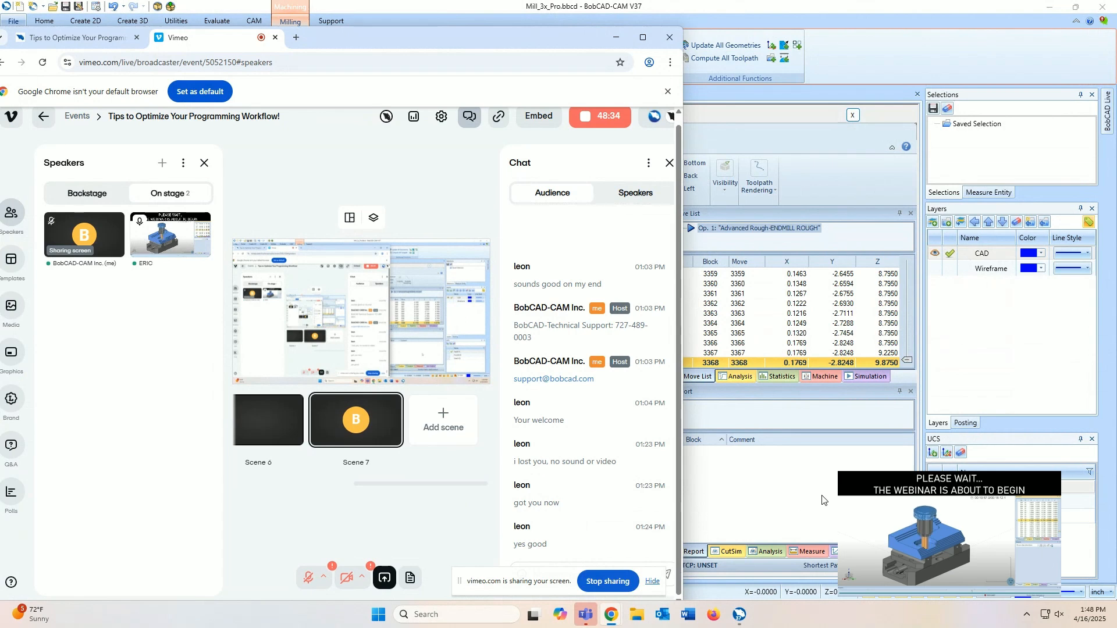
left_click(643, 37)
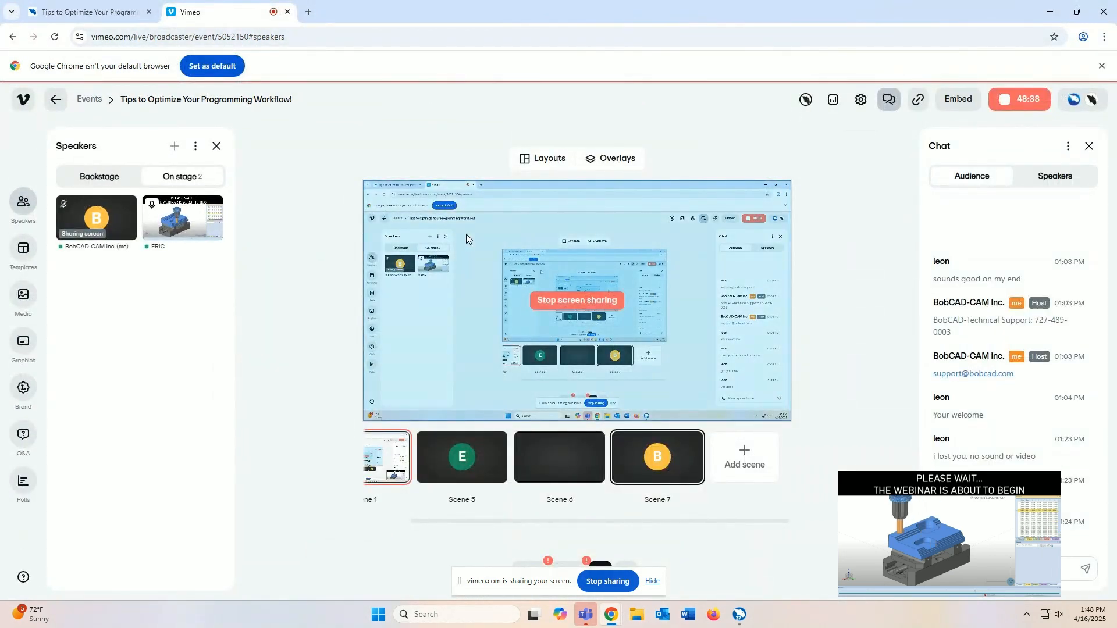
left_click(1050, 12)
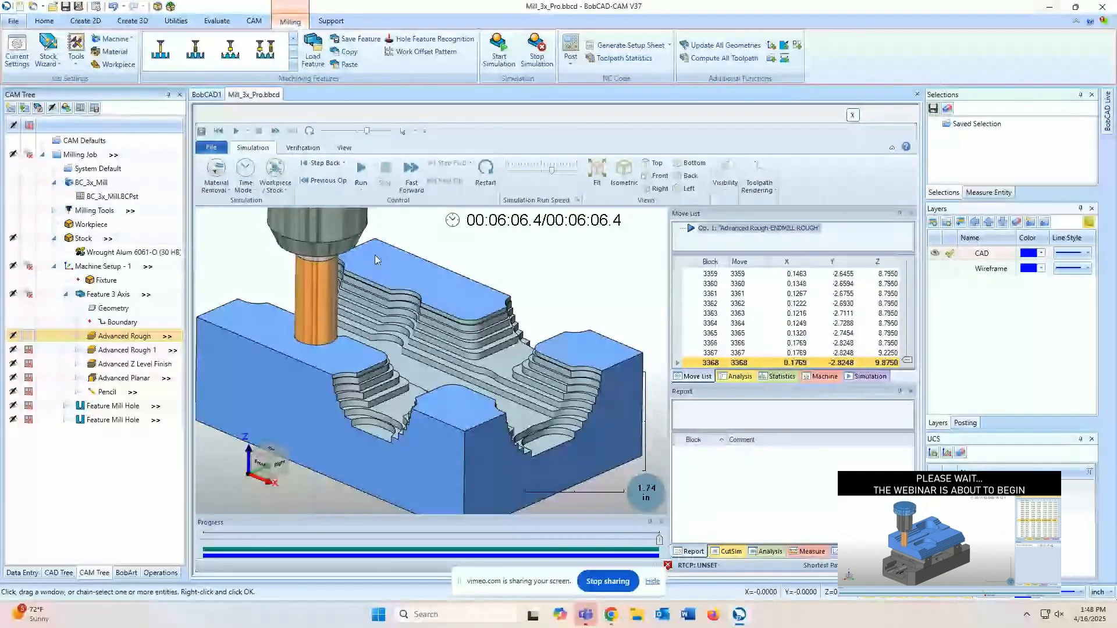
- Save the roughed stock from the simulation's CutSim settings as the STL file stock in Documents, and exit the simulation
left_click(724, 556)
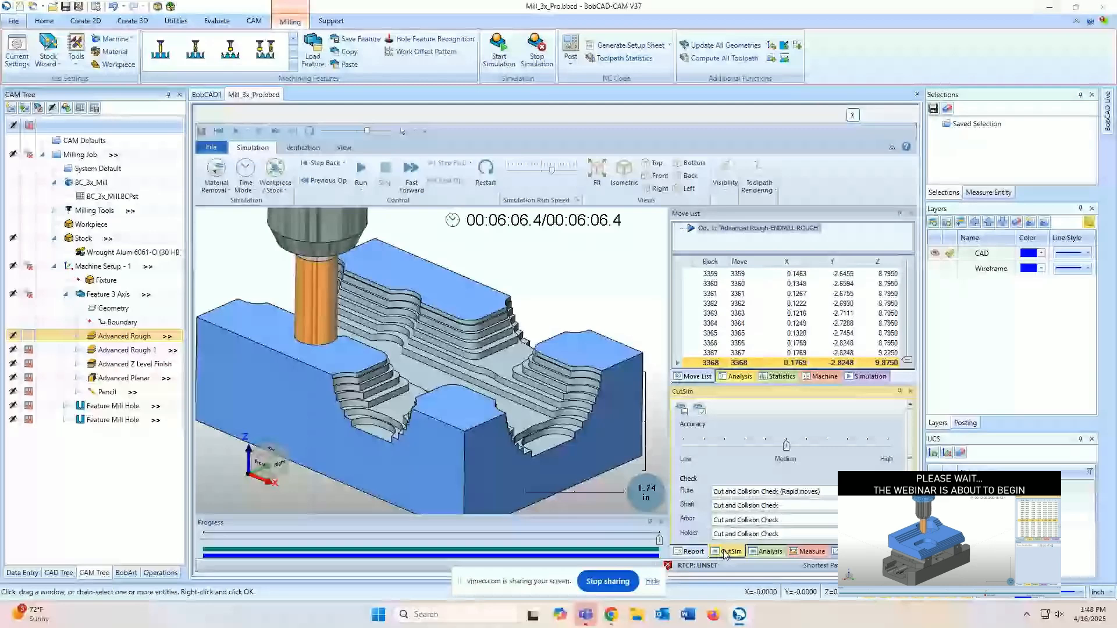
left_click(686, 411)
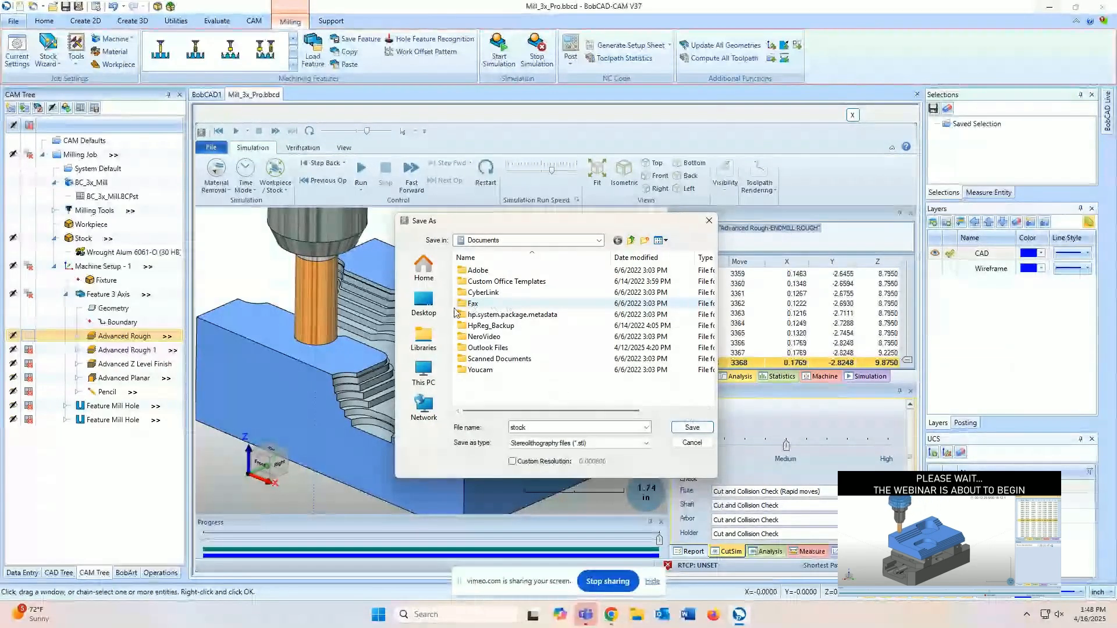
left_click(692, 427)
mouse_move(377, 381)
middle_mouse_down()
mouse_move(326, 349)
mouse_move(343, 338)
mouse_move(385, 373)
middle_mouse_up()
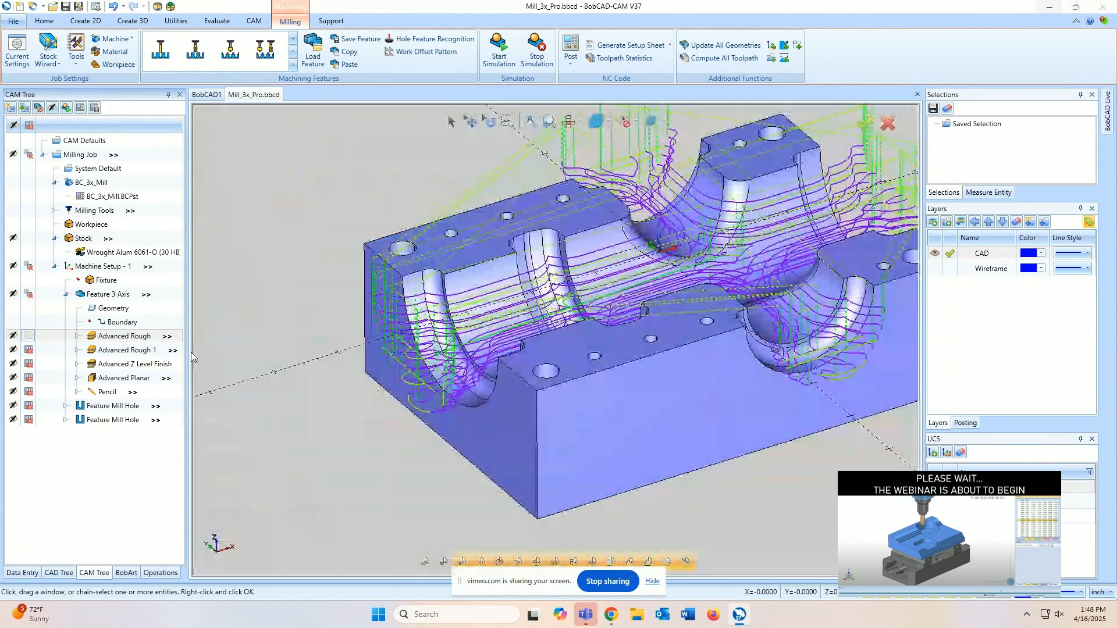
- Examine the Boundary and Gouge Check Surfaces entries of the Advanced Rough operation and reselect the operation
left_click(78, 337)
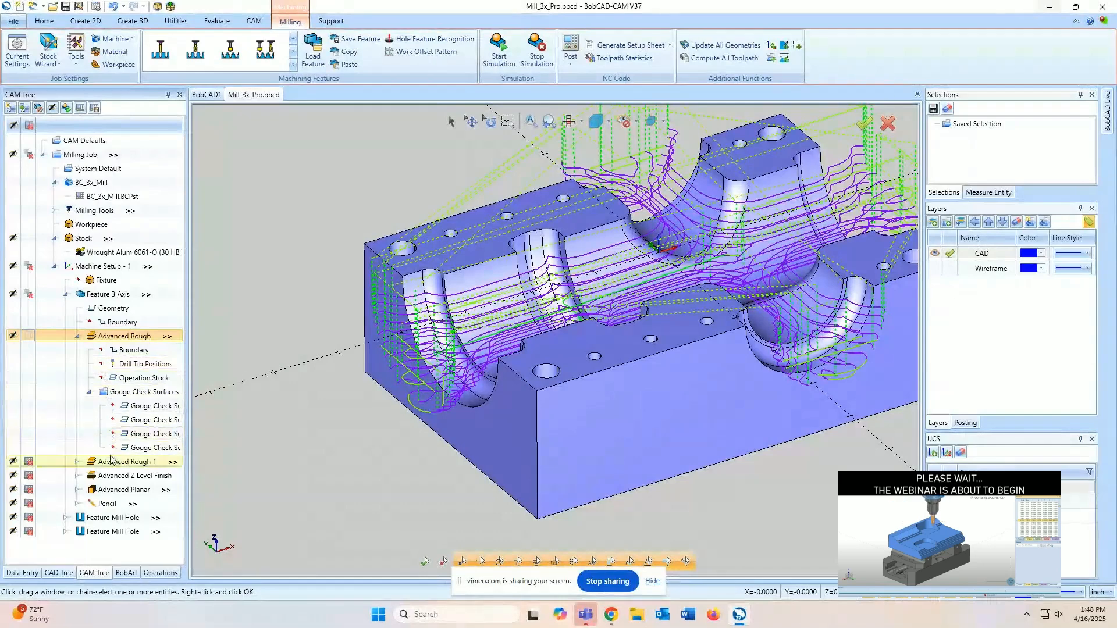
left_click(132, 392)
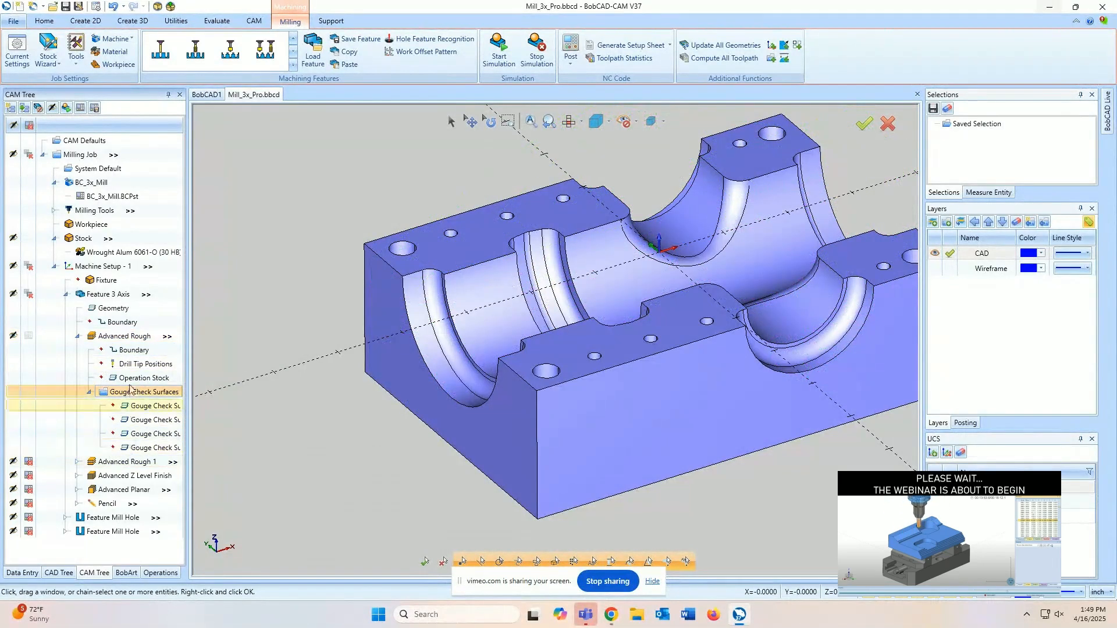
left_click(87, 392)
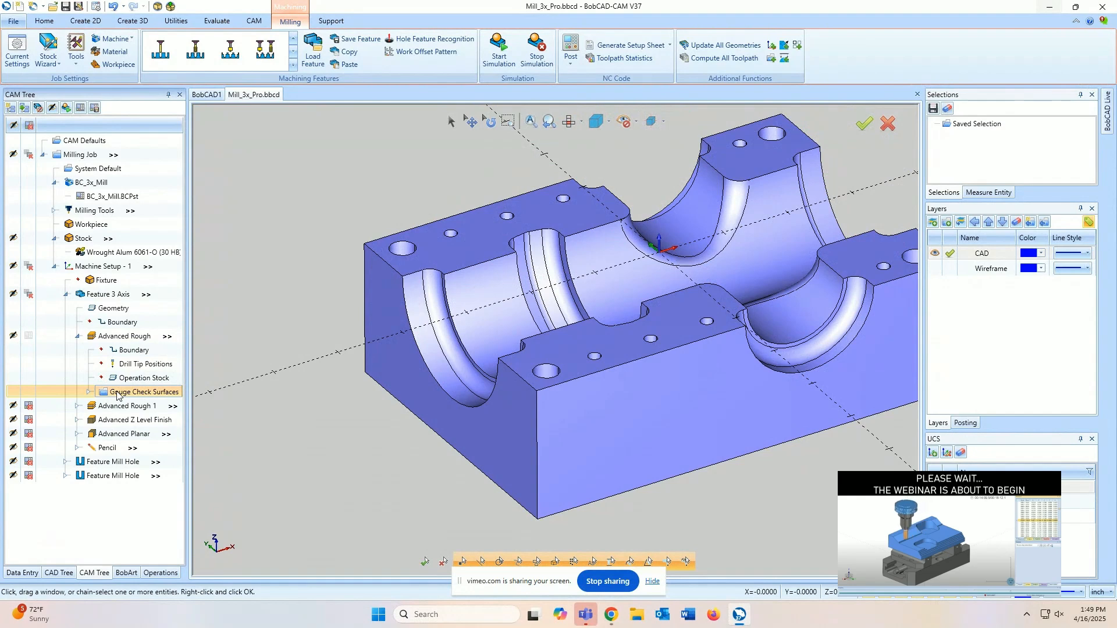
left_click(126, 351)
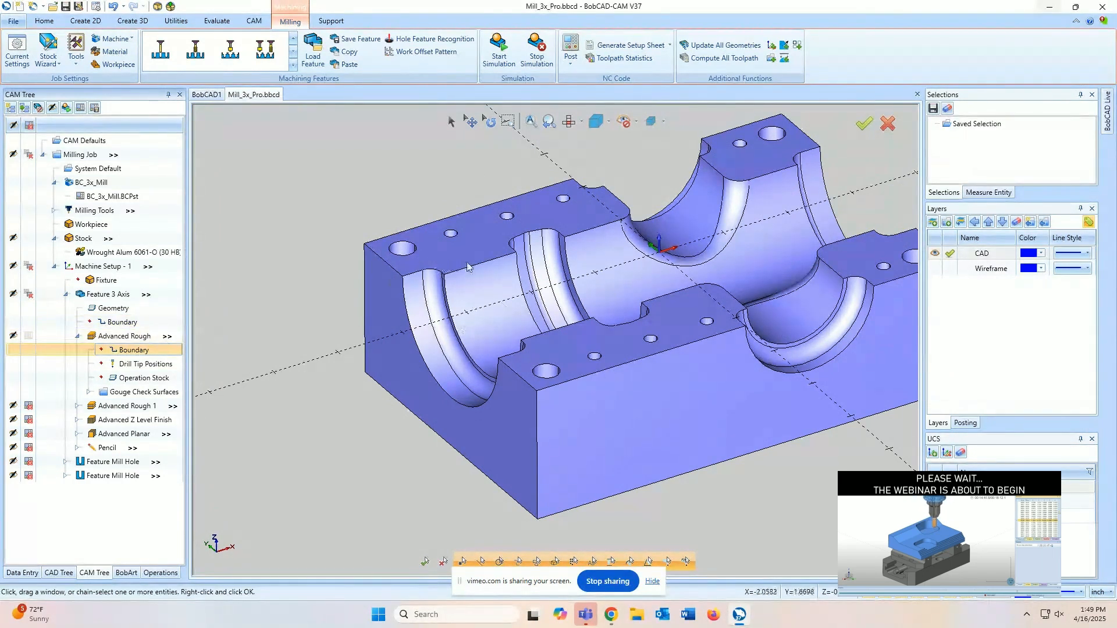
left_click(129, 338)
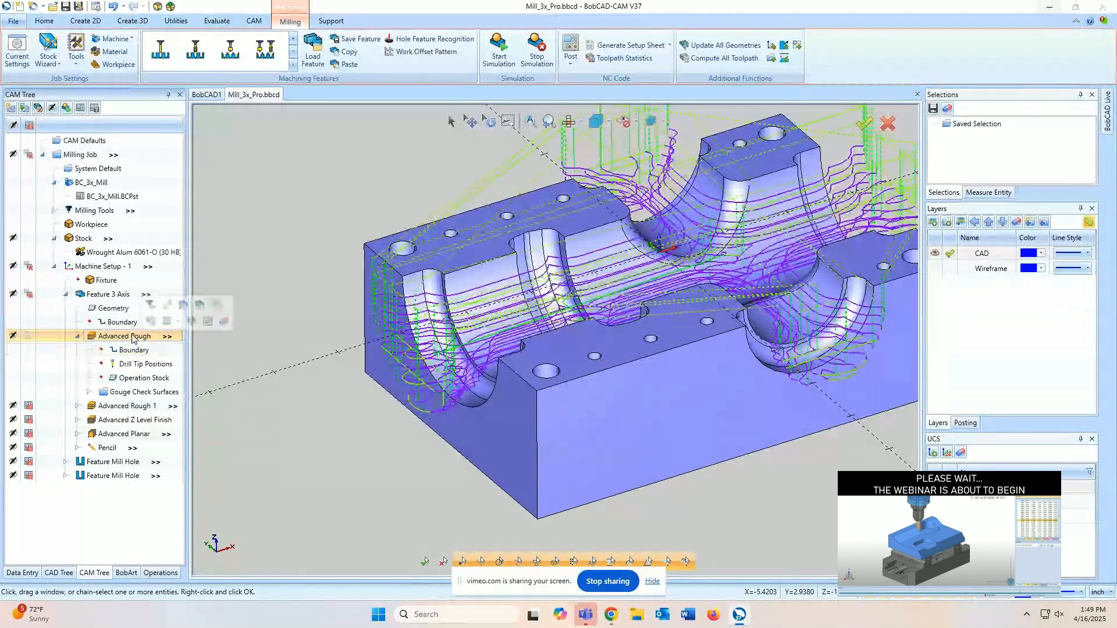
left_click(176, 351)
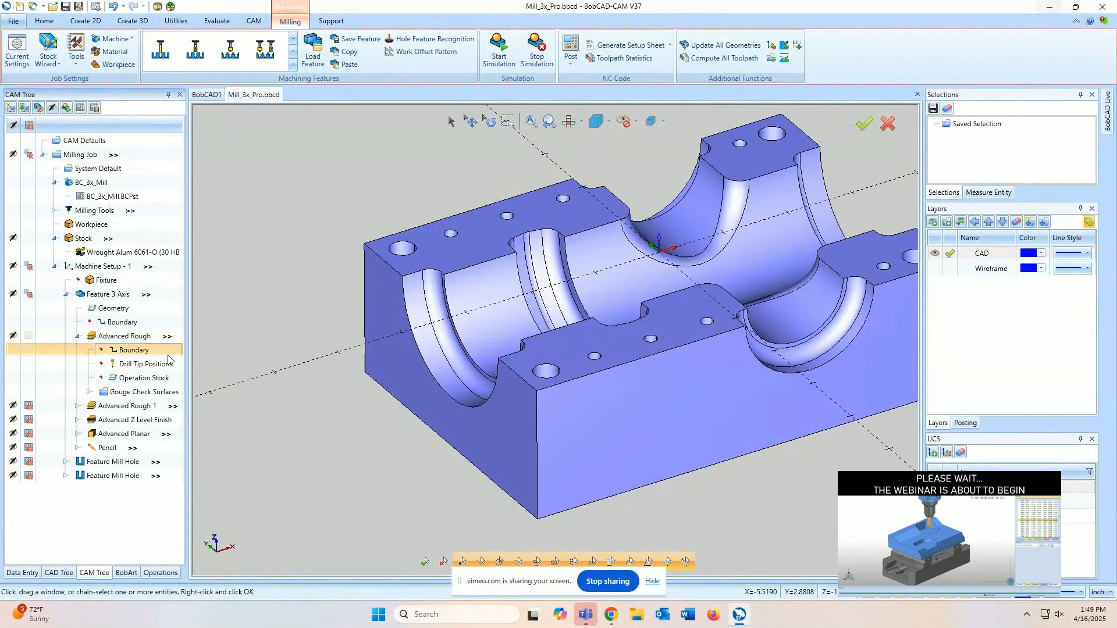
left_click(153, 366)
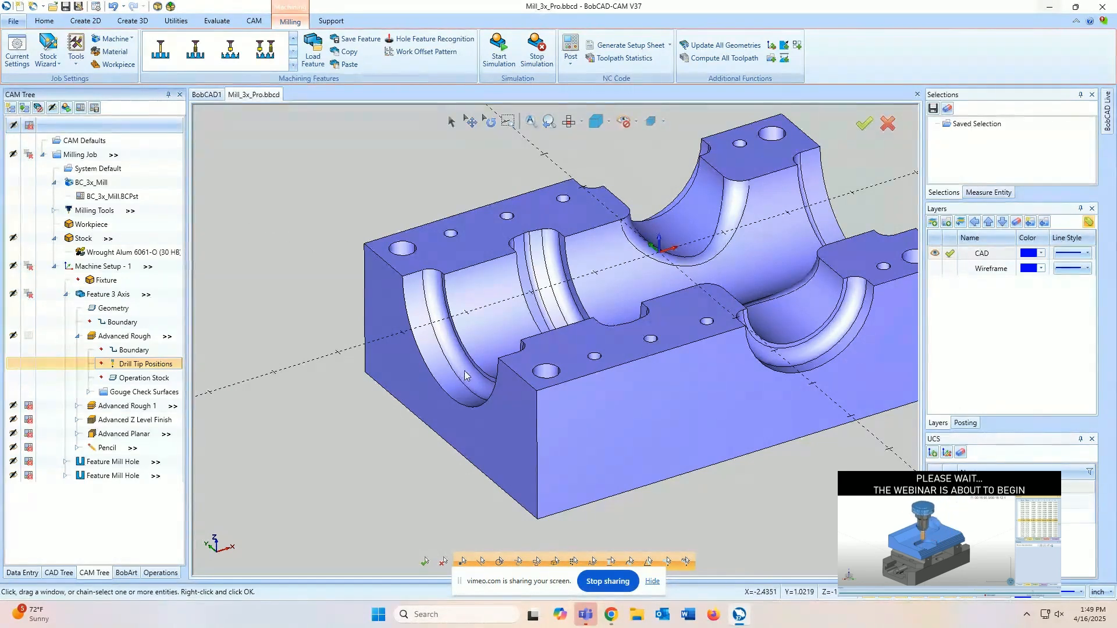
middle_click_drag(530, 325, 712, 312)
scroll(798, 245, "up", 2)
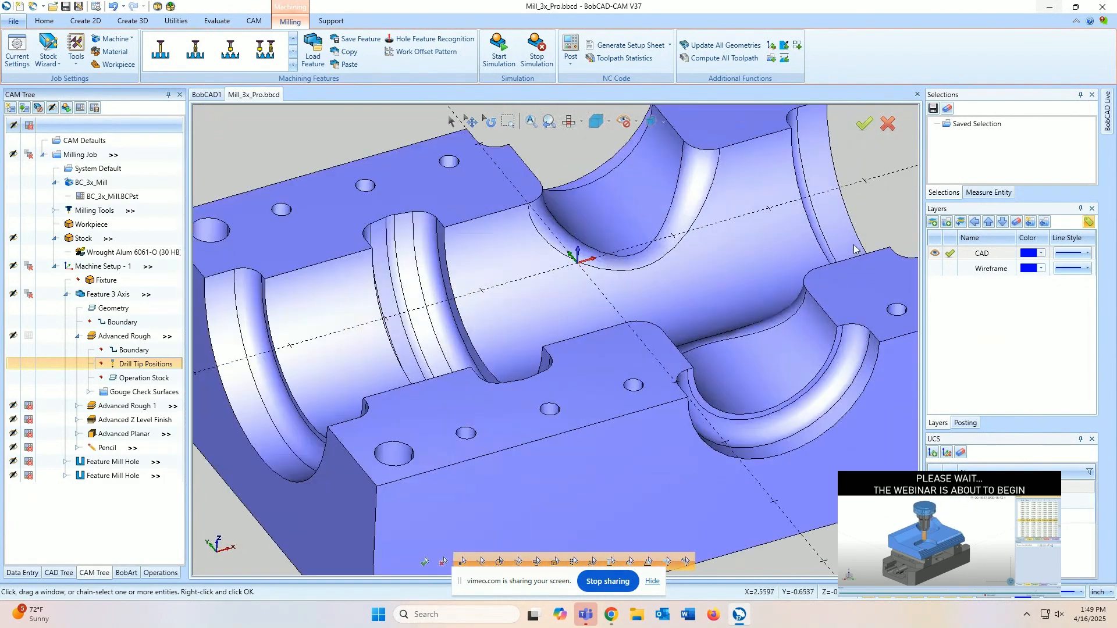
middle_click_drag(746, 415, 697, 333)
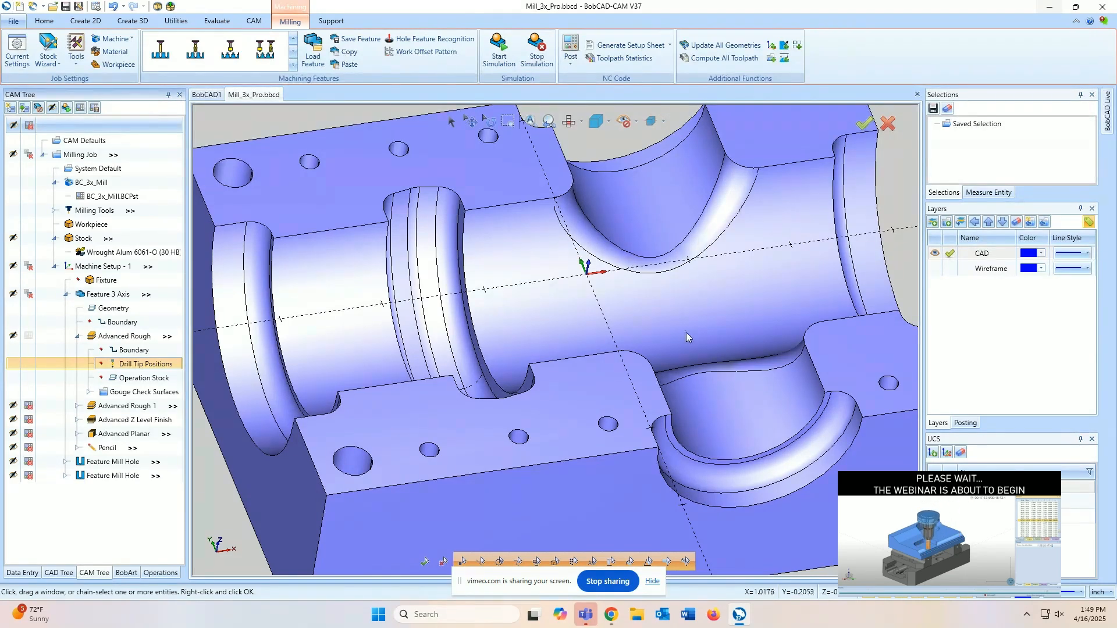
- Set the Advanced Rough operation stock to the STL file stock.stl from Documents, in inches, and accept the geometry selection
left_click(140, 379)
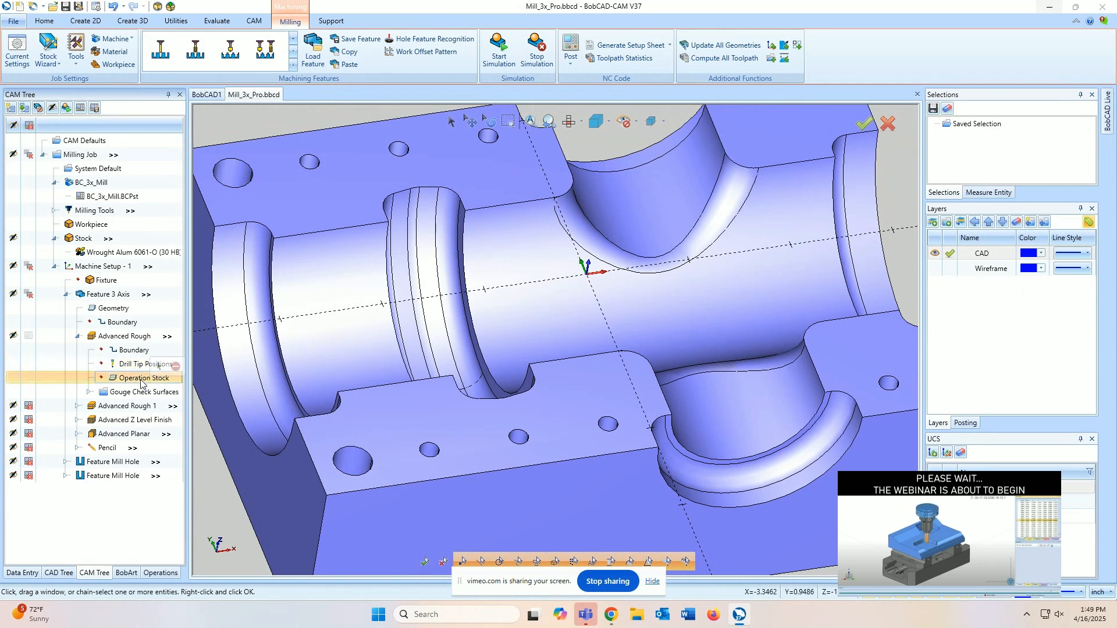
right_click(153, 380)
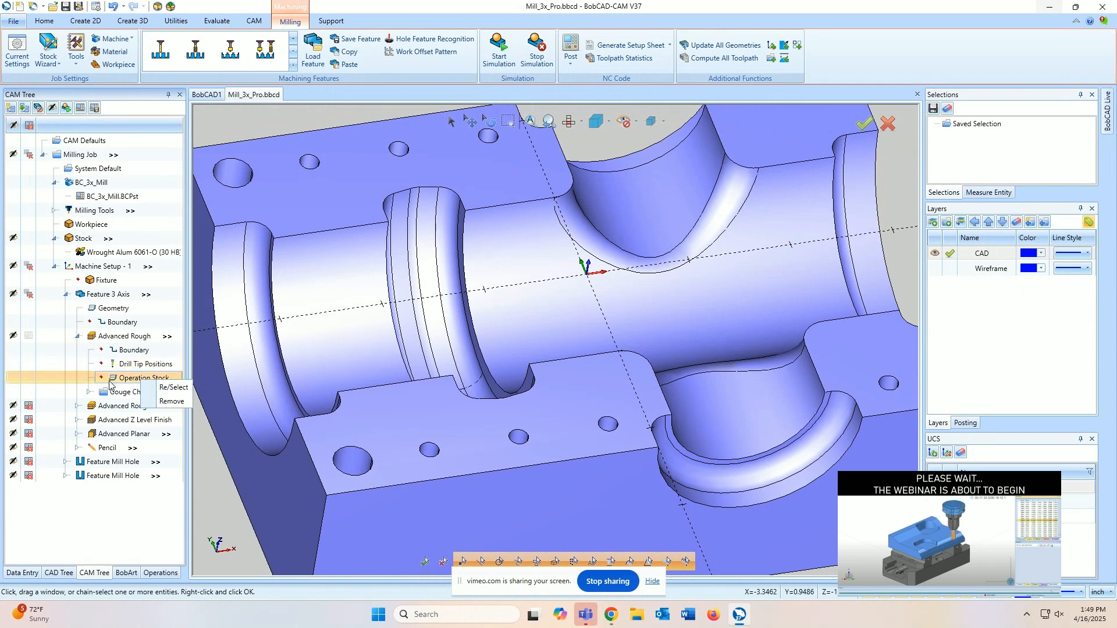
left_click(166, 388)
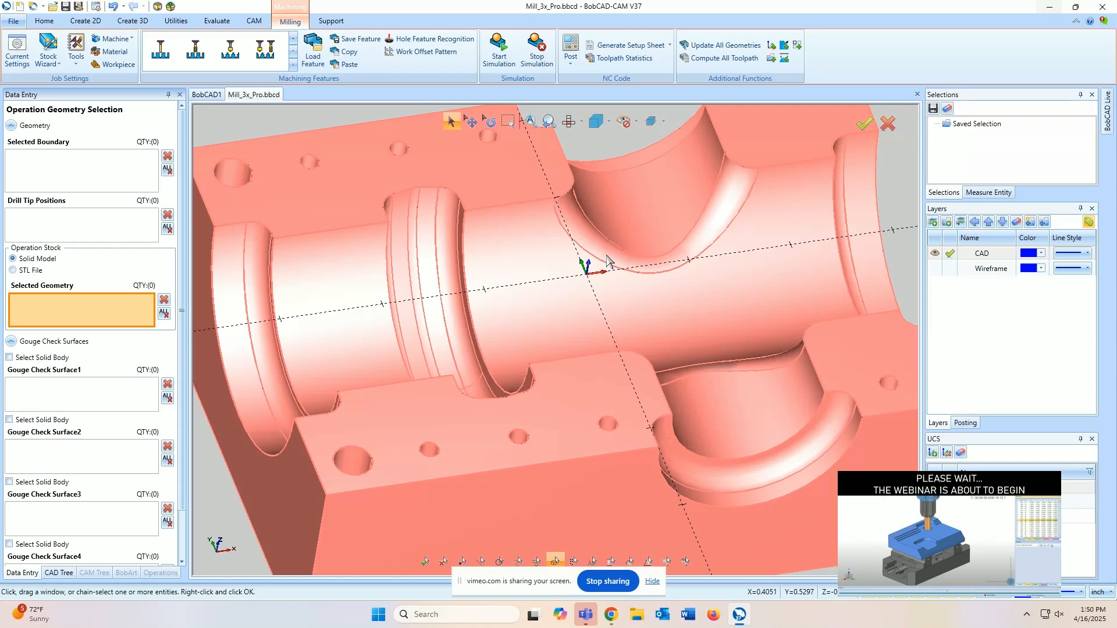
left_click(28, 272)
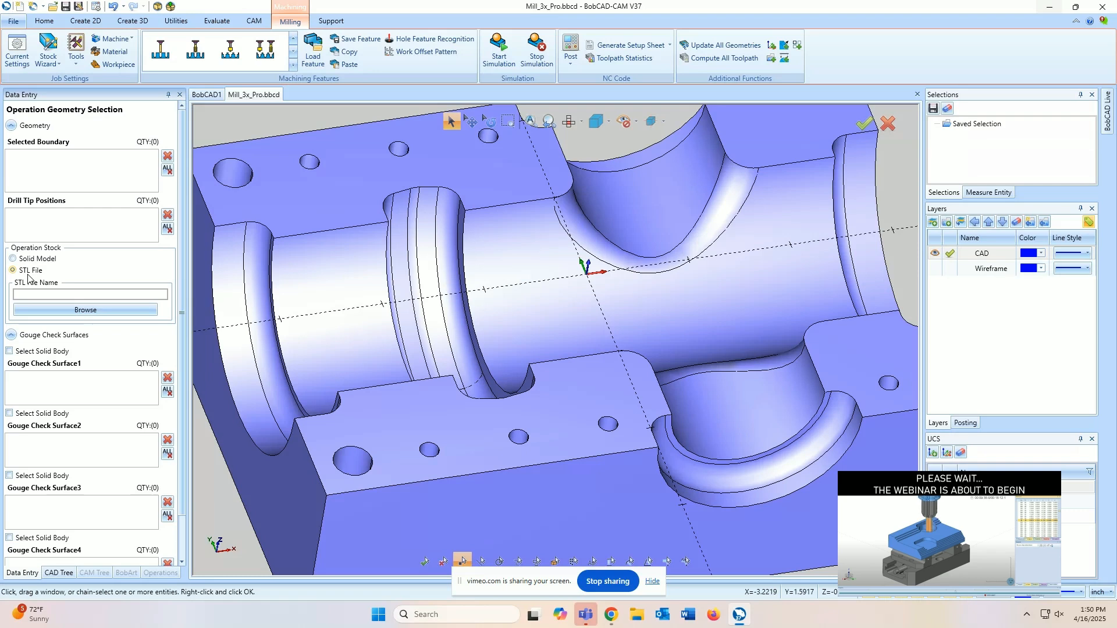
left_click(72, 311)
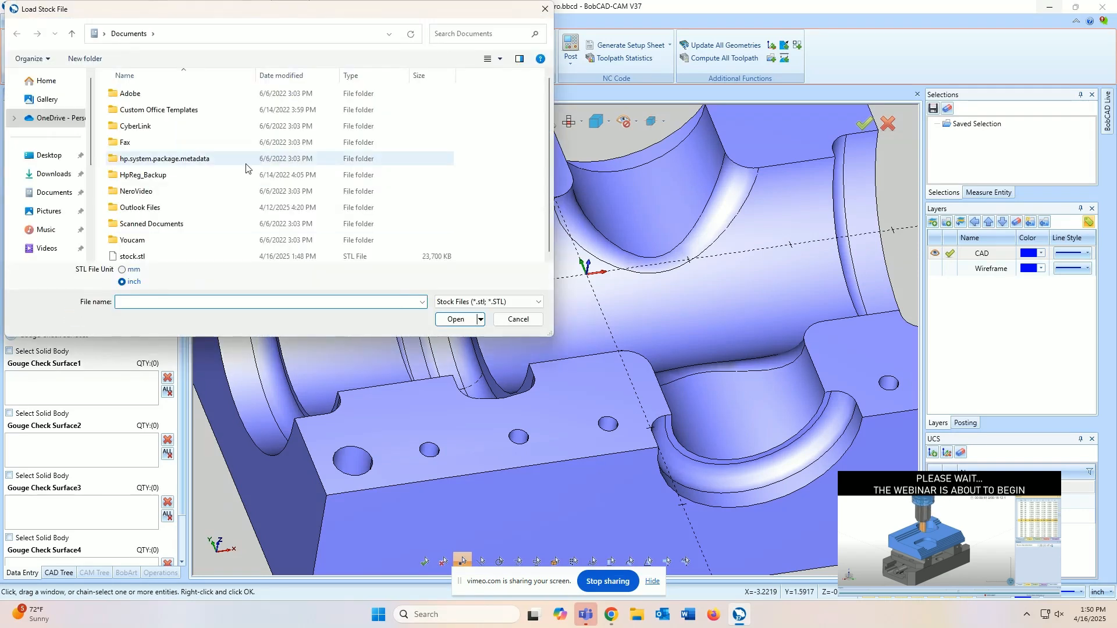
left_click(168, 257)
left_click(462, 320)
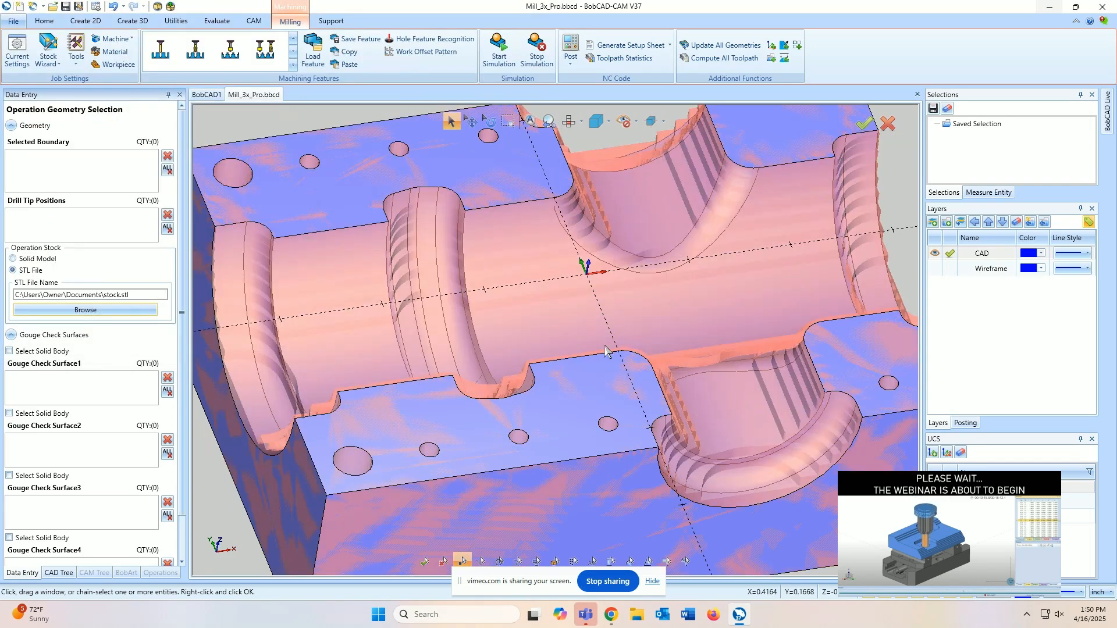
scroll(620, 343, "down", 6)
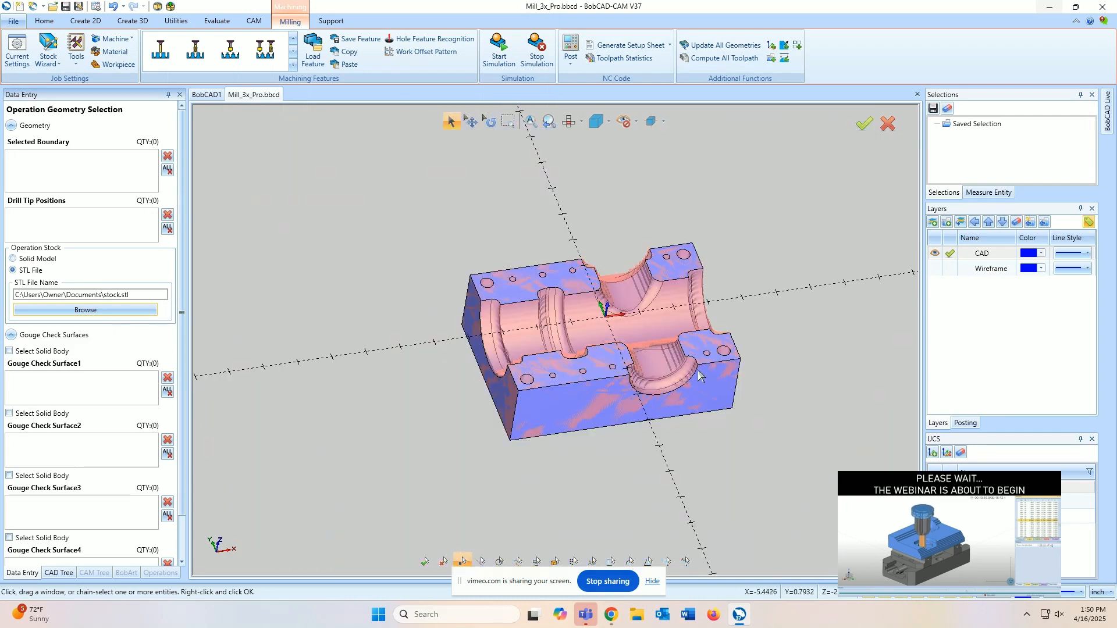
middle_click_drag(713, 348, 782, 290)
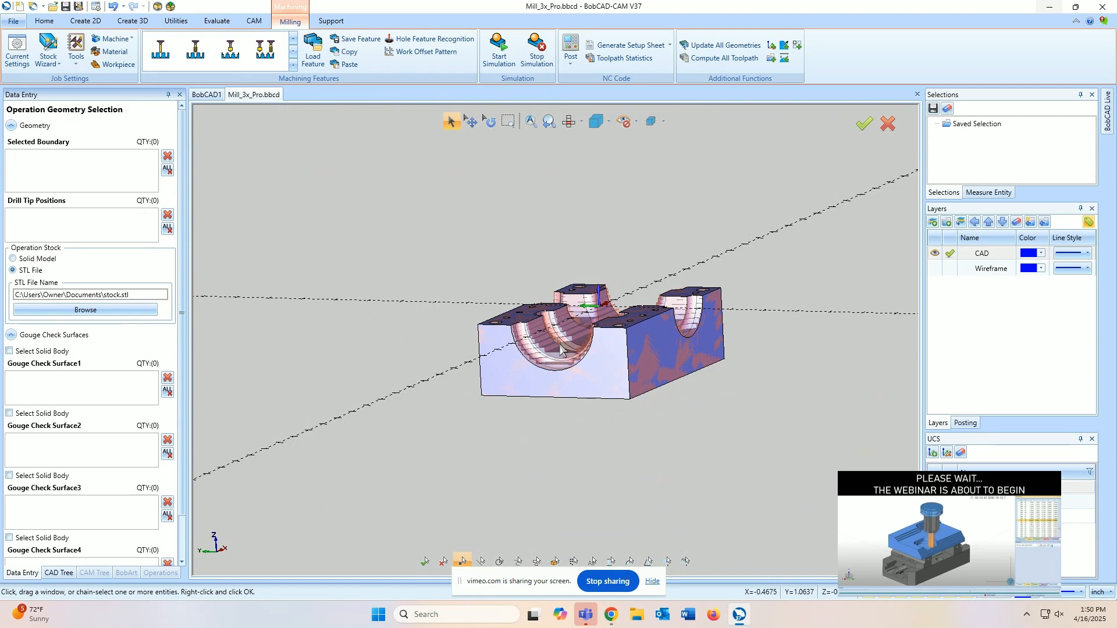
scroll(560, 348, "up", 2)
scroll(563, 350, "up", 1)
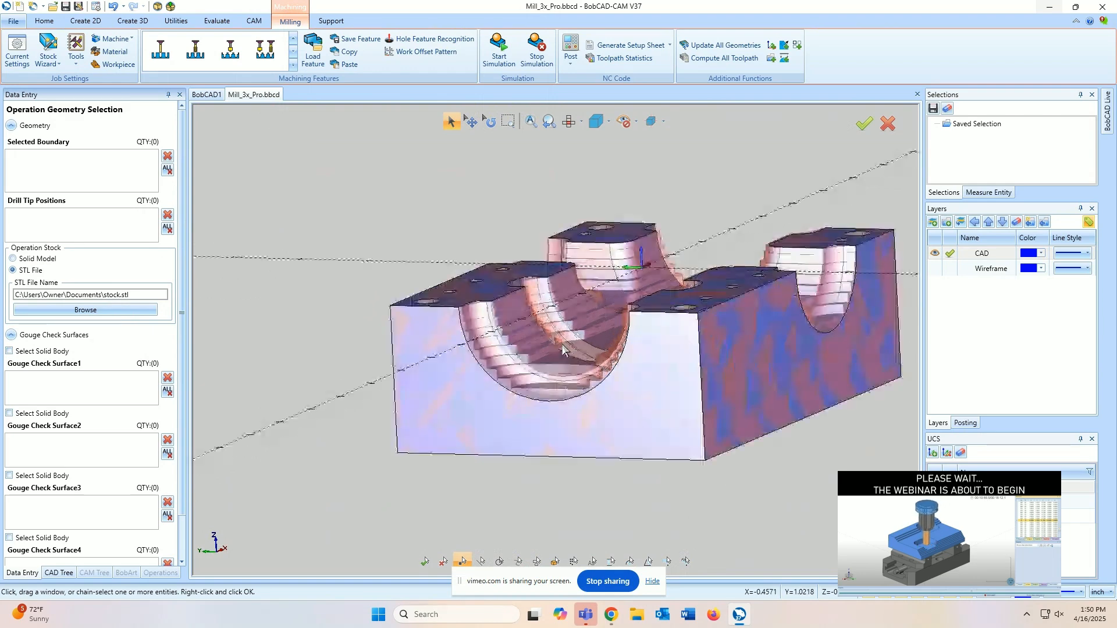
scroll(563, 349, "up", 2)
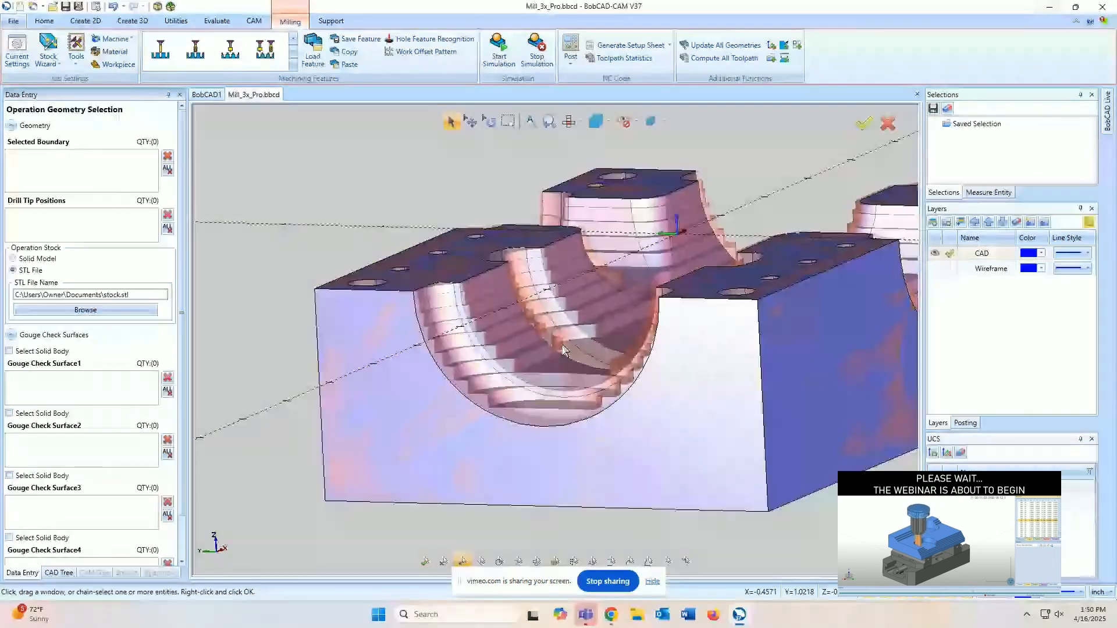
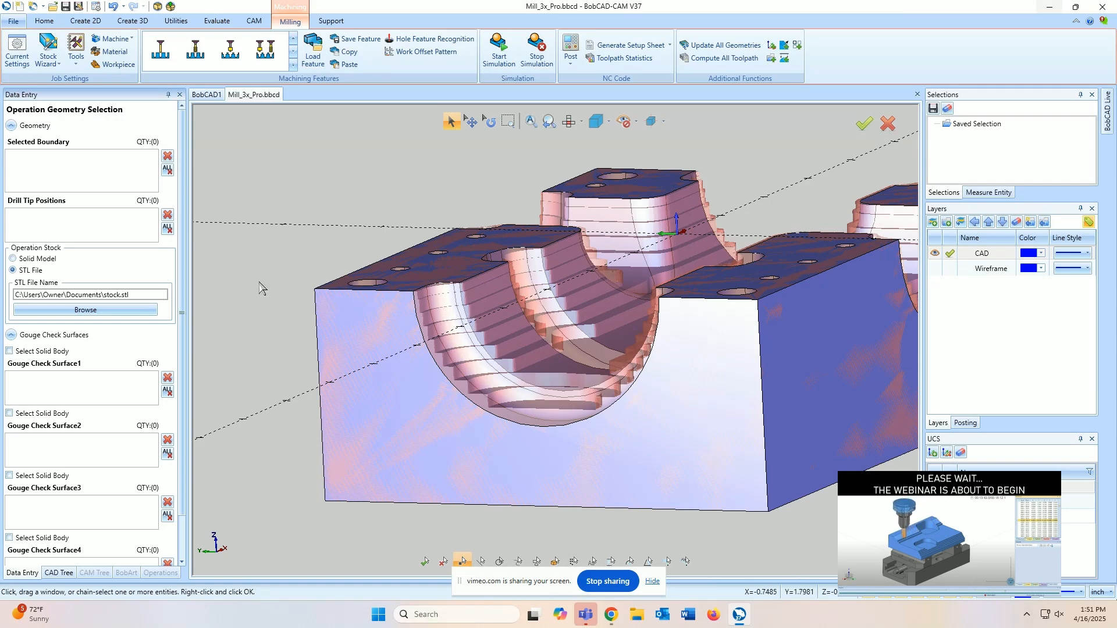
scroll(145, 506, "down", 3)
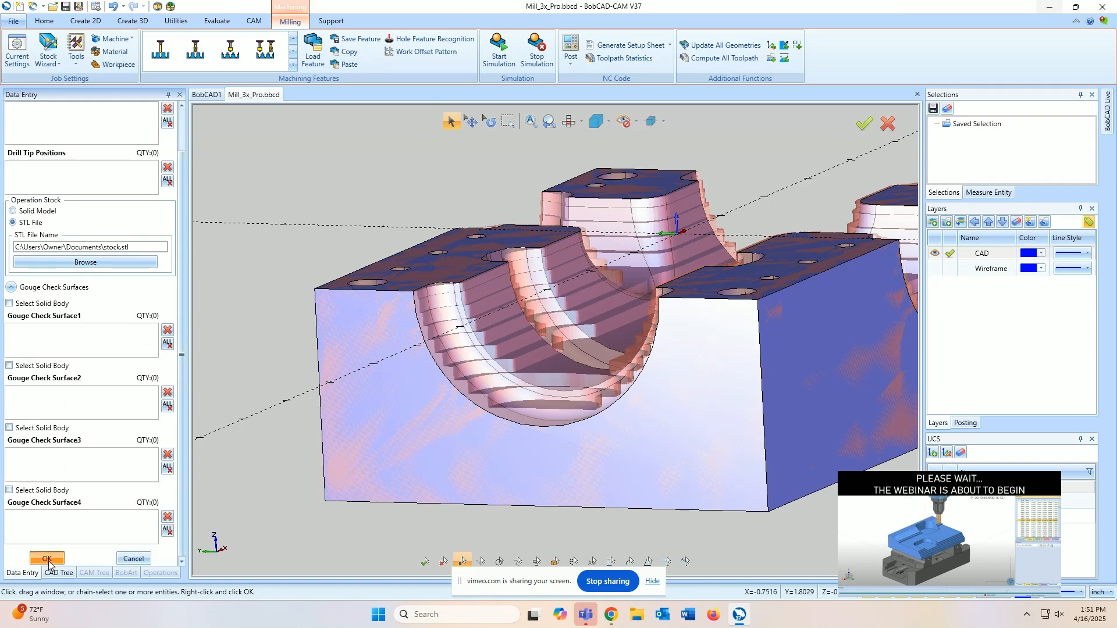
left_click(48, 560)
- Reselect the Advanced Rough boundary, turn off Auto-Connection for picking, and clear all the chained top-face edges
middle_click_drag(720, 378, 559, 302)
right_click(124, 349)
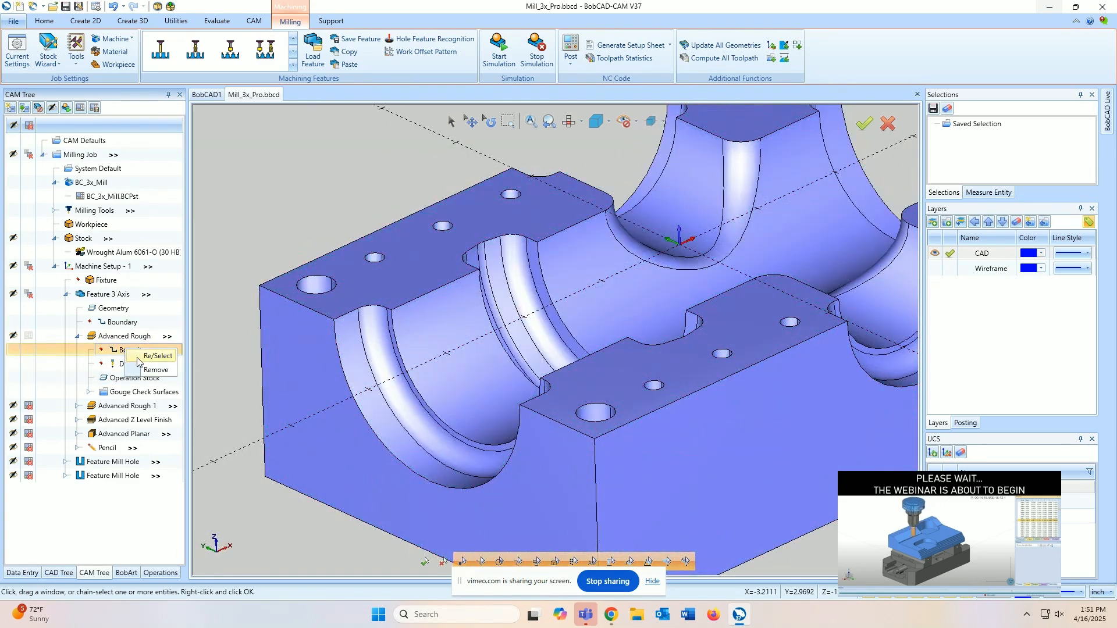
left_click(144, 359)
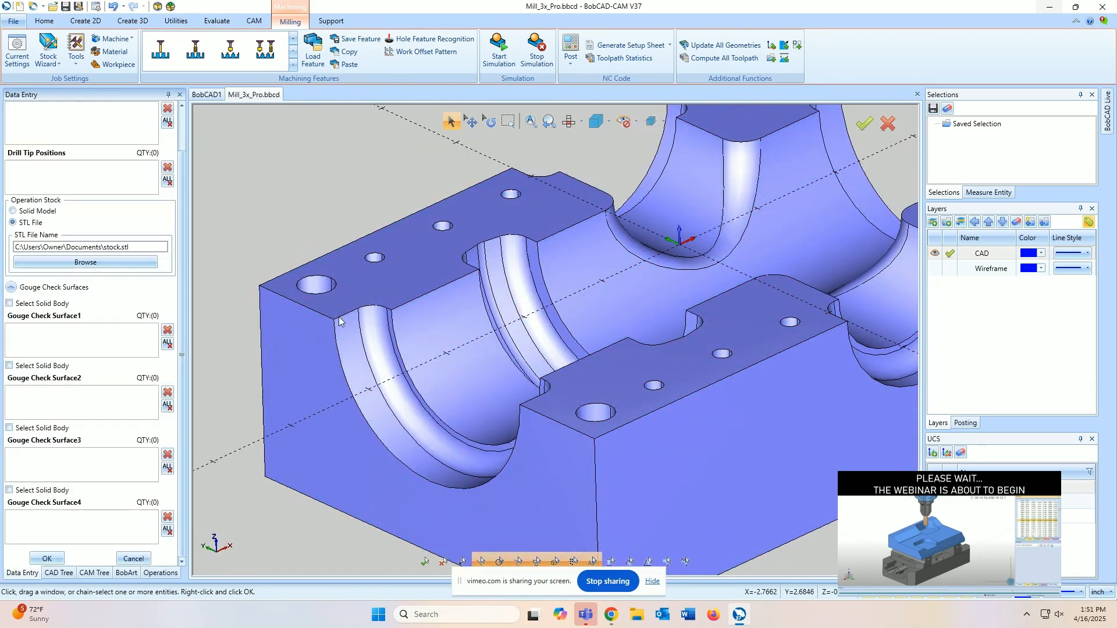
left_click(422, 294)
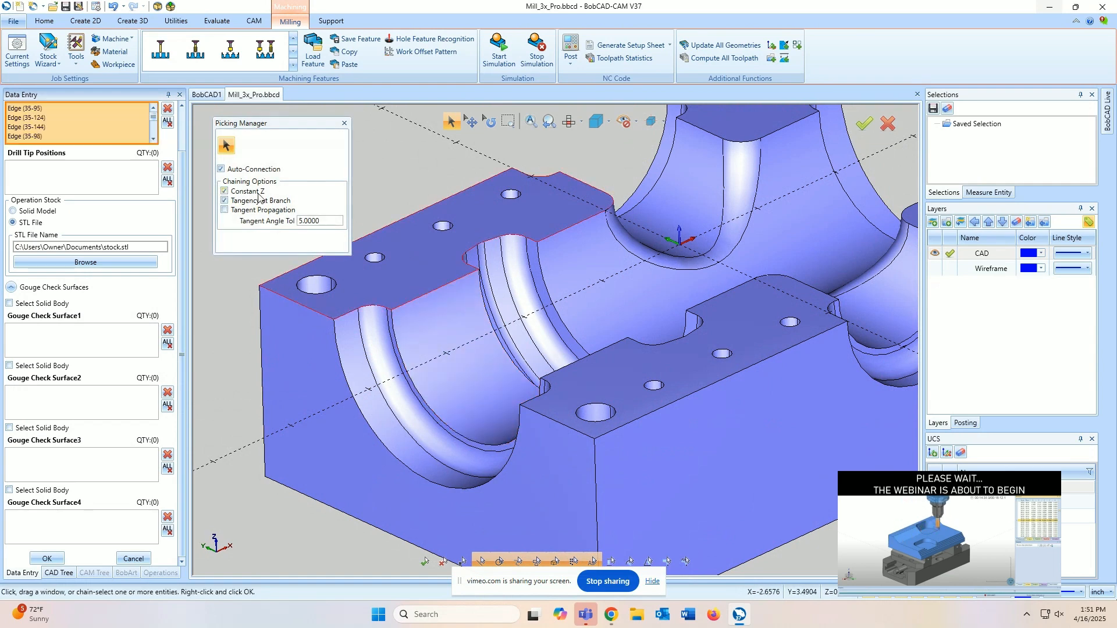
left_click(221, 168)
left_click_drag(253, 131, 1015, 149)
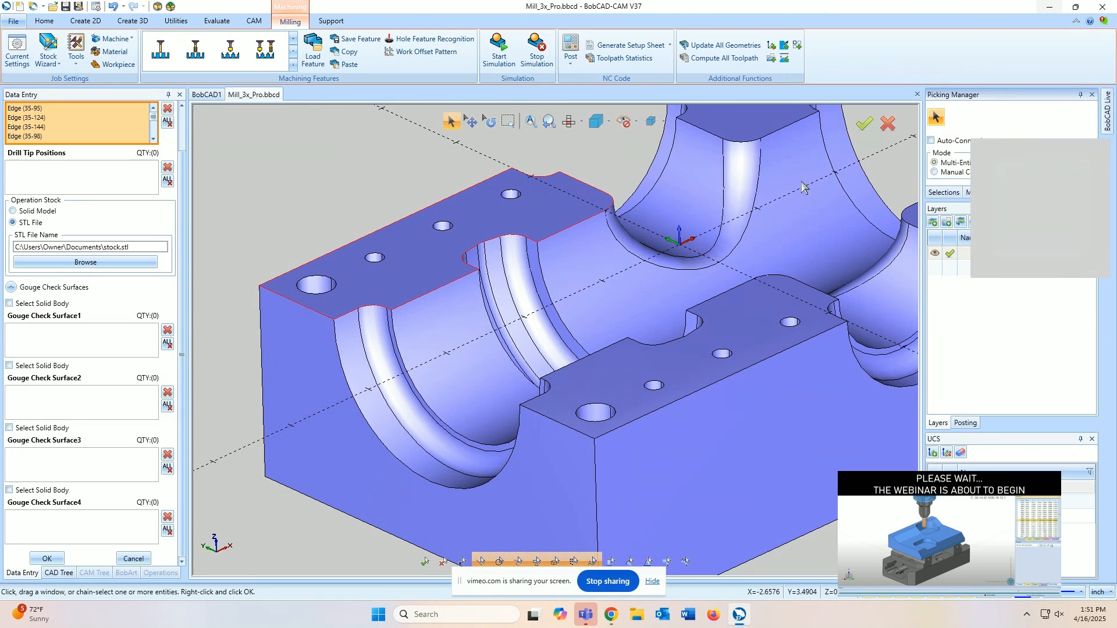
scroll(171, 143, "up", 3)
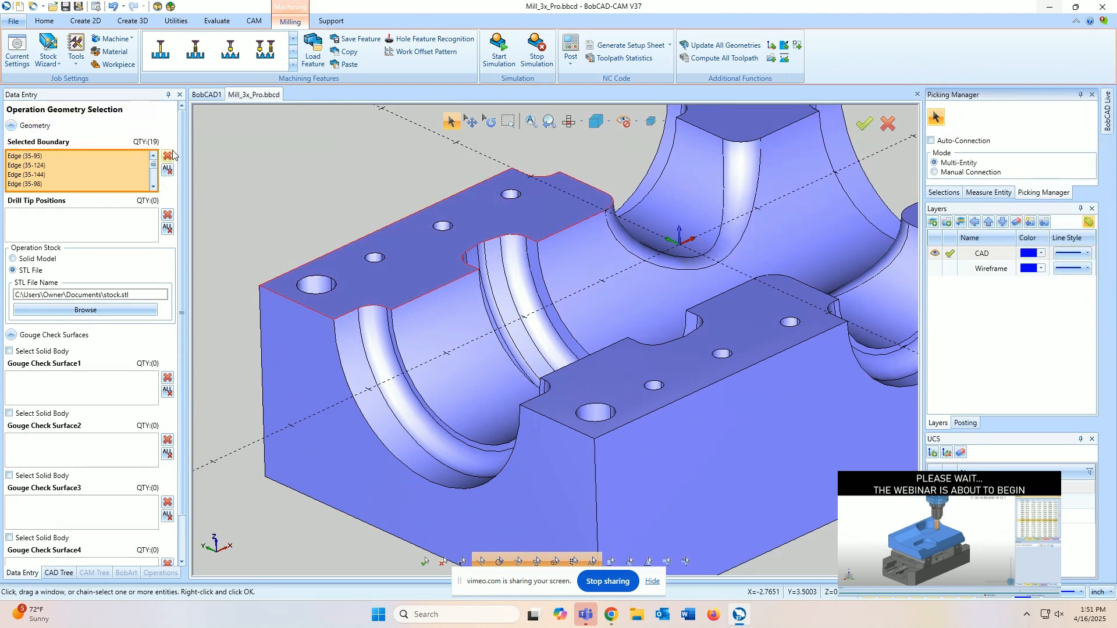
left_click(168, 170)
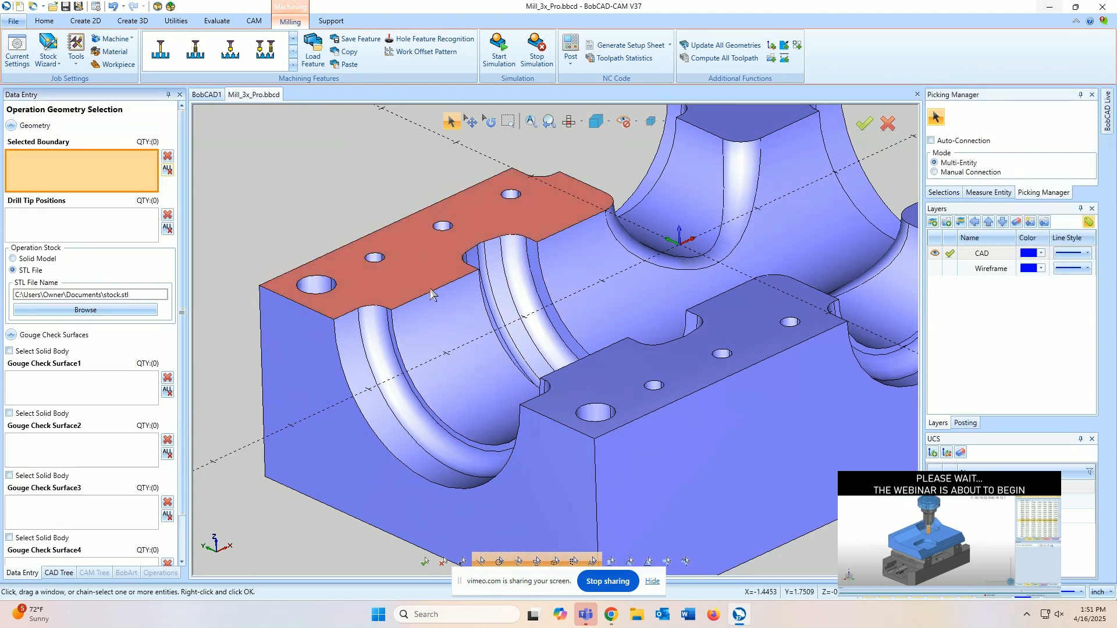
- Select the two straight and two arc edges around the cylindrical section between the end and middle collars as the boundary, and accept
left_click(393, 327)
left_click(394, 325)
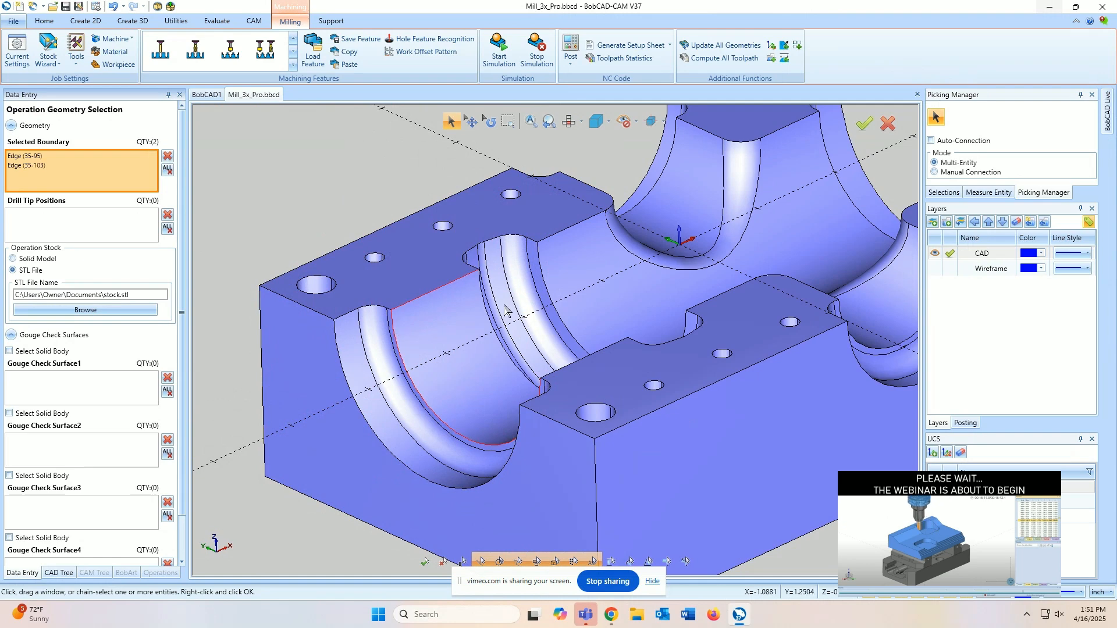
left_click(487, 315)
left_click(576, 377)
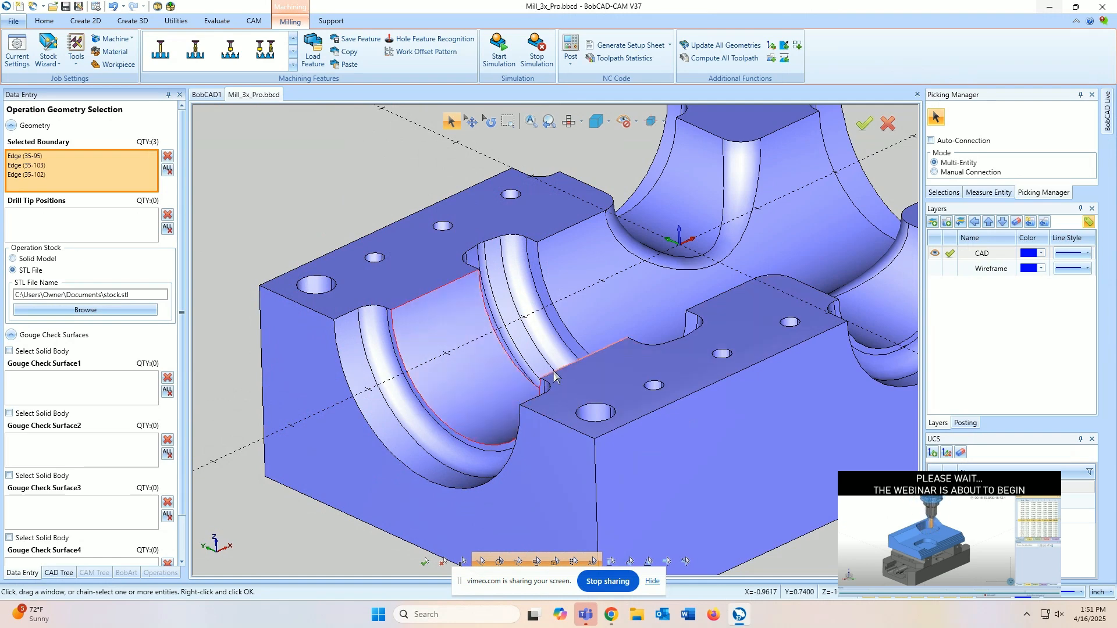
scroll(508, 366, "up", 2)
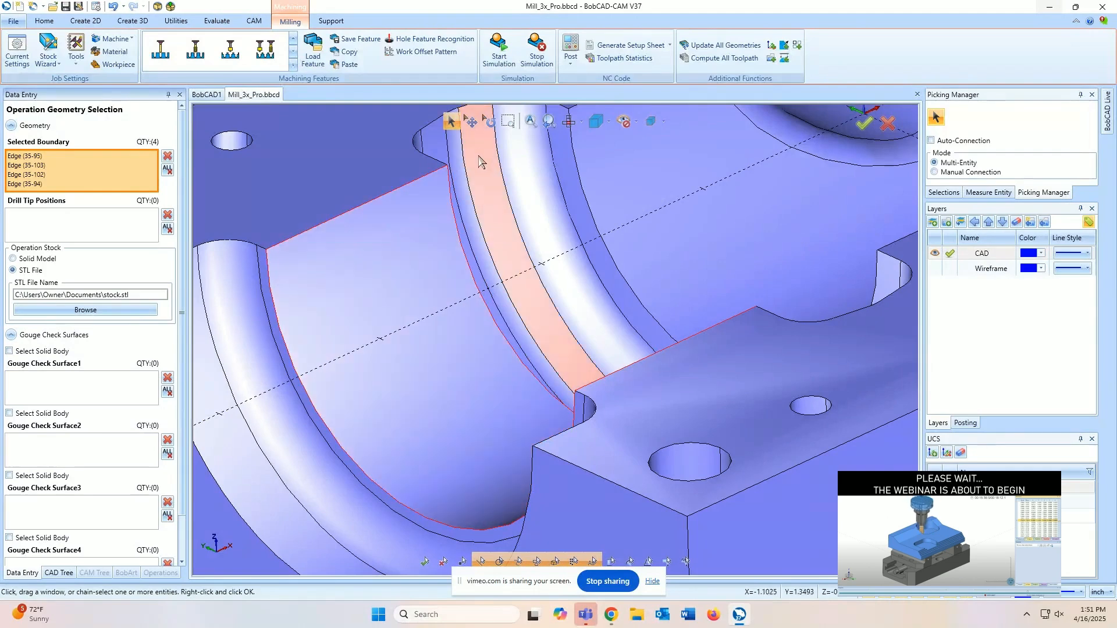
left_click(569, 122)
scroll(442, 367, "down", 4)
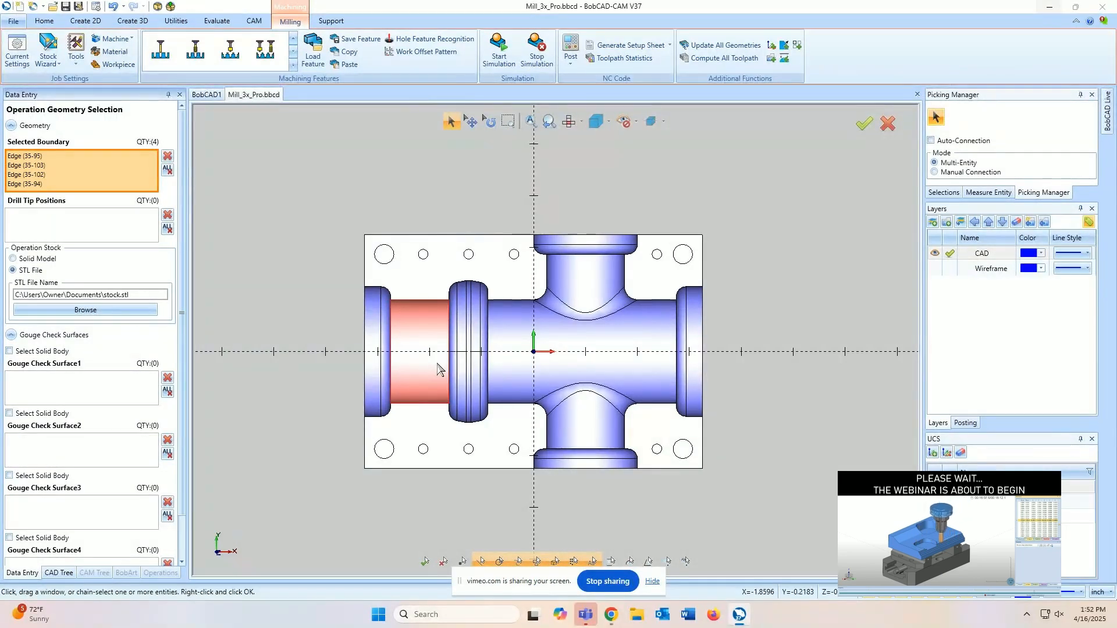
middle_click_drag(389, 493, 670, 411)
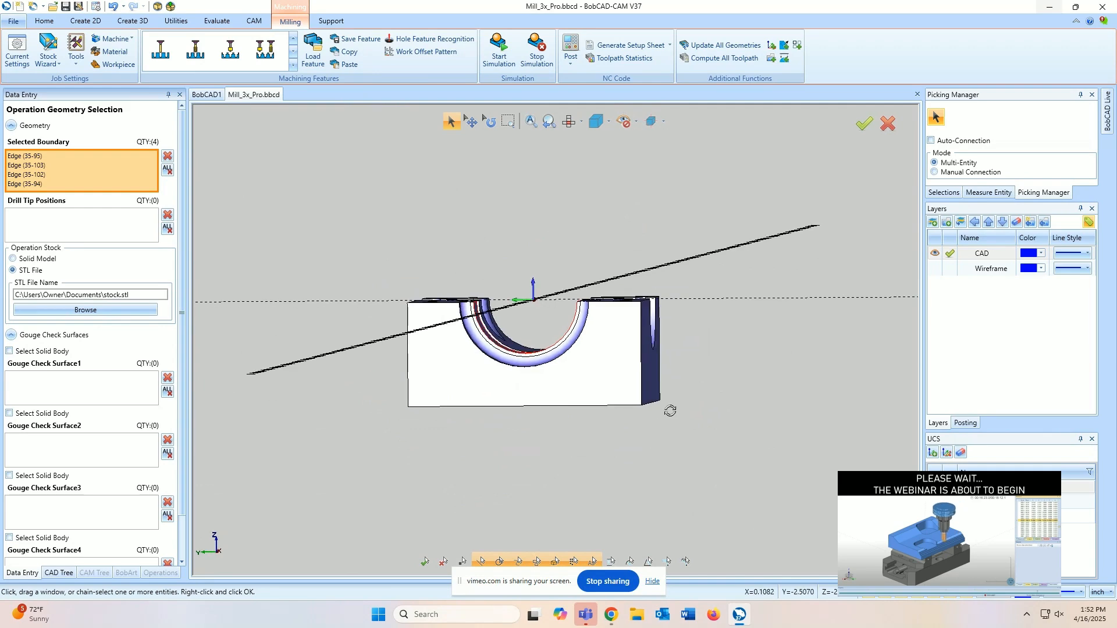
scroll(486, 319, "up", 2)
scroll(486, 319, "up", 3)
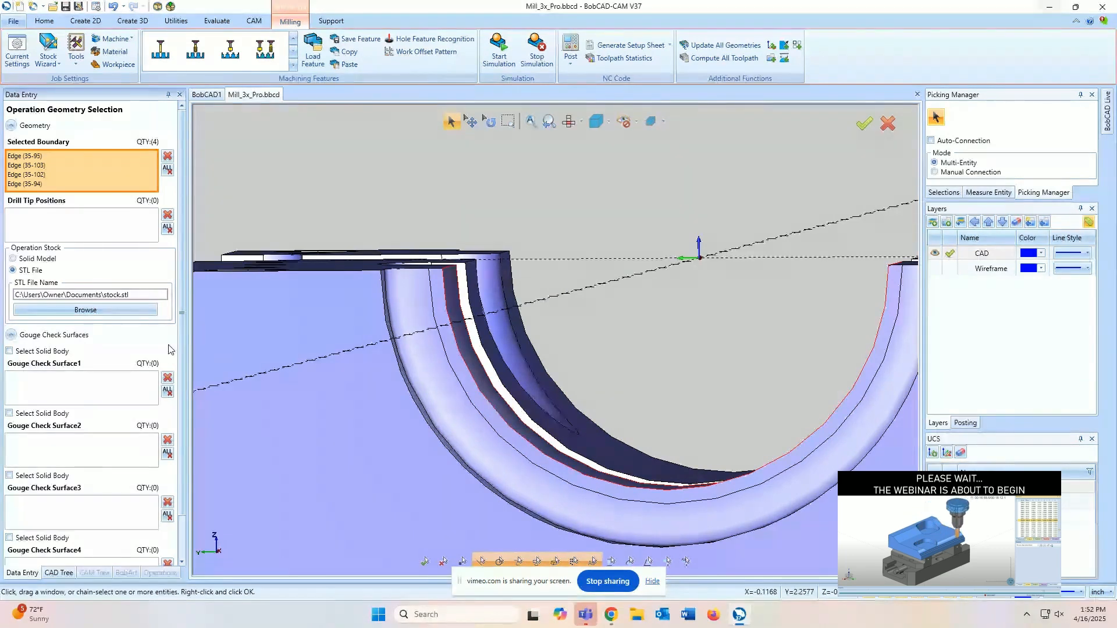
scroll(169, 352, "down", 1)
left_click(47, 558)
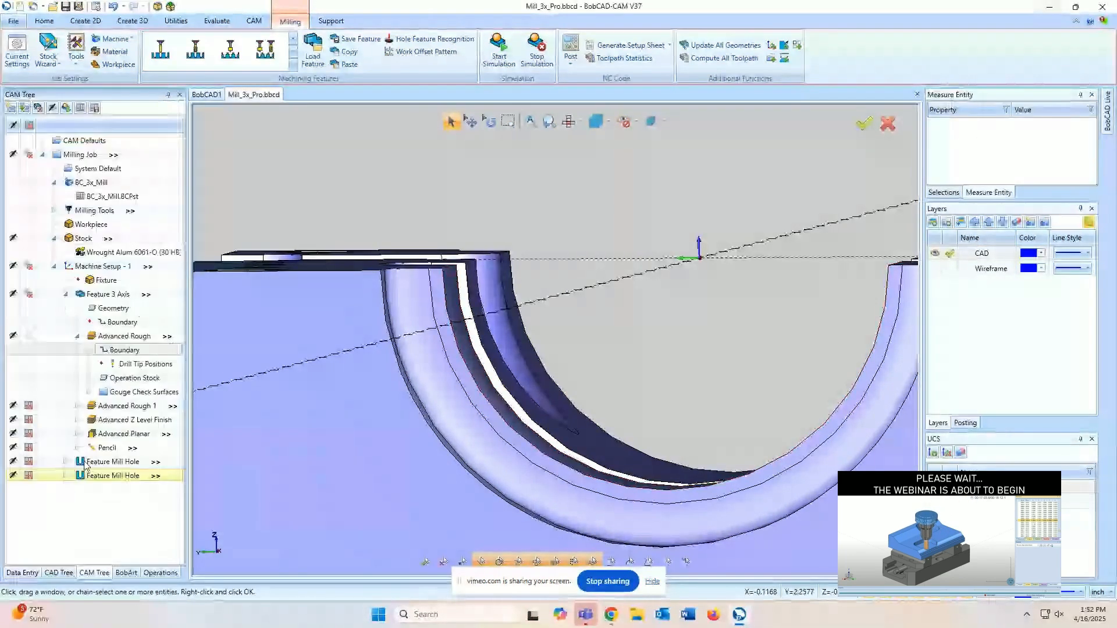
- Edit the Advanced Rough parameters to use user-defined depths, with both Top of Job and Bottom of Job enabled
left_click(126, 341)
right_click(125, 340)
left_click(162, 347)
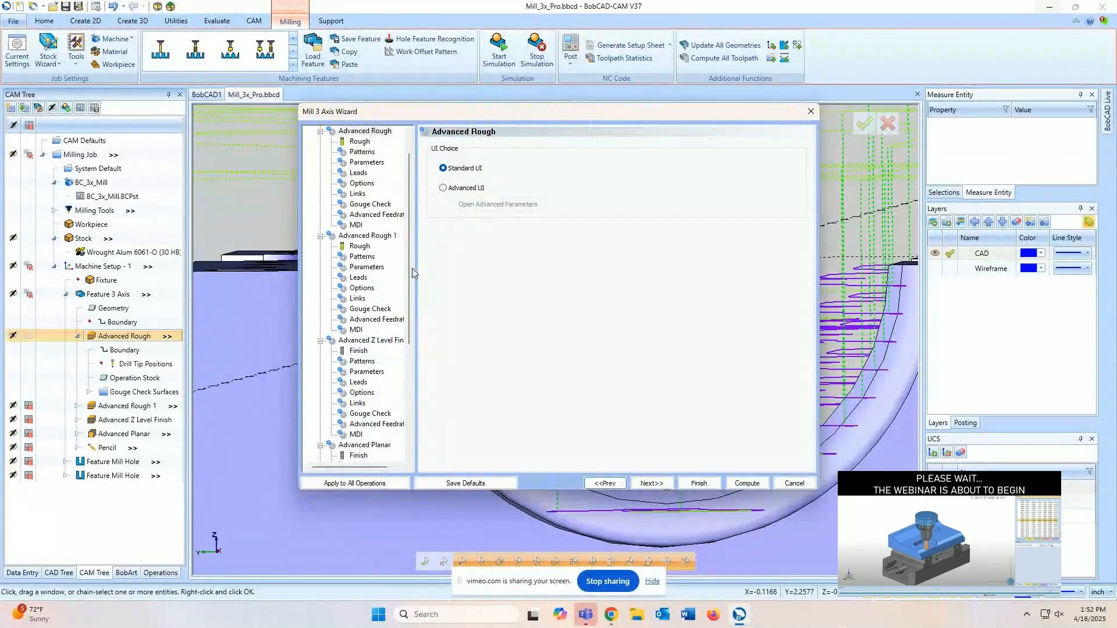
left_click(367, 197)
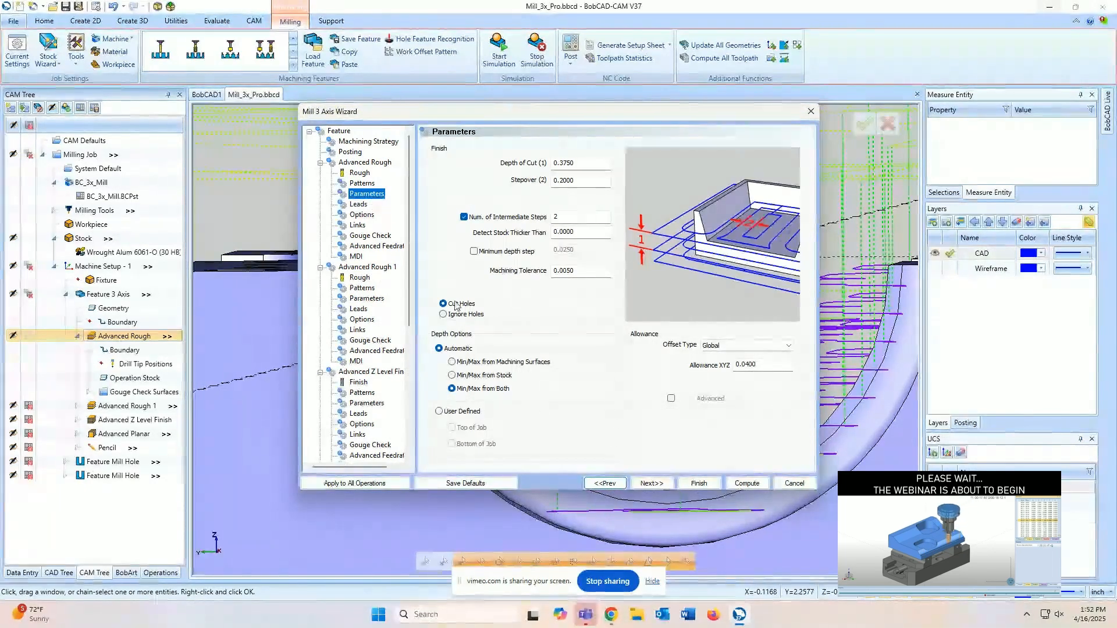
left_click(471, 412)
left_click(473, 428)
left_click(473, 445)
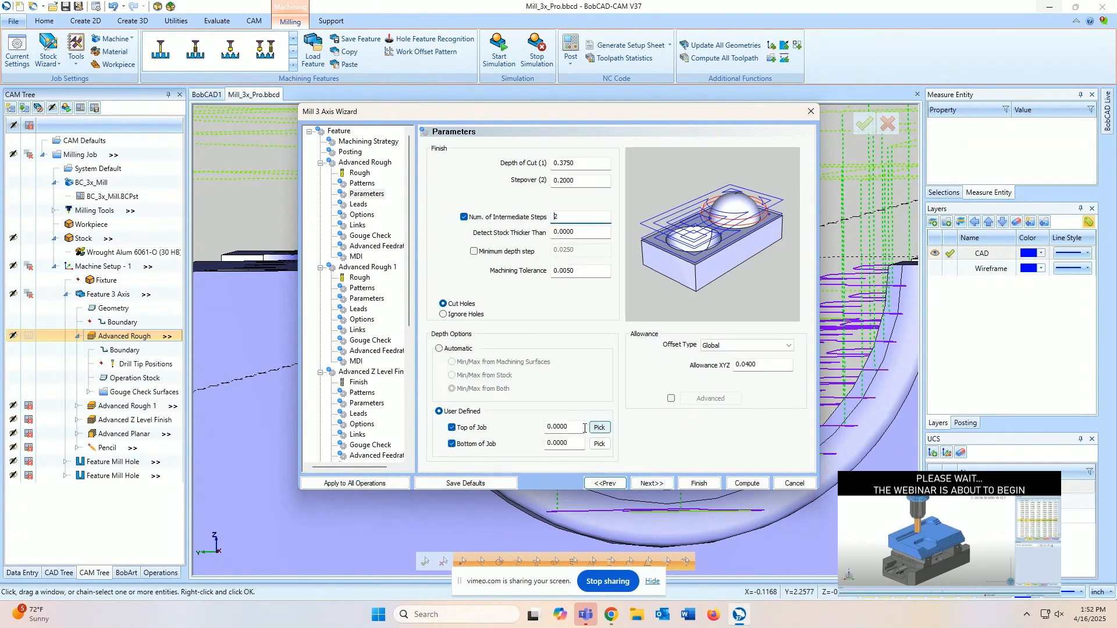
- Pick the center point of the middle collar's inner arc edge as the Advanced Rough Top of Job, and accept the parameters
left_click(560, 426)
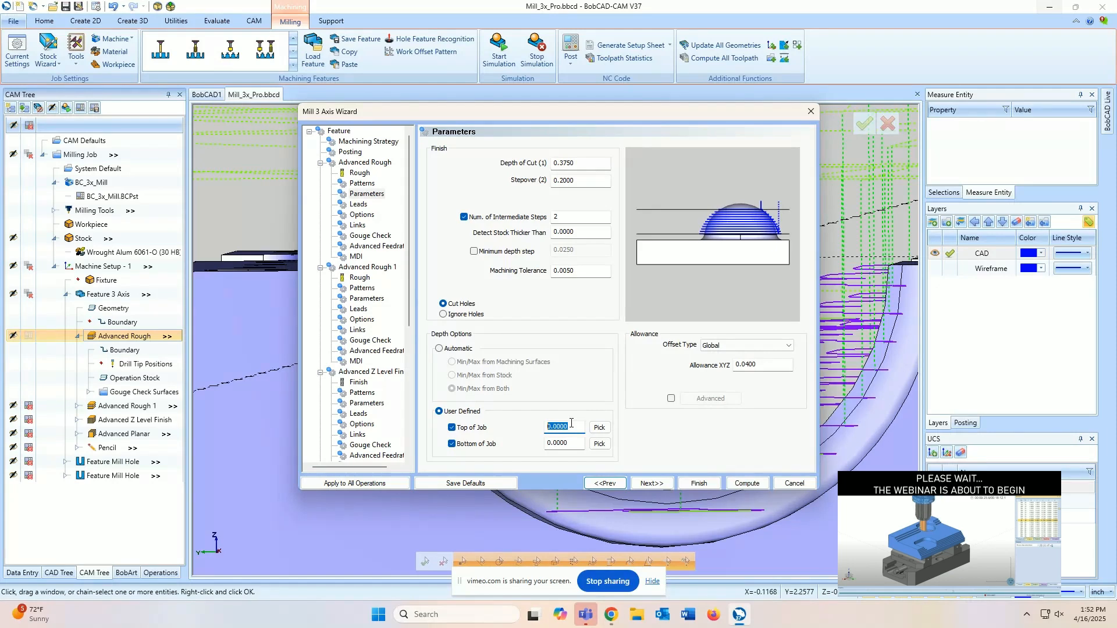
left_click(604, 431)
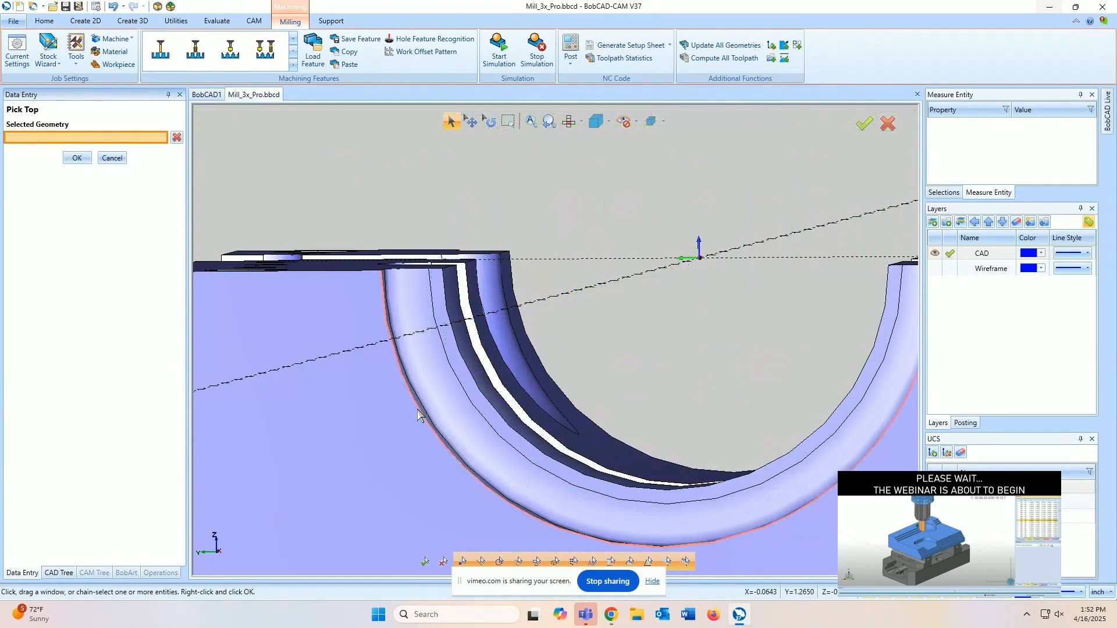
scroll(418, 410, "down", 2)
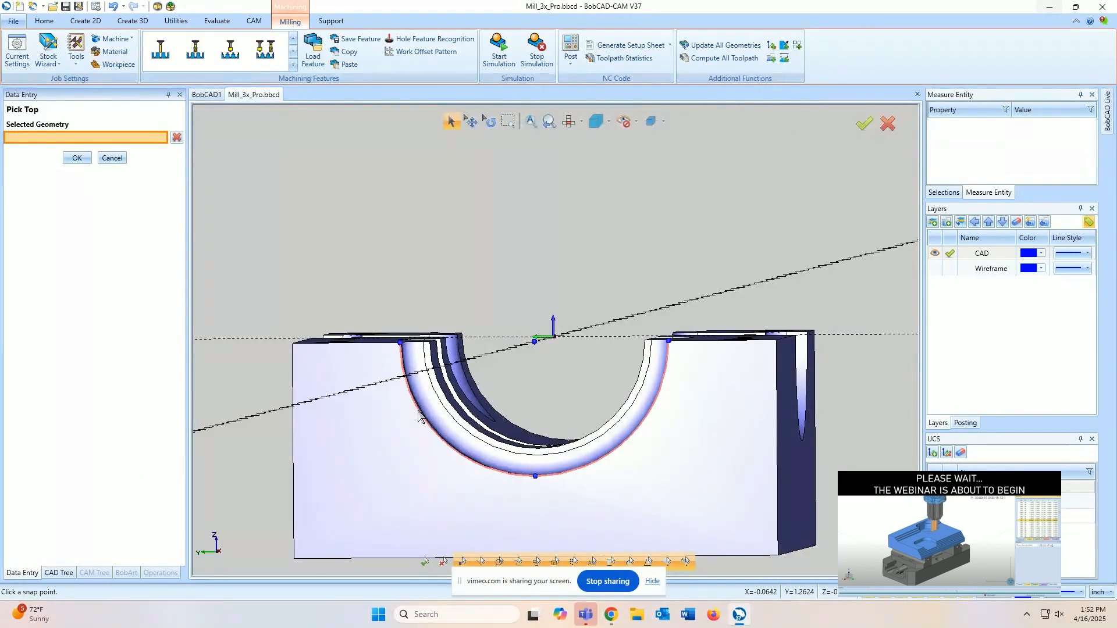
middle_click_drag(621, 363, 607, 390)
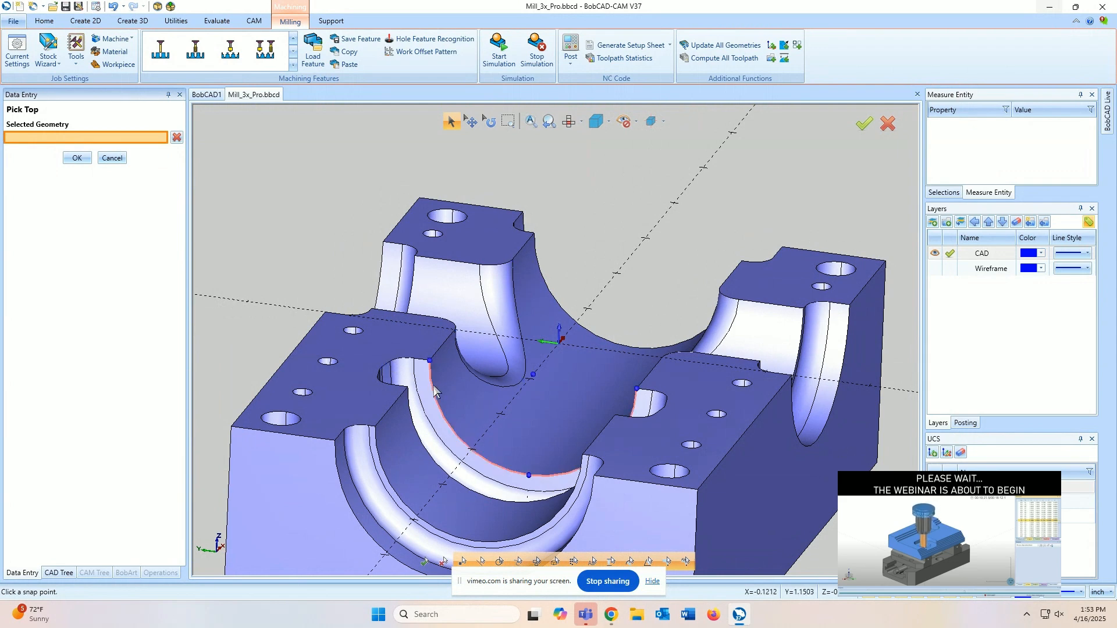
middle_click_drag(619, 471, 662, 471)
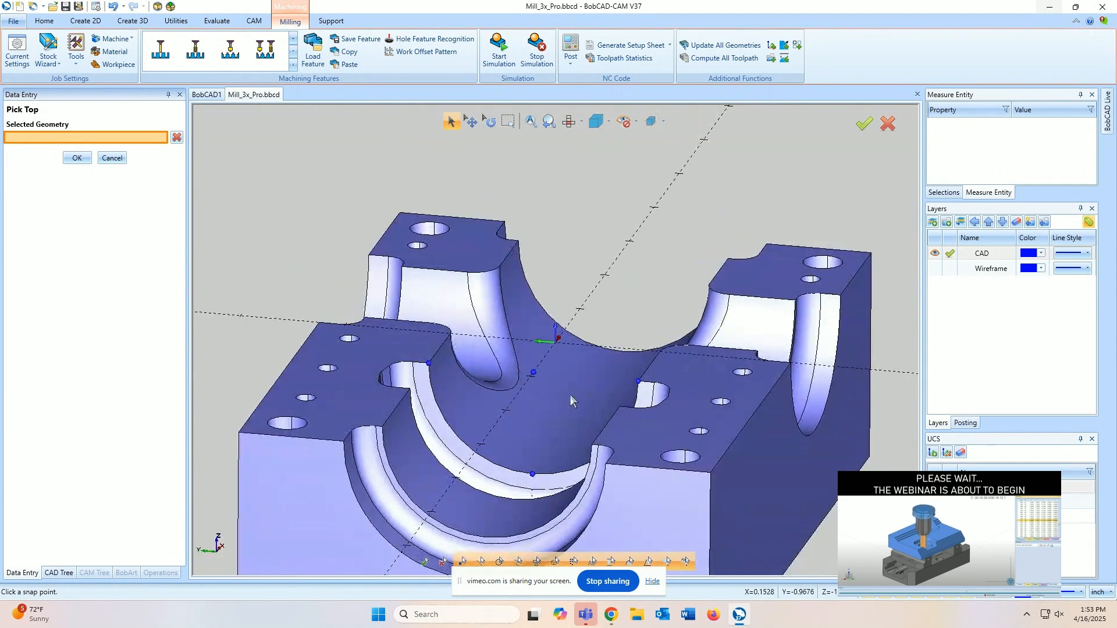
left_click(534, 373)
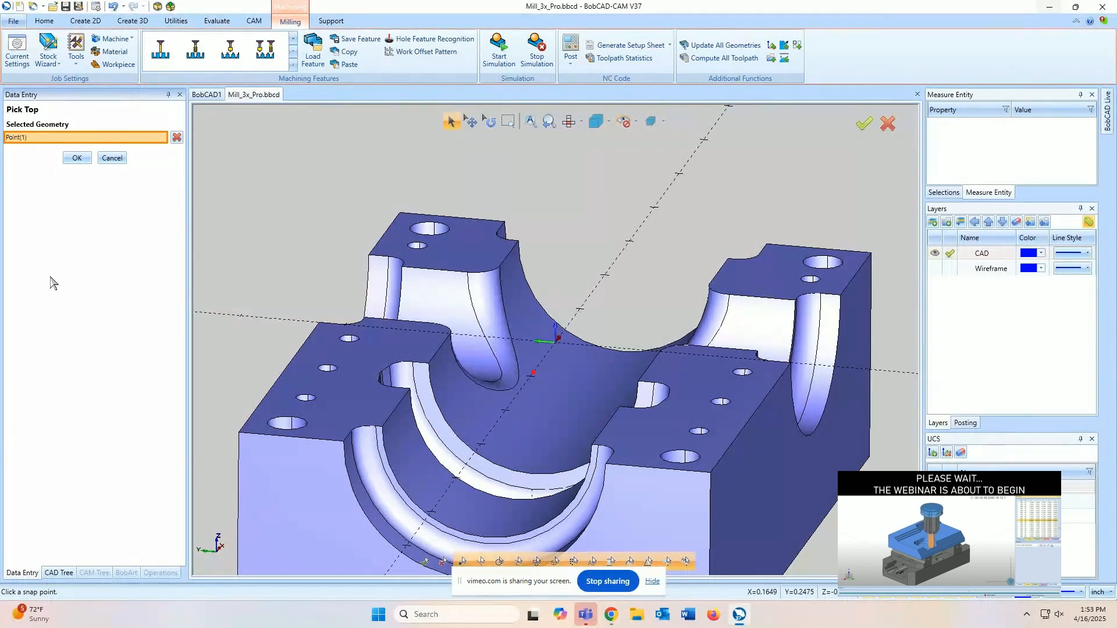
left_click(76, 157)
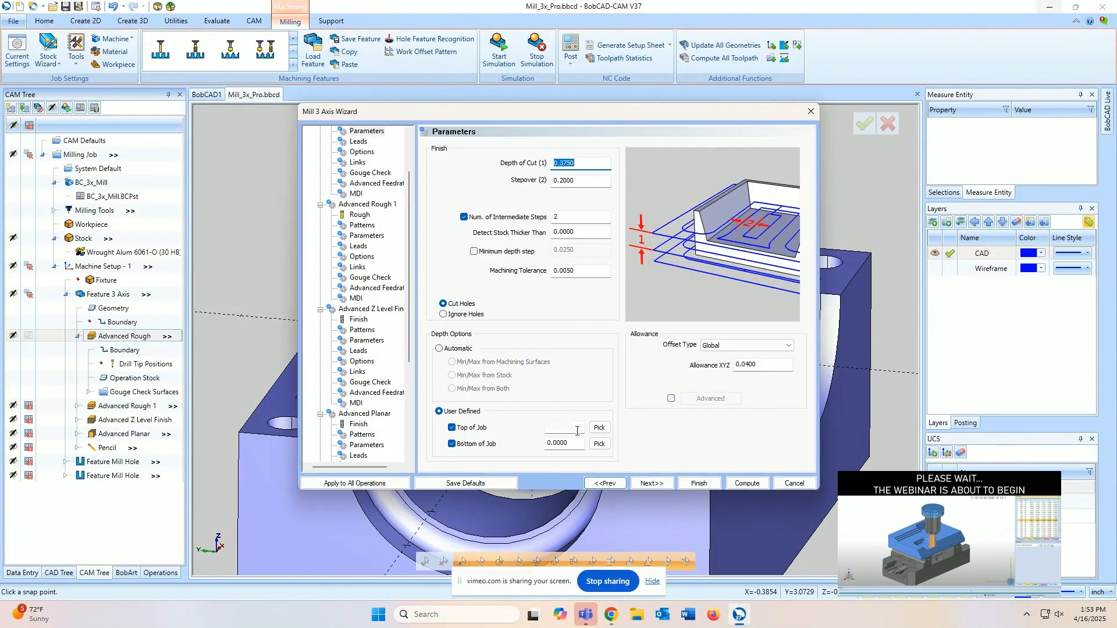
left_click(577, 430)
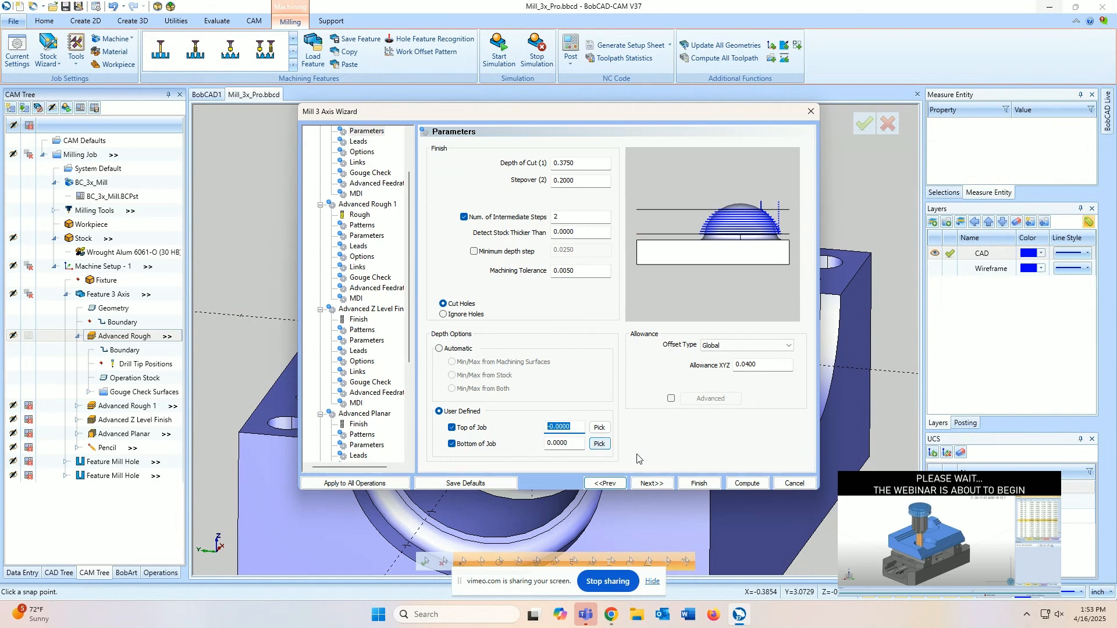
left_click(699, 483)
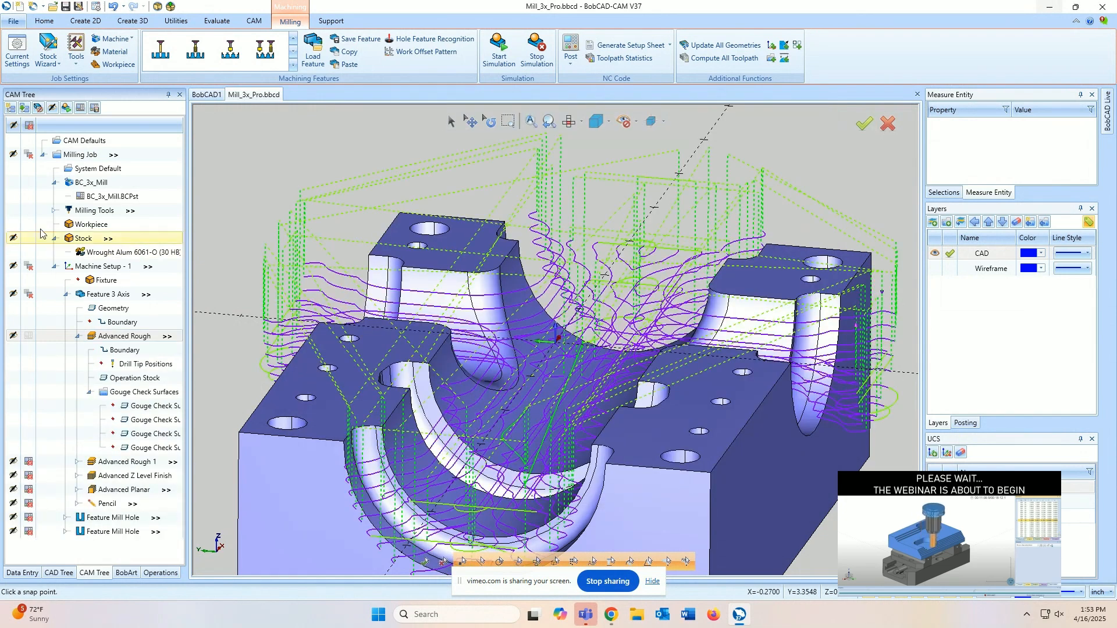
- Create a single reference point at X 0, Y 0, Z -0.5
left_click(84, 140)
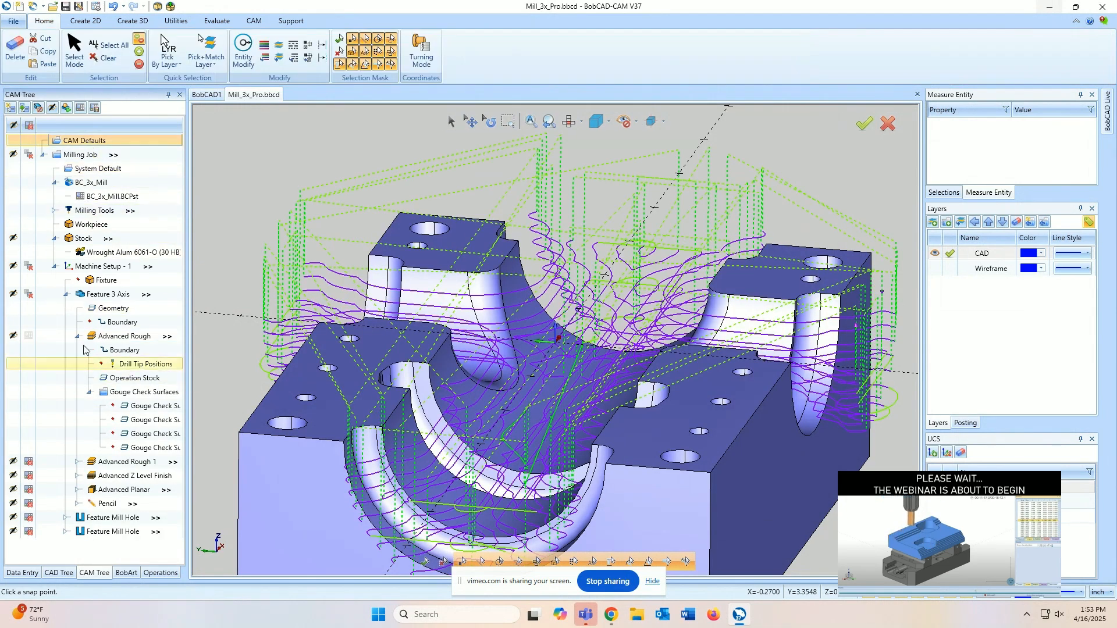
left_click(84, 296)
middle_click_drag(666, 295, 625, 295)
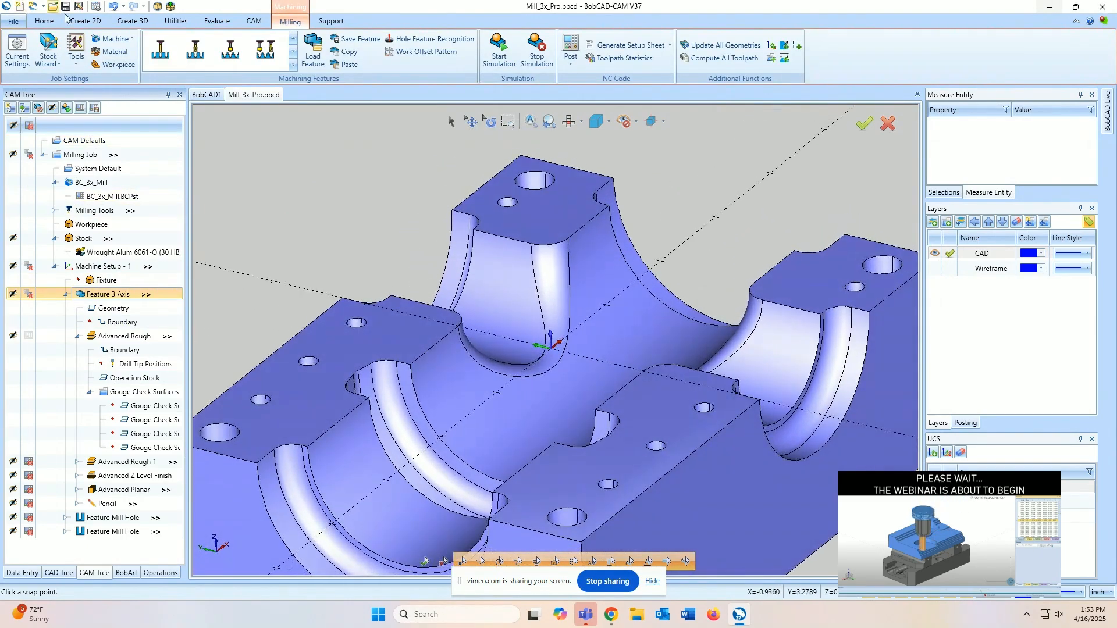
left_click(85, 21)
left_click(17, 55)
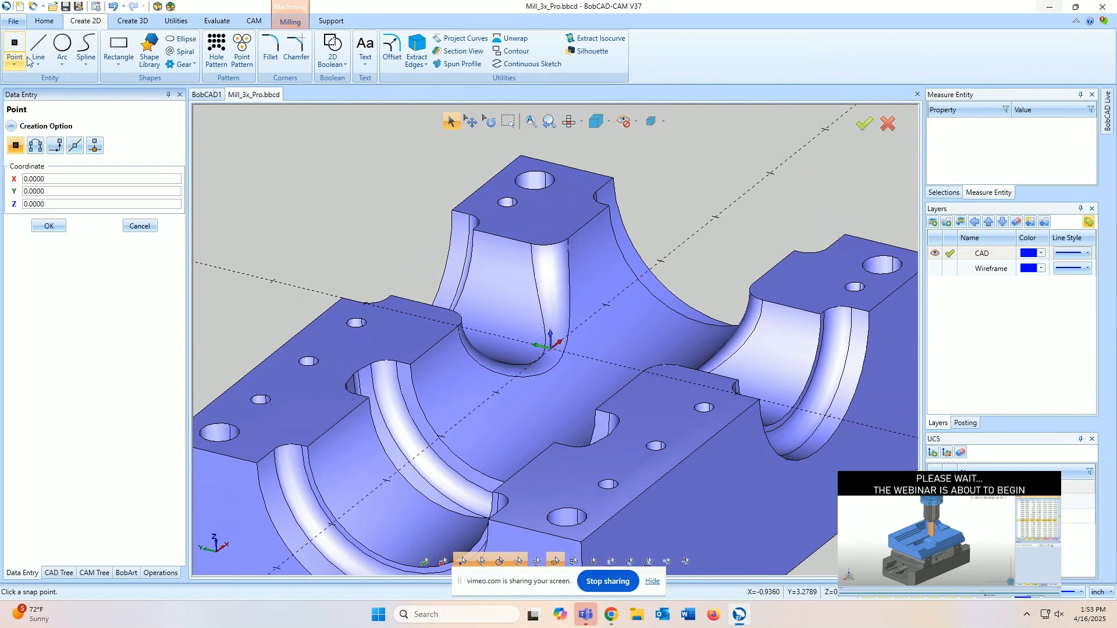
left_click(70, 204)
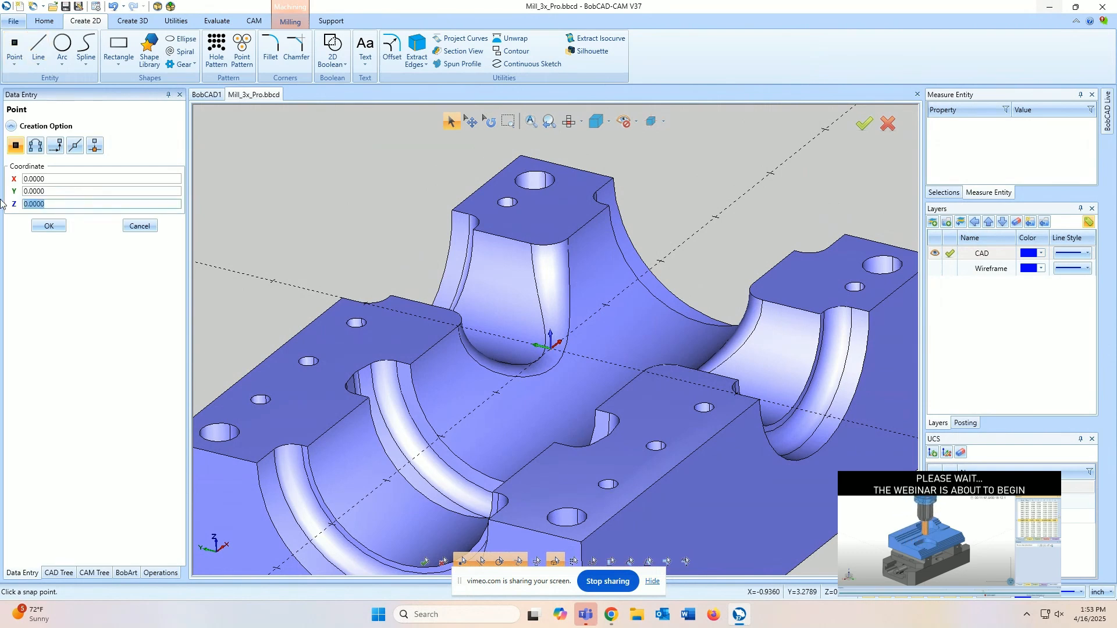
type("-.5")
key("Tab")
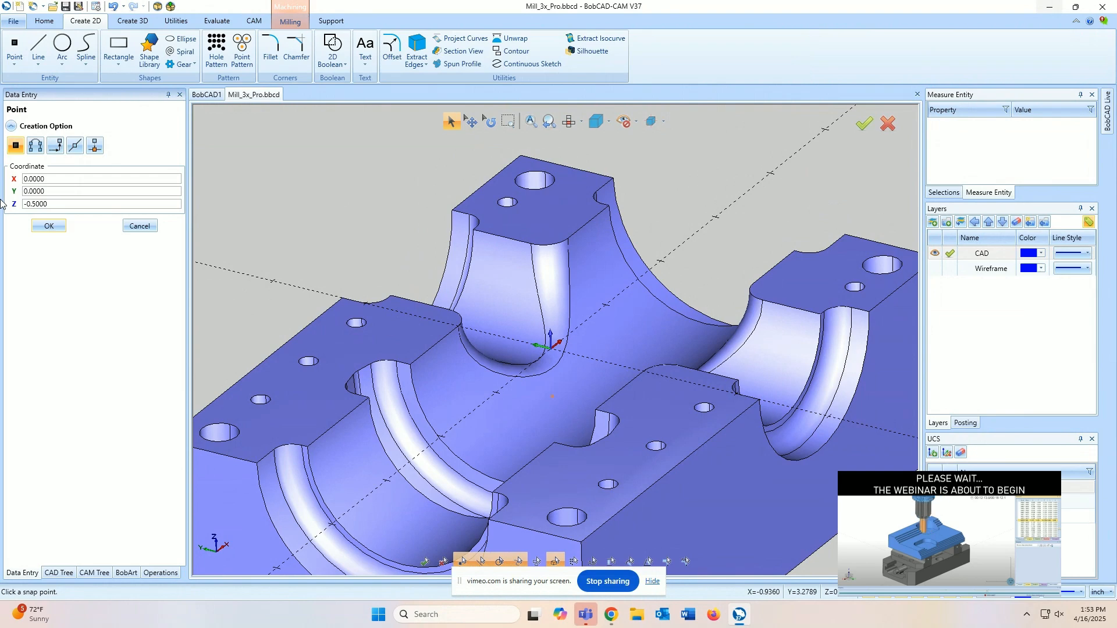
left_click(49, 226)
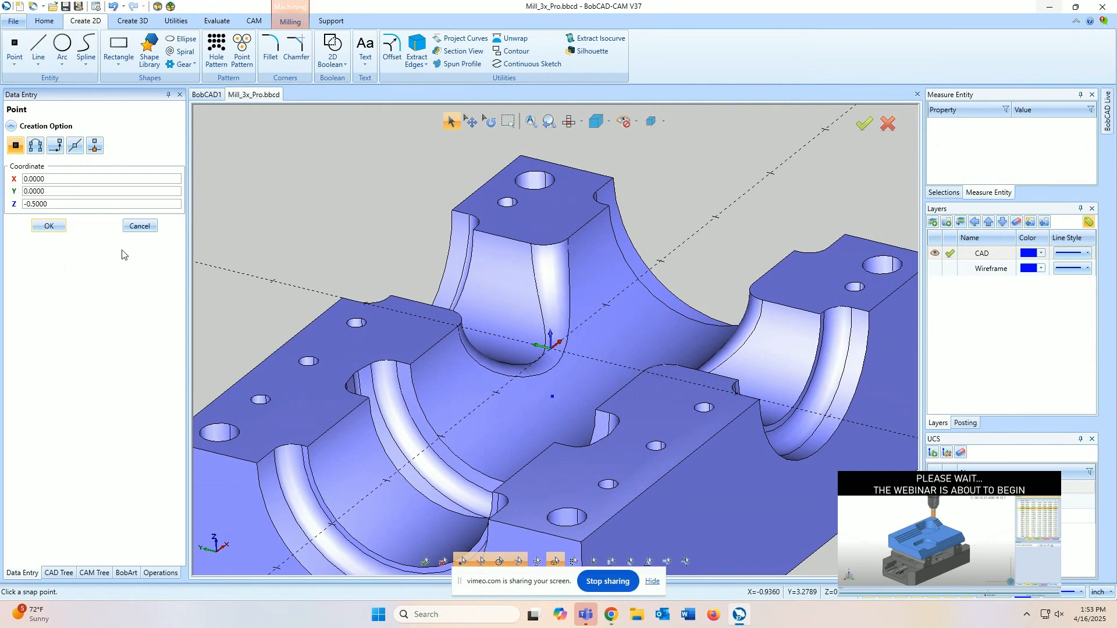
left_click(139, 226)
- Set the Advanced Rough Bottom of Job by picking the reference point below the origin, at -0.5, and accept the parameters
scroll(544, 389, "up", 5)
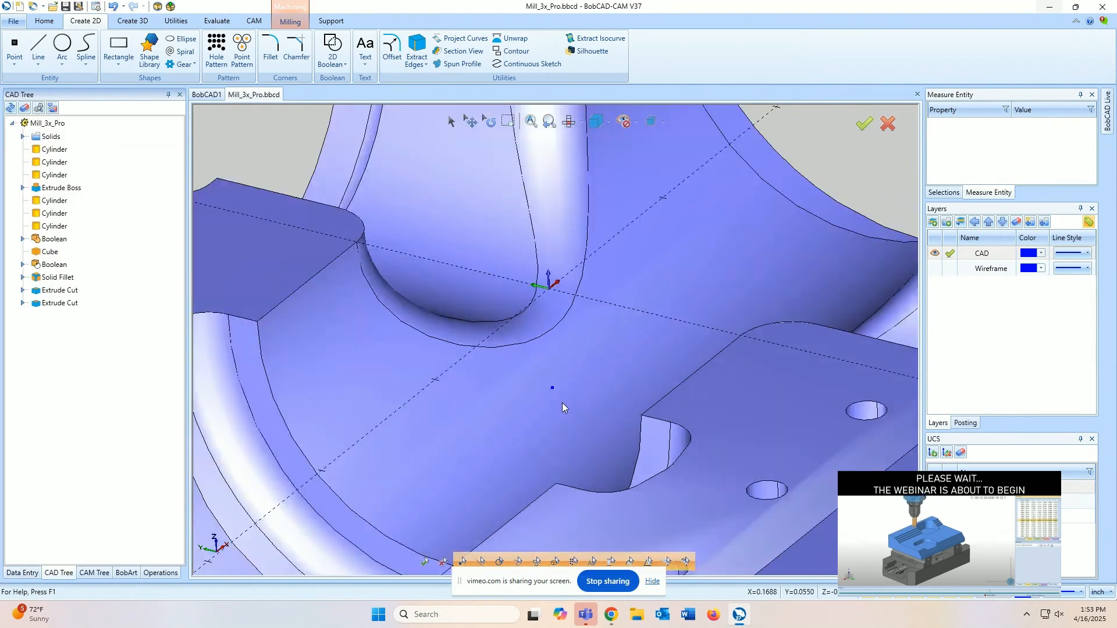
left_click(90, 574)
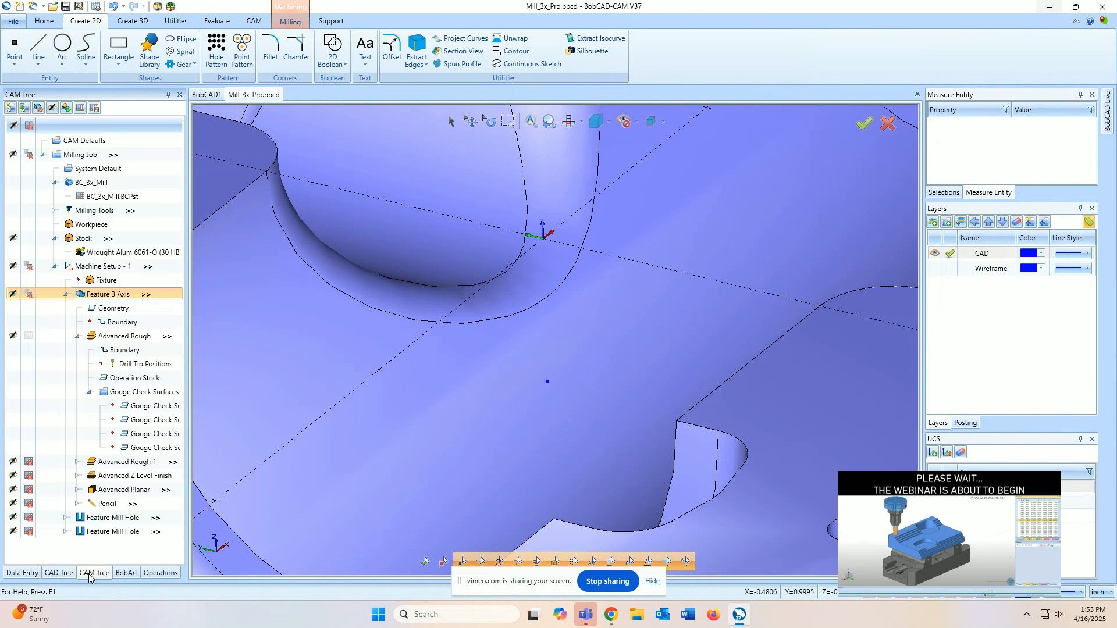
right_click(107, 267)
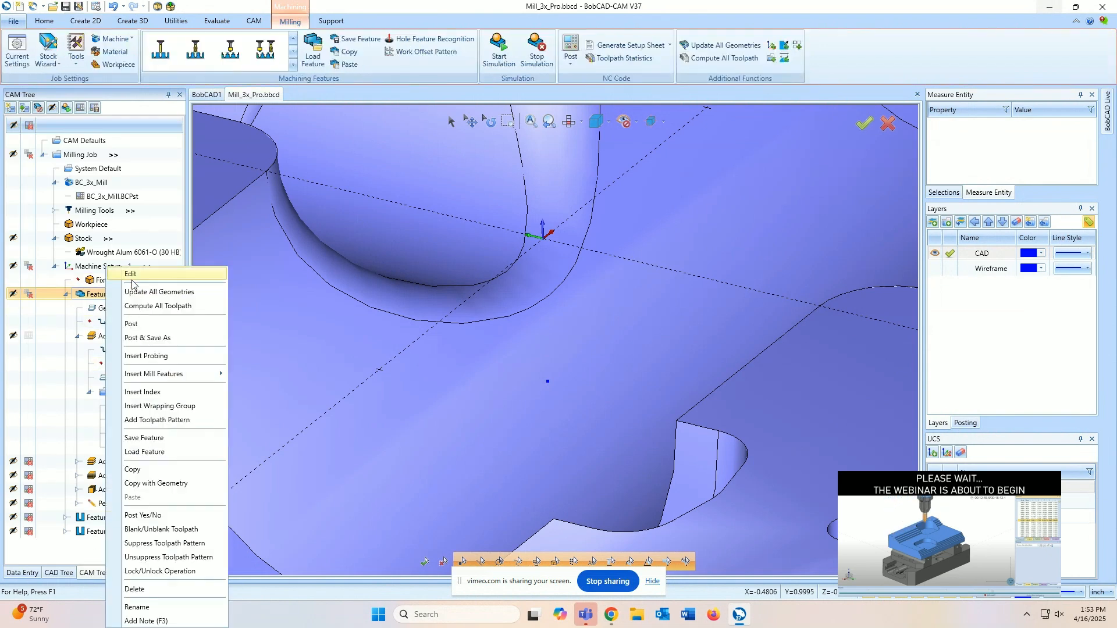
left_click(132, 276)
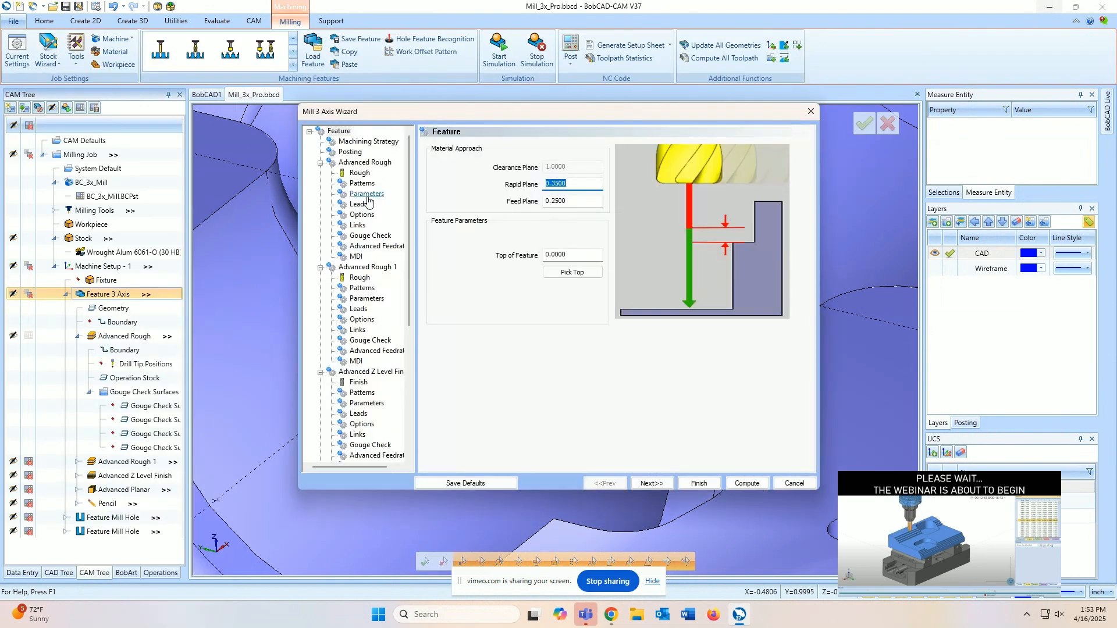
left_click(366, 195)
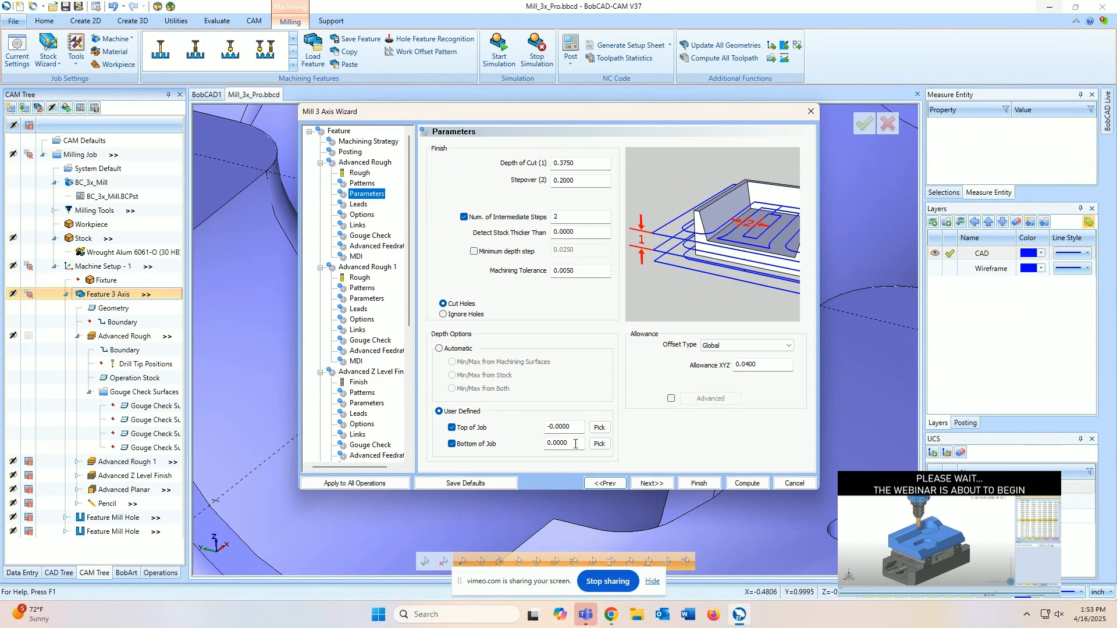
left_click(593, 445)
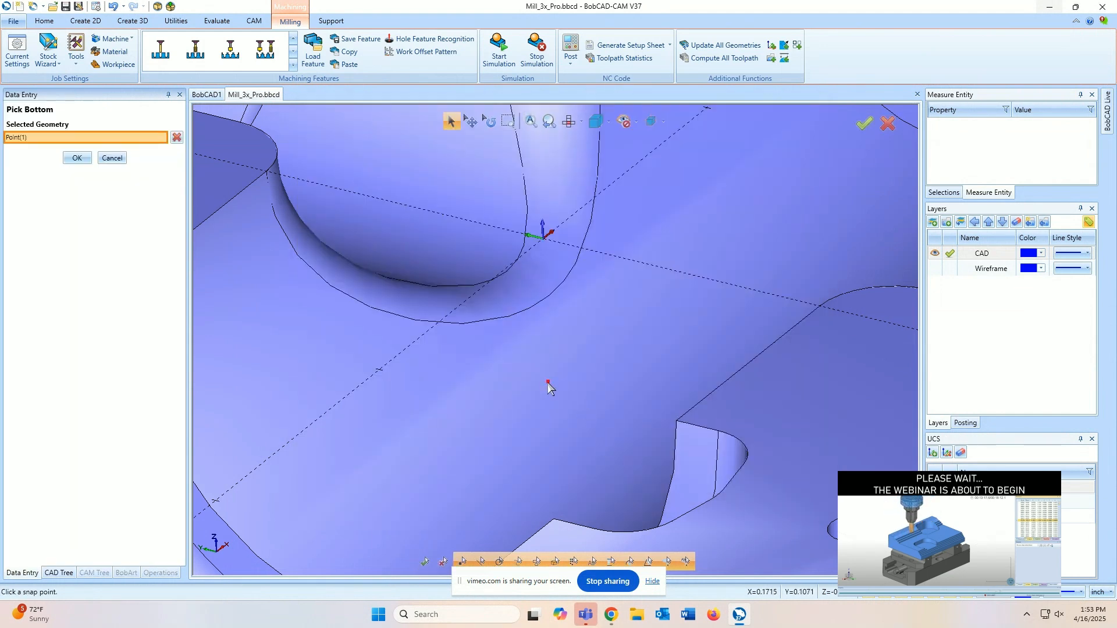
left_click(76, 157)
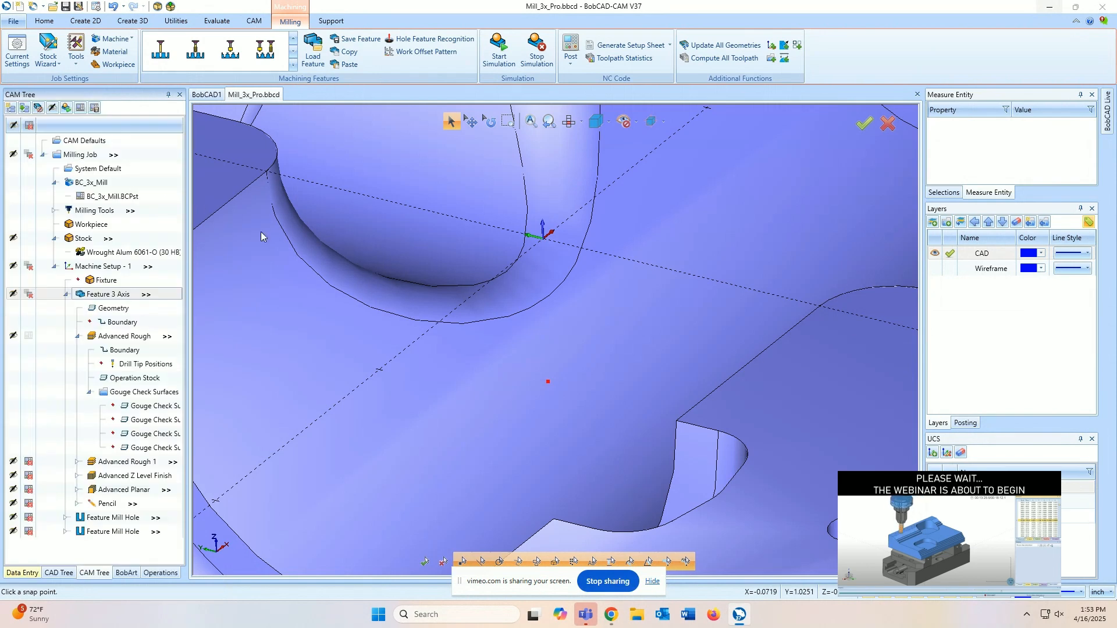
left_click(584, 442)
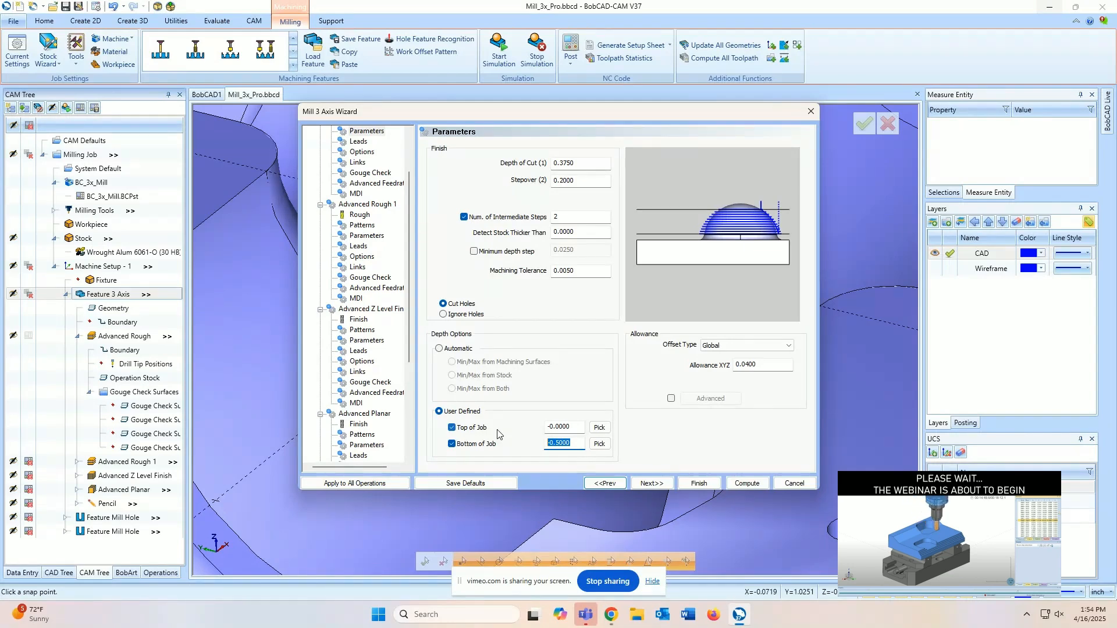
left_click(696, 484)
- Examine the Advanced Rough boundary around the cylindrical section and the operation's STL stock on the part
scroll(514, 420, "down", 3)
middle_click_drag(530, 401, 640, 418)
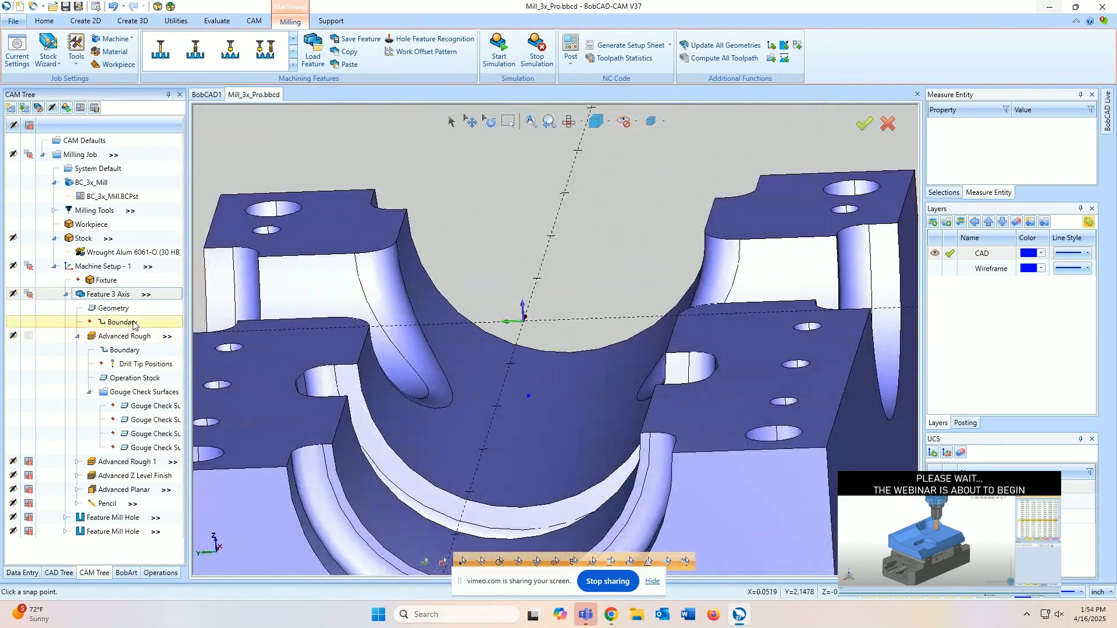
left_click(124, 349)
middle_click_drag(908, 372, 899, 365)
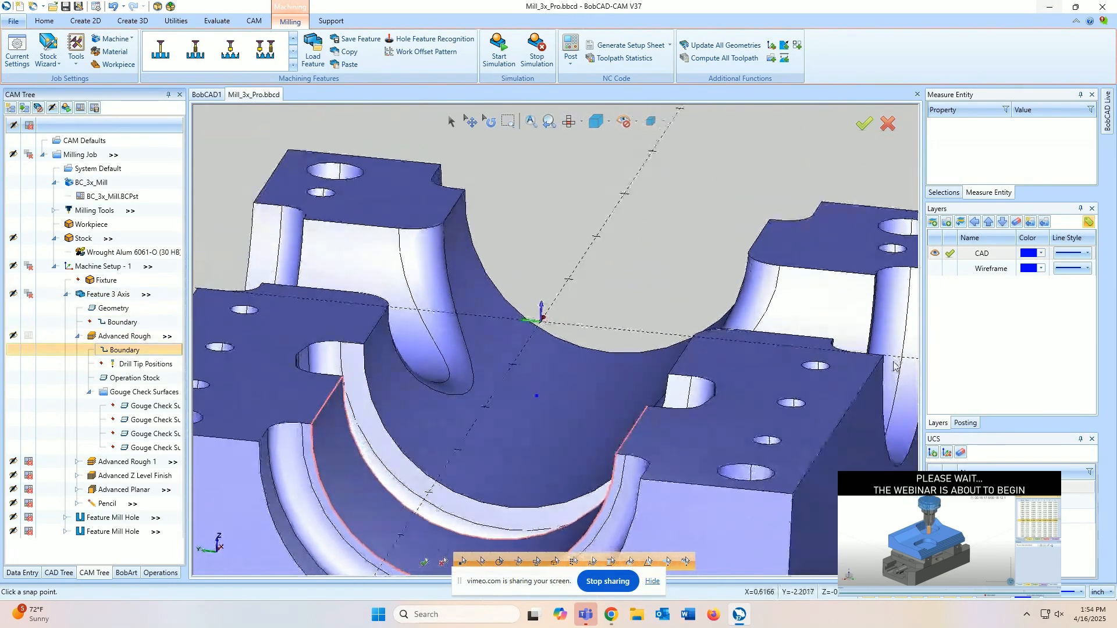
scroll(850, 372, "down", 3)
scroll(671, 477, "up", 3)
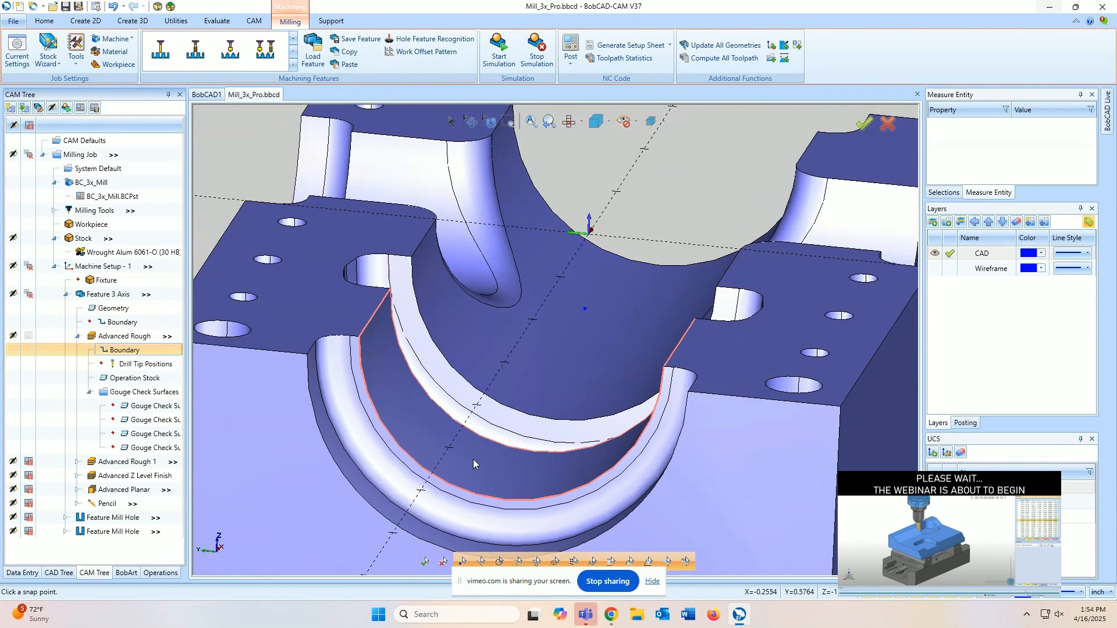
left_click(153, 378)
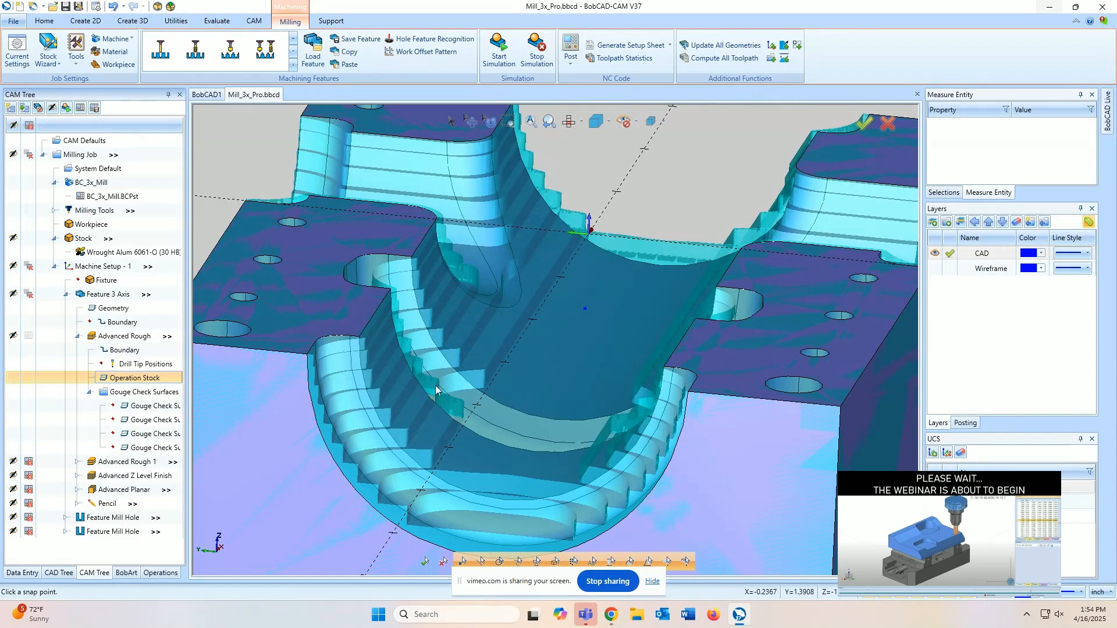
middle_click_drag(556, 309, 572, 300)
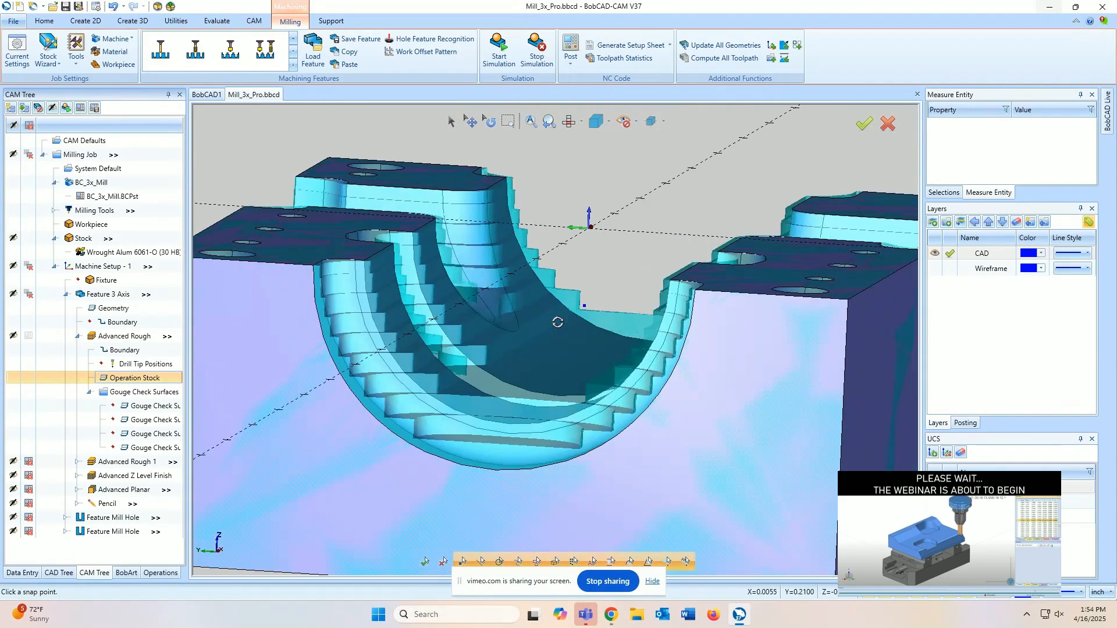
- Check the Advanced Rough pattern, parameter and lead settings, and compute the operation's toolpath
right_click(139, 337)
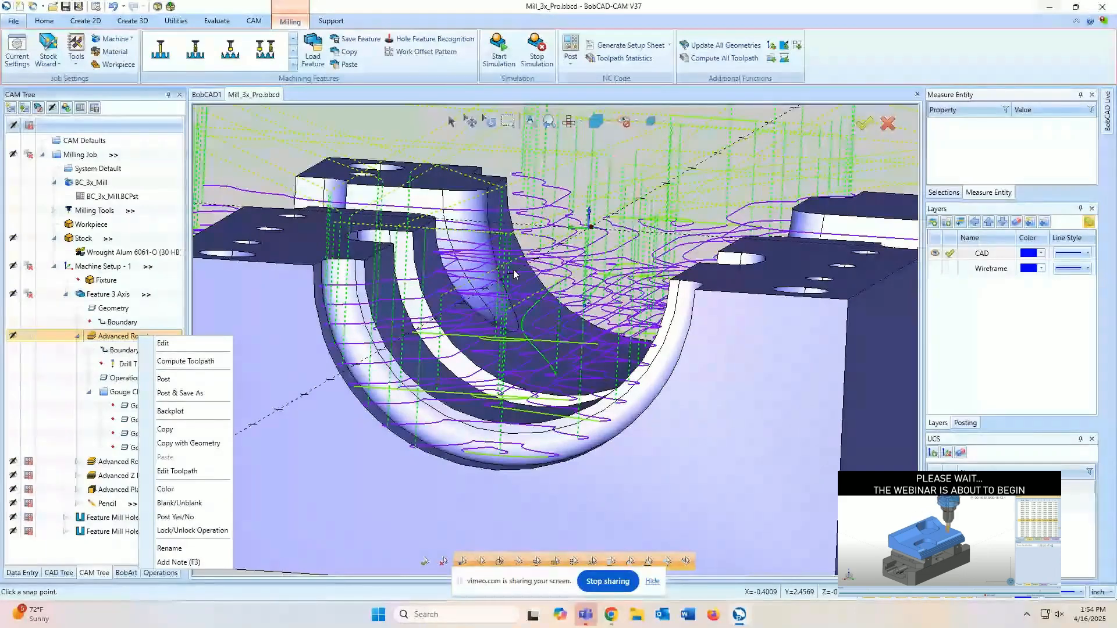
left_click(179, 344)
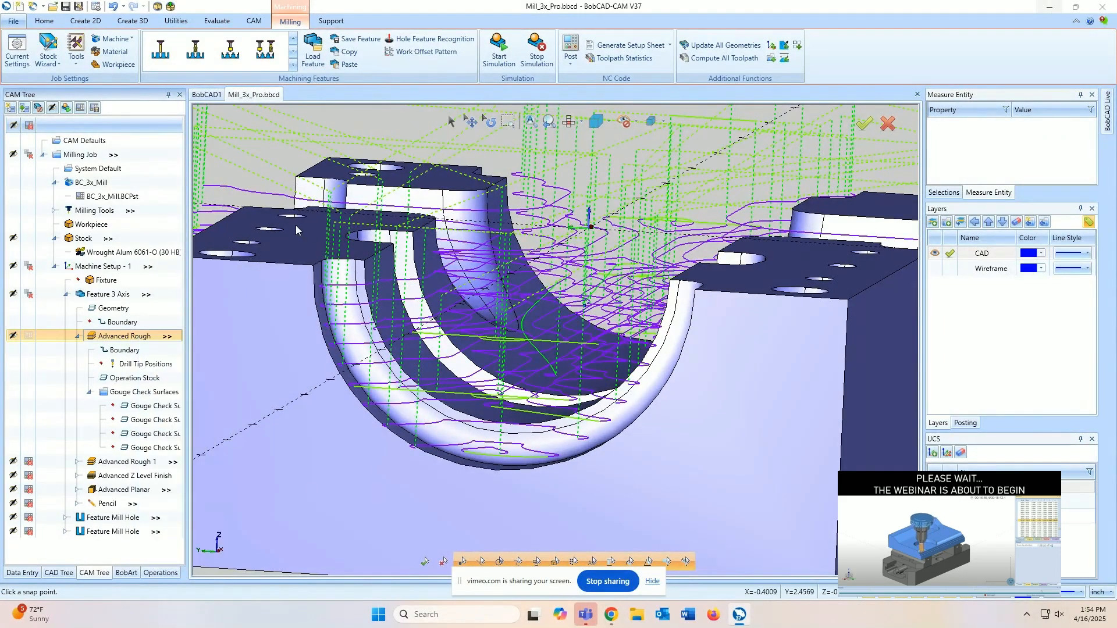
left_click(364, 154)
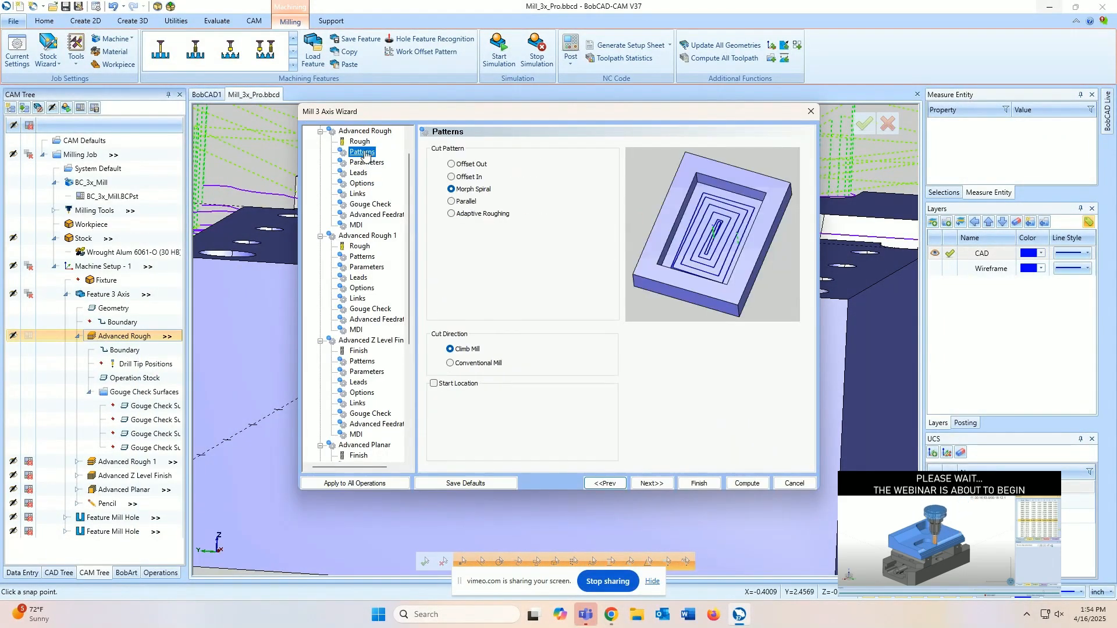
left_click(366, 163)
left_click(359, 173)
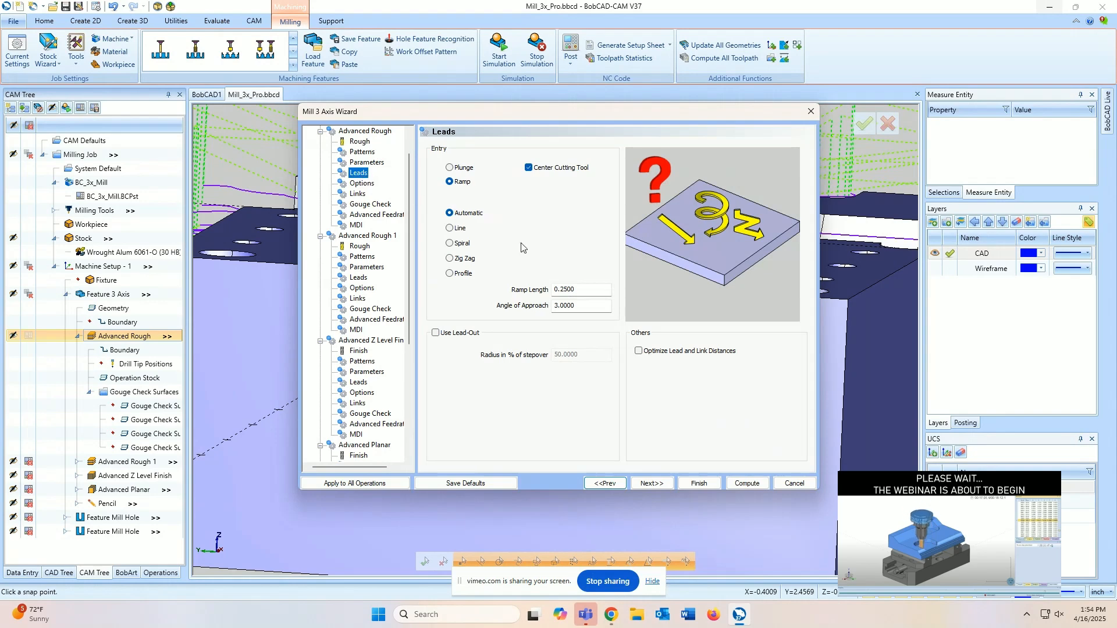
left_click(697, 484)
right_click(111, 337)
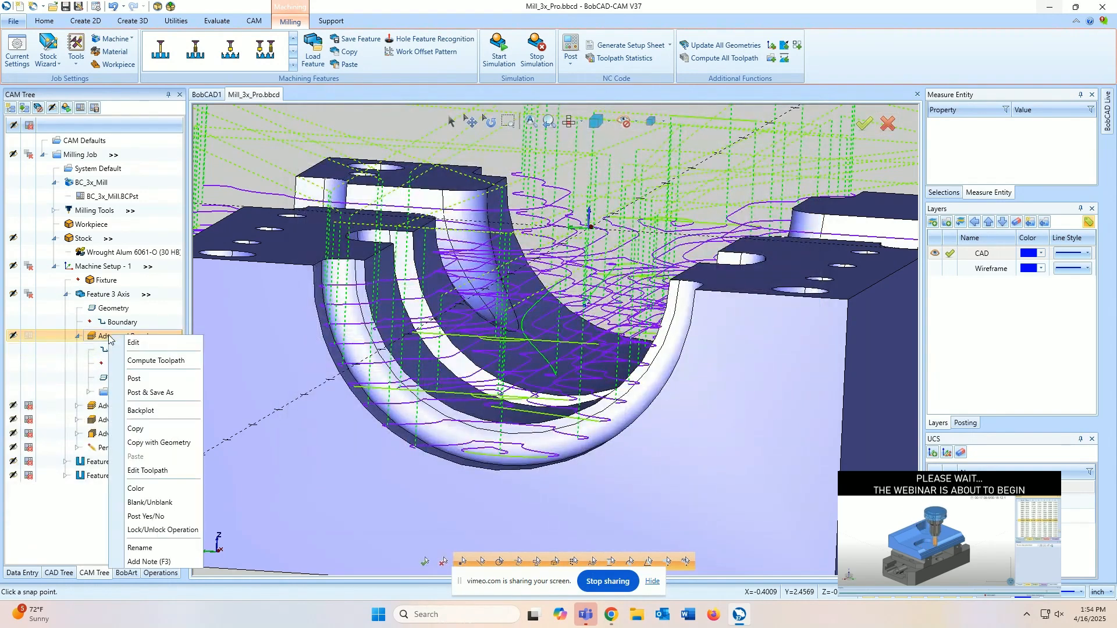
left_click(128, 362)
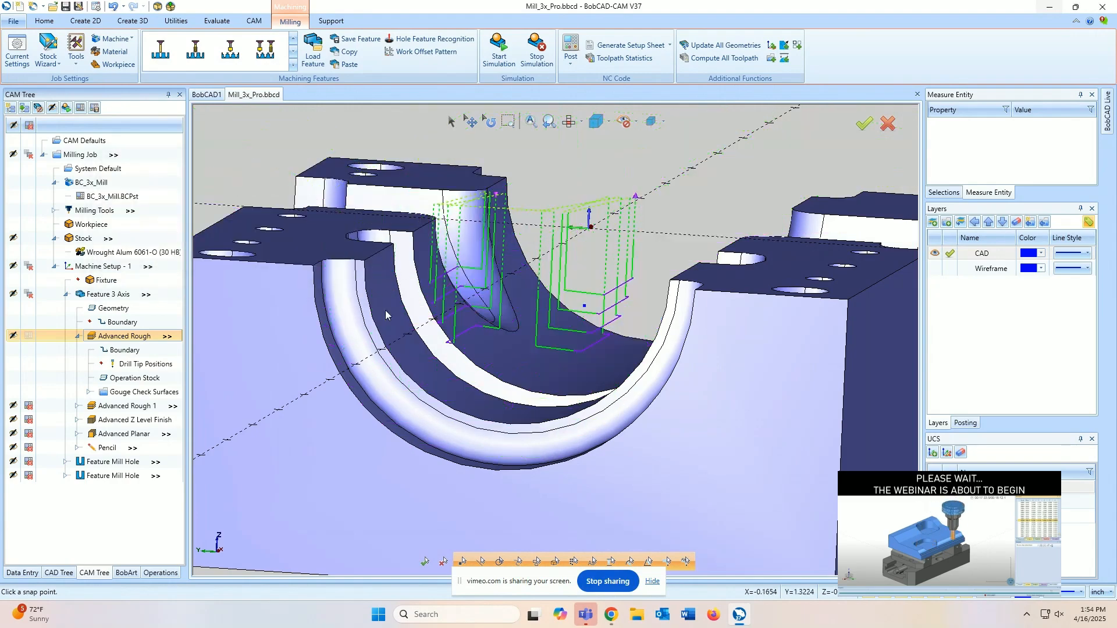
middle_click_drag(609, 313, 591, 329)
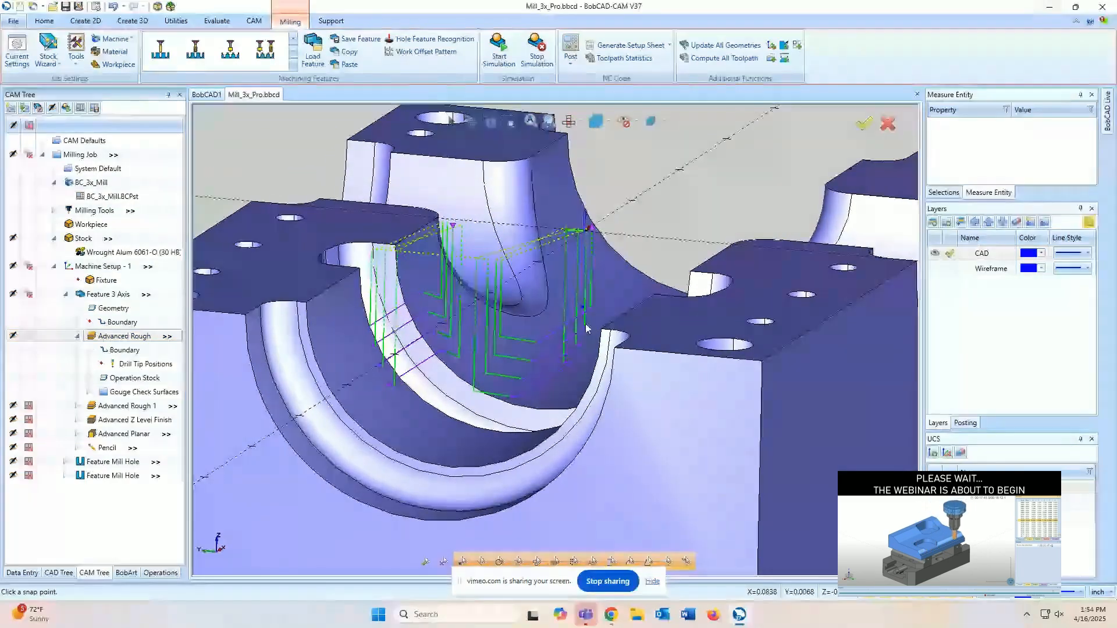
- Examine the computed Advanced Rough toolpath against the cylindrical section from several angles, checking its depth near the cavity floor
scroll(592, 330, "down", 4)
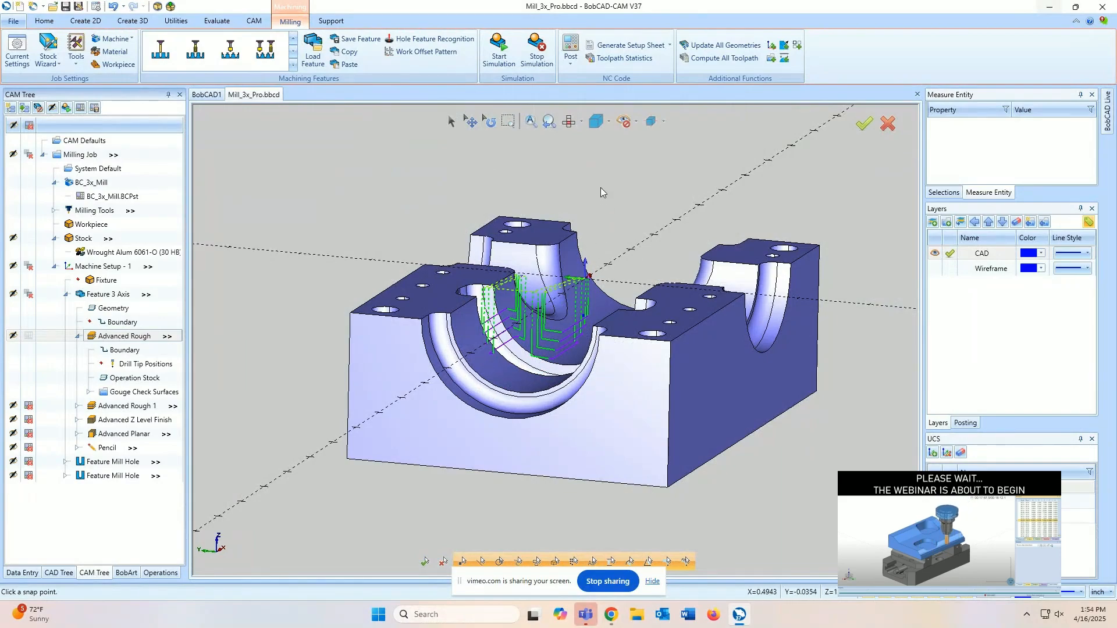
left_click(569, 121)
middle_click_drag(541, 442, 608, 336)
scroll(595, 348, "up", 7)
middle_click_drag(549, 353, 529, 348)
scroll(529, 348, "down", 3)
scroll(566, 250, "up", 4)
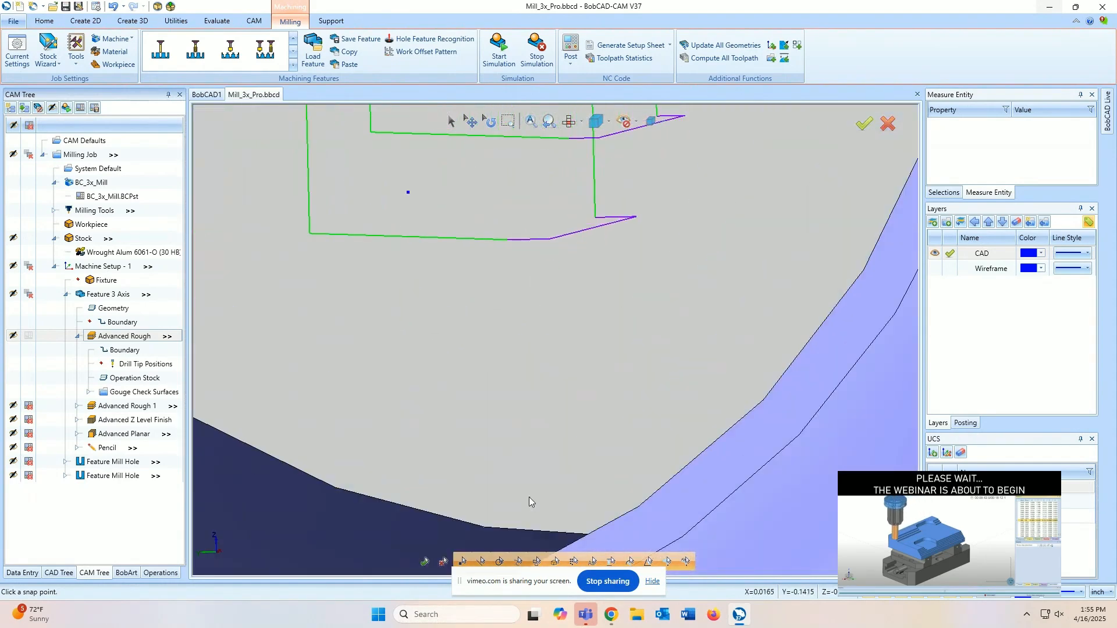
scroll(515, 417, "up", 3)
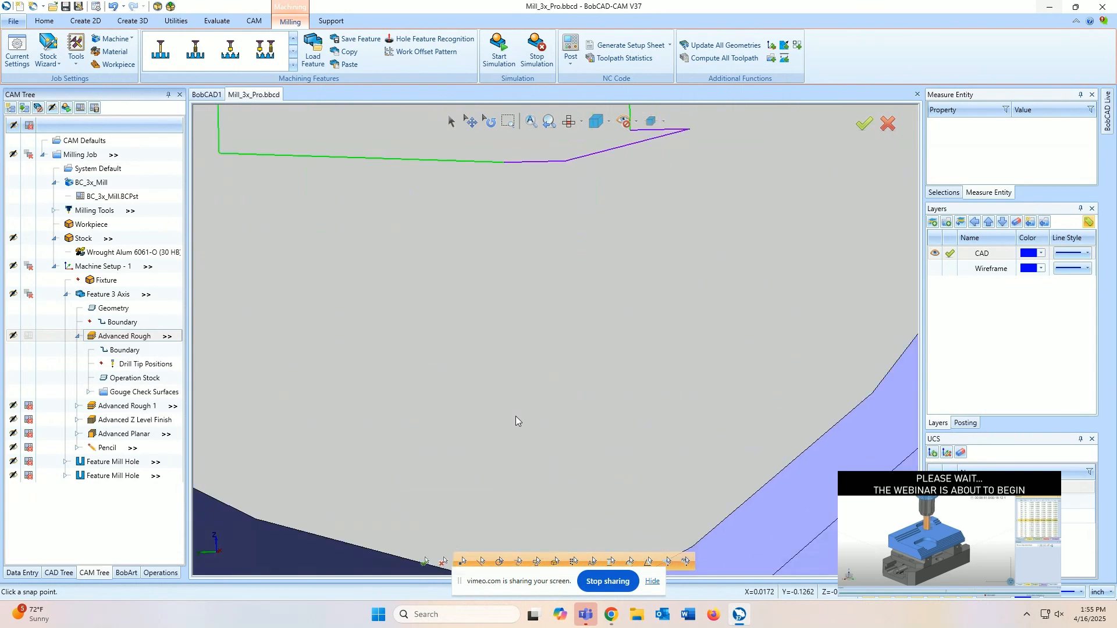
scroll(515, 416, "down", 10)
scroll(544, 378, "down", 3)
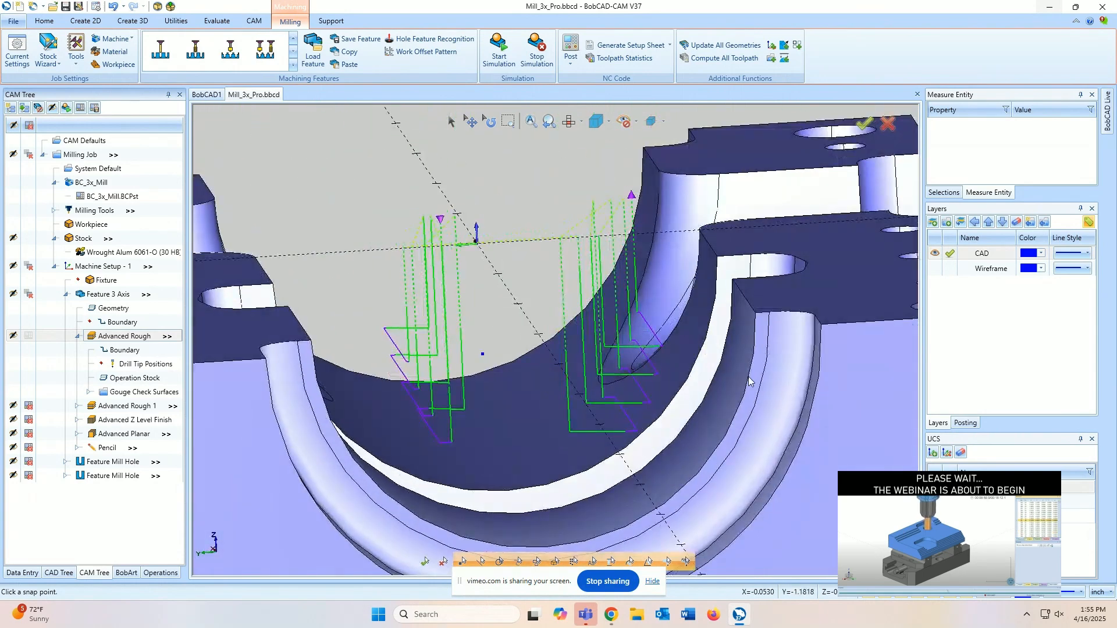
scroll(725, 379, "up", 6)
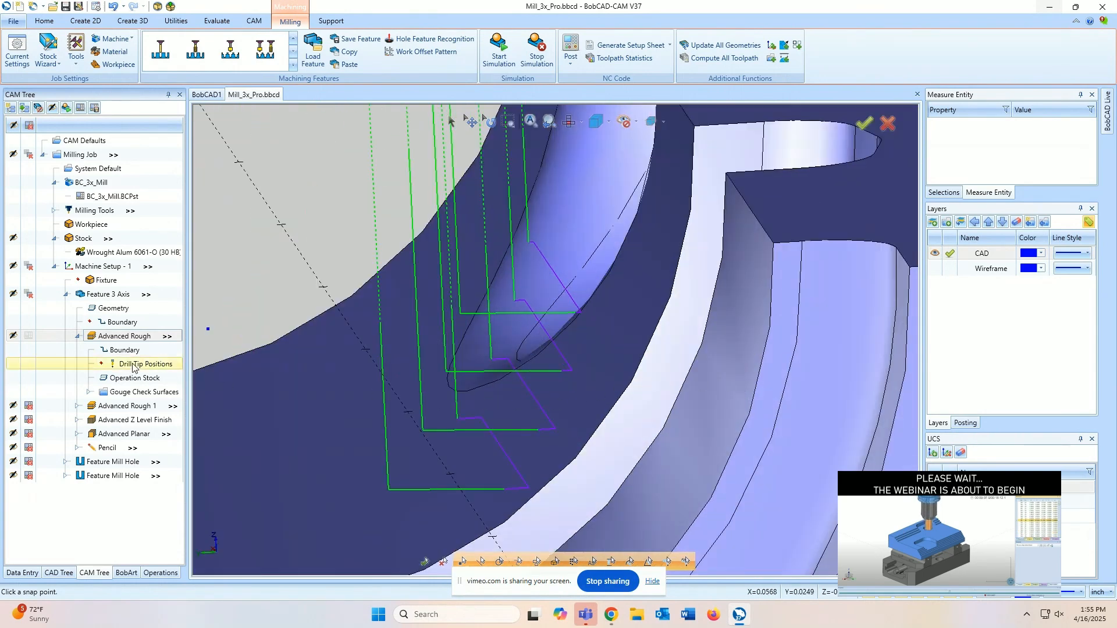
- Open the Advanced Rough operation stock, inspect the stock.stl leftover material against the part, and leave the geometry selection without changes
left_click(143, 378)
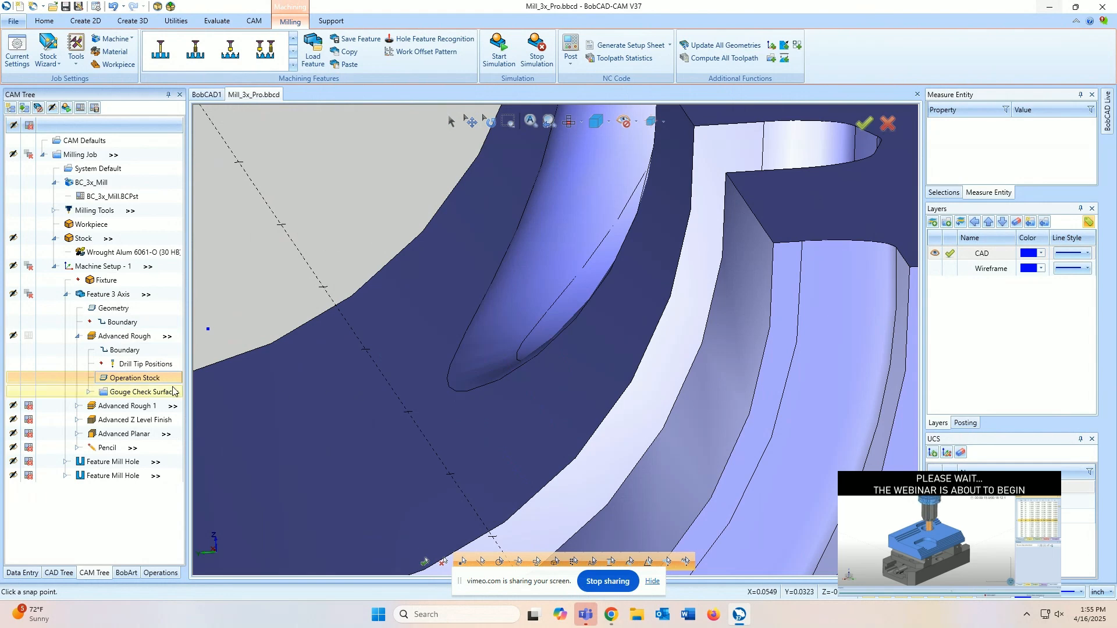
scroll(584, 381, "down", 5)
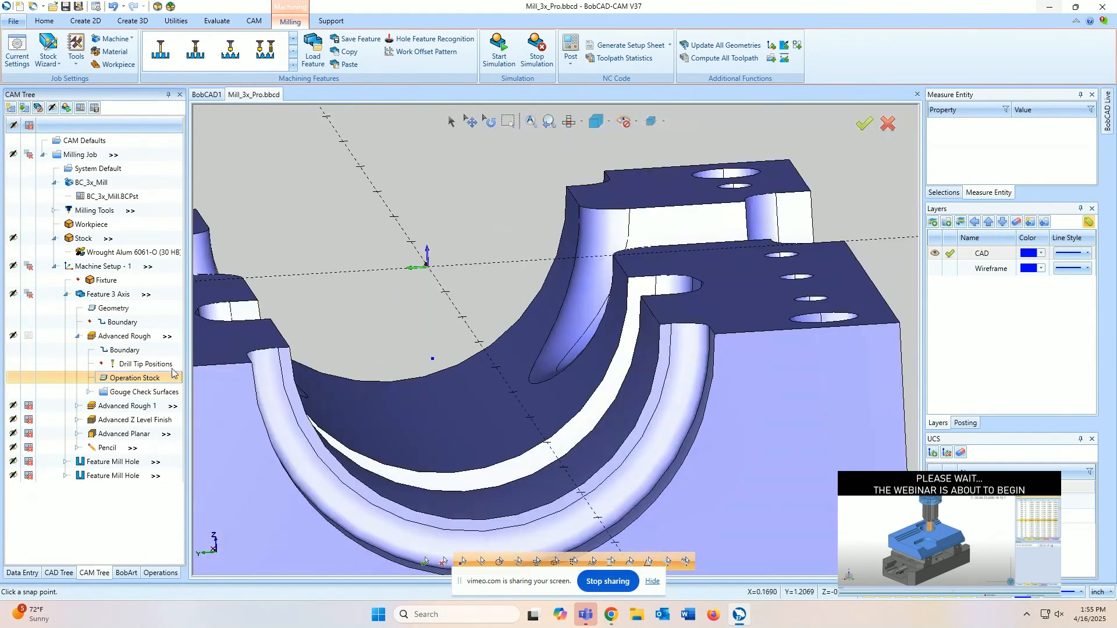
left_click(116, 351)
left_click(120, 380)
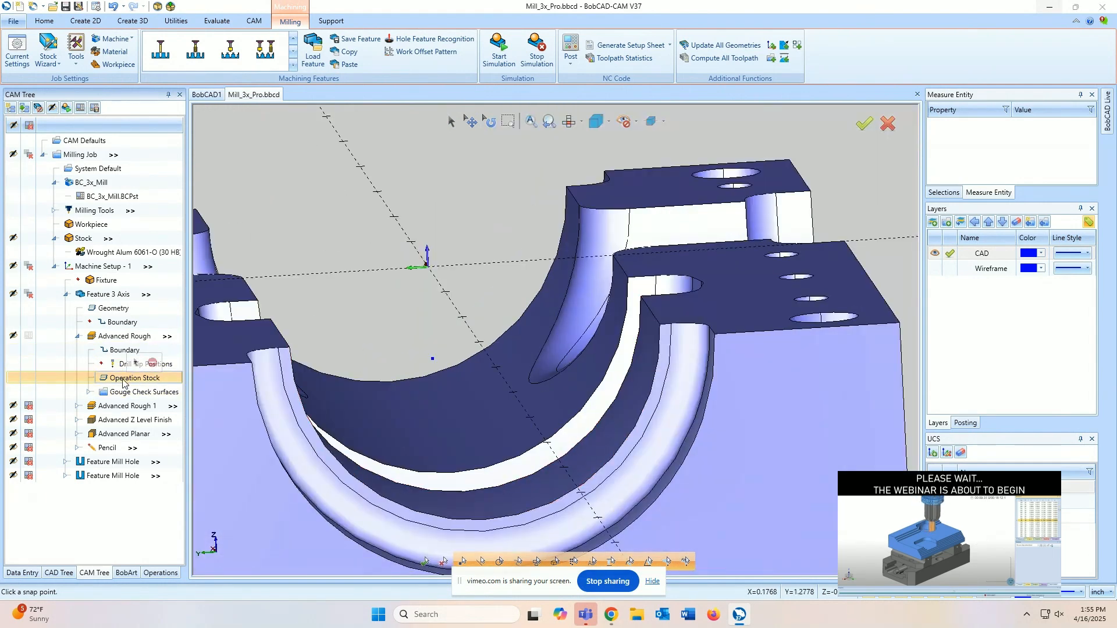
scroll(681, 374, "down", 4)
middle_click_drag(680, 374, 626, 386)
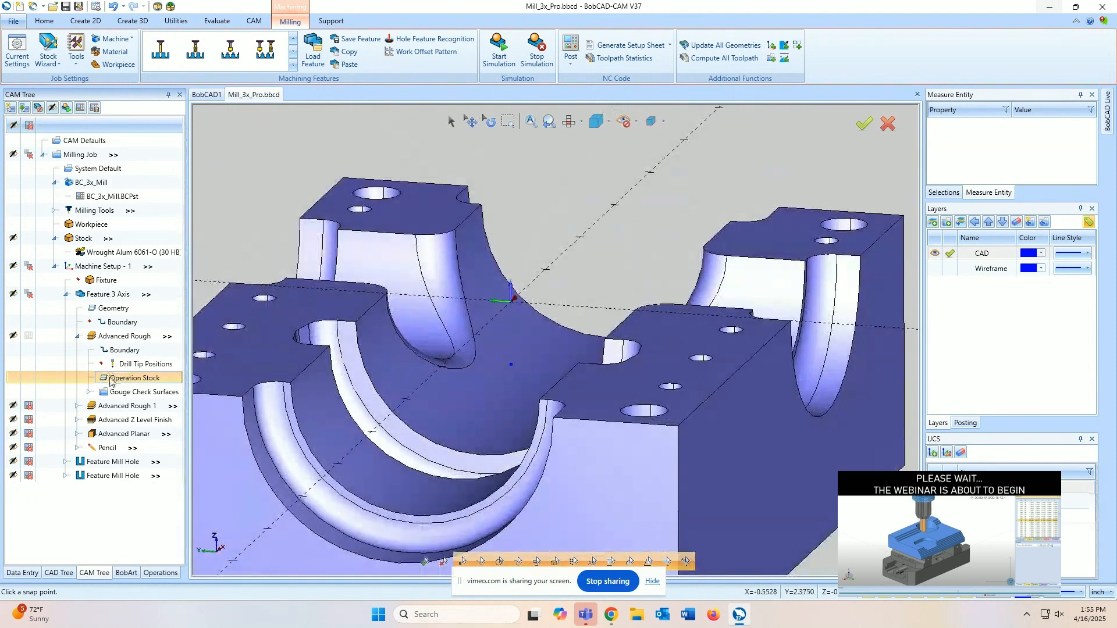
scroll(495, 375, "down", 3)
middle_click_drag(495, 375, 494, 428)
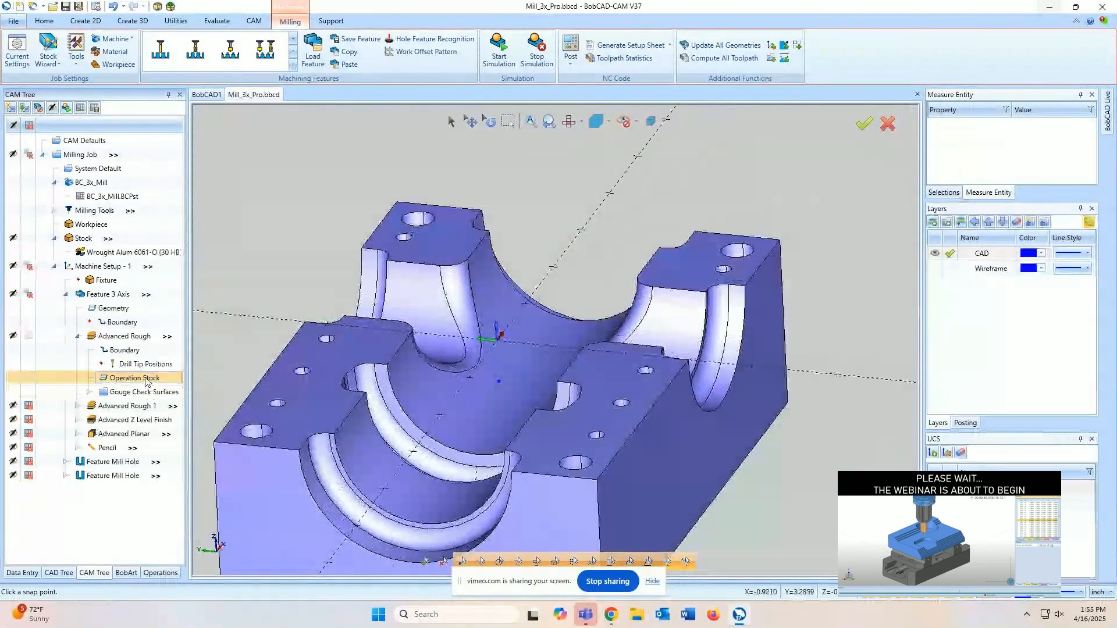
left_click(129, 324)
double_click(122, 382)
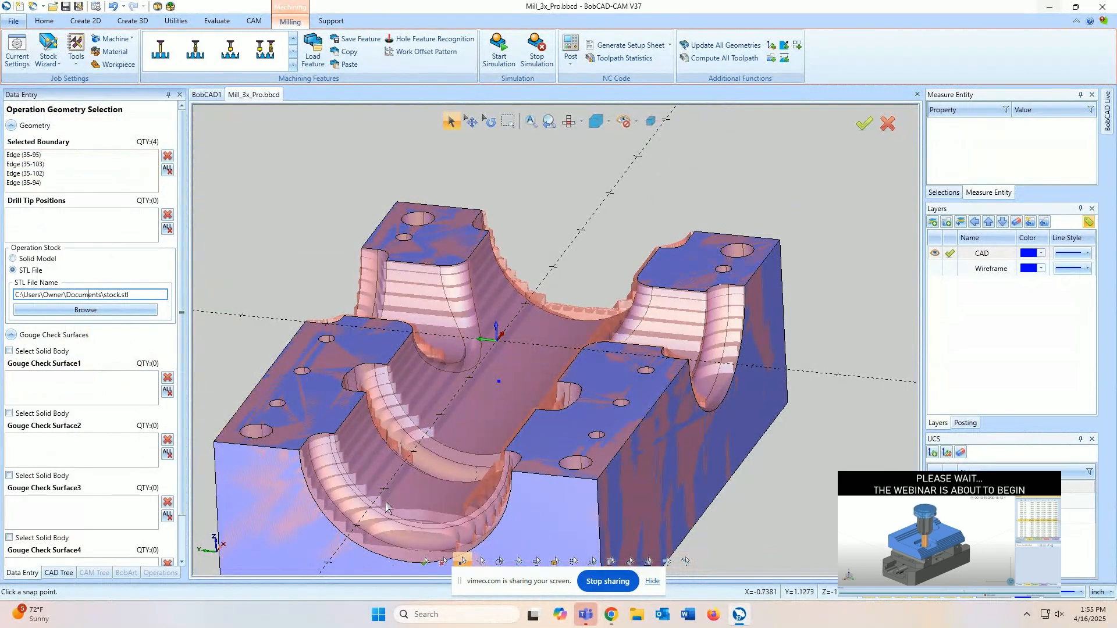
scroll(385, 506, "up", 2)
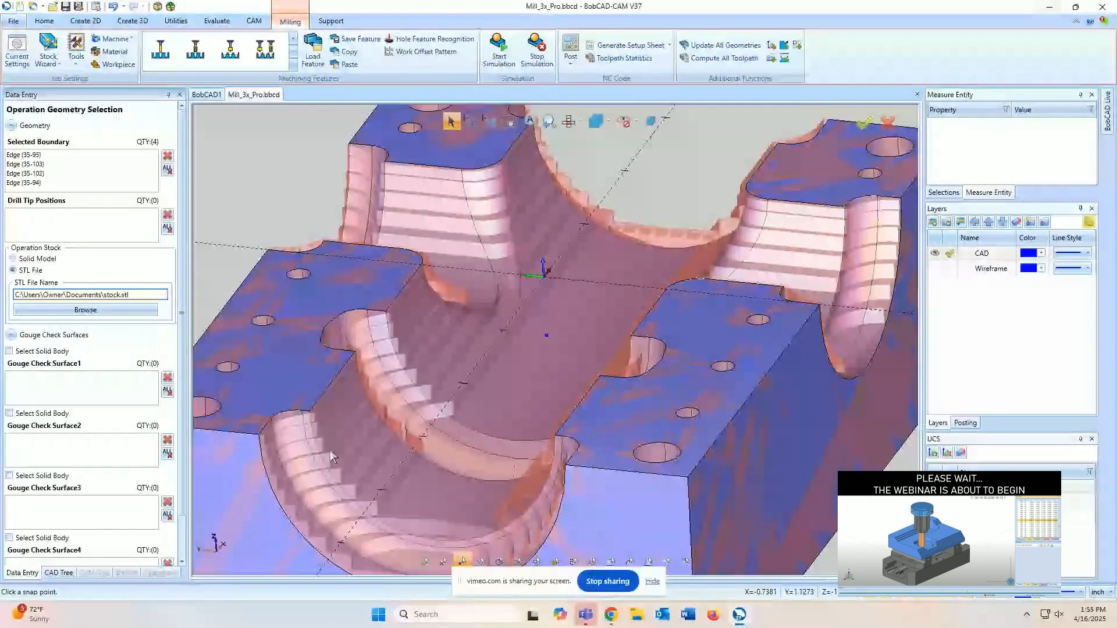
scroll(329, 449, "up", 2)
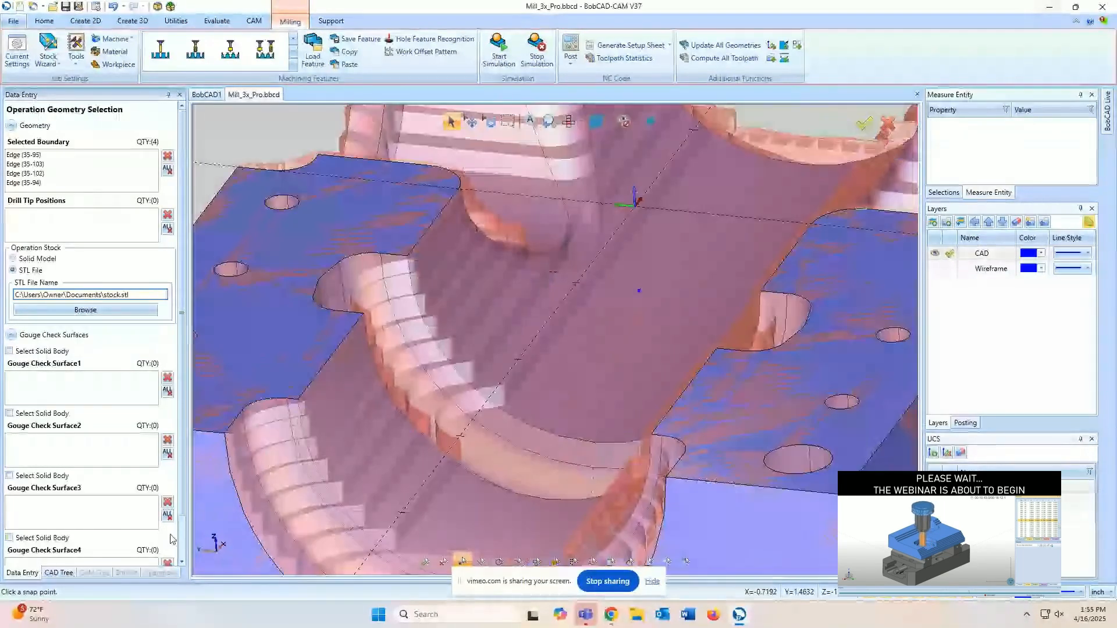
scroll(173, 539, "down", 2)
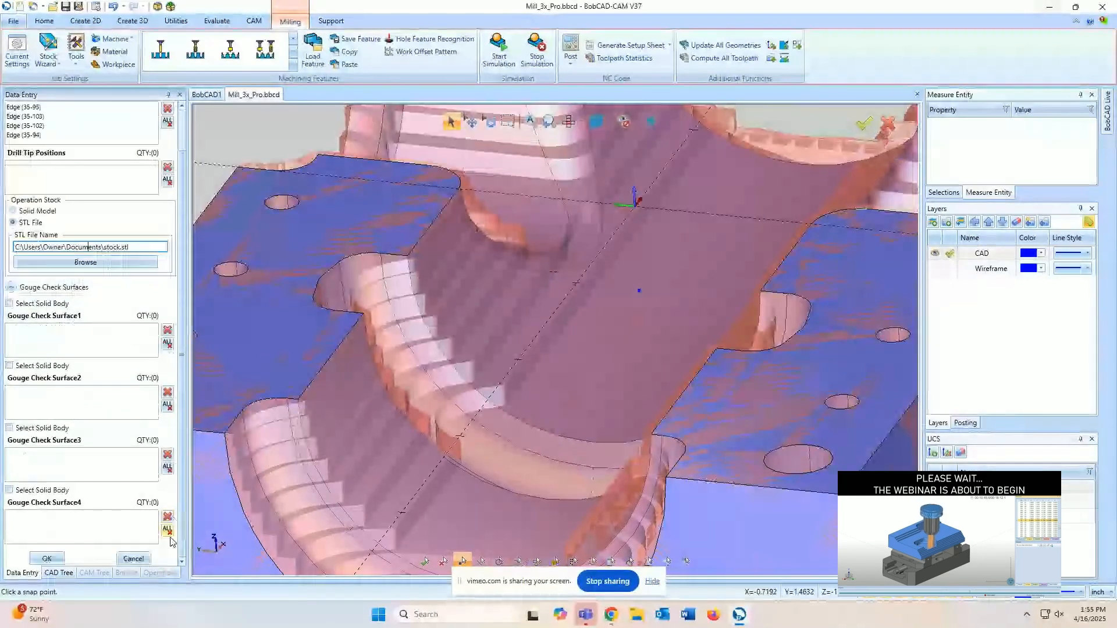
left_click(123, 559)
scroll(437, 425, "down", 2)
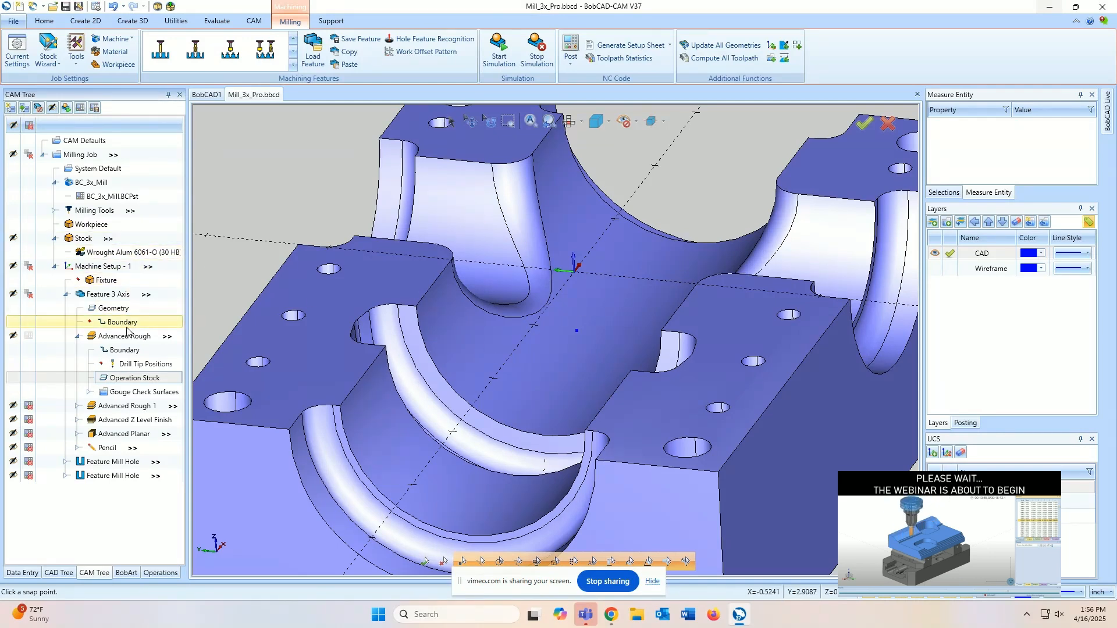
- Set the Simulation Window option to Separate Window in the system's CAM settings and accept the settings
left_click(24, 22)
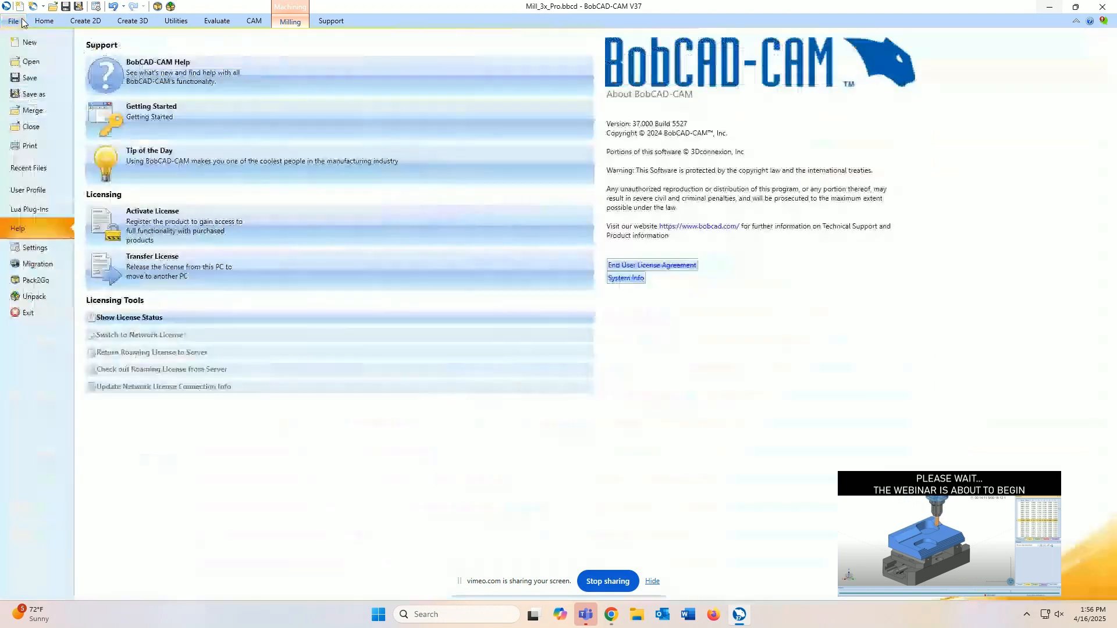
left_click(35, 248)
left_click(343, 138)
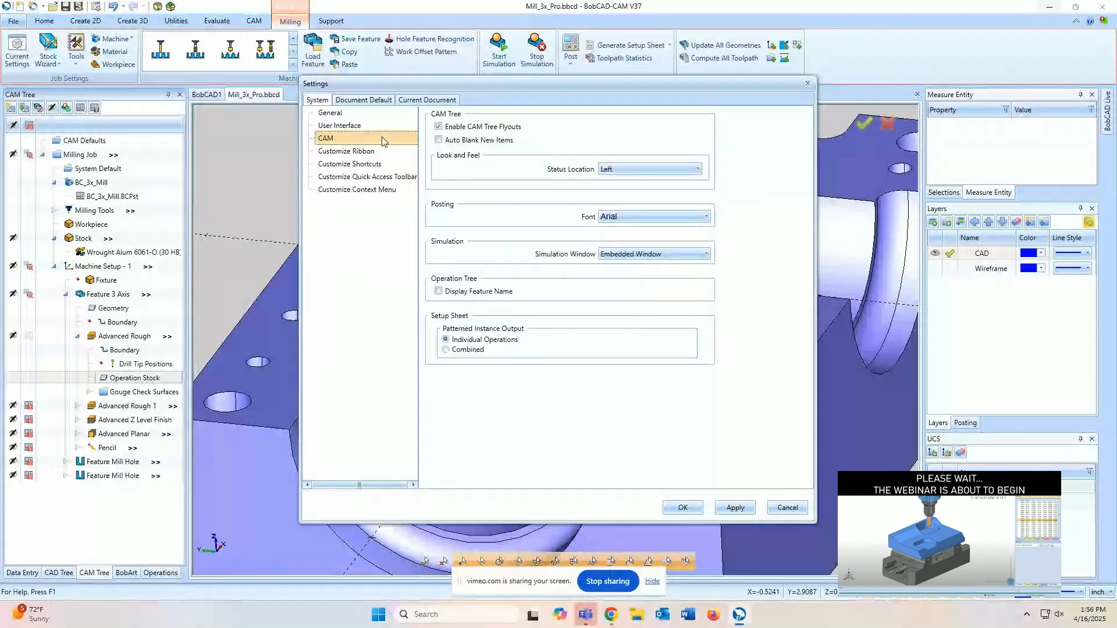
left_click(638, 256)
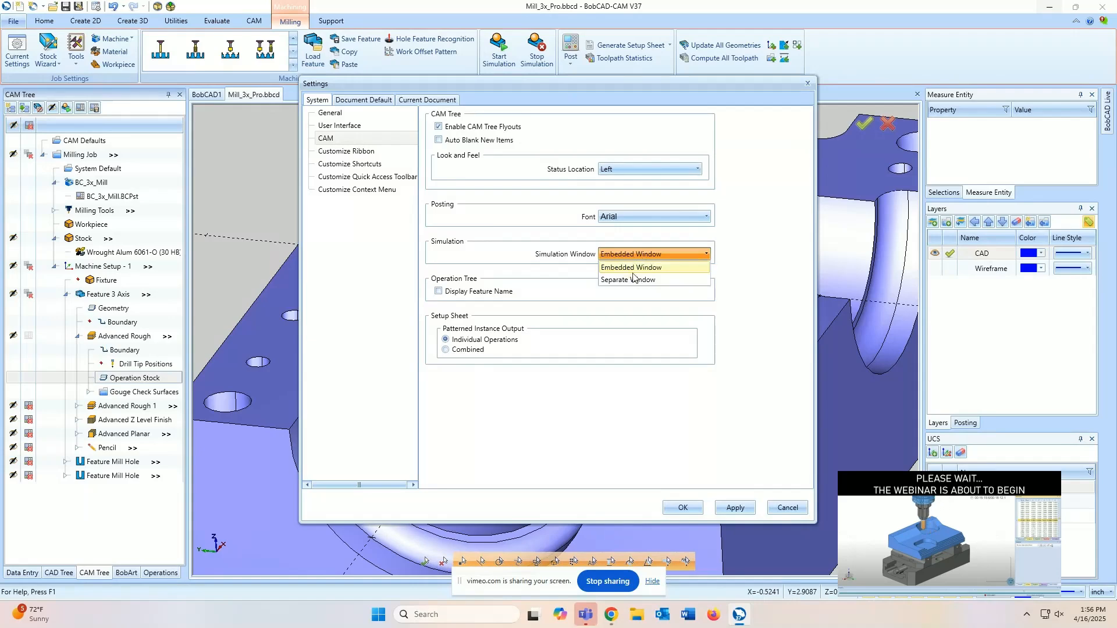
left_click(634, 280)
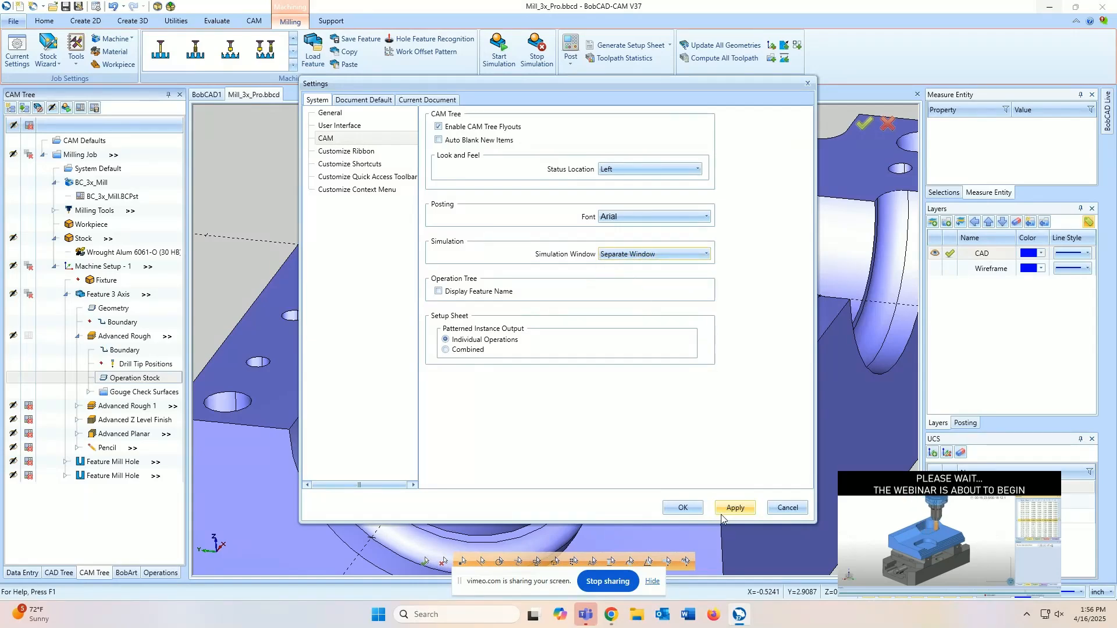
left_click(696, 509)
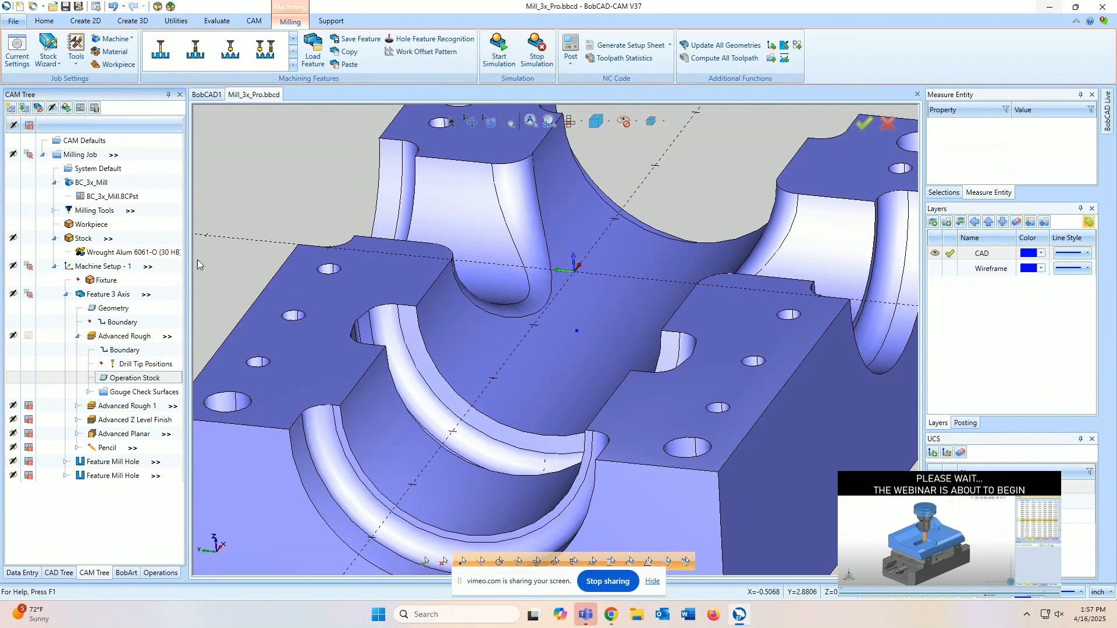
left_click(94, 156)
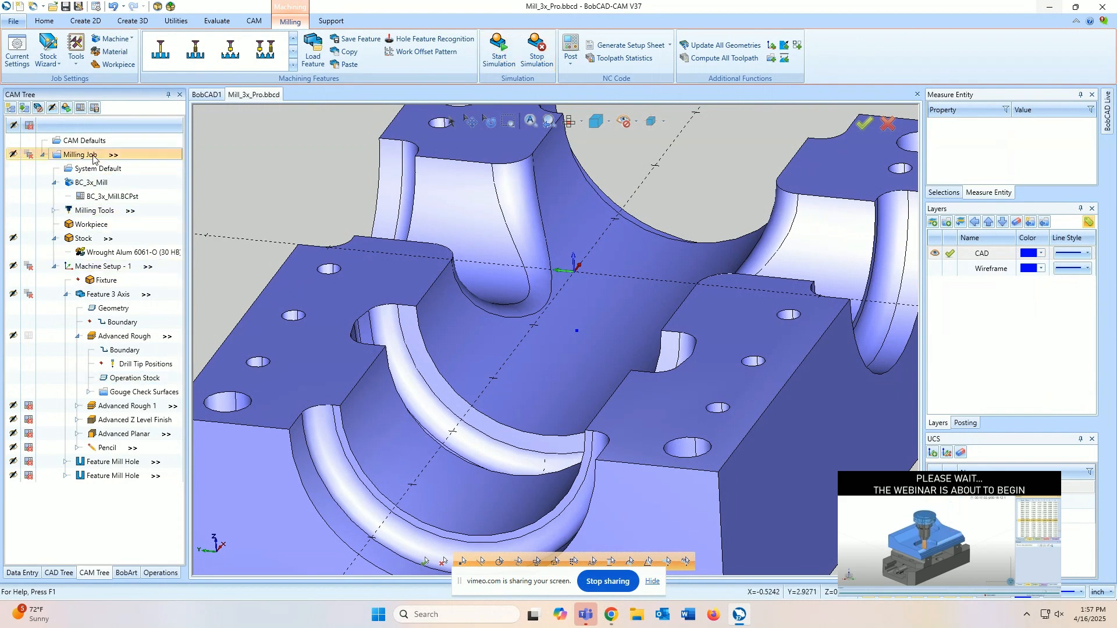
right_click(134, 343)
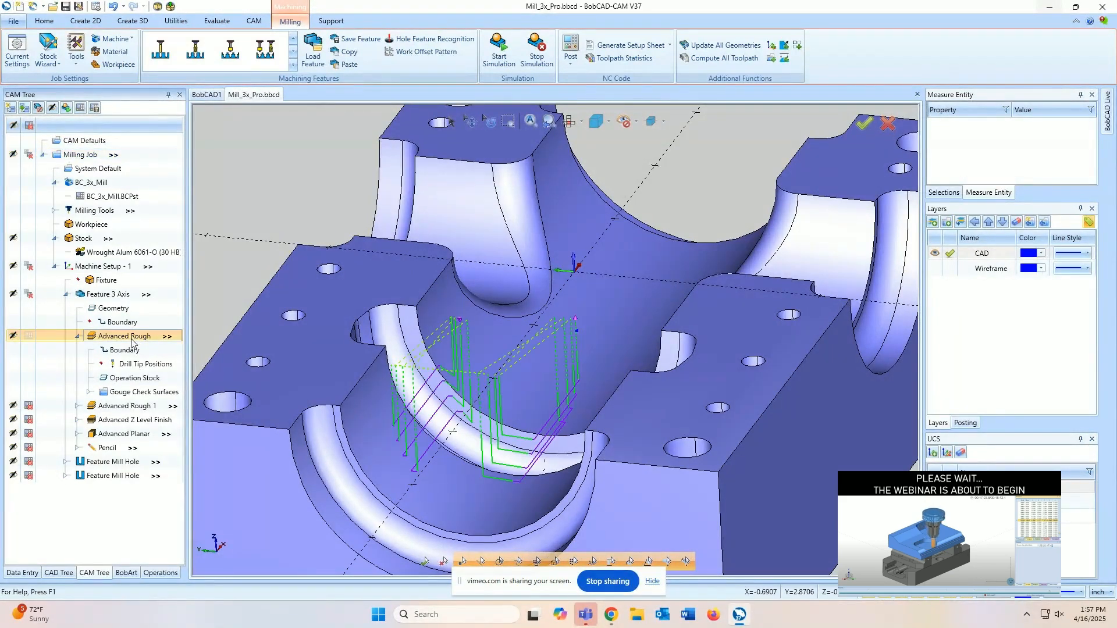
left_click(136, 346)
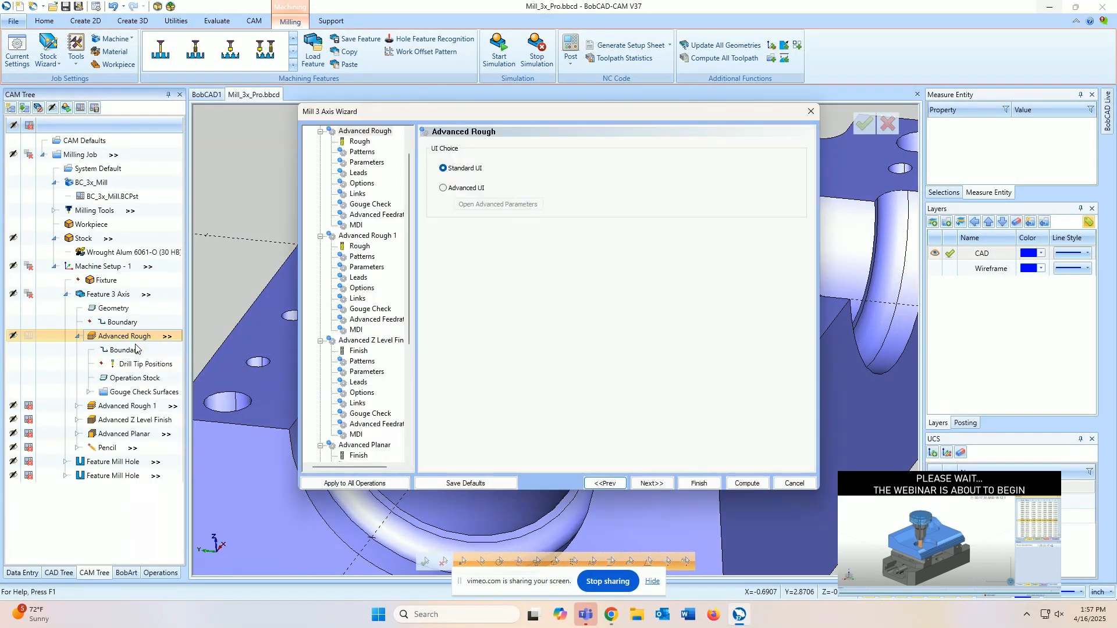
left_click(794, 483)
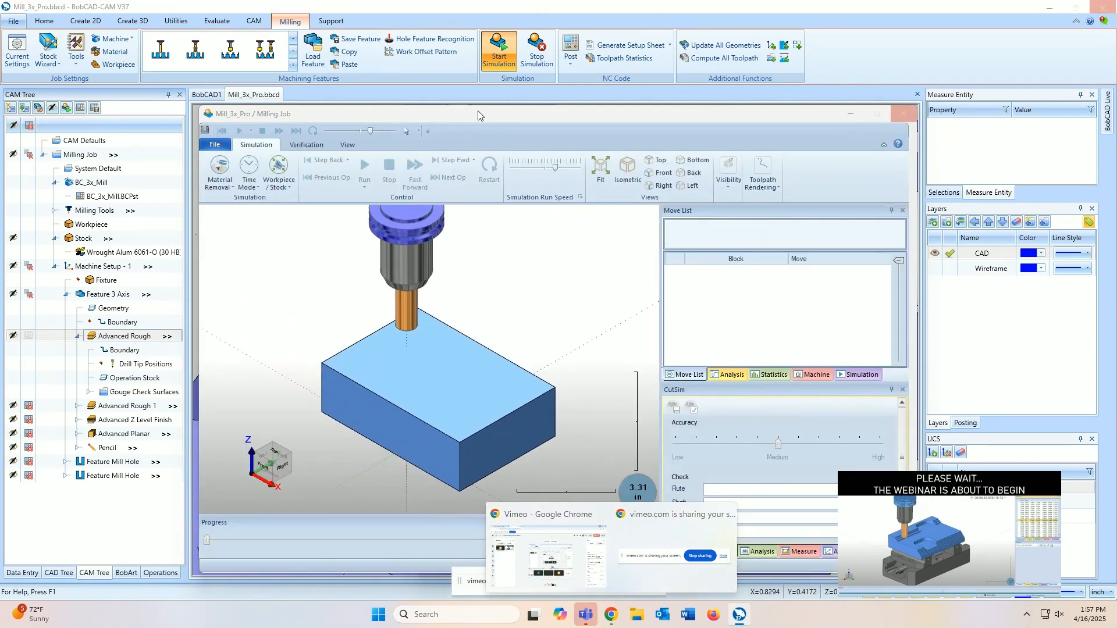
- Reposition and maximize the separate Milling Job simulation window, and close the simulation to return to the part
left_click_drag(522, 106, 583, 90)
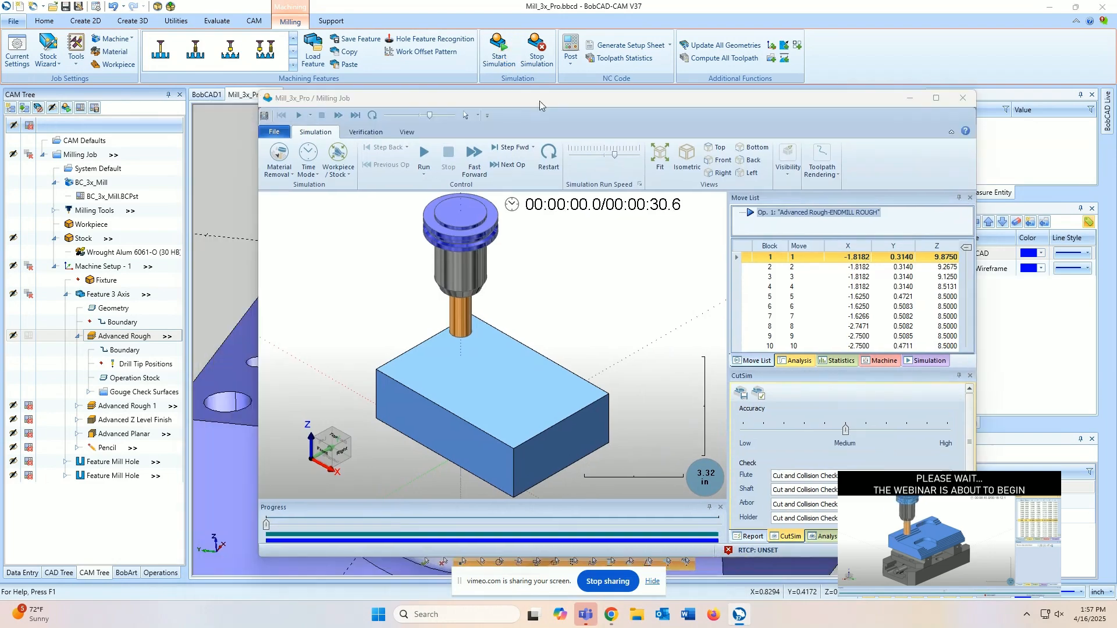
left_click(941, 97)
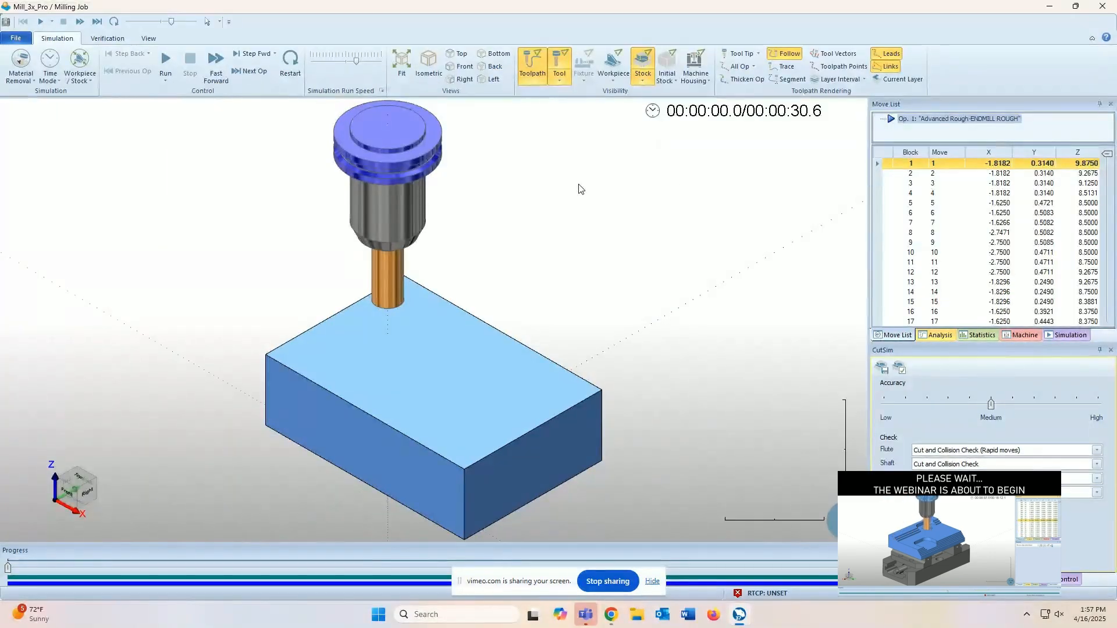
left_click_drag(575, 6, 557, 107)
double_click(557, 107)
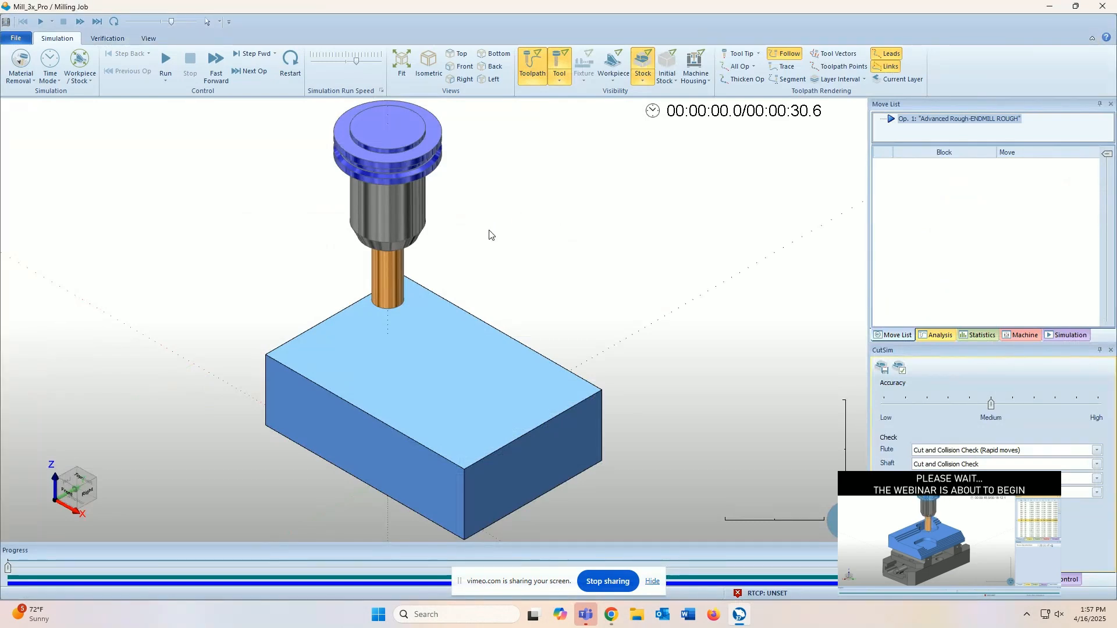
key("Escape")
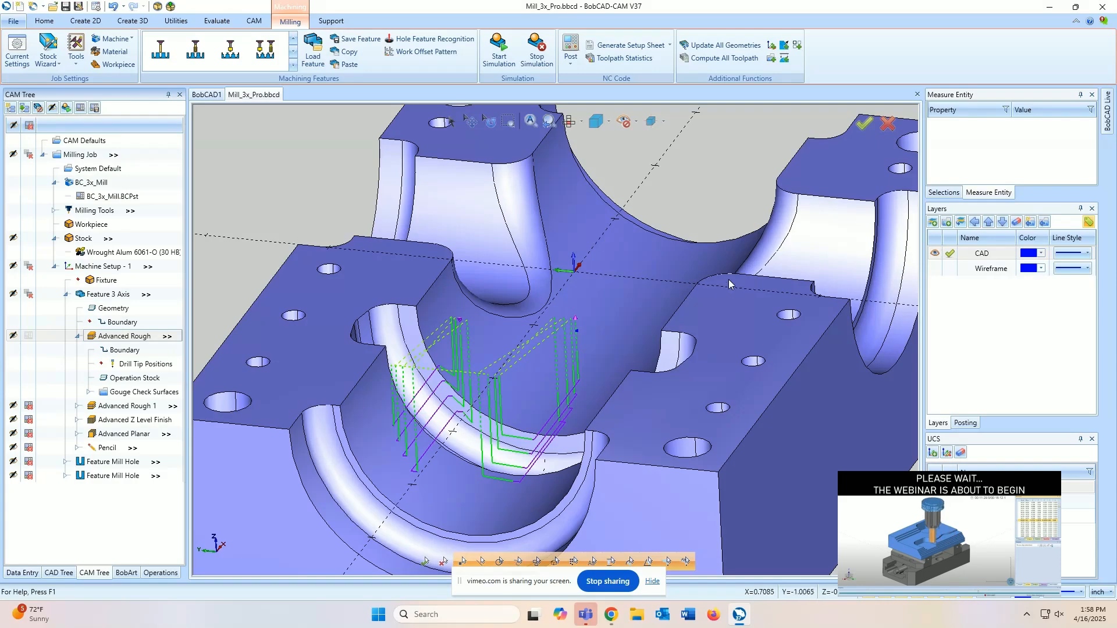
- Switch to Chrome and open the "Tips to Optimize Your Programming Workflow" article from the BobCAD-CAM Articles page
mouse_move(611, 623)
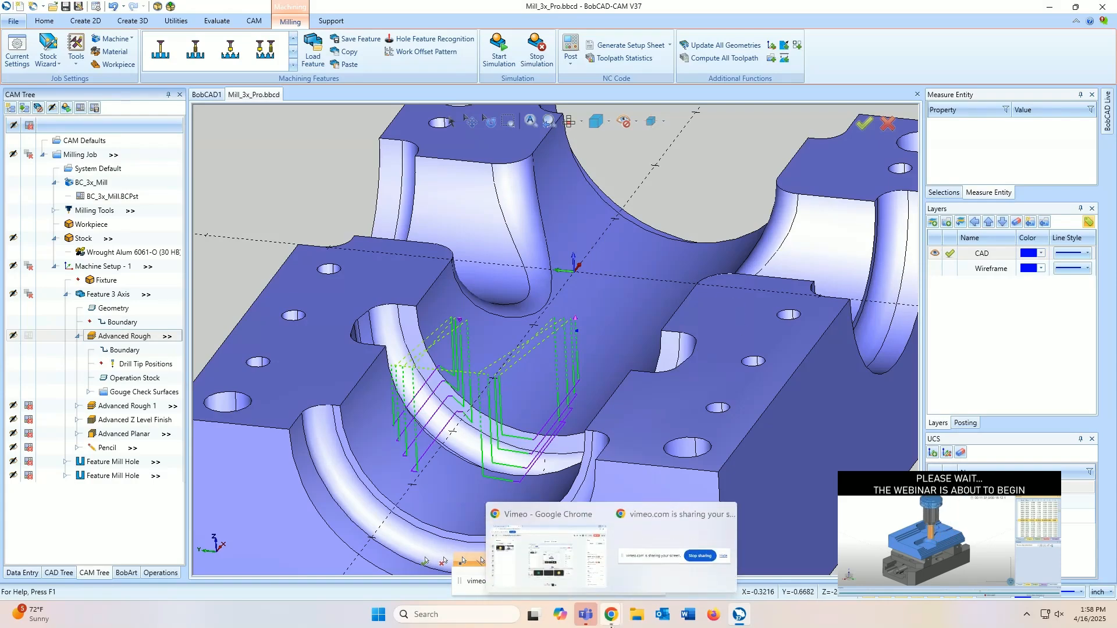
left_click(547, 552)
scroll(308, 233, "up", 1)
scroll(304, 249, "up", 20)
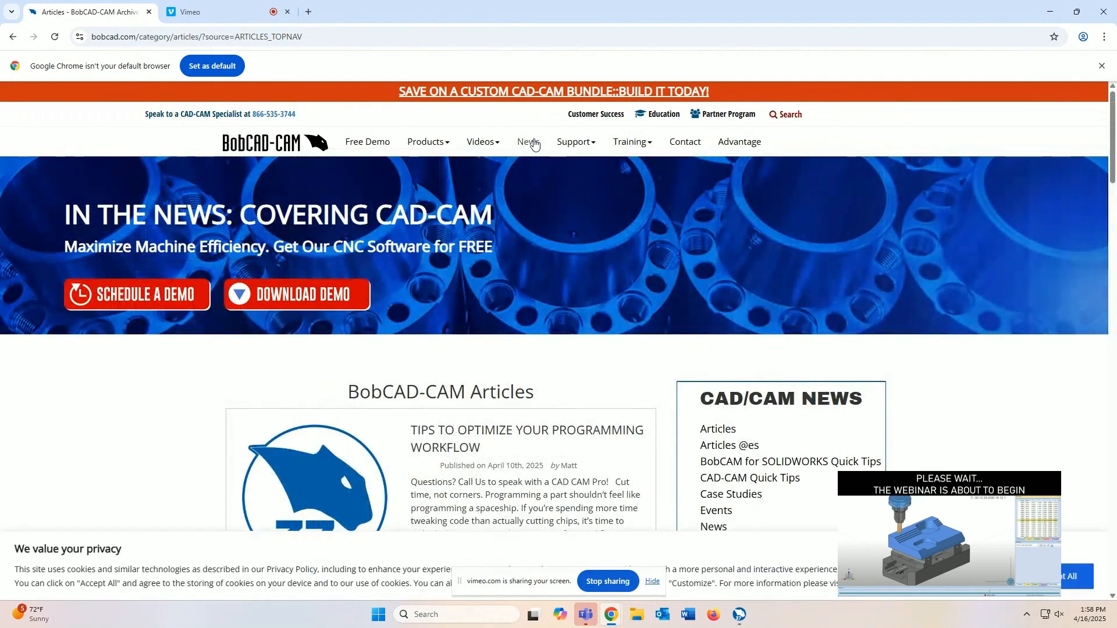
scroll(351, 341, "down", 2)
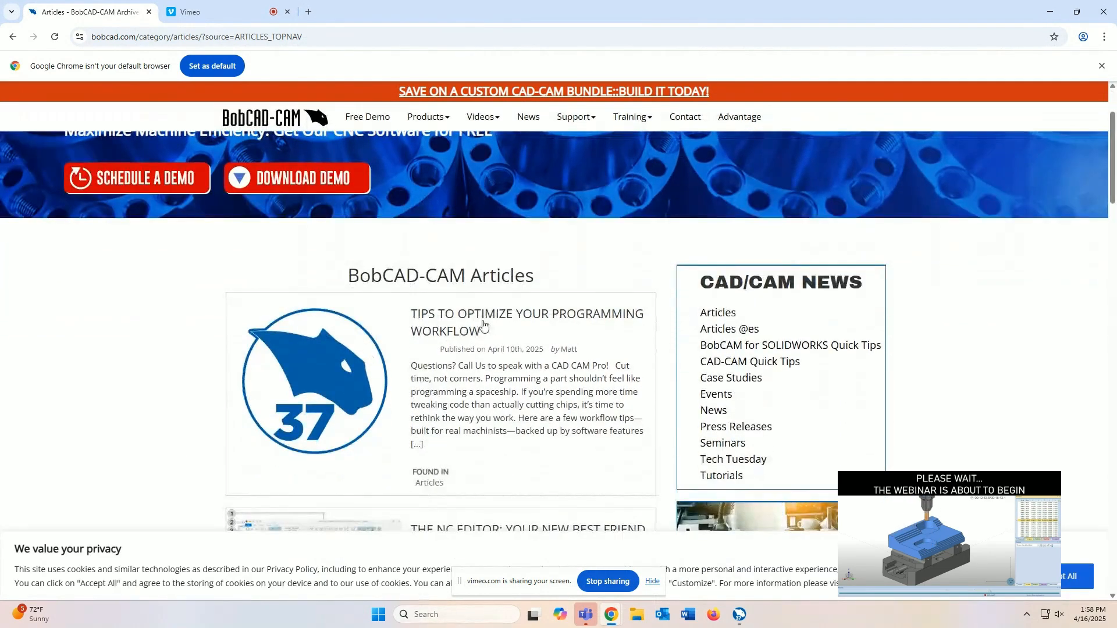
left_click(482, 326)
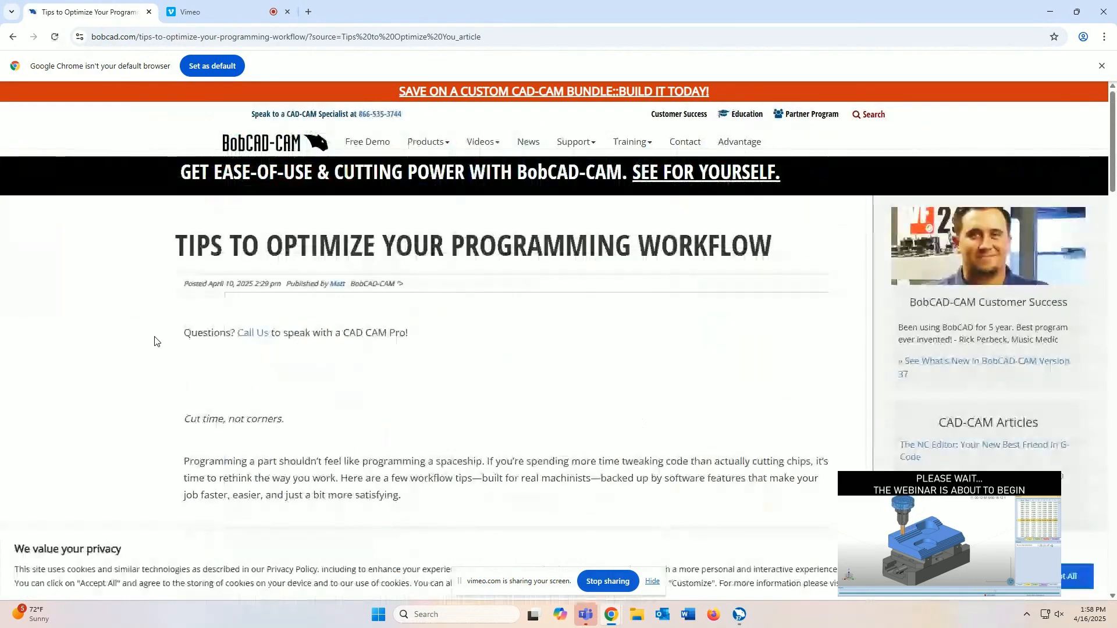
- Read through the article's workflow tips, from the solid setup advice to letting the software handle the details
scroll(154, 340, "down", 5)
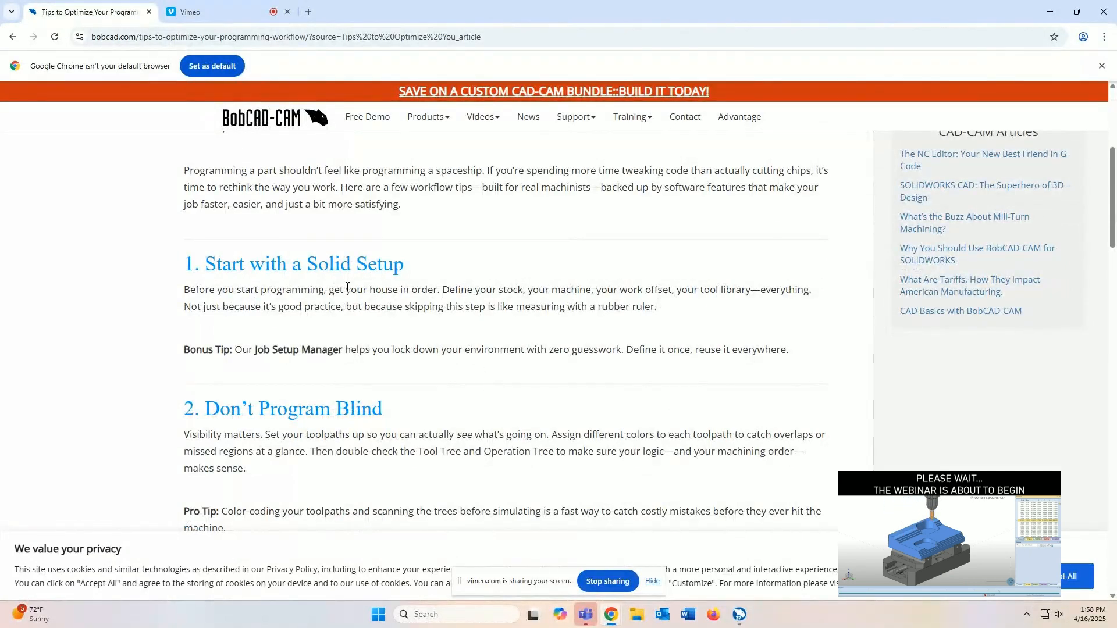
scroll(354, 288, "down", 2)
scroll(389, 317, "down", 3)
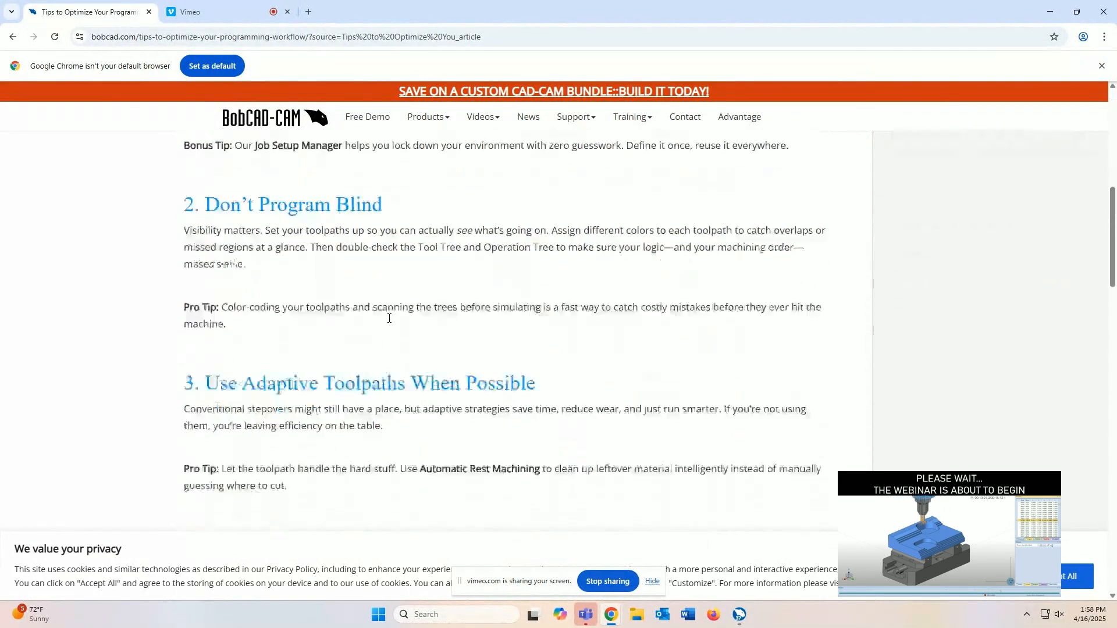
scroll(348, 335, "down", 1)
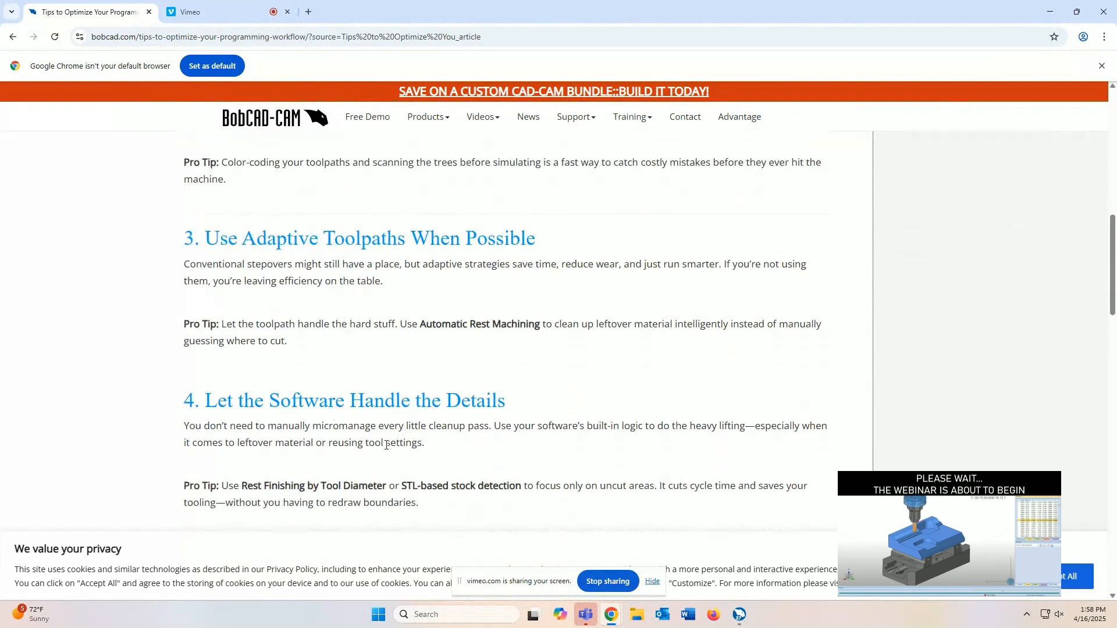
- Read the article's tips on smart editing, a tight tool list and real-time feedback, and check the system calendar
scroll(339, 485, "down", 9)
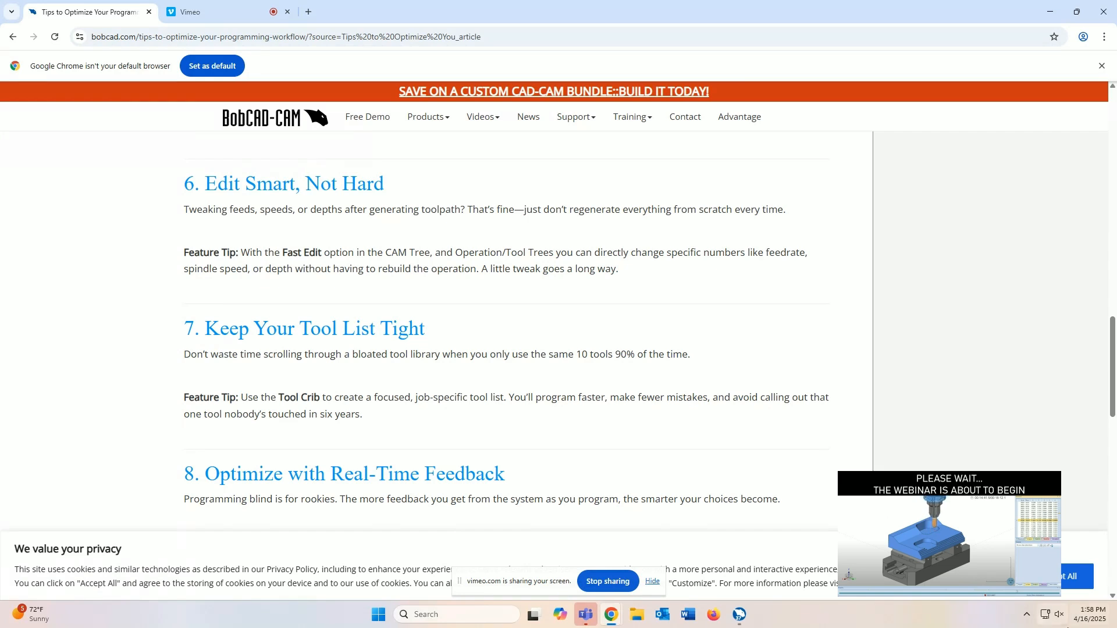
left_click(1087, 615)
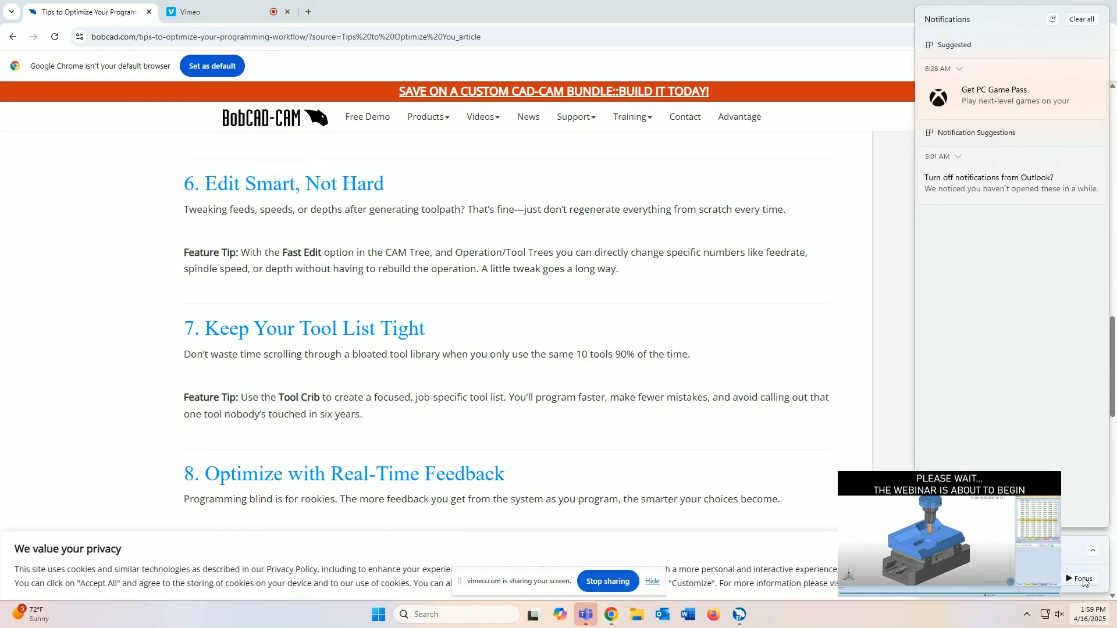
left_click(1087, 553)
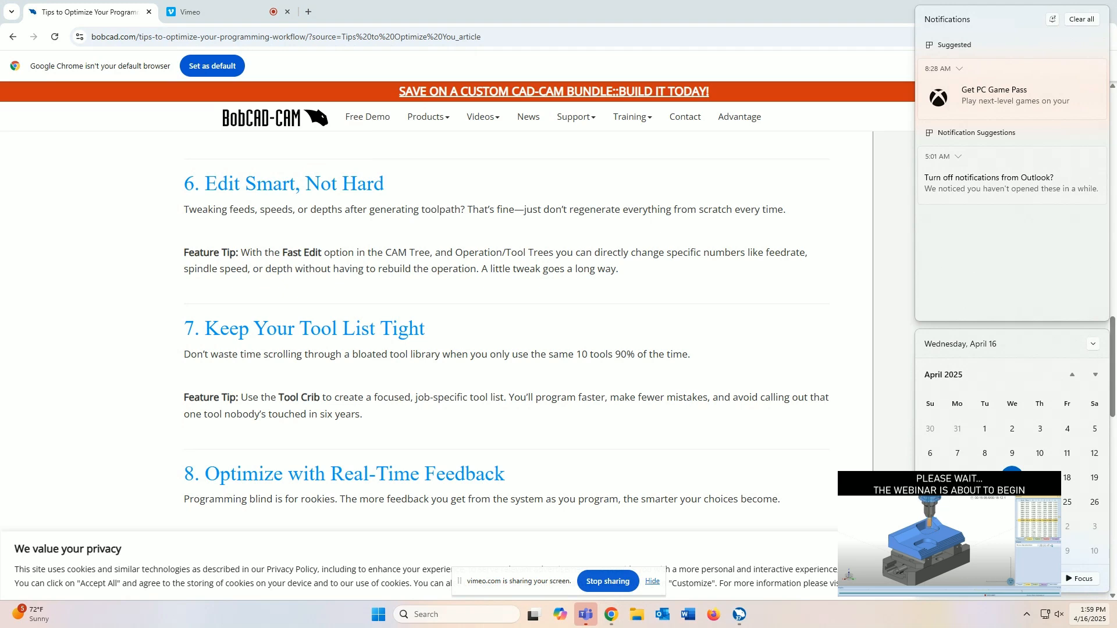
left_click(829, 484)
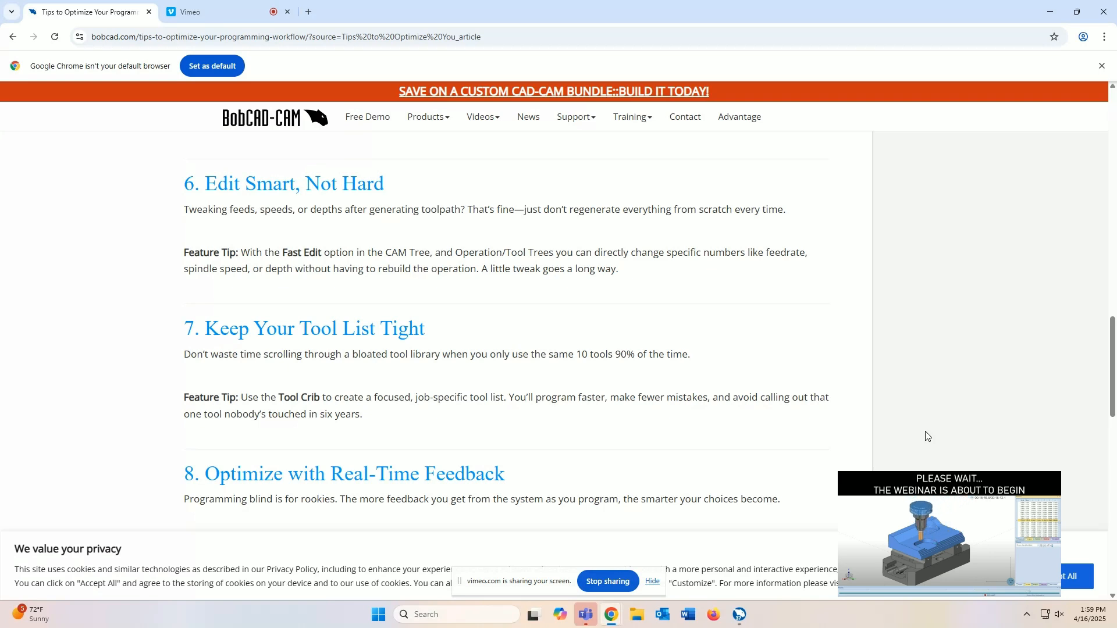
- Bring up the Vimeo event page and place its window beside the part so the audience chat can be read
left_click(227, 11)
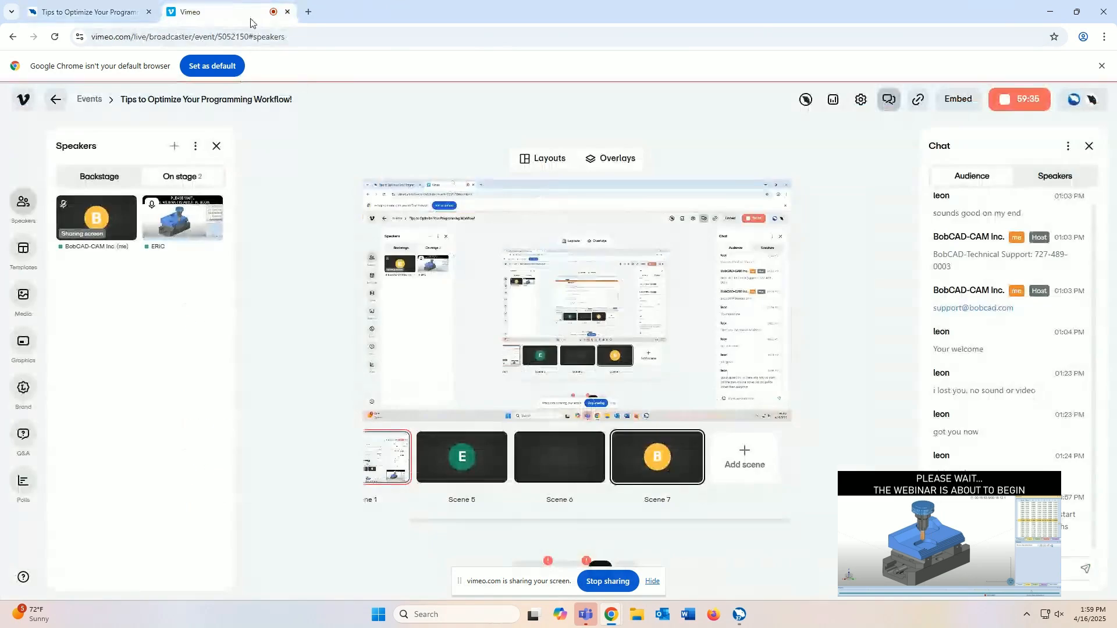
left_click_drag(773, 6, 30, 59)
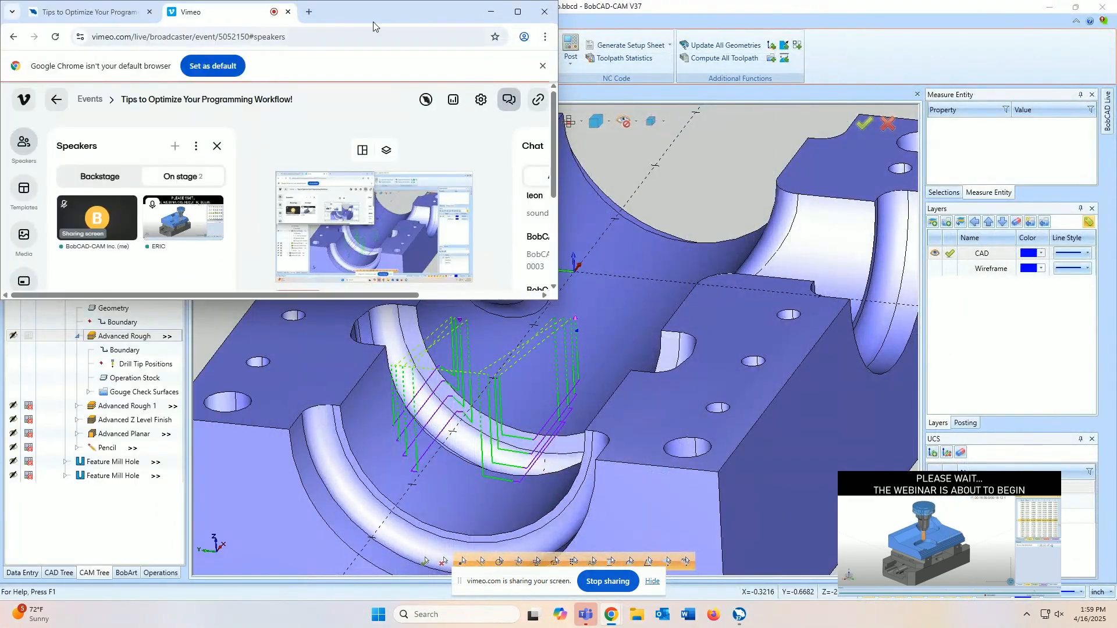
left_click_drag(400, 12, 117, 56)
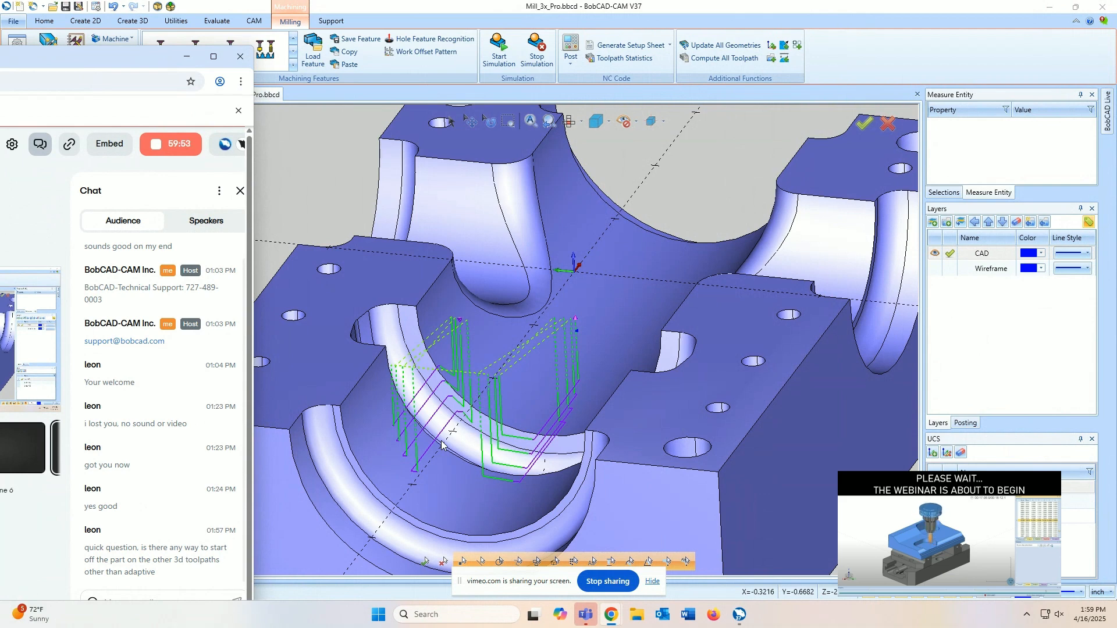
- Return to BobCAD-CAM, blank the first Advanced Rough toolpath of Feature 3 Axis, and collapse that feature in the CAM tree
left_click(441, 445)
scroll(442, 445, "down", 6)
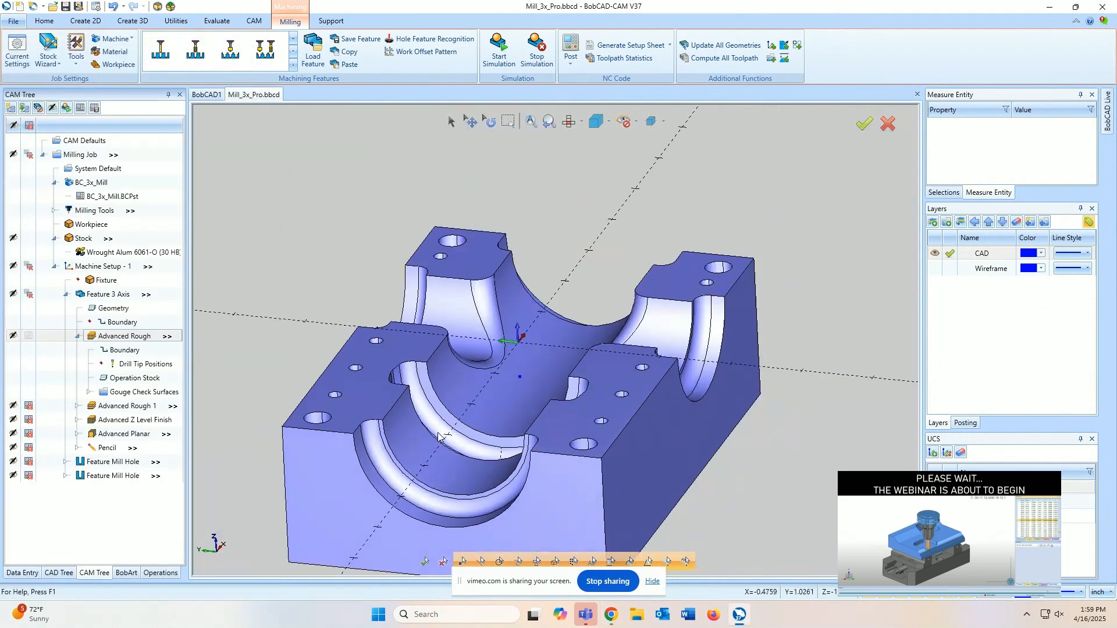
scroll(443, 395, "up", 4)
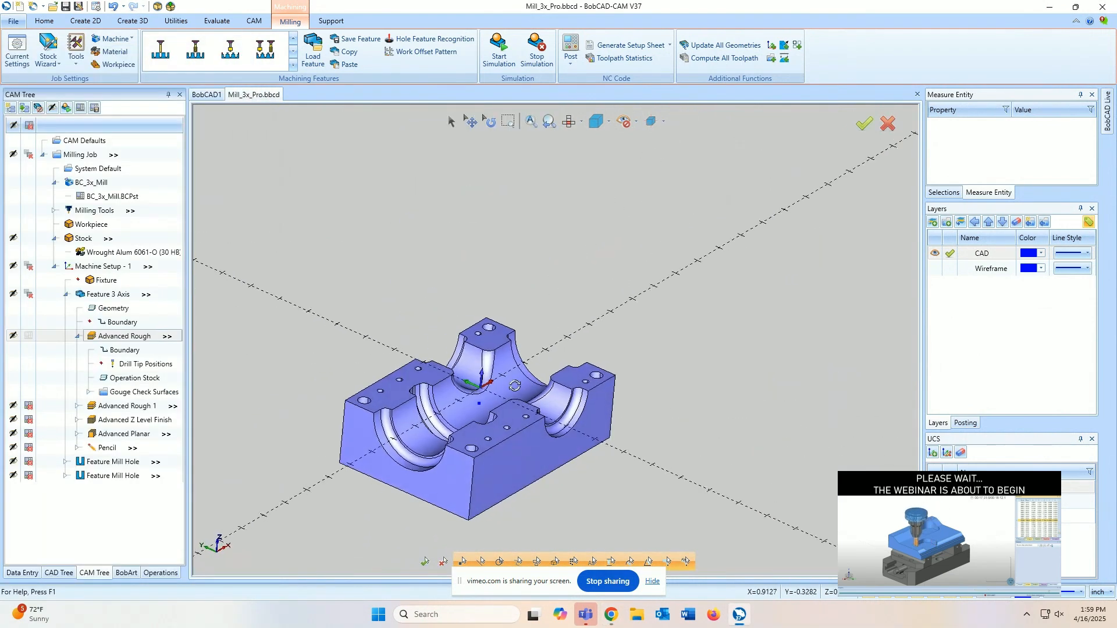
scroll(443, 395, "up", 2)
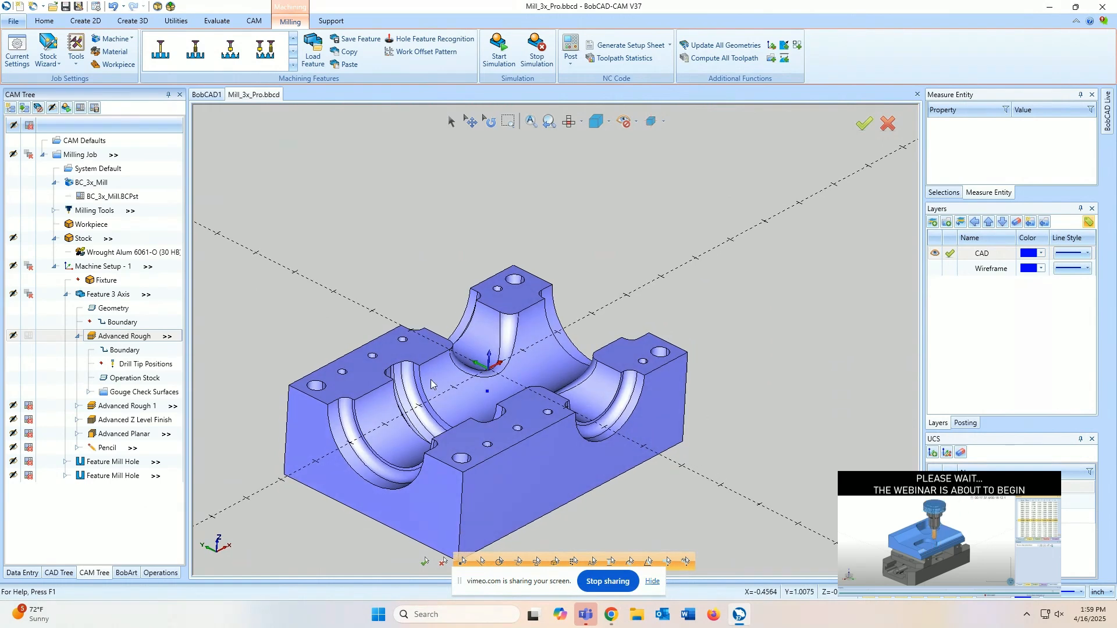
left_click(28, 336)
left_click(65, 294)
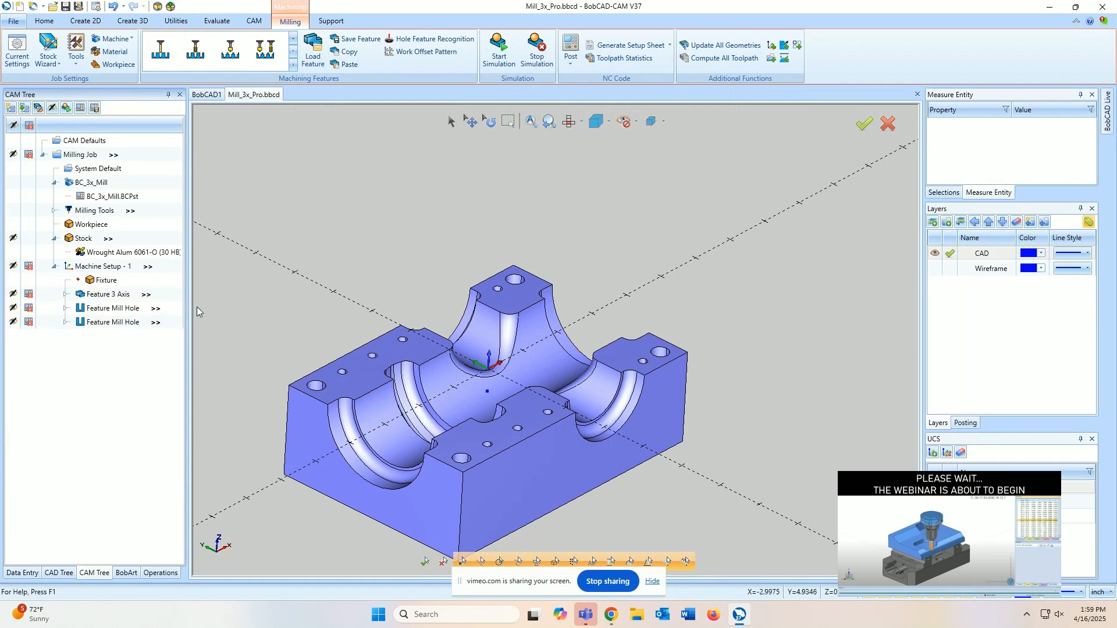
- Add a Mill 3 Axis feature to Machine Setup - 1 and select the mold's solid body as its geometry
right_click(124, 268)
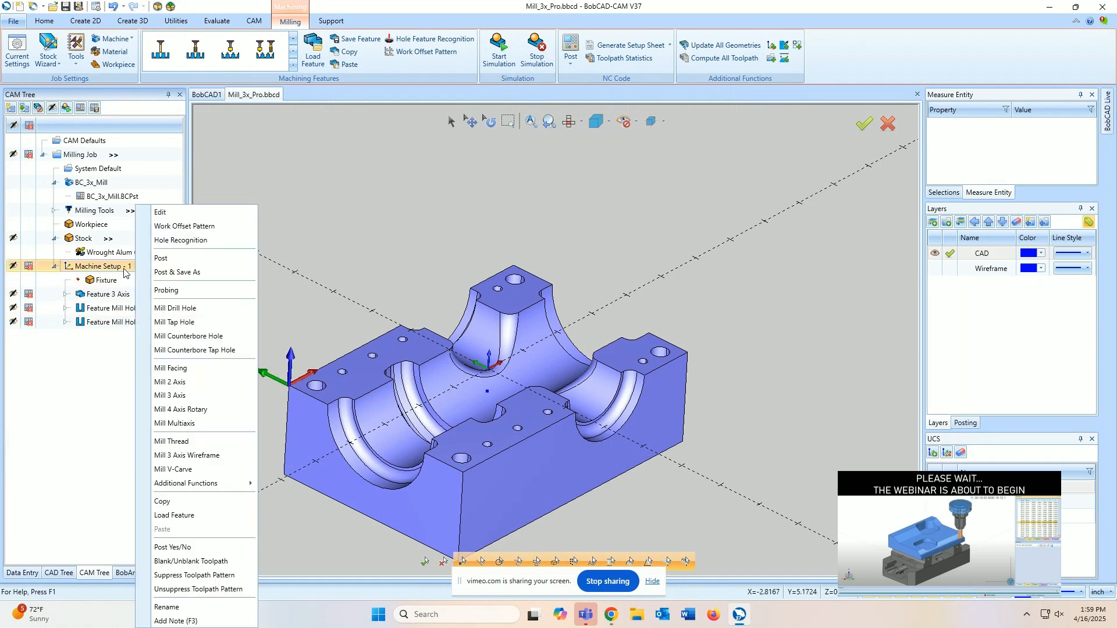
left_click(169, 395)
left_click(511, 187)
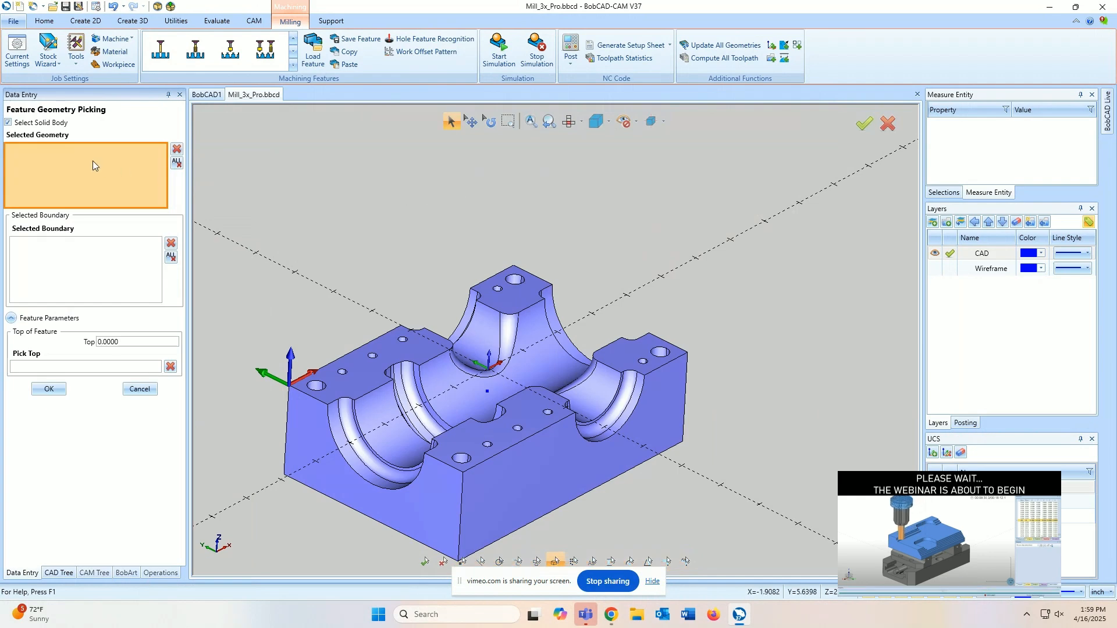
left_click(357, 354)
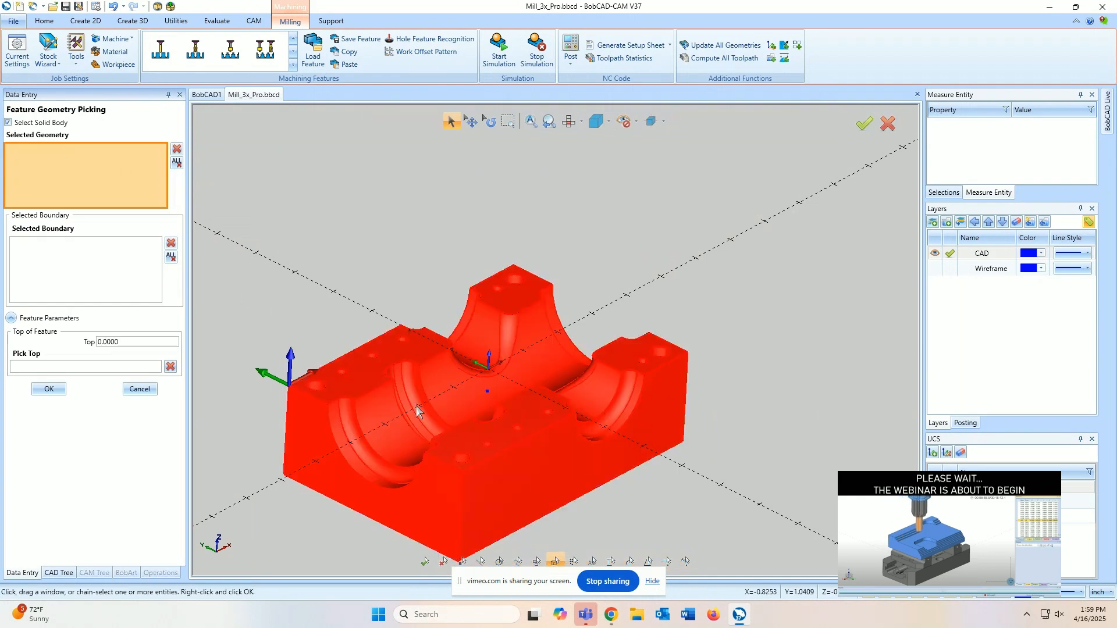
left_click(45, 387)
- Keep the feature's default planes and choose Advanced Rough as the machining strategy
left_click(651, 482)
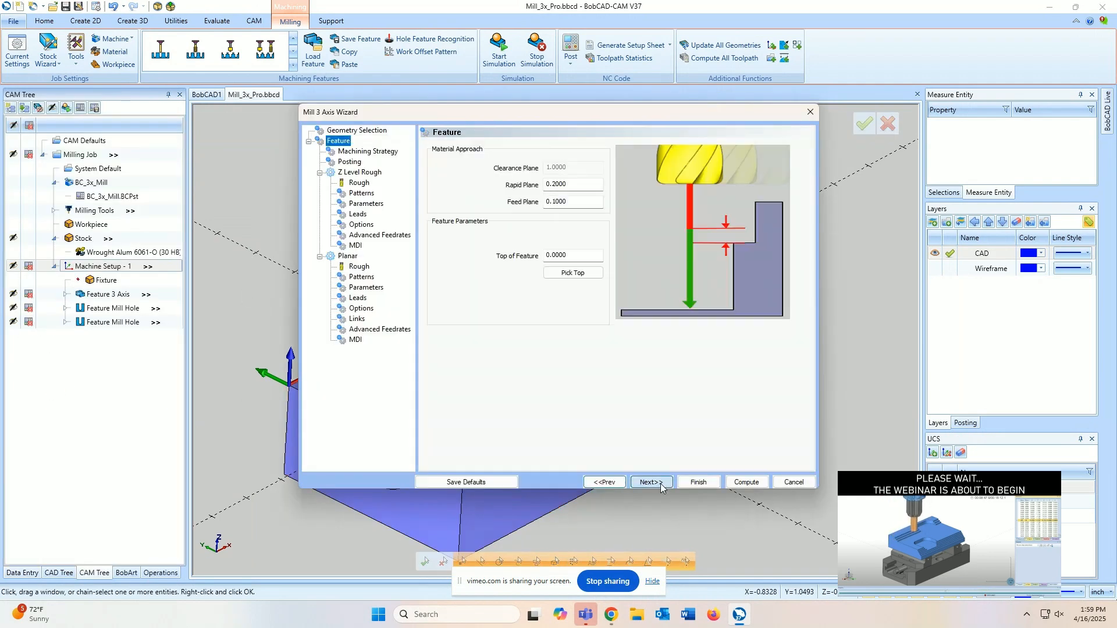
left_click(652, 482)
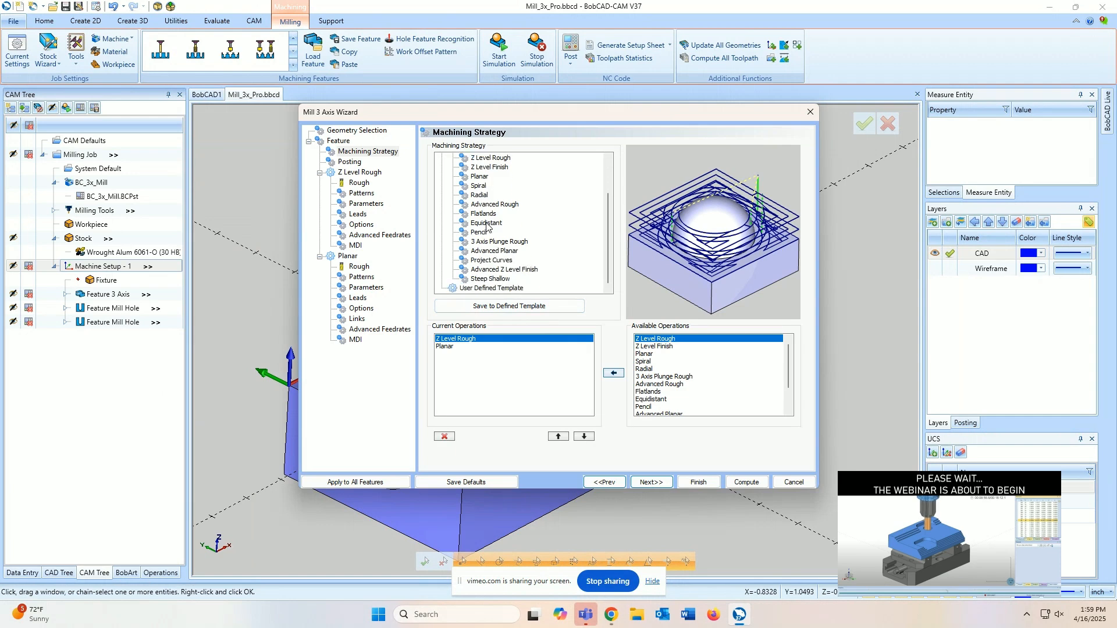
left_click(491, 205)
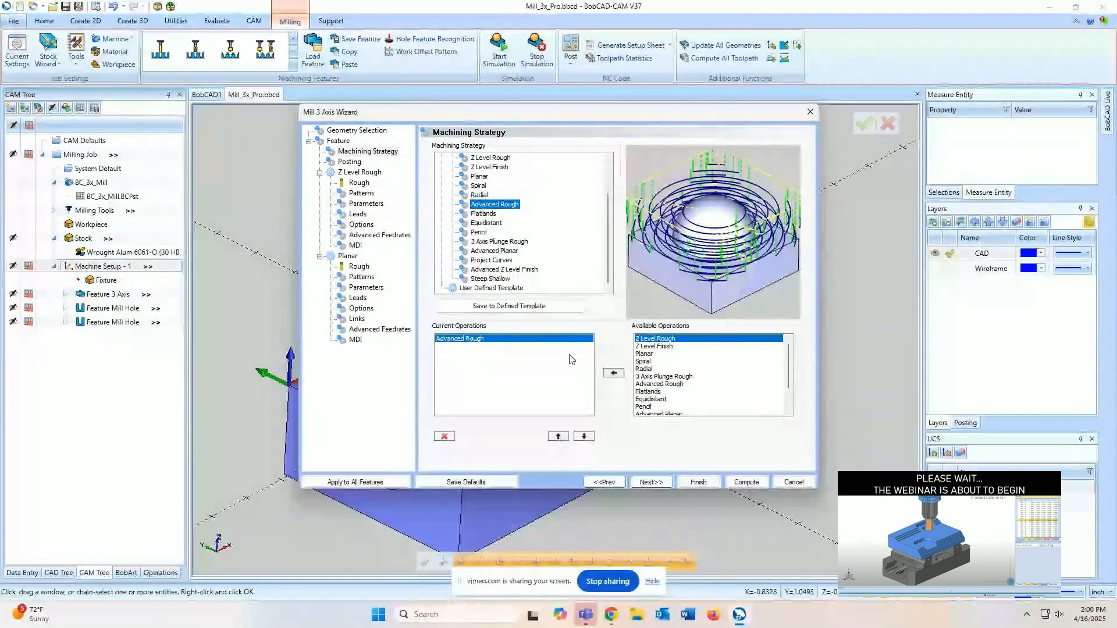
- Reread the audience's question in the Vimeo chat and return to the Mill 3 Axis Wizard
mouse_move(609, 616)
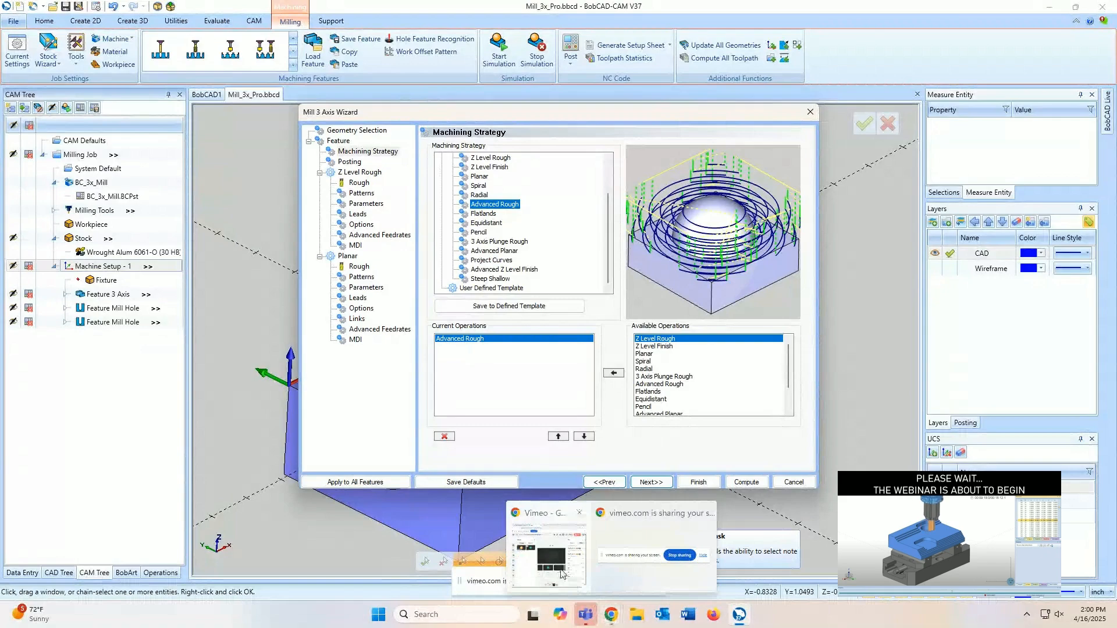
left_click(562, 571)
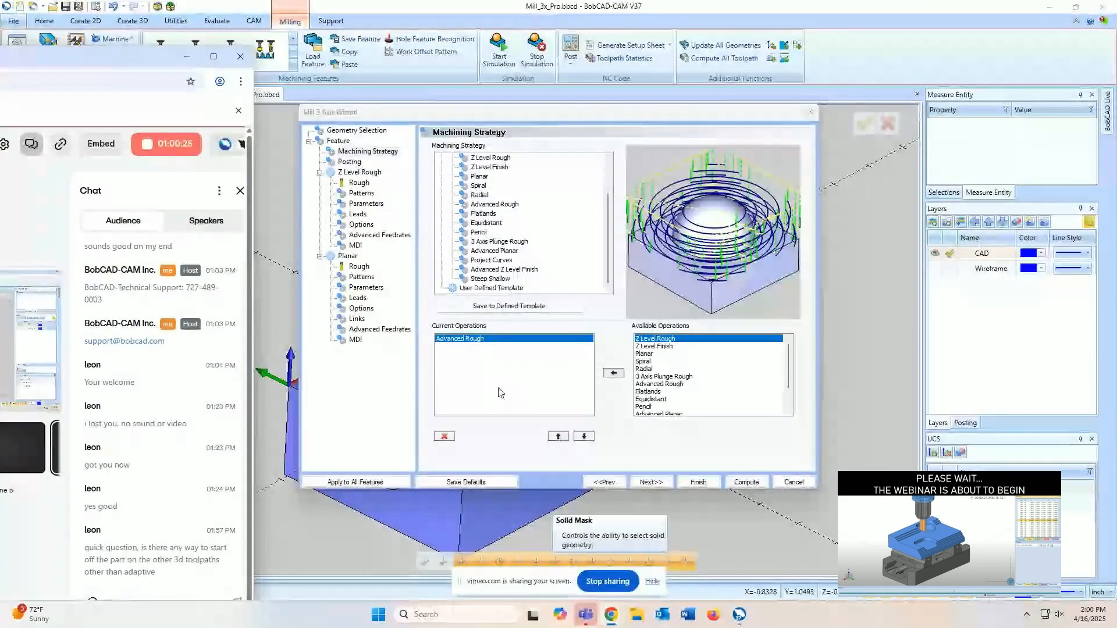
left_click(515, 394)
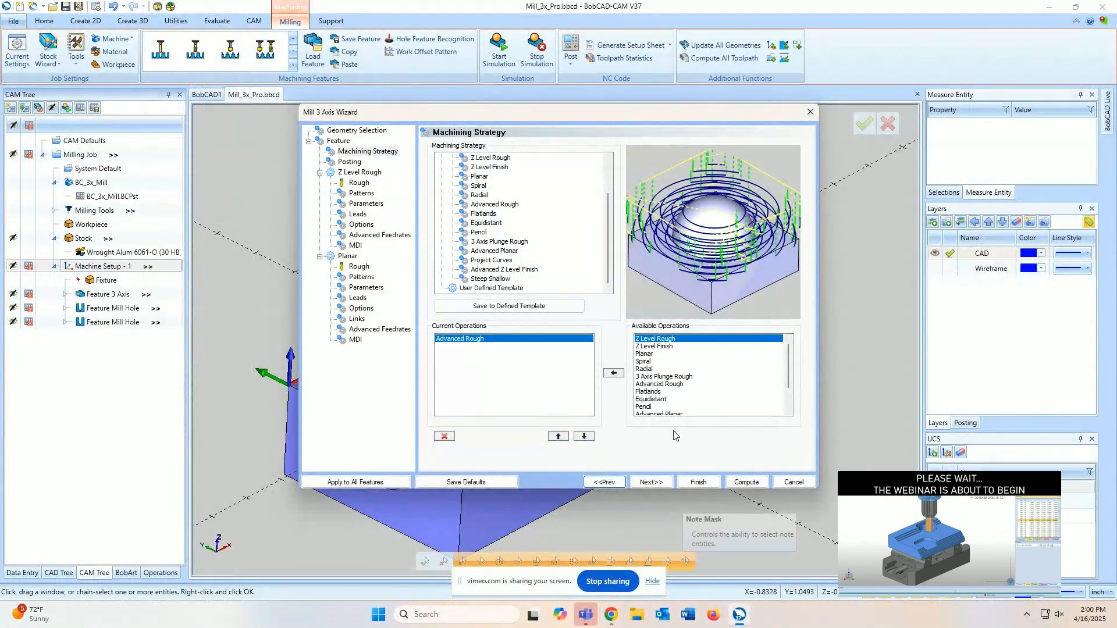
- Add an Advanced Z Level Finish operation to the feature's current operations
scroll(656, 396, "down", 2)
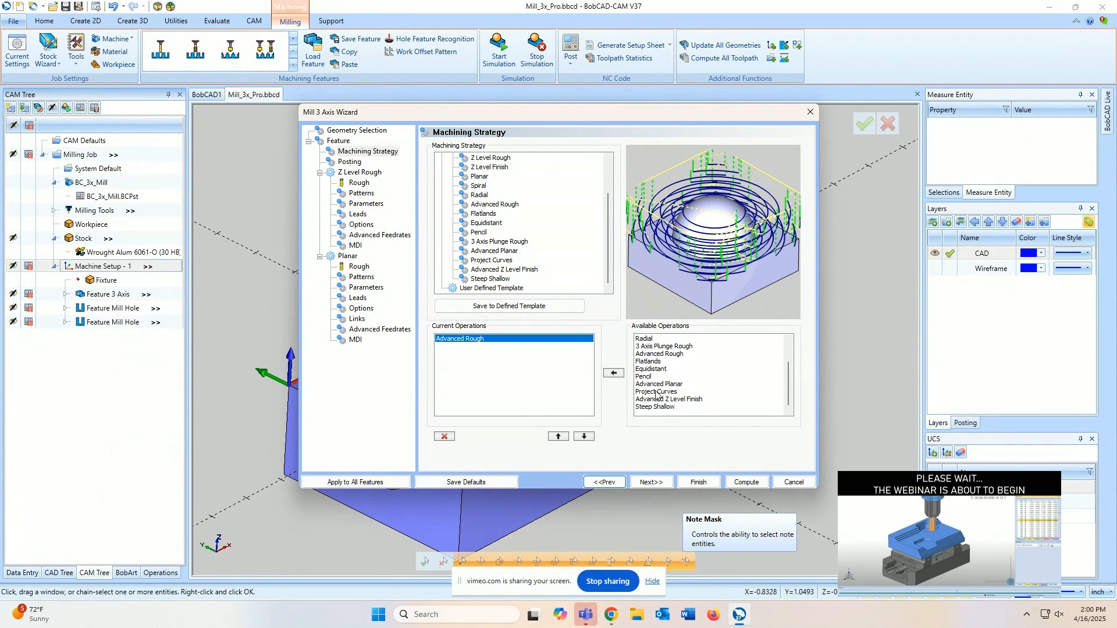
left_click(668, 399)
left_click(614, 373)
- Review the Advanced Z Level Finish operation's patterns, parameters, leads and options
left_click(651, 482)
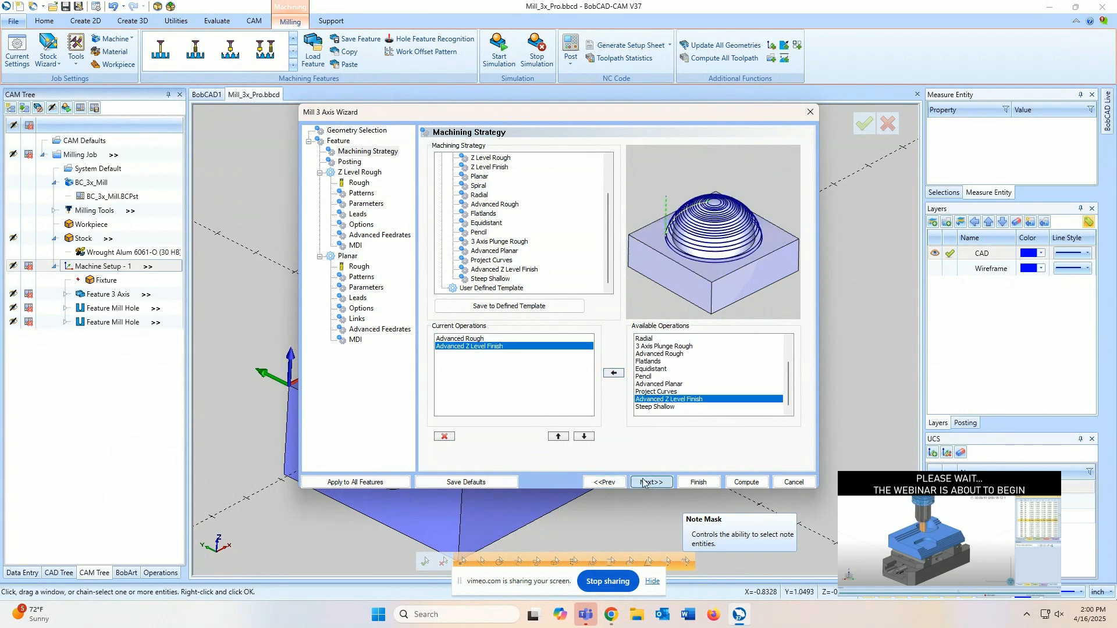
left_click(361, 298)
left_click(362, 309)
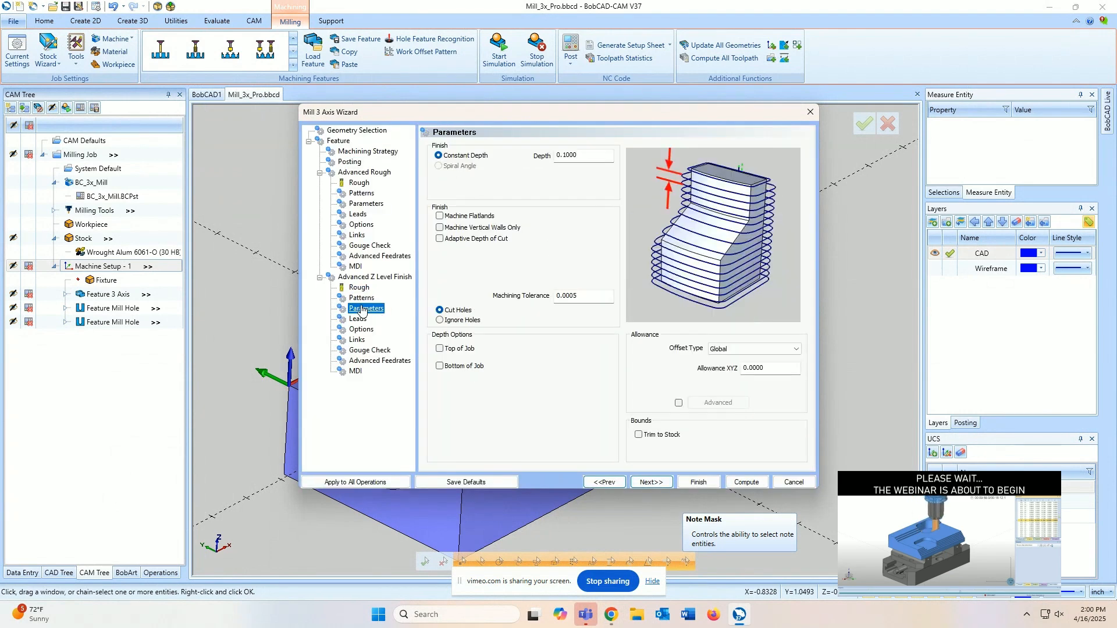
left_click(358, 319)
left_click(360, 329)
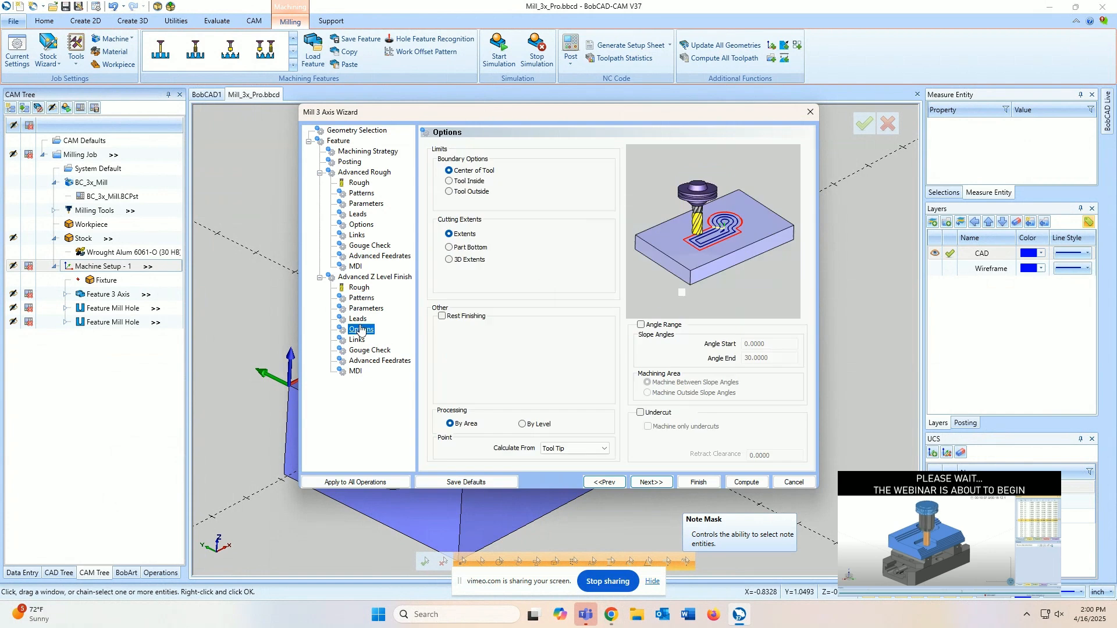
left_click(359, 320)
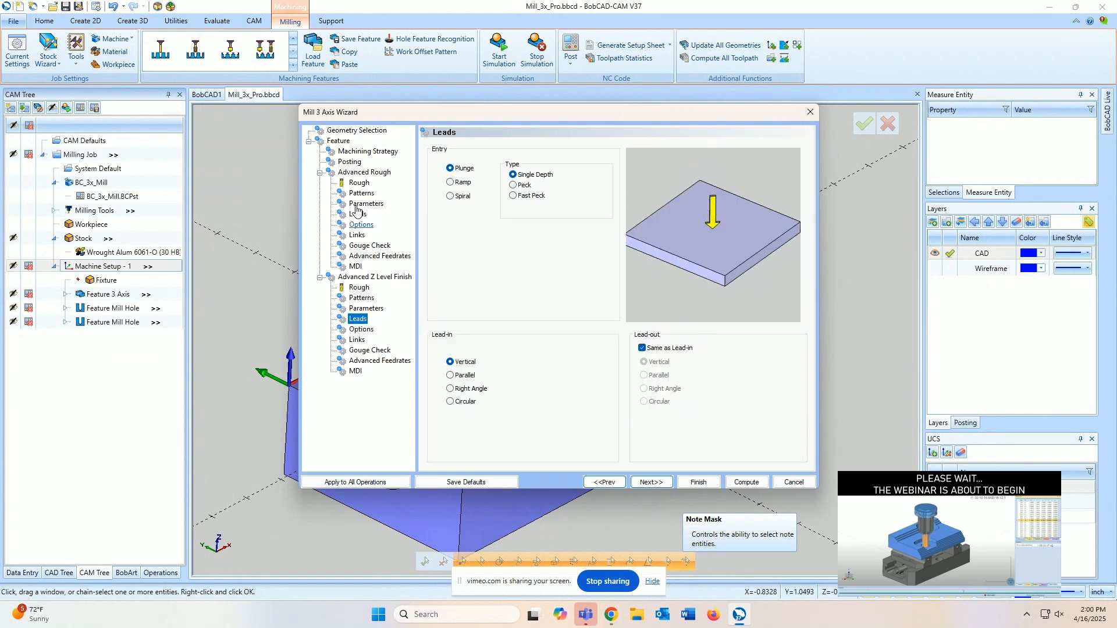
- Remove the Advanced Z Level Finish operation from the feature's machining strategy
left_click(365, 152)
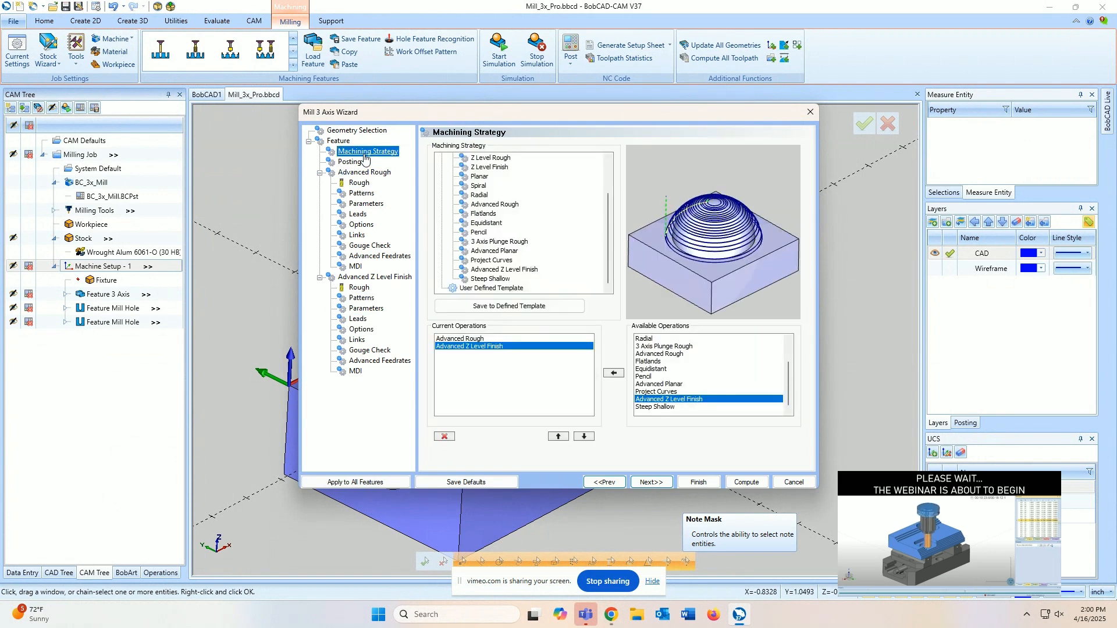
left_click(453, 437)
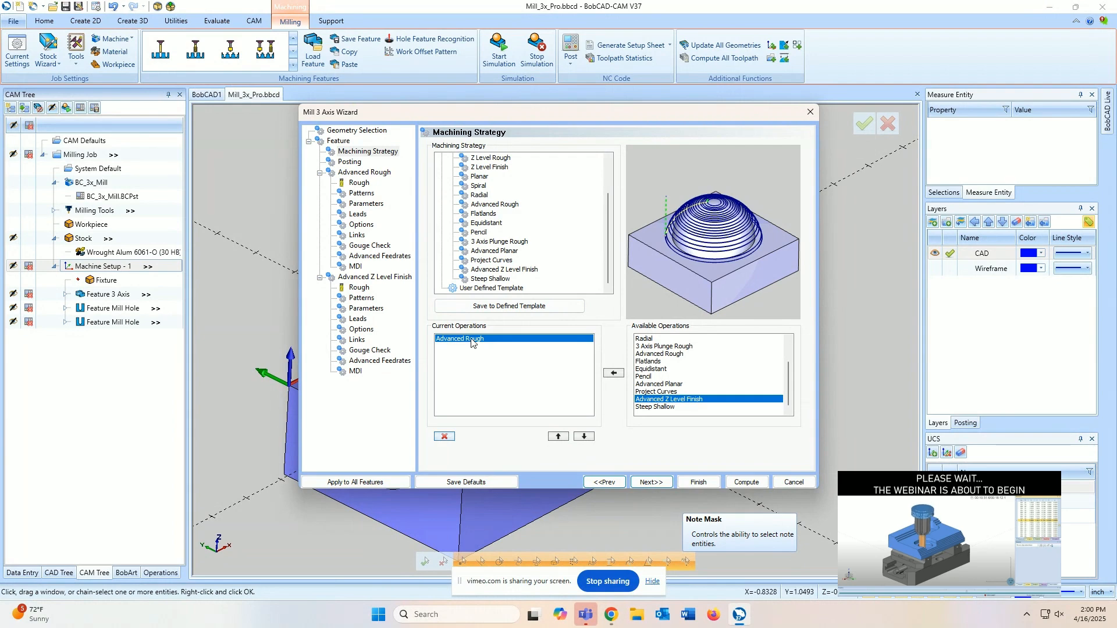
left_click(467, 347)
- Compare the Advanced Rough cut patterns Parallel, Adaptive Roughing and Morph Spiral, return to Offset Out, and show the operation's cutting parameters
left_click(659, 480)
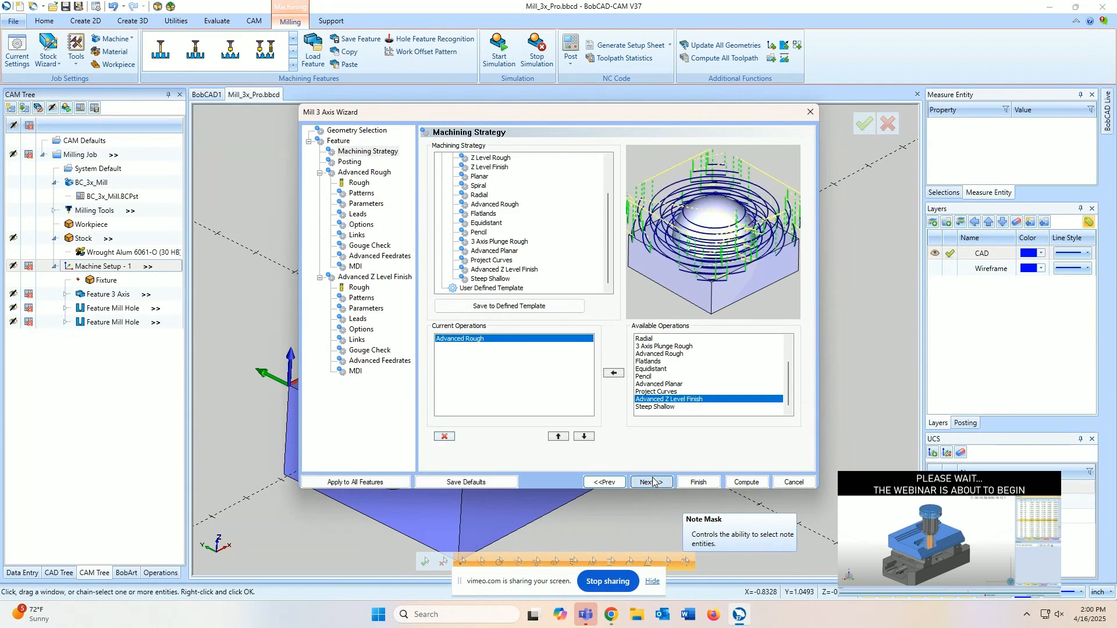
left_click(657, 481)
left_click(656, 483)
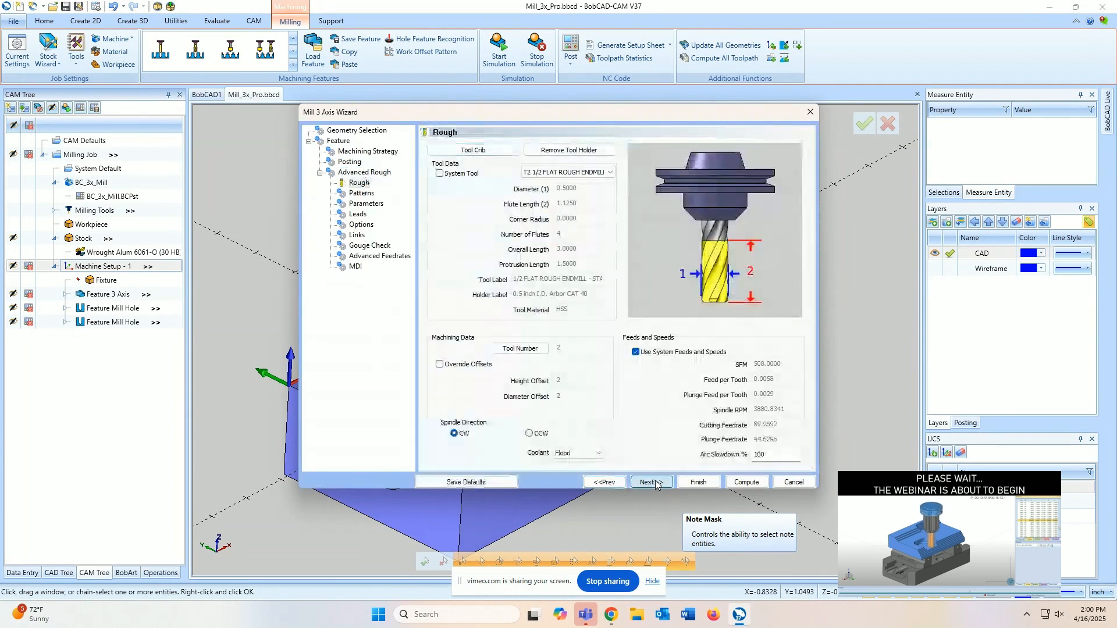
left_click(656, 483)
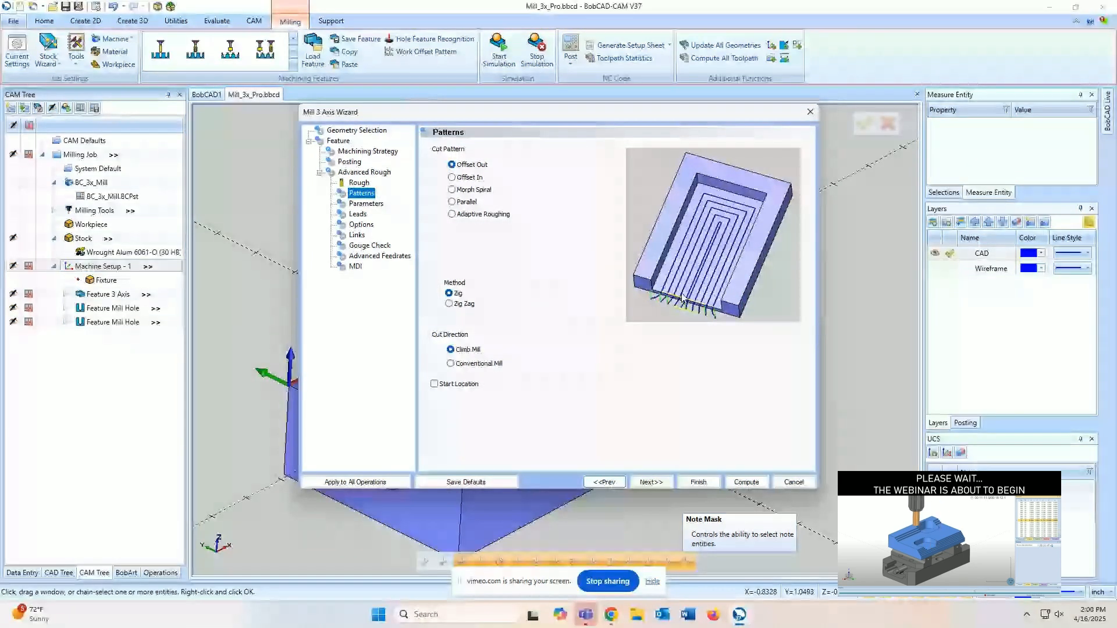
left_click(473, 203)
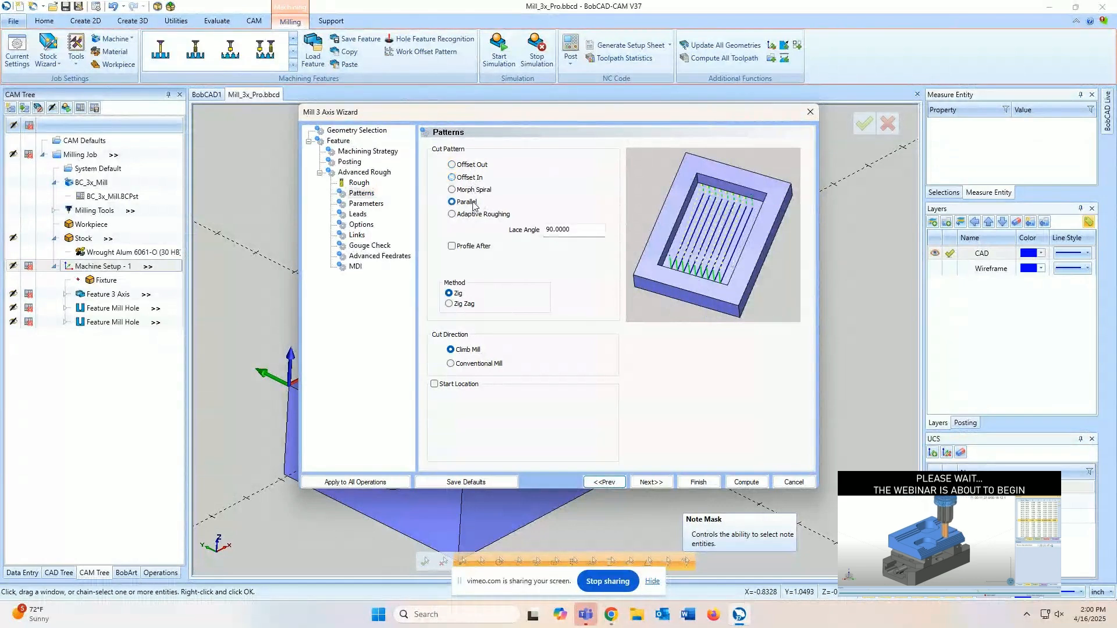
left_click(475, 216)
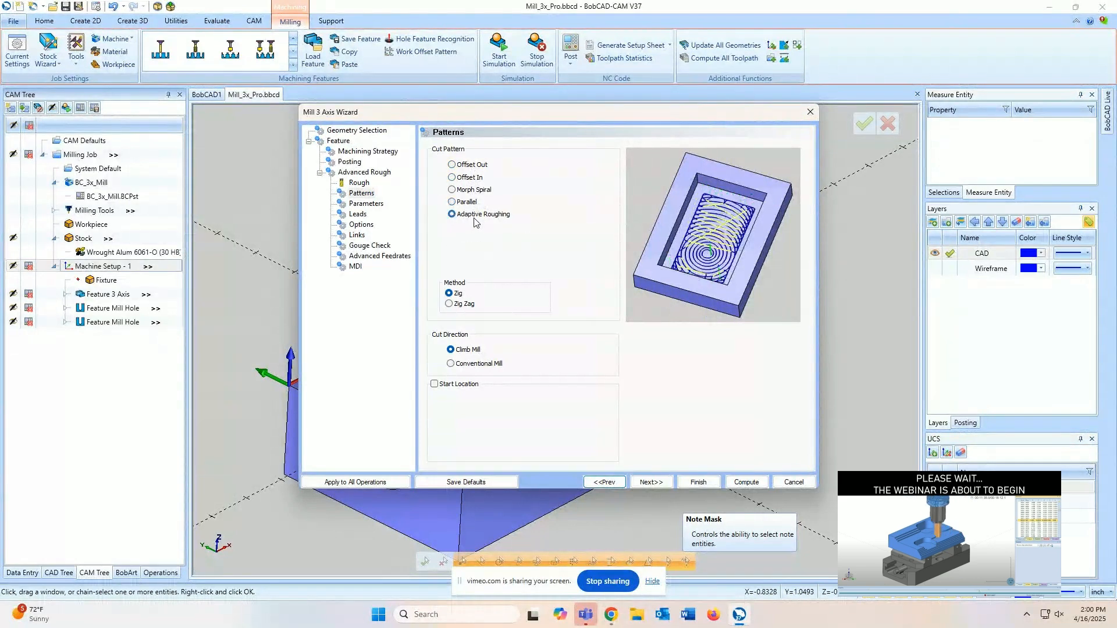
left_click(474, 192)
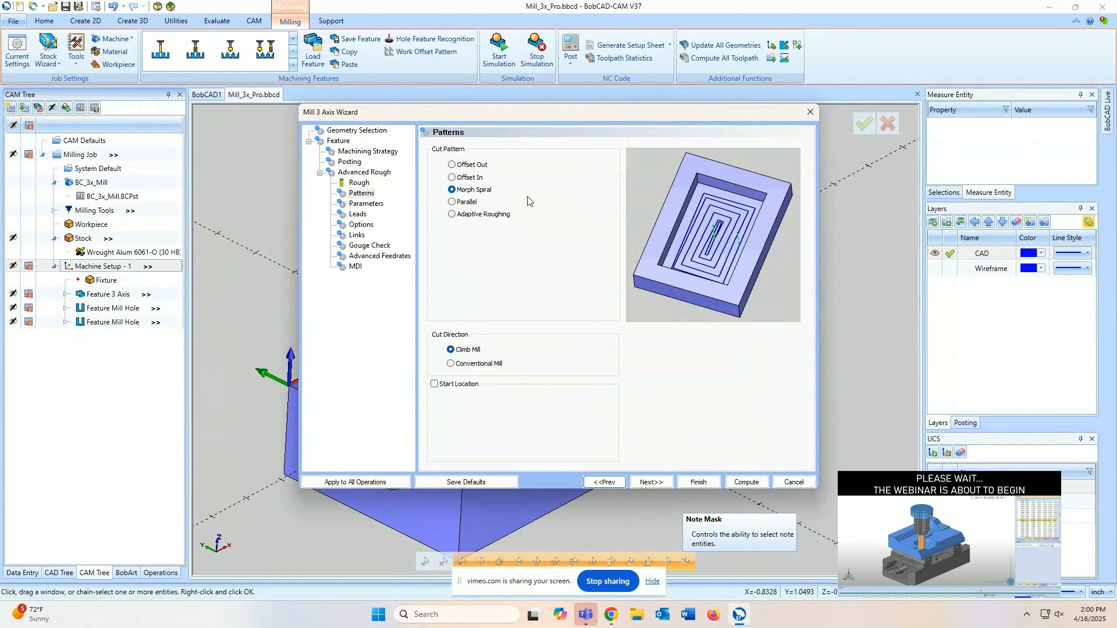
left_click(471, 166)
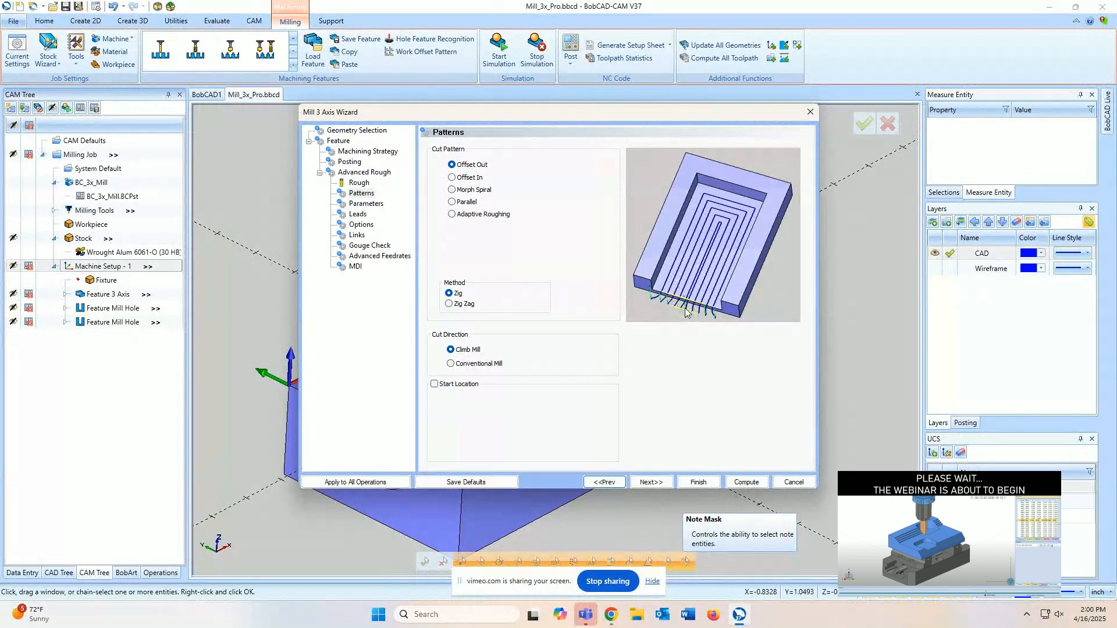
left_click(650, 483)
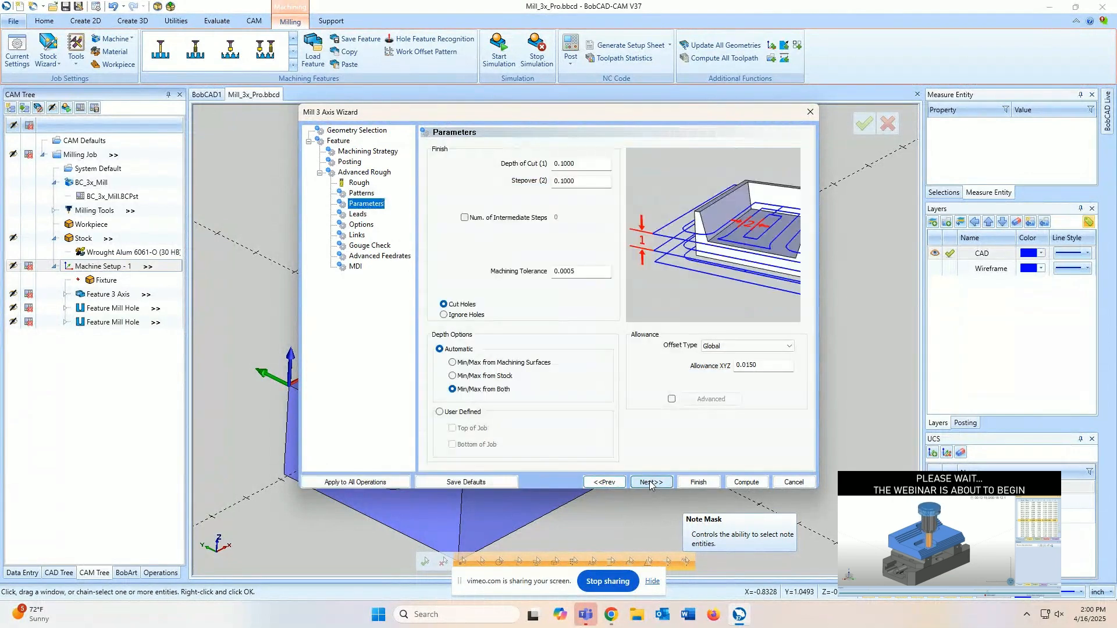
- Compare the Advanced Rough ramp entry types Line, Spiral, Zig Zag, Profile and Automatic in the lead settings
left_click(650, 483)
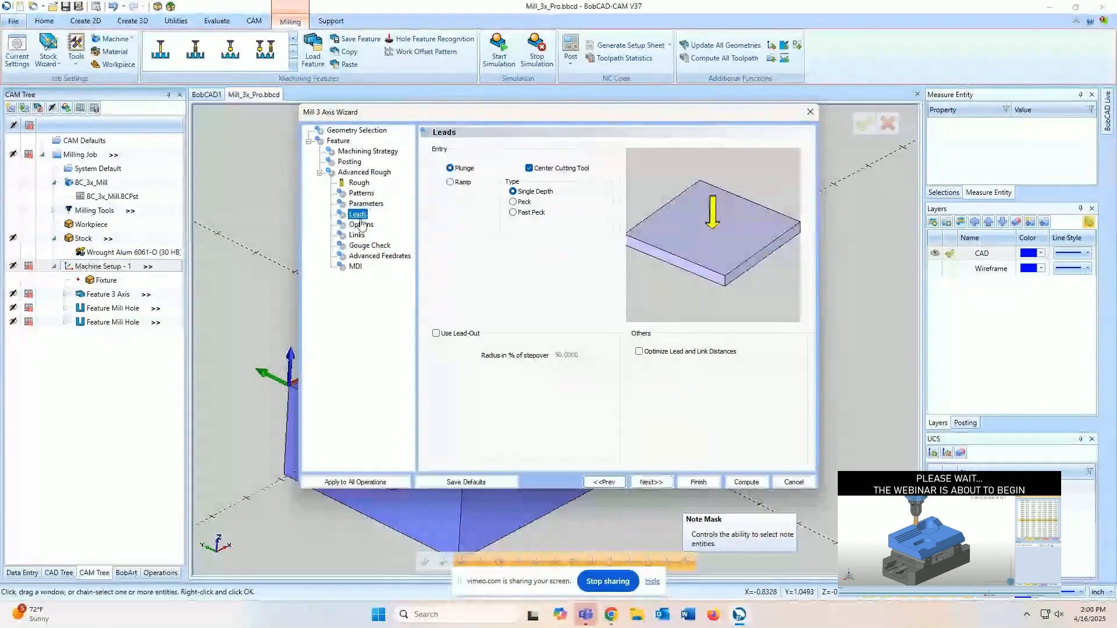
left_click(450, 182)
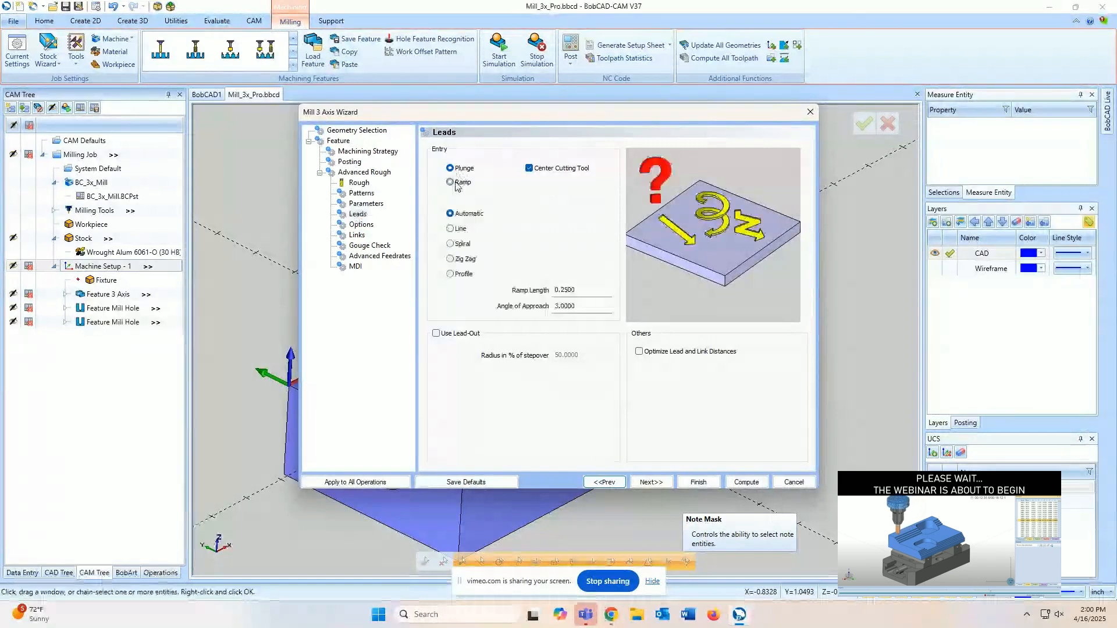
left_click(457, 231)
left_click(456, 244)
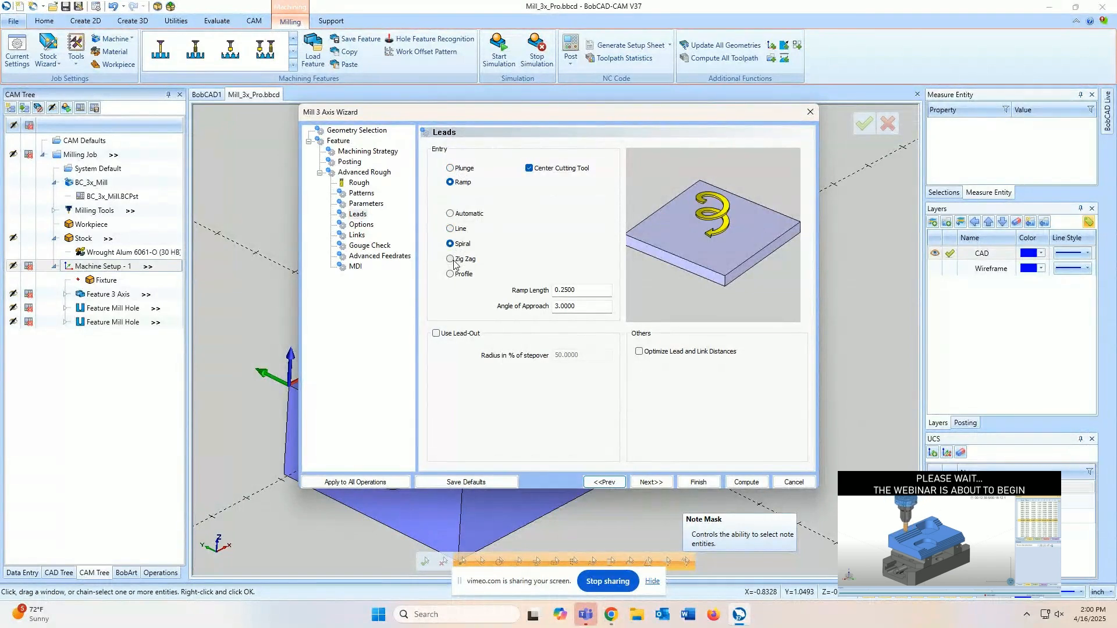
left_click(458, 260)
left_click(459, 275)
left_click(460, 229)
left_click(458, 244)
left_click(463, 262)
left_click(460, 214)
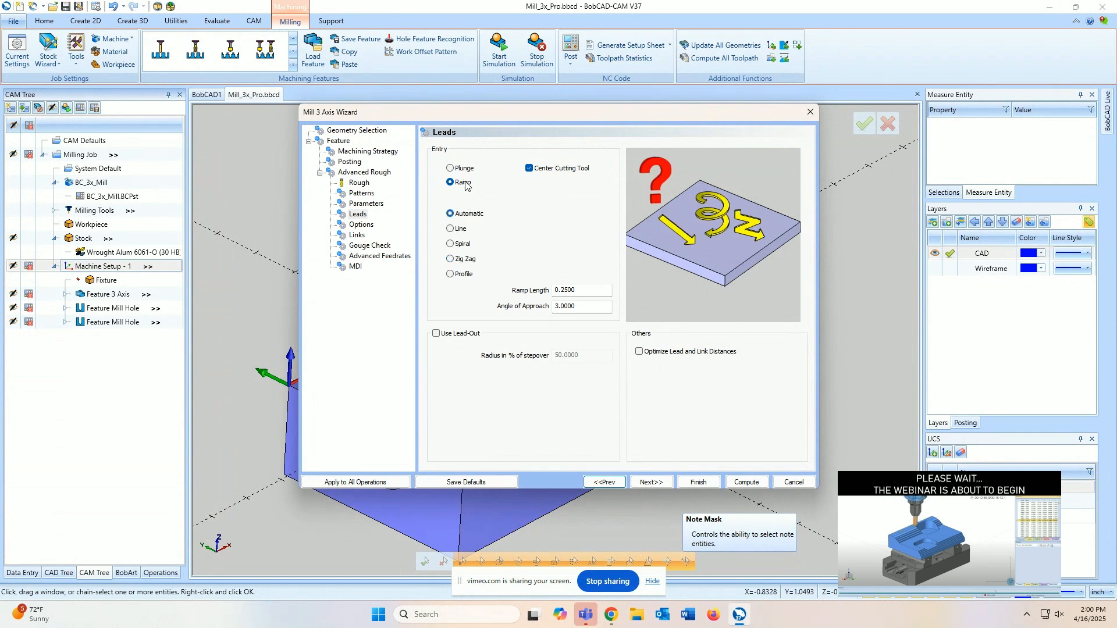
- Set the Advanced Rough entry to Plunge and turn off the Center Cutting Tool option
left_click(463, 173)
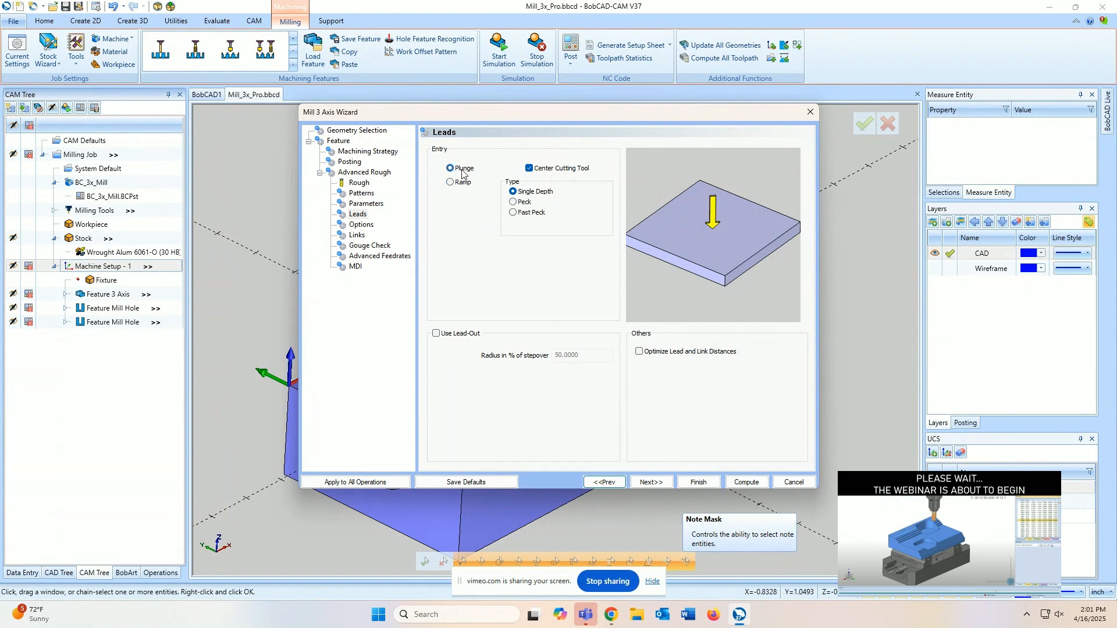
left_click(529, 170)
left_click(529, 170)
left_click_drag(426, 116, 784, 114)
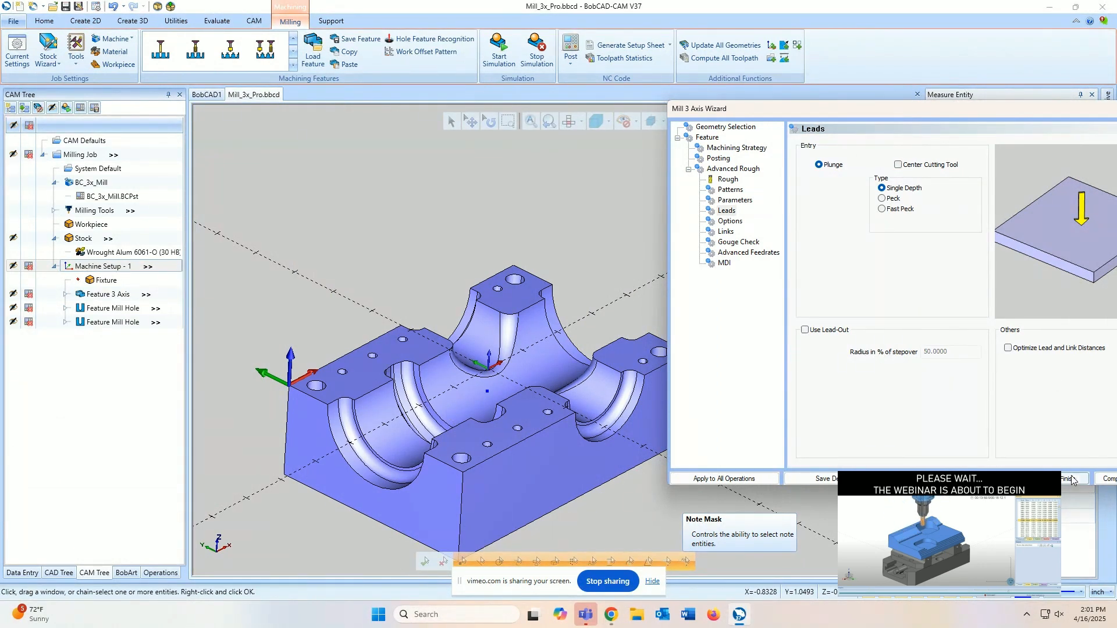
- Set the Advanced Rough depth of cut and stepover to 0.2 and compute the toolpath
left_click(728, 179)
left_click(730, 190)
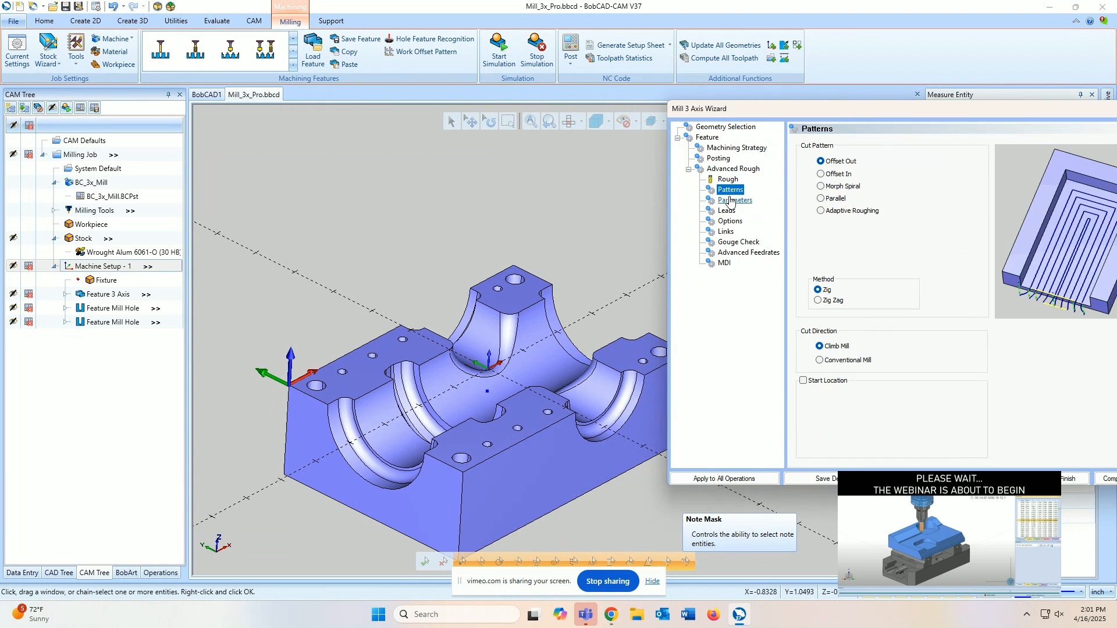
left_click(734, 201)
type(".2")
key("Tab")
type(".2")
key("Tab")
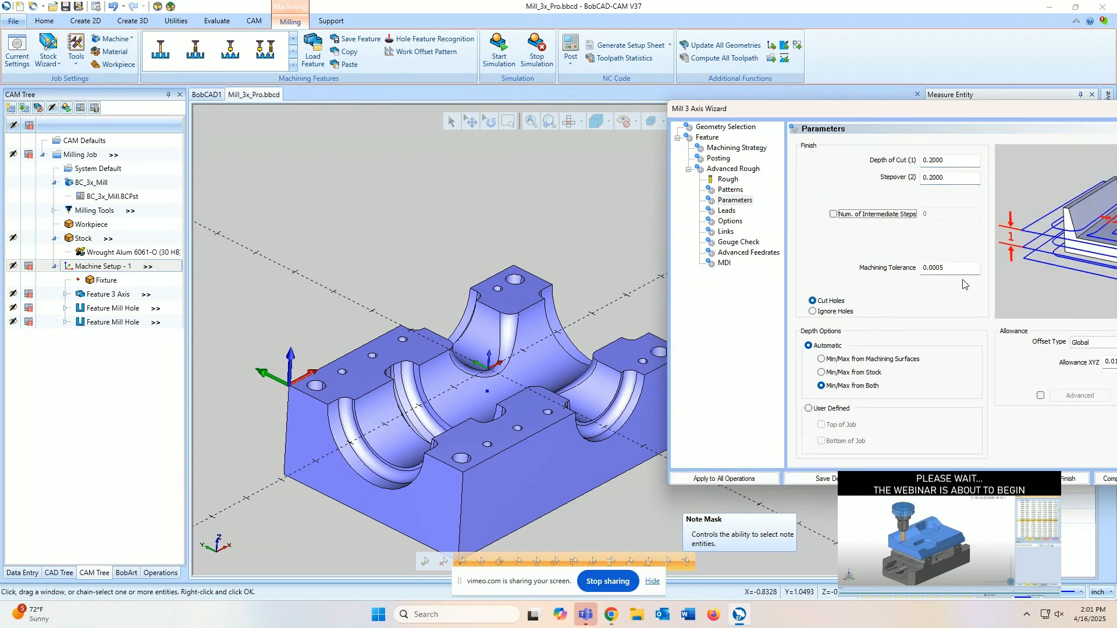
left_click(1107, 478)
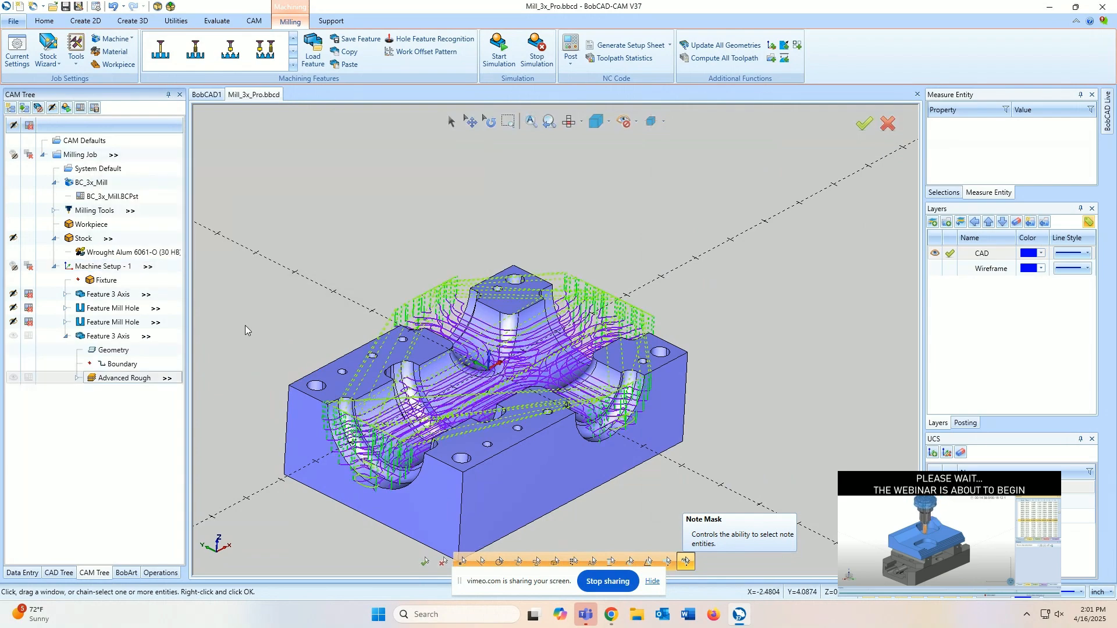
- Examine where the roughing toolpath enters beside the part, and review the operation's patterns, parameters and leads
middle_click_drag(459, 390, 387, 414)
scroll(284, 393, "up", 5)
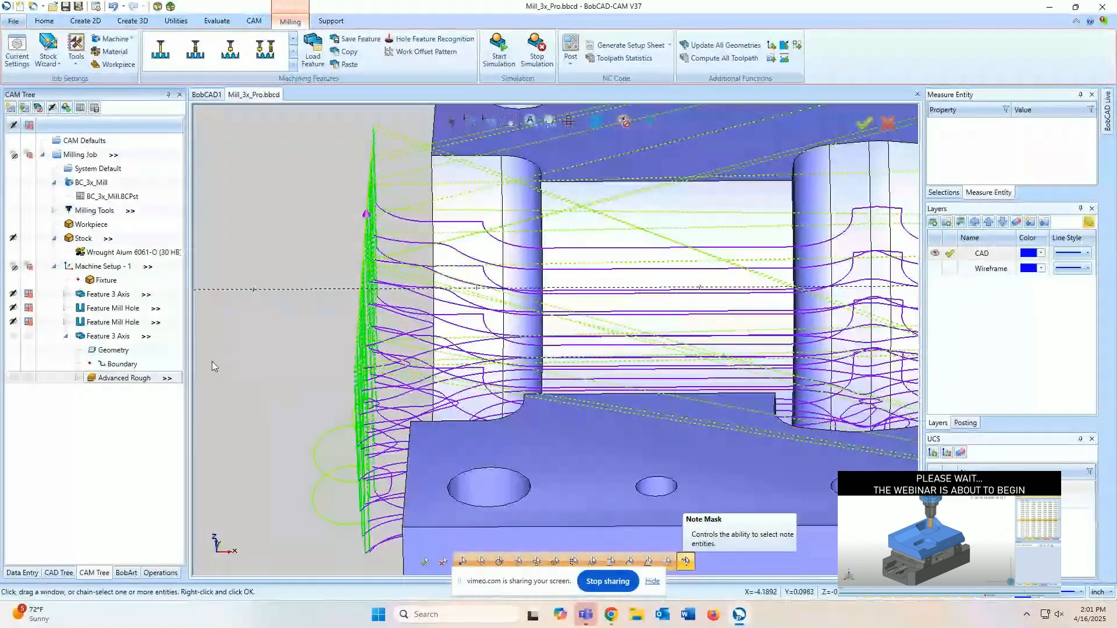
double_click(144, 336)
left_click(360, 182)
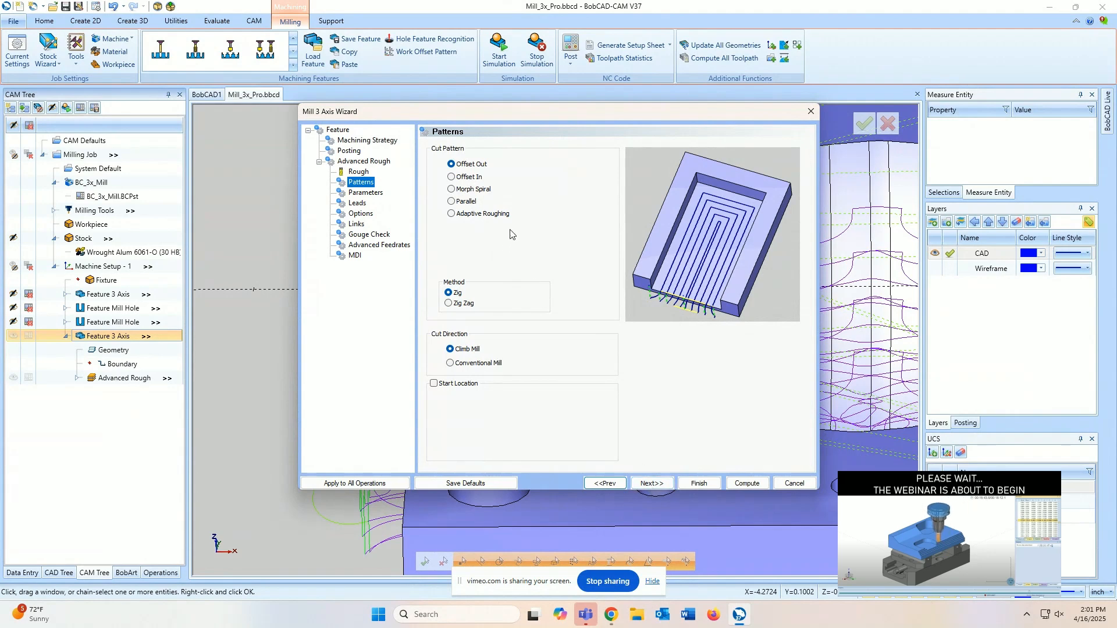
left_click(643, 485)
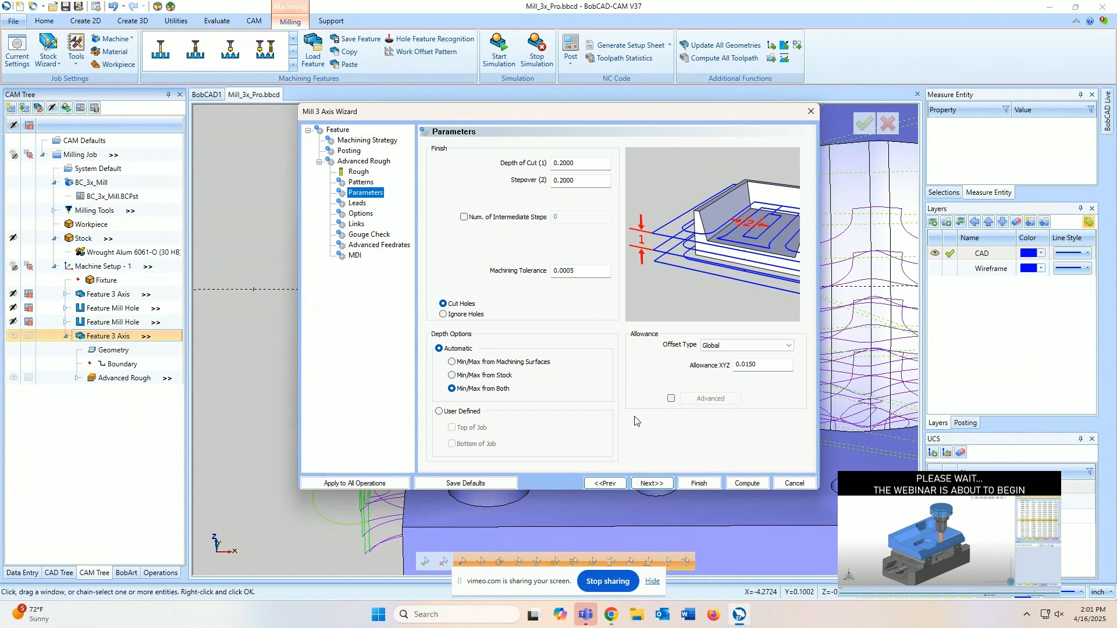
left_click(650, 485)
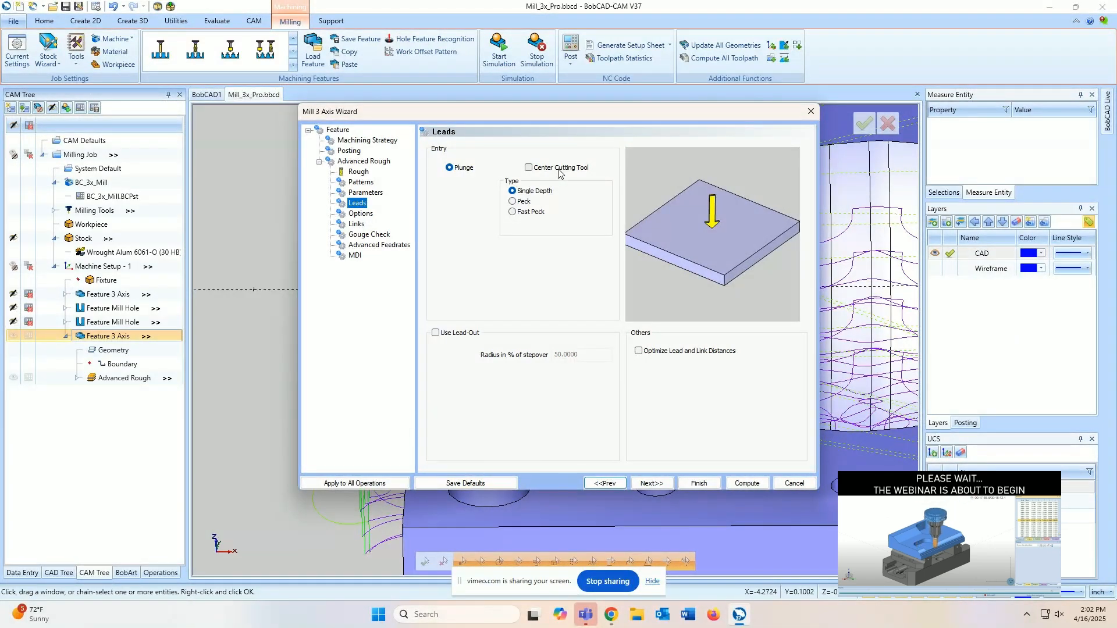
- Review the feature's machining strategy and available operations, plus the Advanced Rough cut pattern and lead settings
left_click(356, 141)
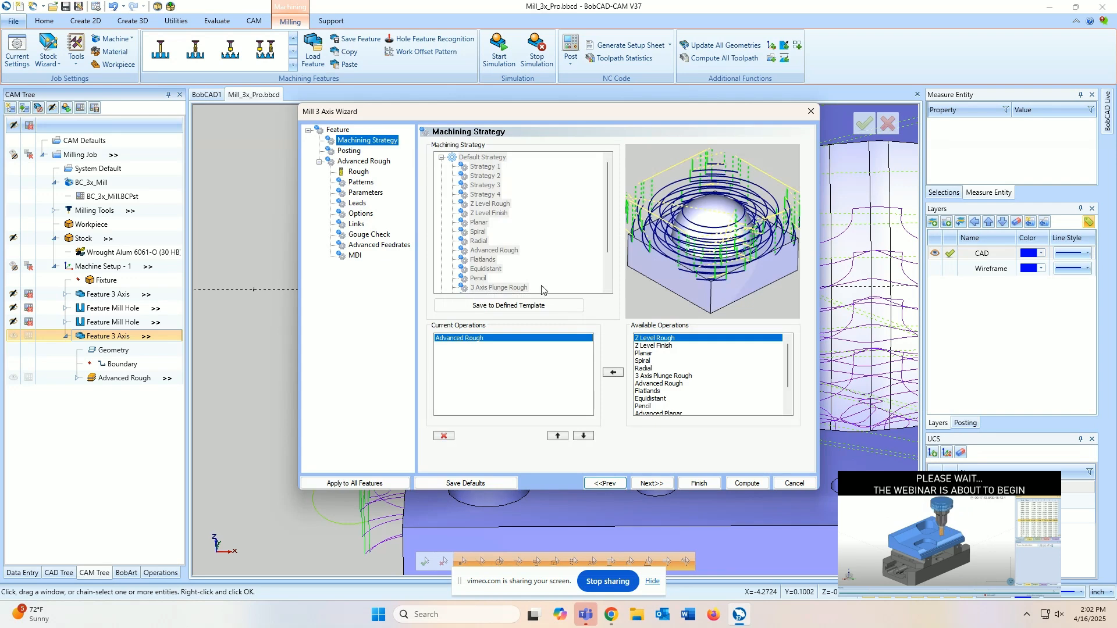
left_click(656, 340)
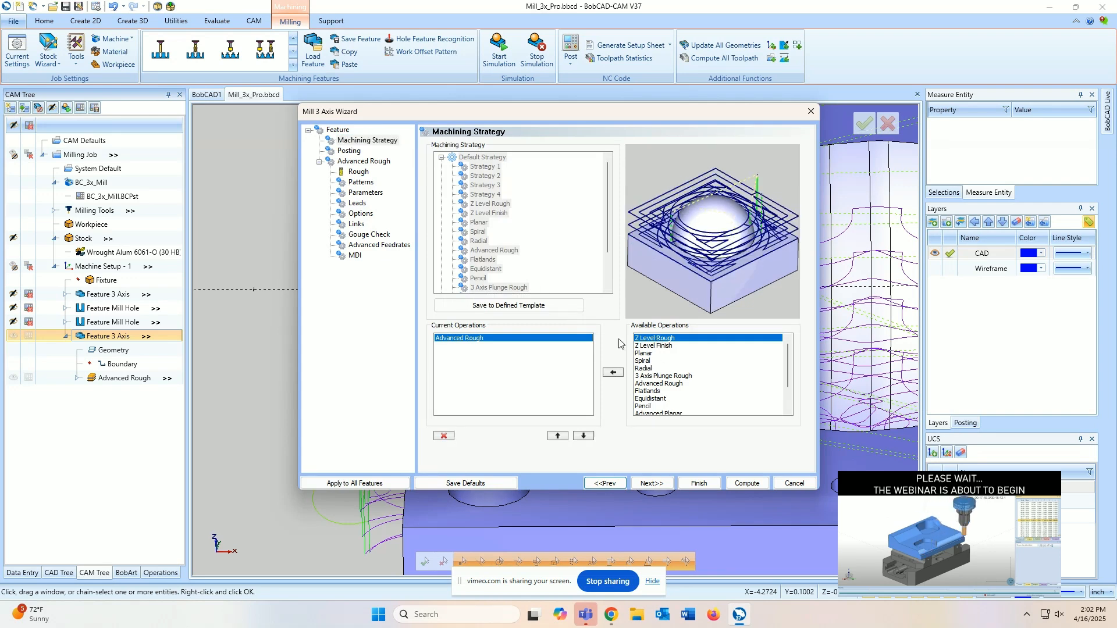
left_click(459, 339)
left_click(361, 182)
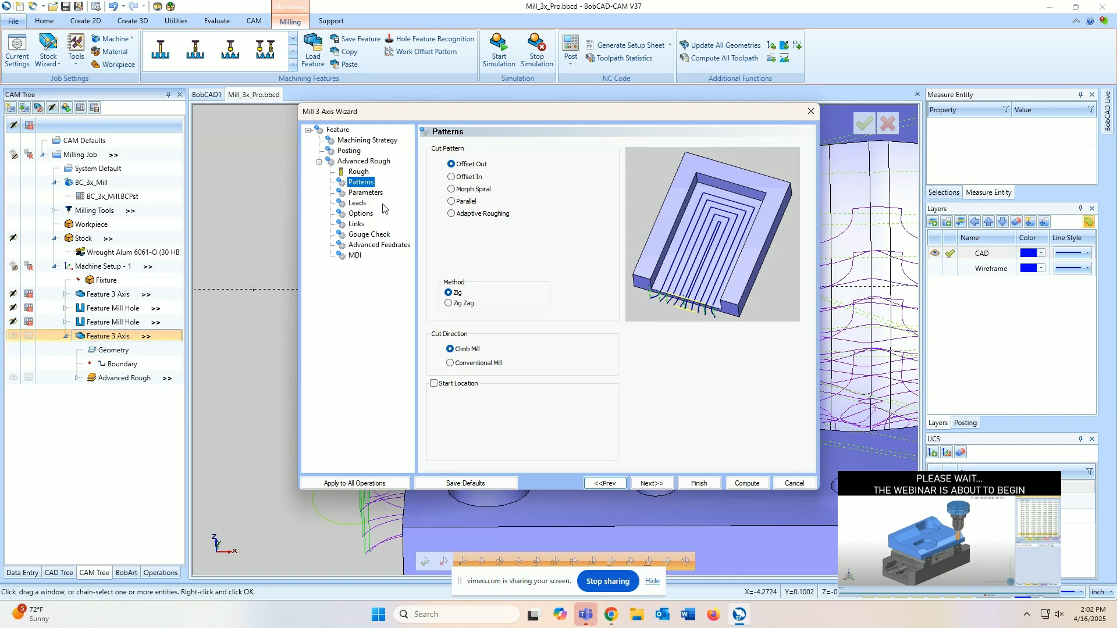
left_click(355, 203)
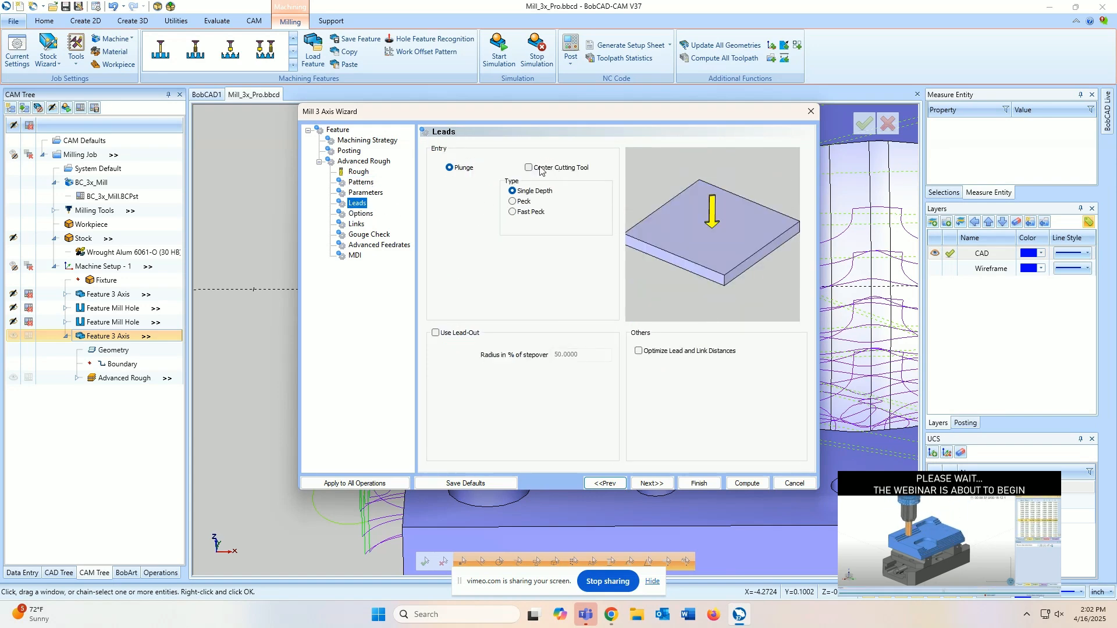
left_click(698, 483)
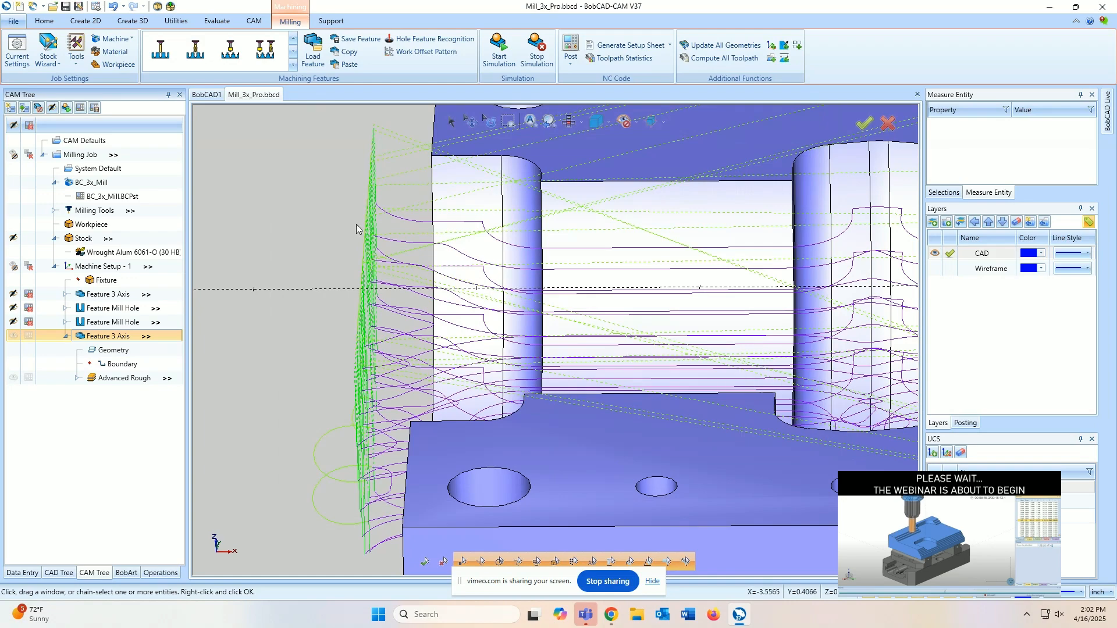
- Backplot the Advanced Rough operation and examine the tool's starting position relative to the part
scroll(326, 326, "down", 5)
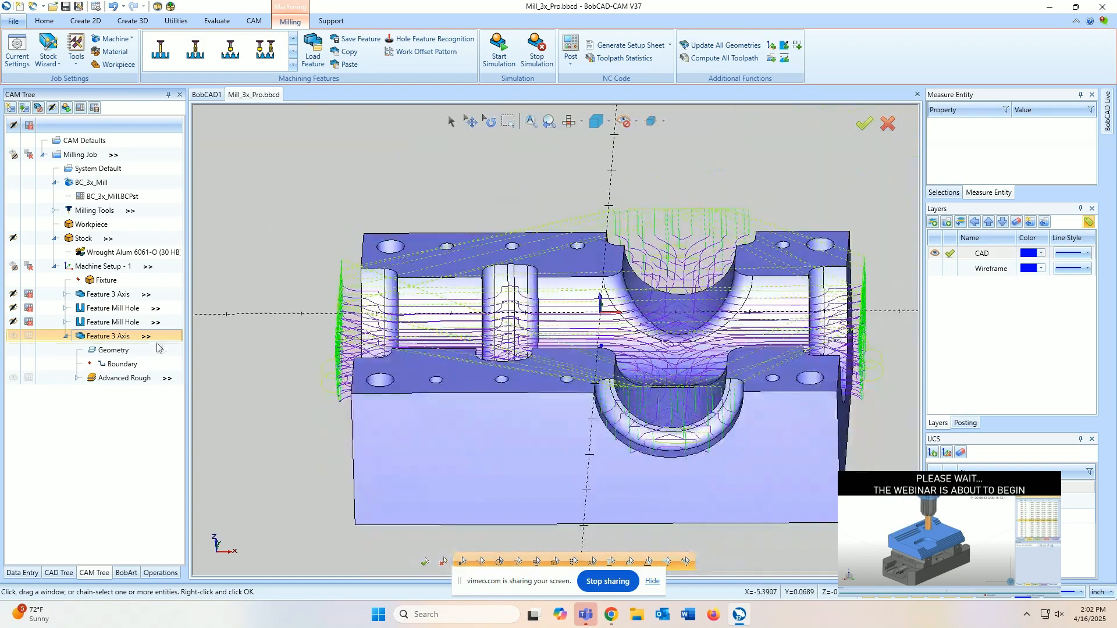
right_click(112, 390)
left_click(133, 462)
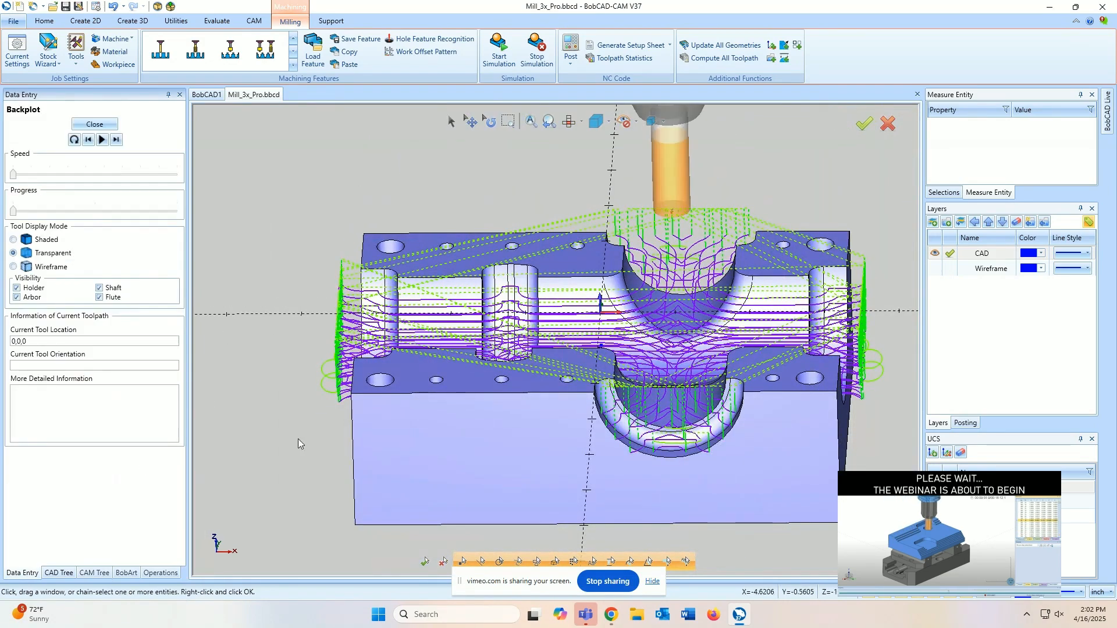
middle_click_drag(757, 426, 786, 368)
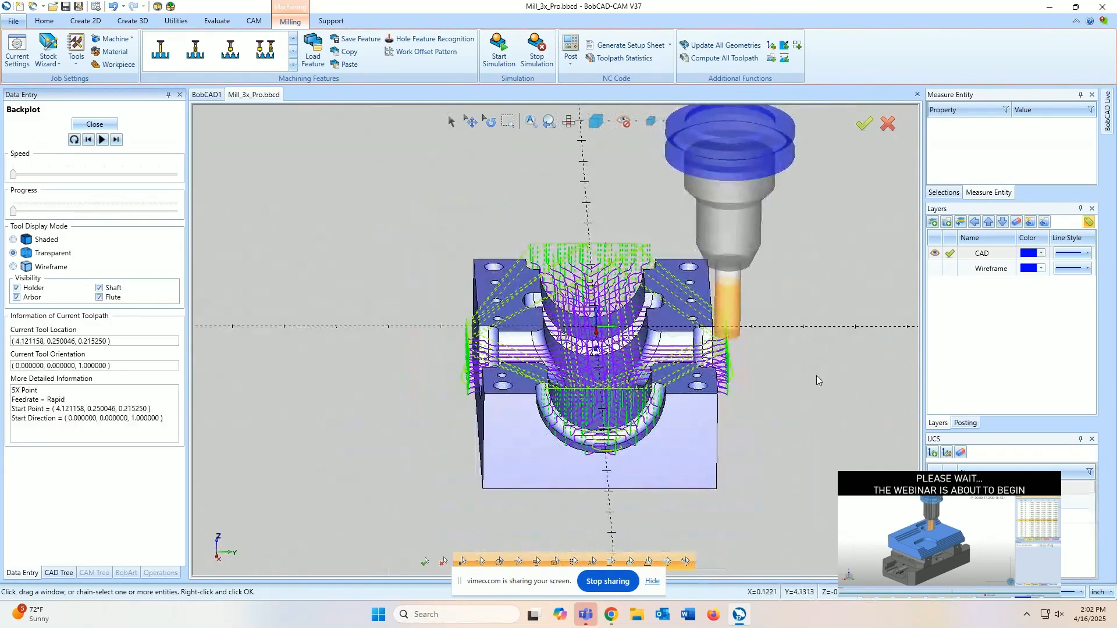
scroll(741, 377, "up", 3)
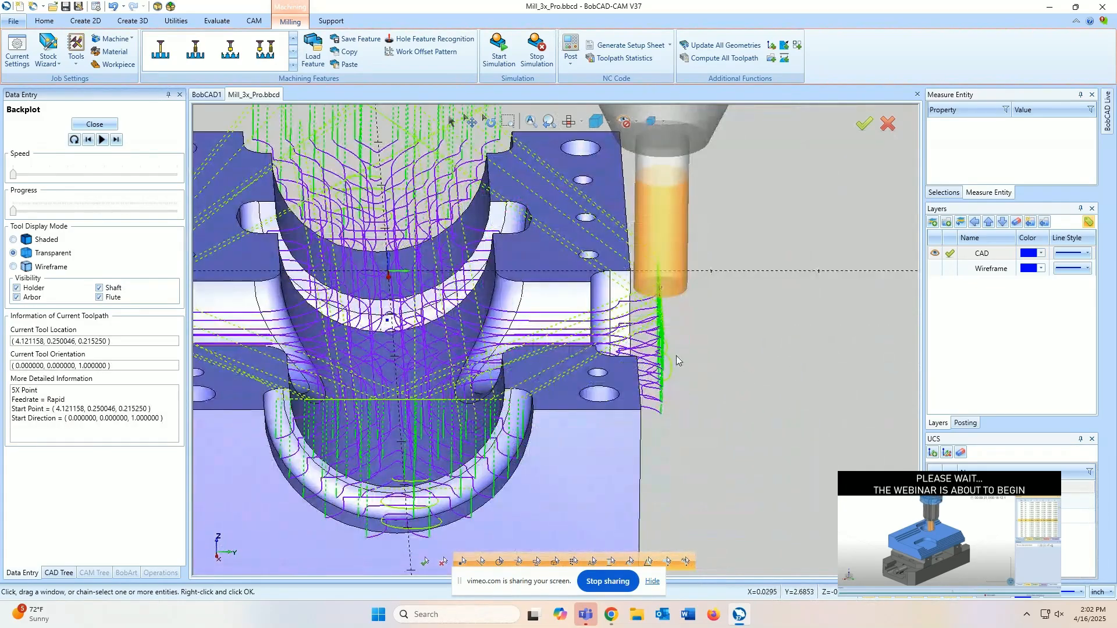
left_click(117, 141)
left_click(94, 124)
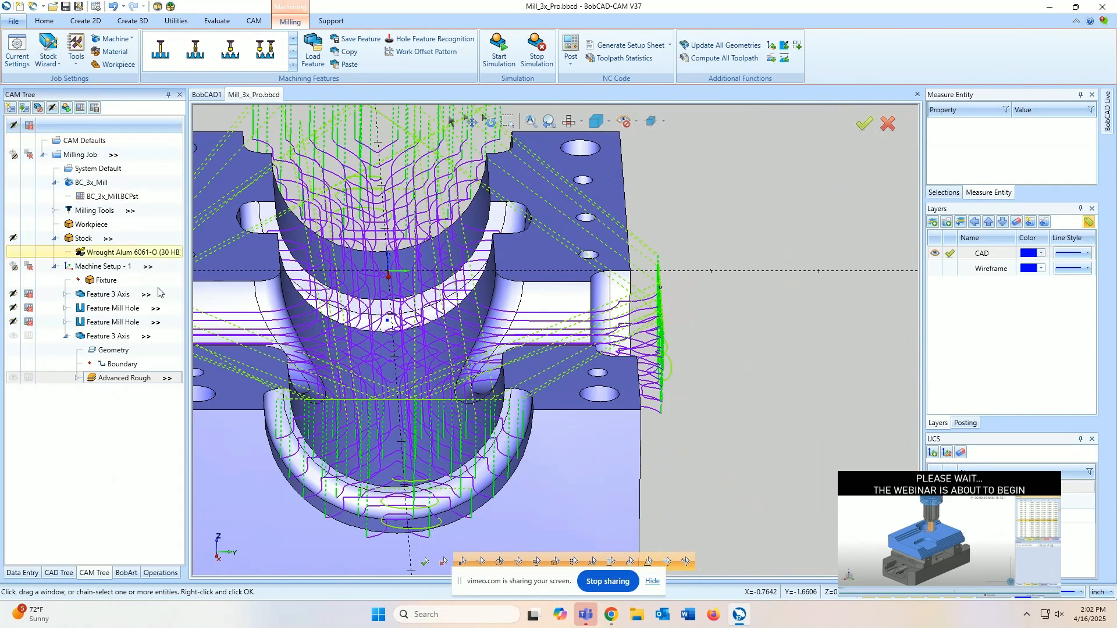
- Change the Advanced Rough cut pattern to Parallel and compute the toolpath
double_click(109, 337)
left_click(360, 182)
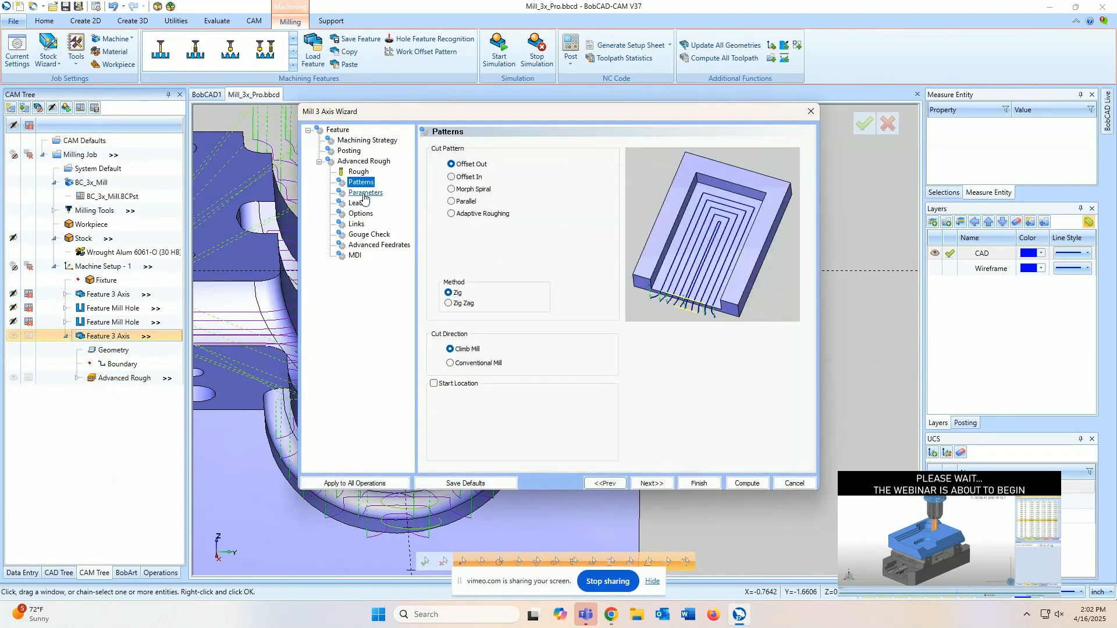
left_click(465, 213)
left_click(466, 190)
left_click(463, 165)
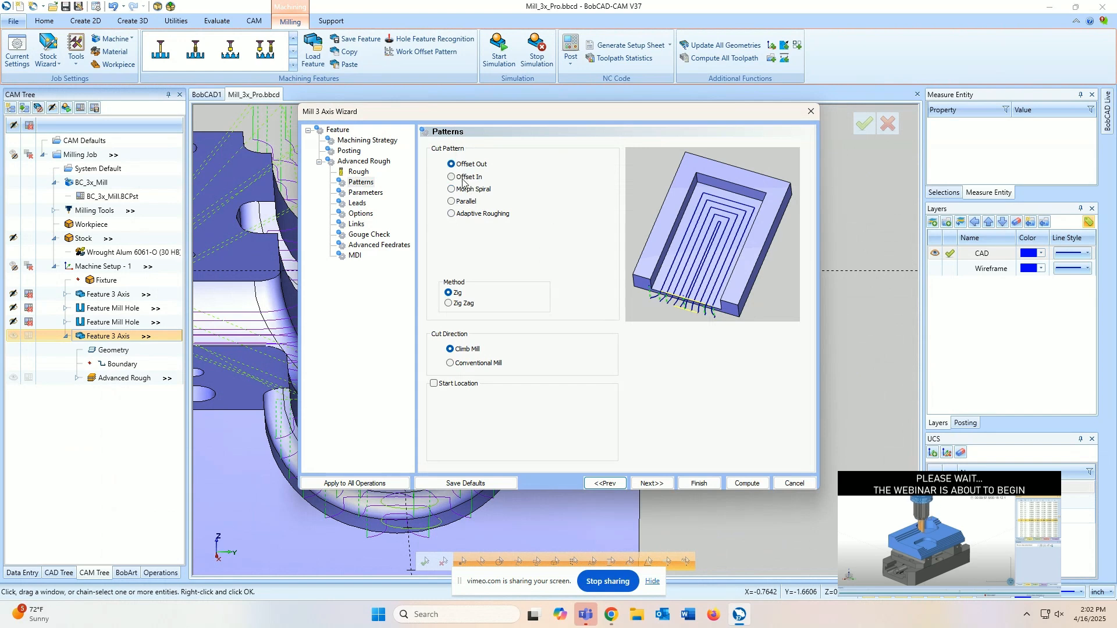
left_click(467, 201)
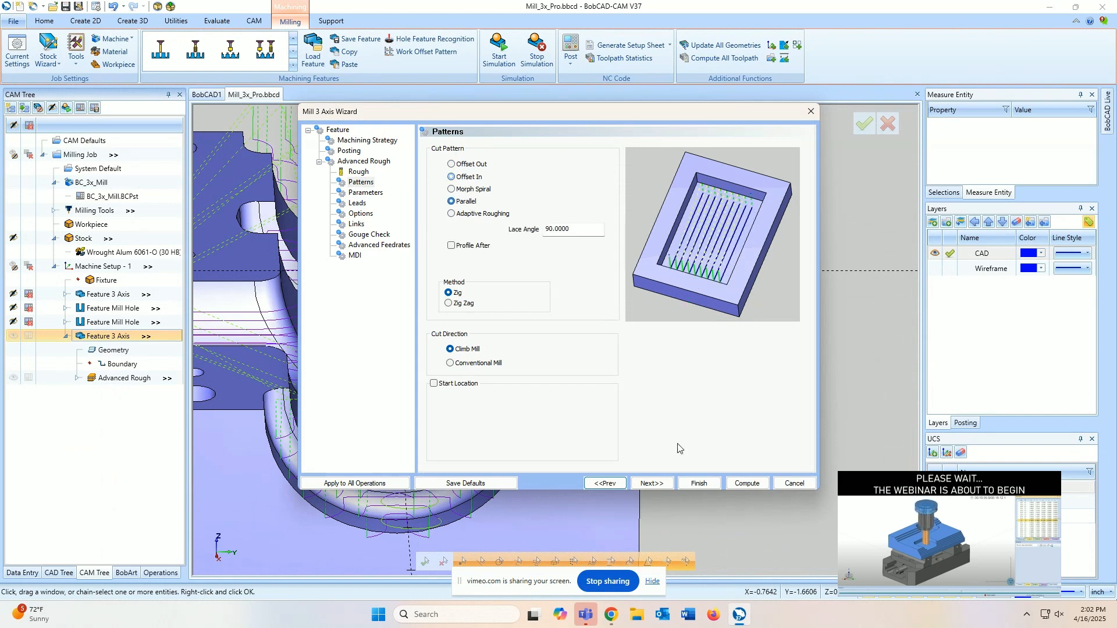
left_click(749, 483)
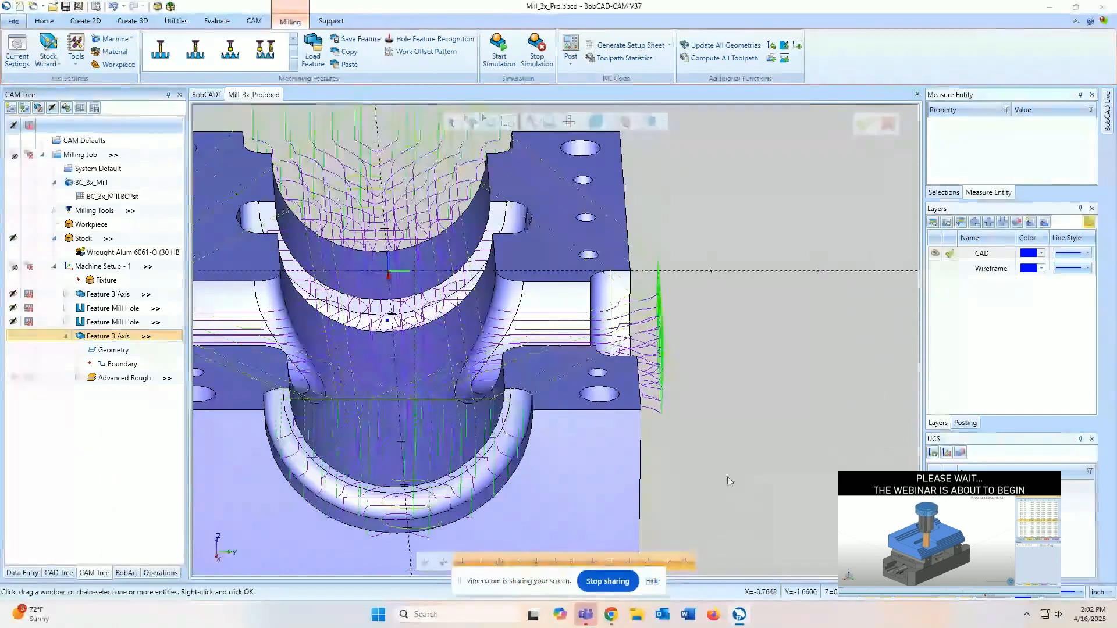
- Examine the parallel toolpath's entries beside the part and check the operation's lead settings without changing them
scroll(683, 364, "up", 2)
middle_click_drag(683, 364, 673, 365)
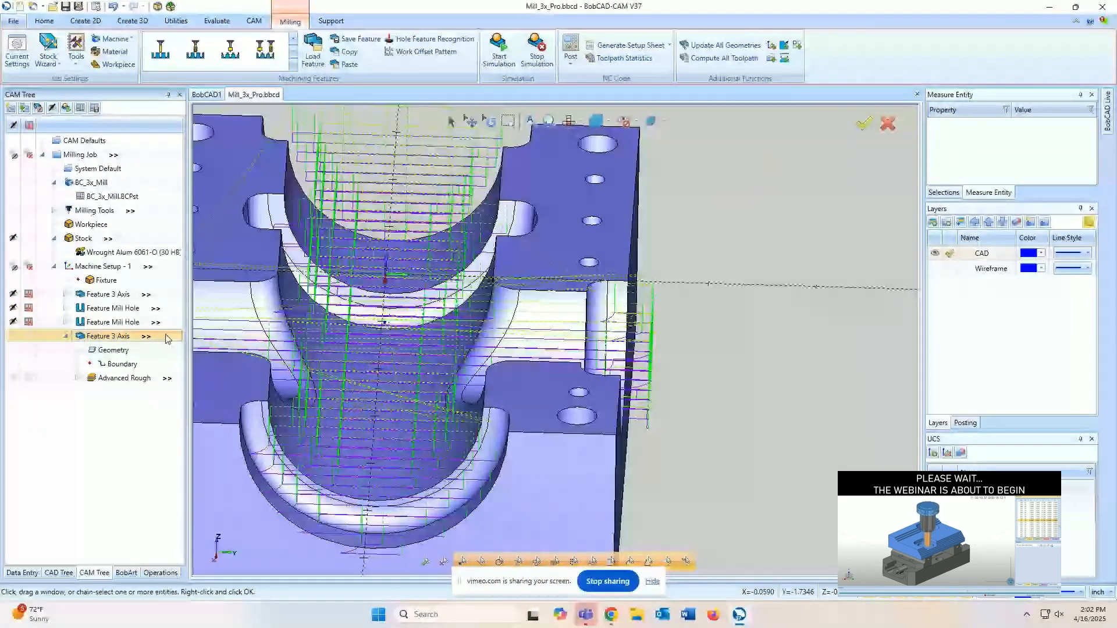
double_click(124, 378)
left_click(357, 203)
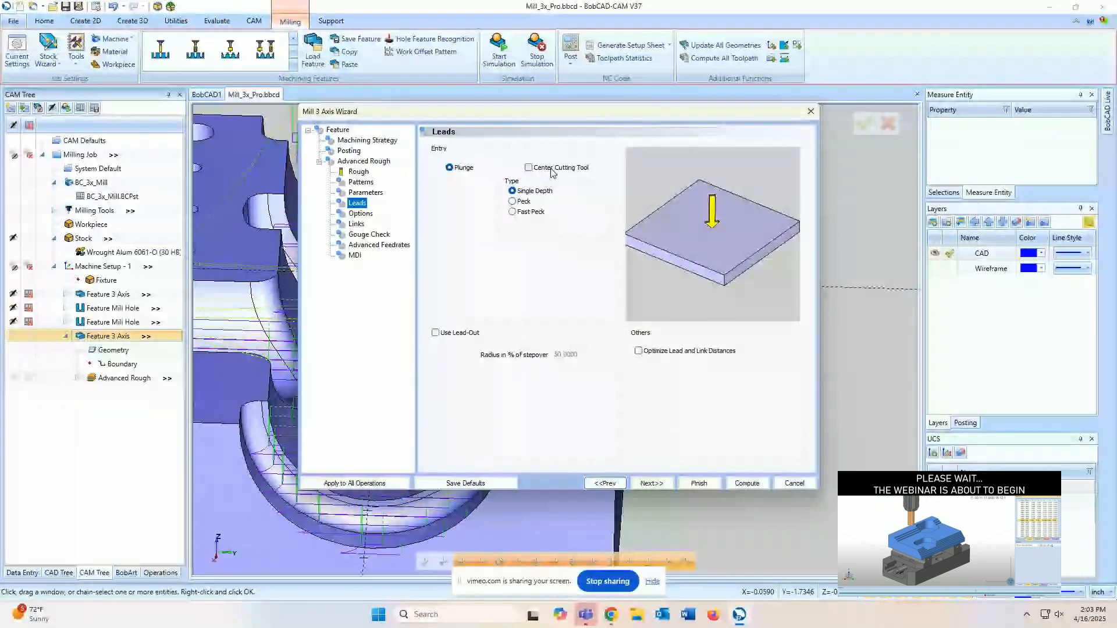
left_click(794, 483)
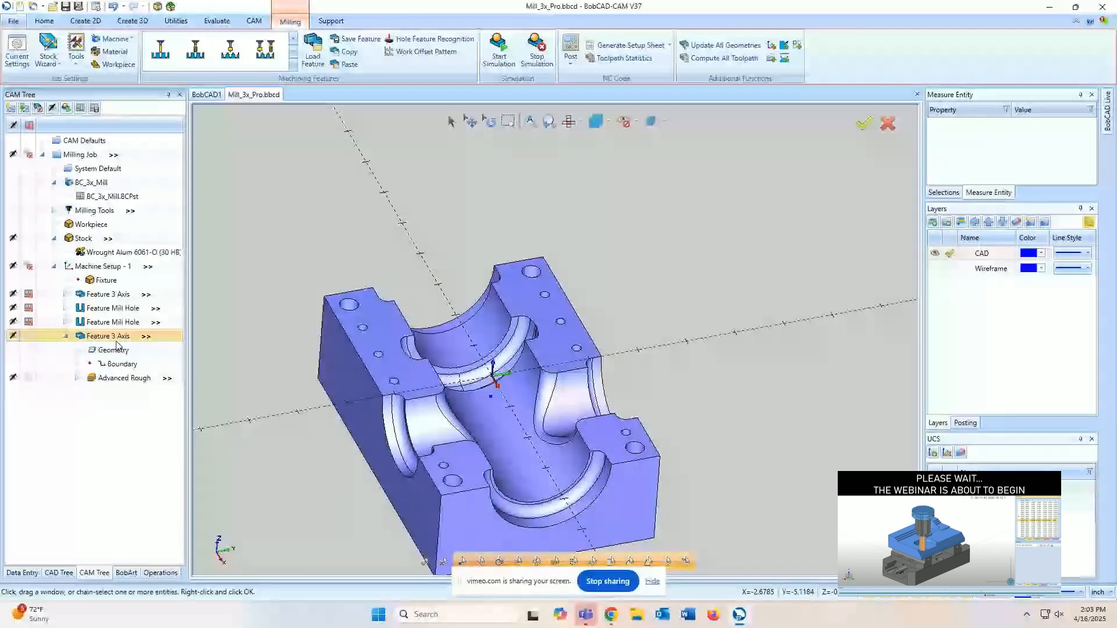
- Assign the edges around the half-round channel at the part's end as the new 3-axis feature's boundary
right_click(116, 365)
left_click(147, 375)
scroll(452, 310, "up", 5)
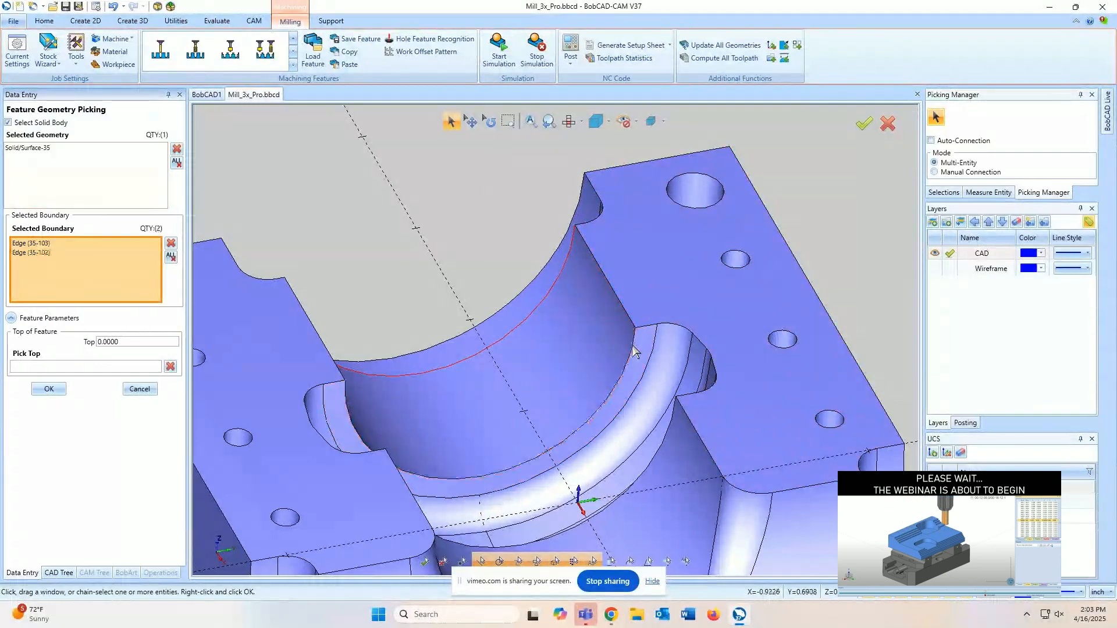
left_click(317, 336)
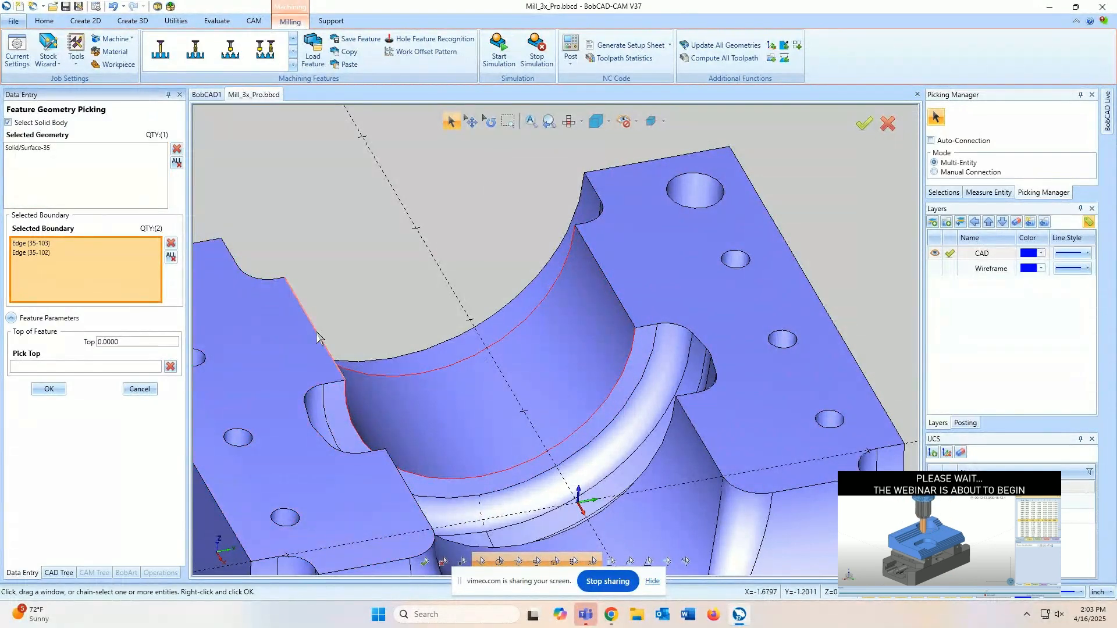
left_click(49, 388)
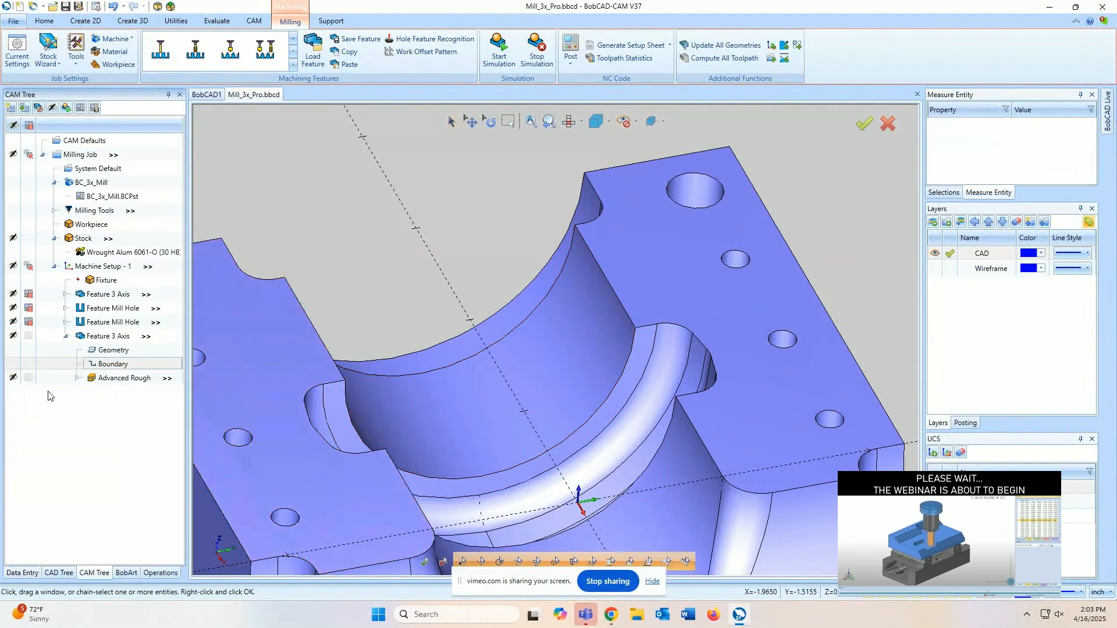
- Compute the Advanced Rough toolpath with the channel-edge boundary
left_click(103, 382)
scroll(464, 367, "down", 4)
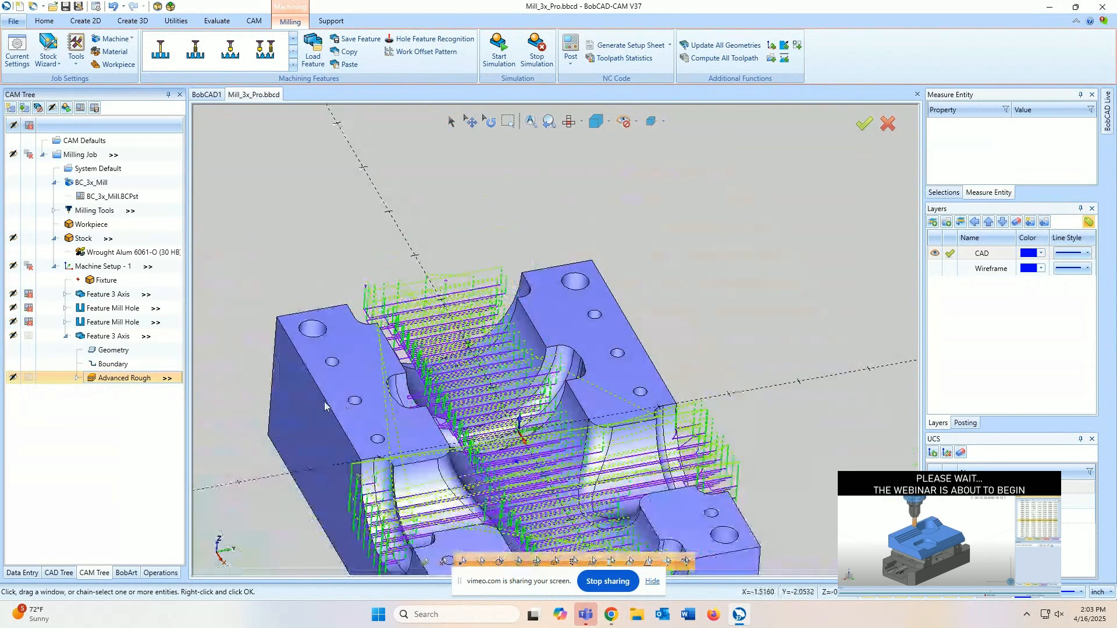
right_click(112, 377)
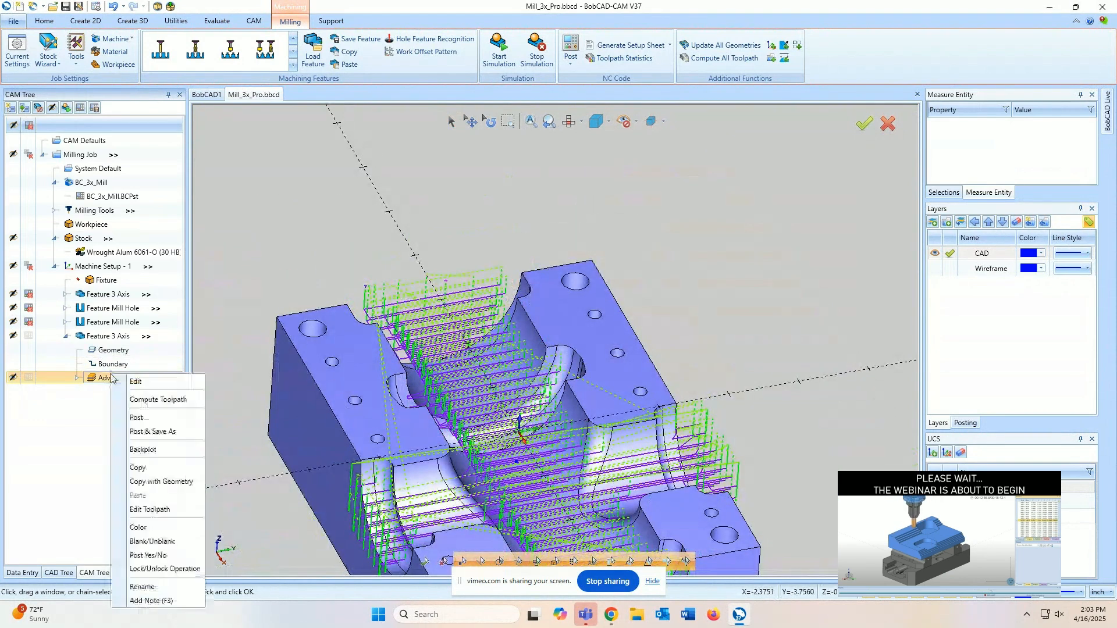
left_click(153, 404)
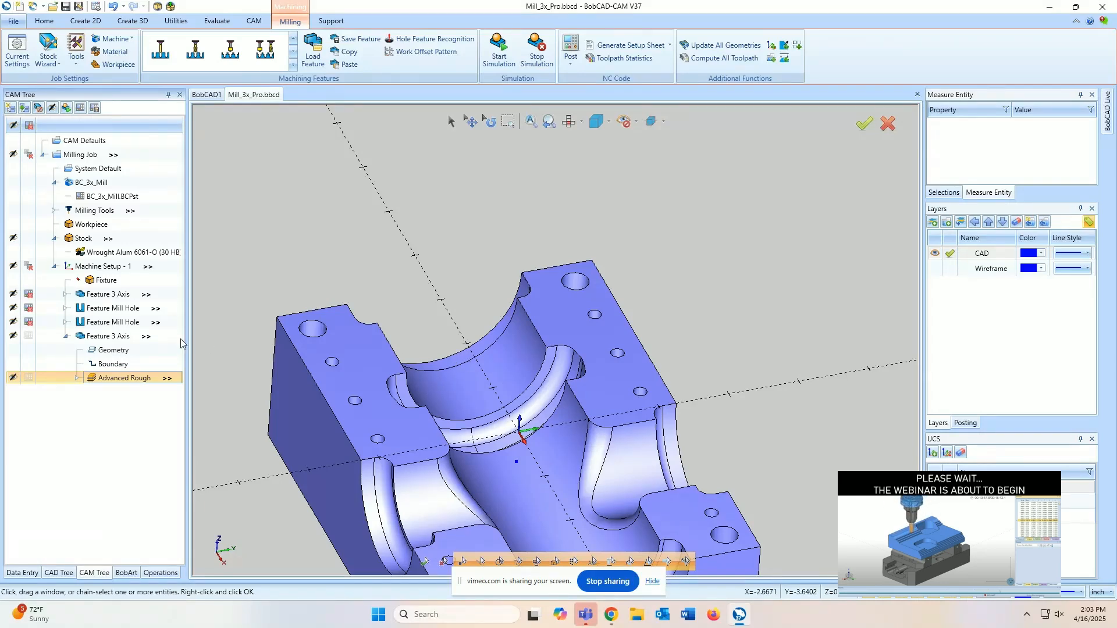
- Examine the channel at the part's end against the stock to see where the boundary limits the toolpath
middle_click_drag(558, 460, 503, 425)
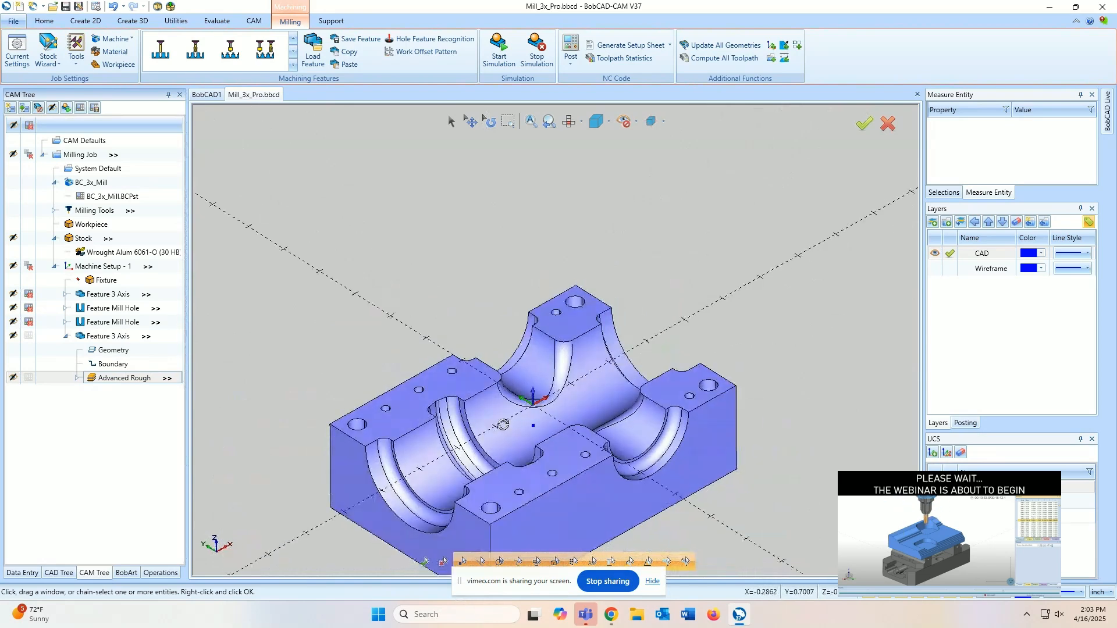
scroll(440, 494, "up", 2)
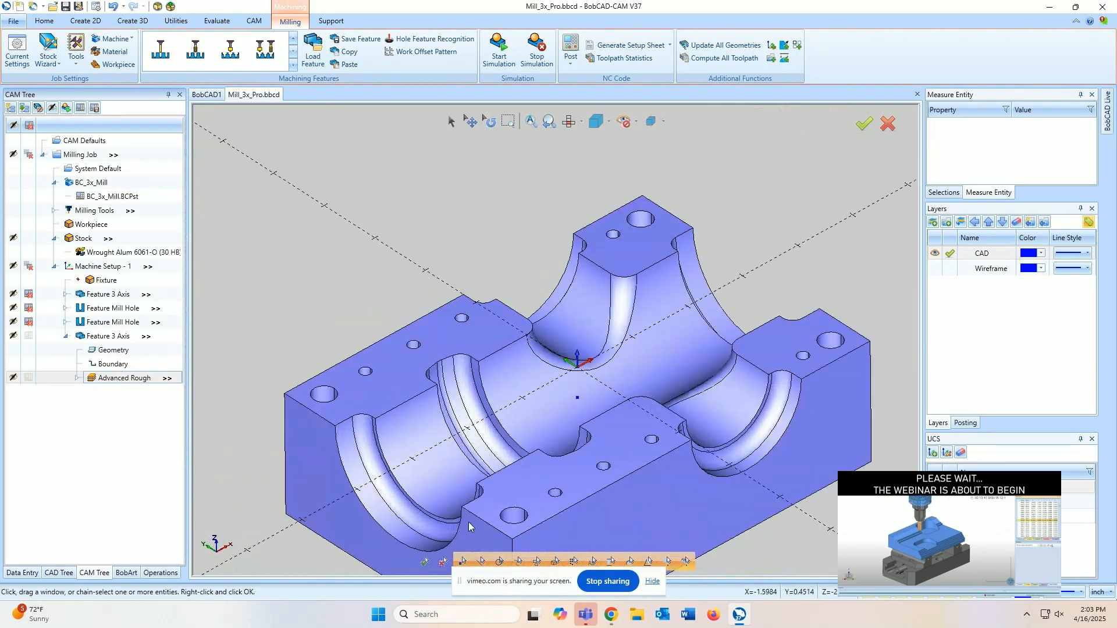
scroll(466, 526, "up", 4)
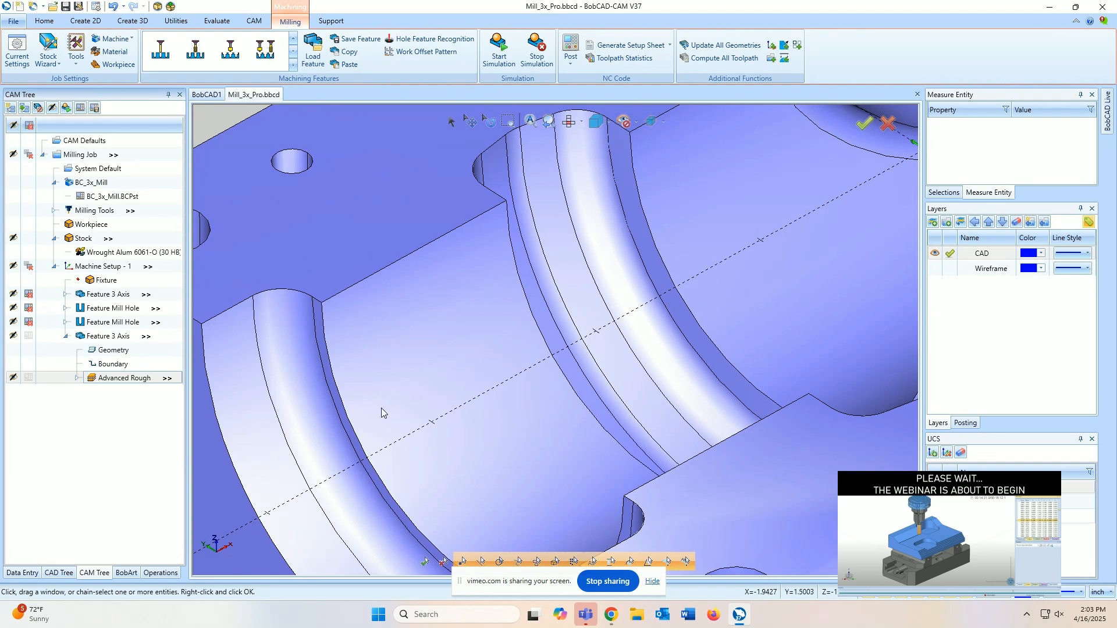
scroll(381, 409, "down", 3)
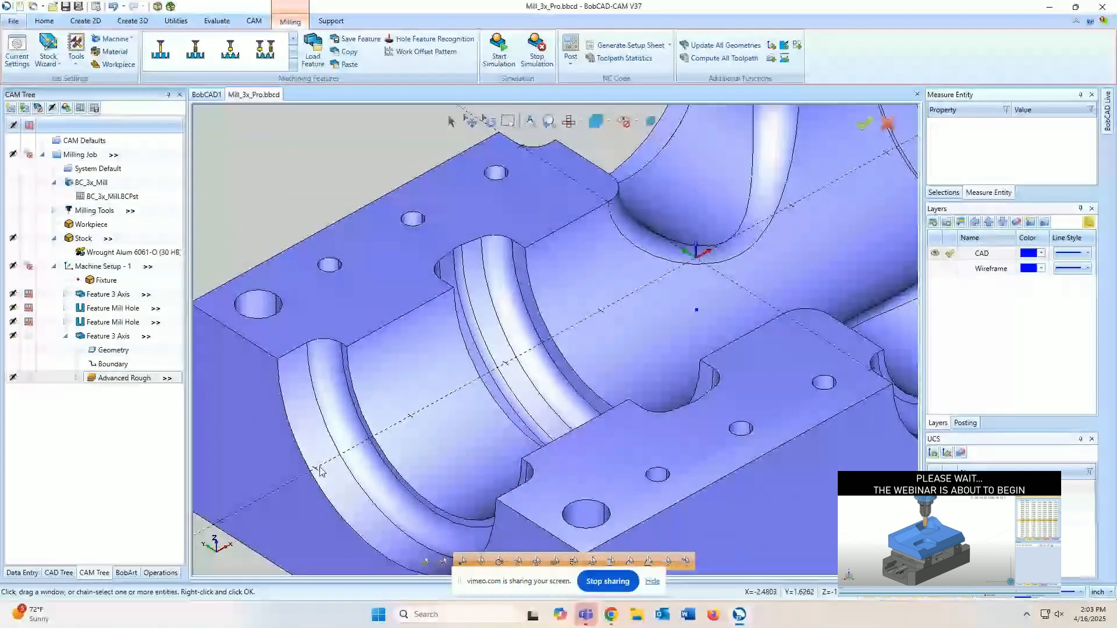
left_click(84, 238)
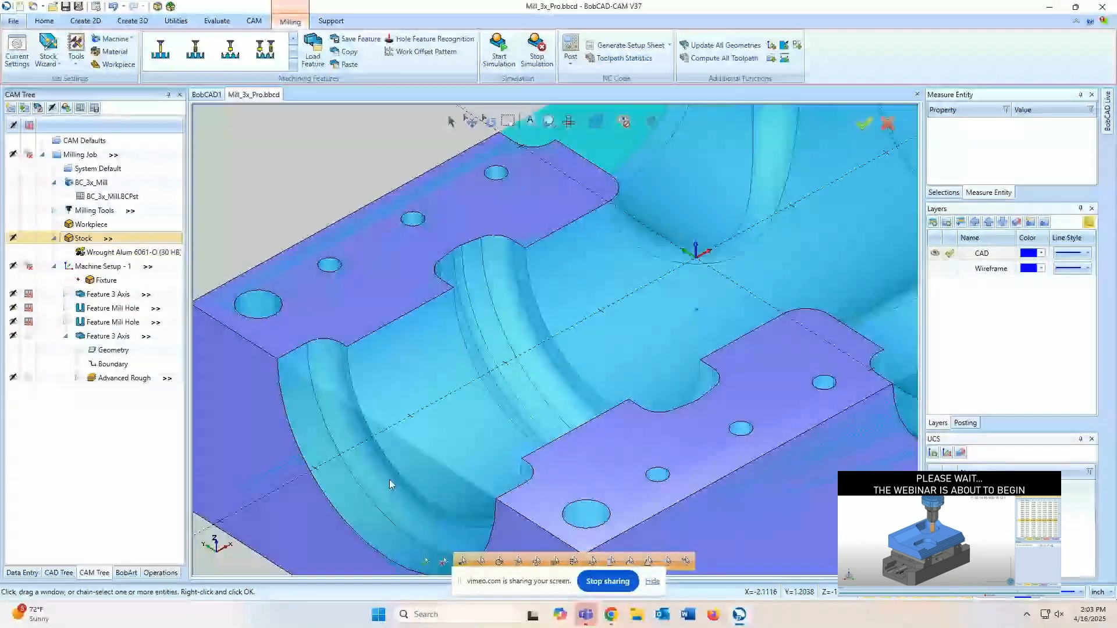
scroll(355, 473, "down", 2)
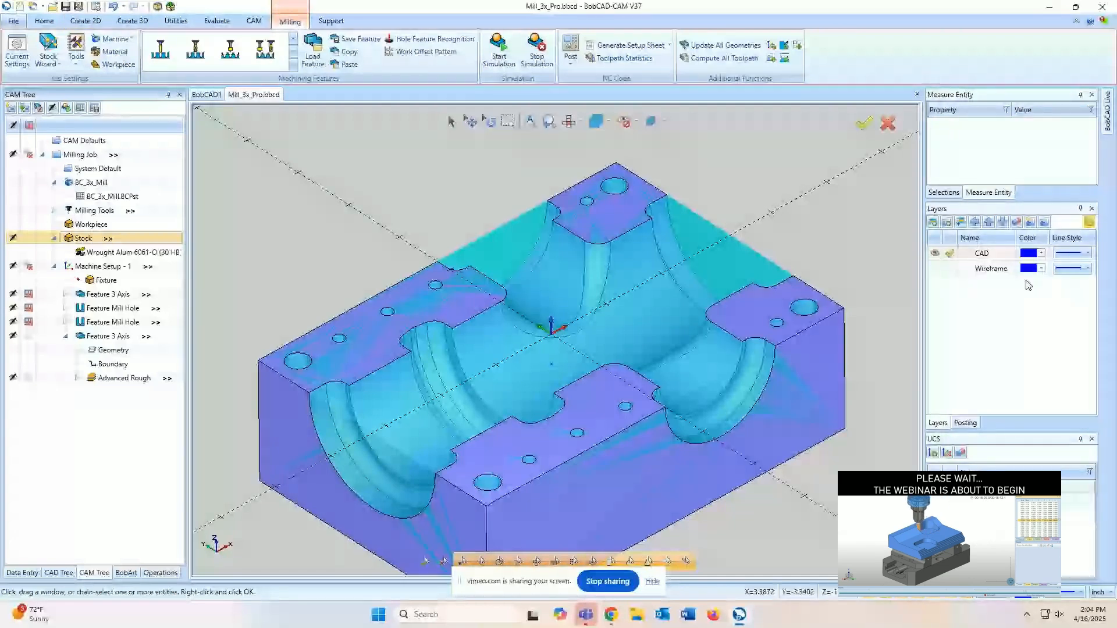
- On a new layer, extract the edges of the half-round channel face projected to Z 0.0000, and hide the CAD layer
left_click(980, 292)
double_click(980, 292)
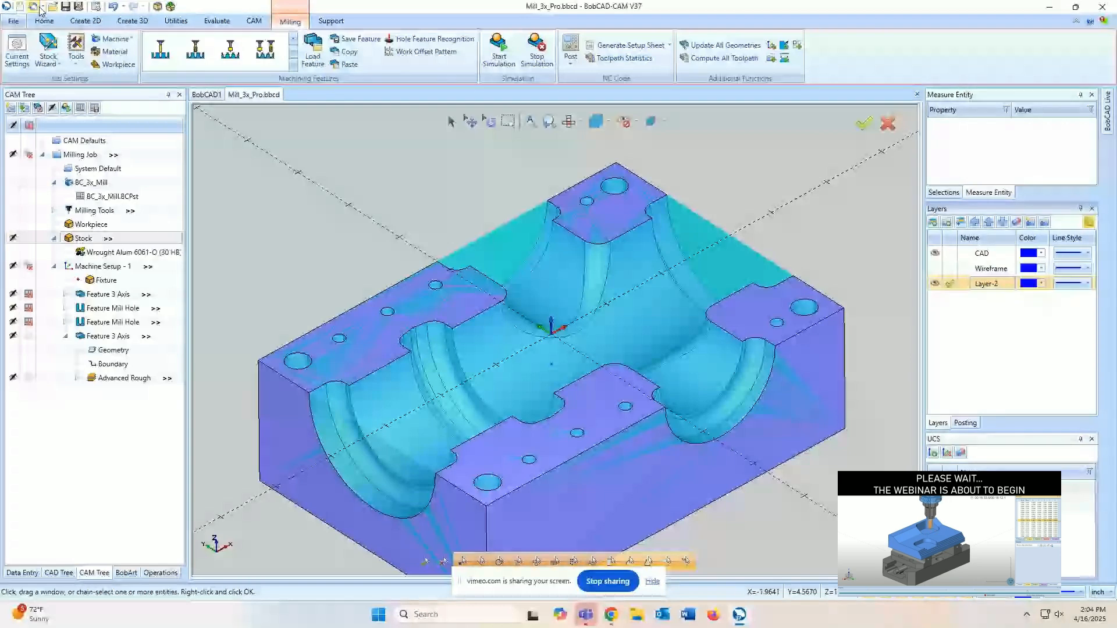
left_click(85, 21)
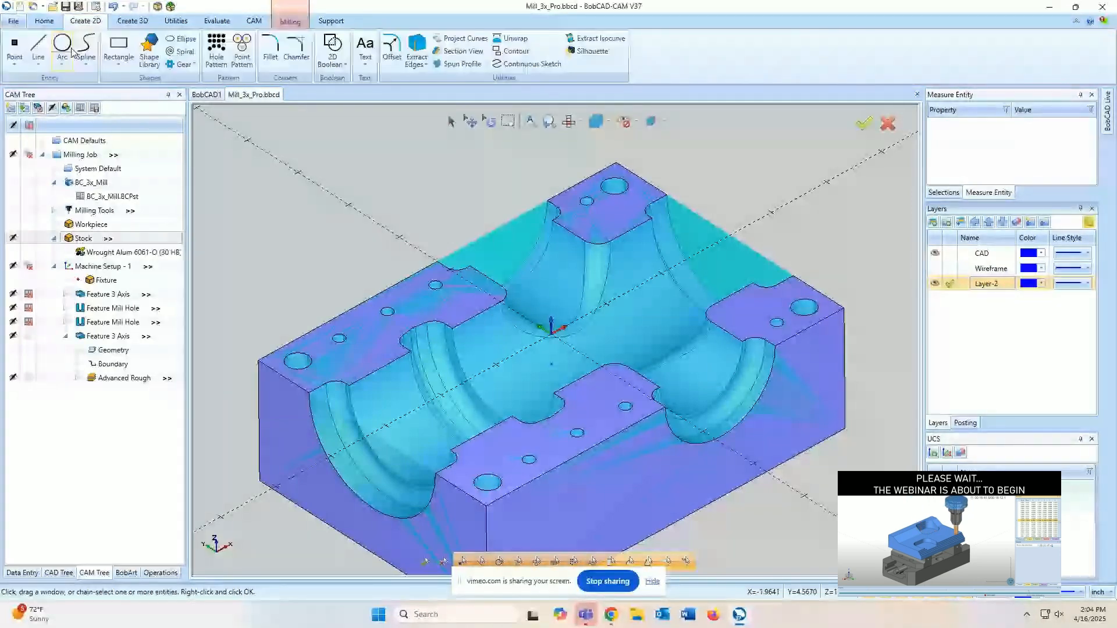
left_click(429, 51)
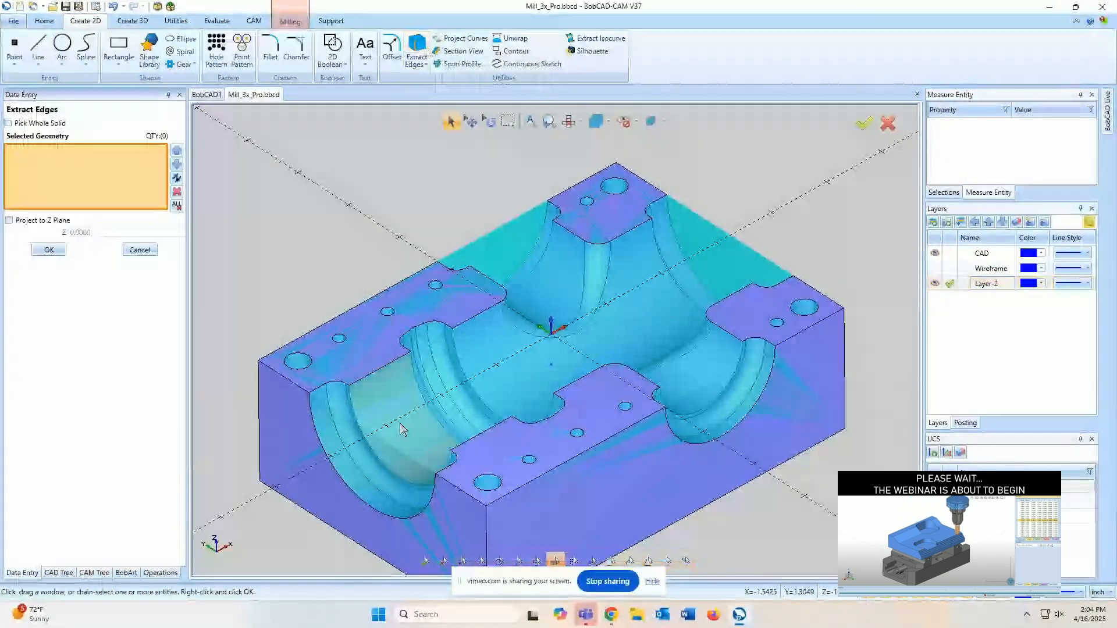
left_click(96, 207)
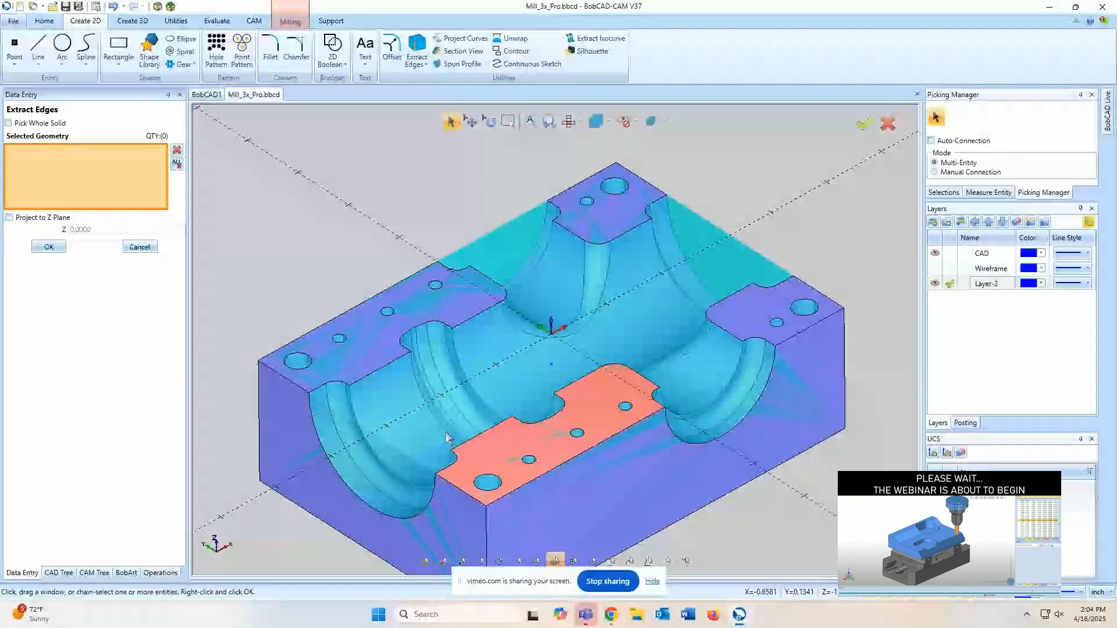
left_click(435, 432)
left_click(9, 217)
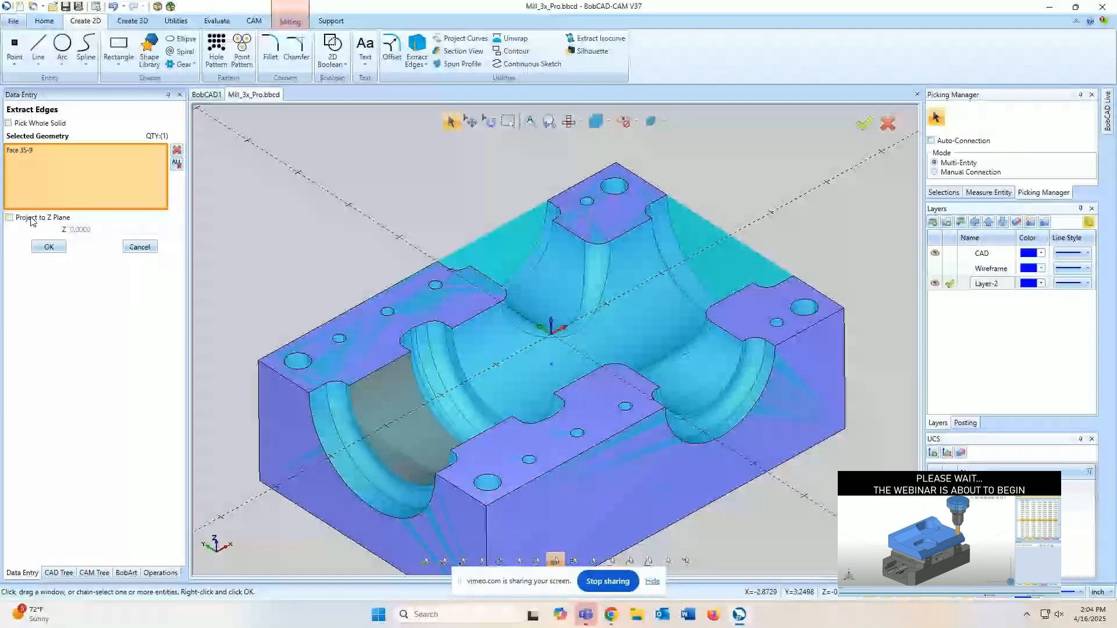
left_click(934, 253)
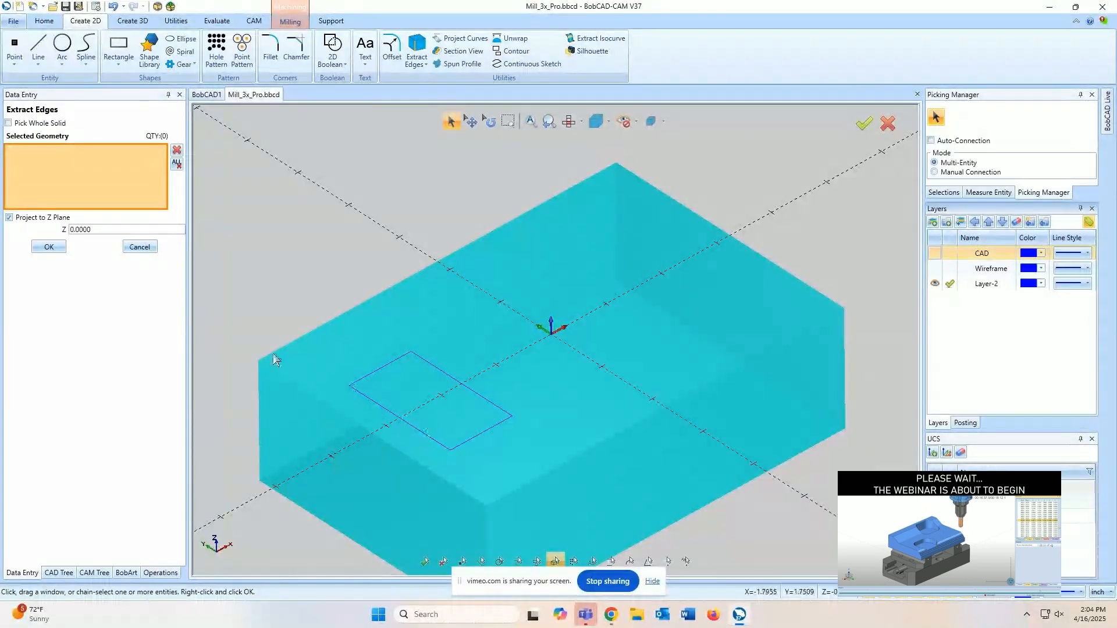
left_click(138, 248)
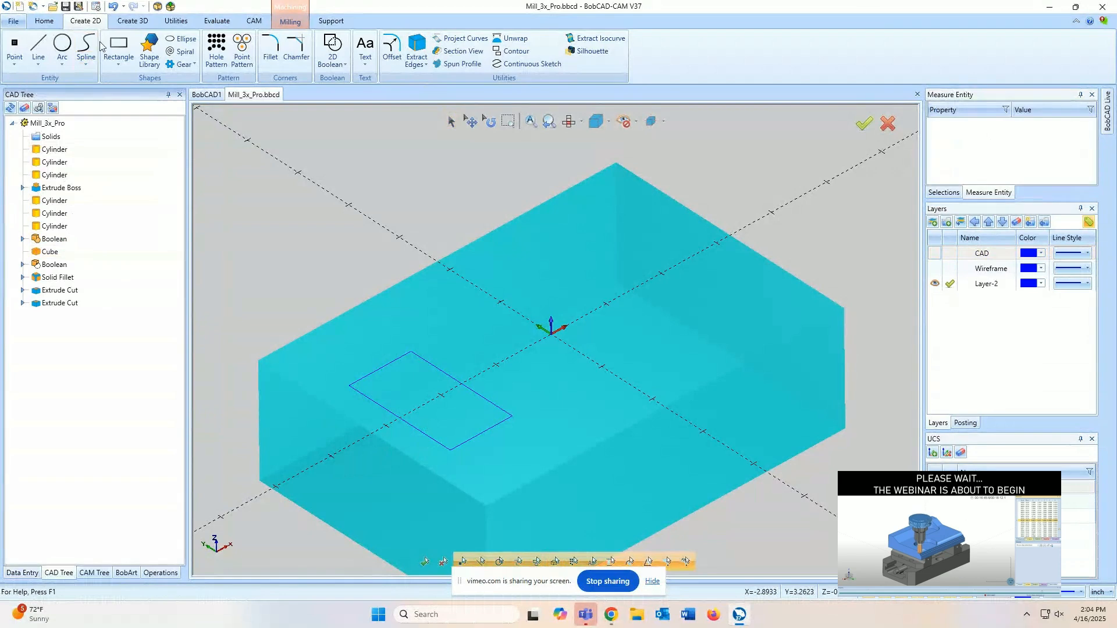
- Try a parallel copy of the extracted rectangle's outer line 1.0000 beyond the stock's end, and undo it
left_click(39, 49)
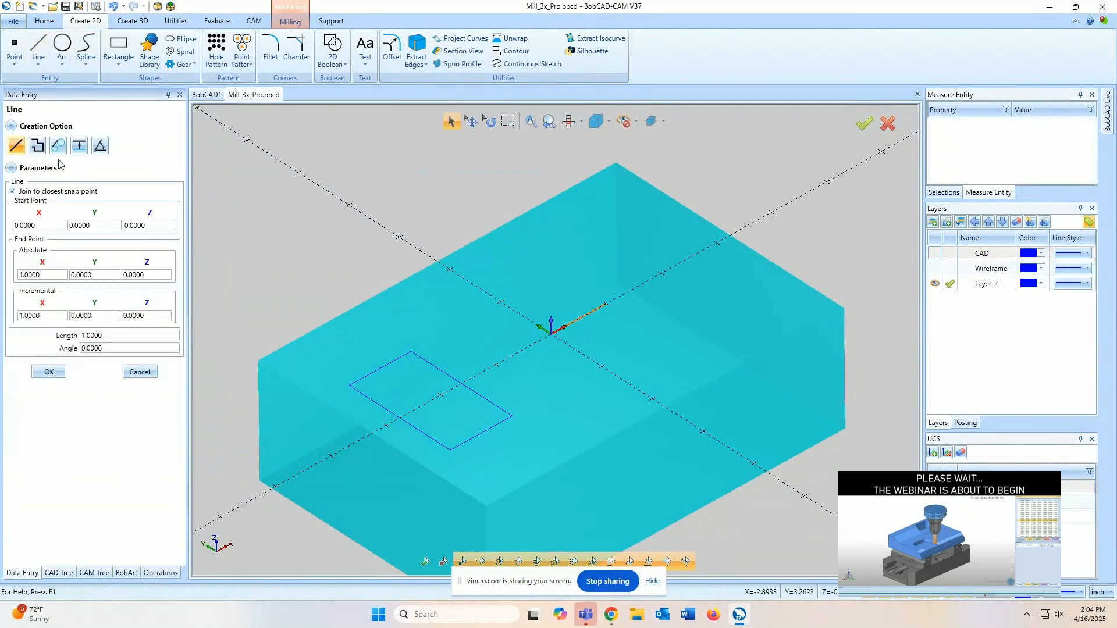
left_click(79, 145)
left_click_drag(108, 257, 61, 258)
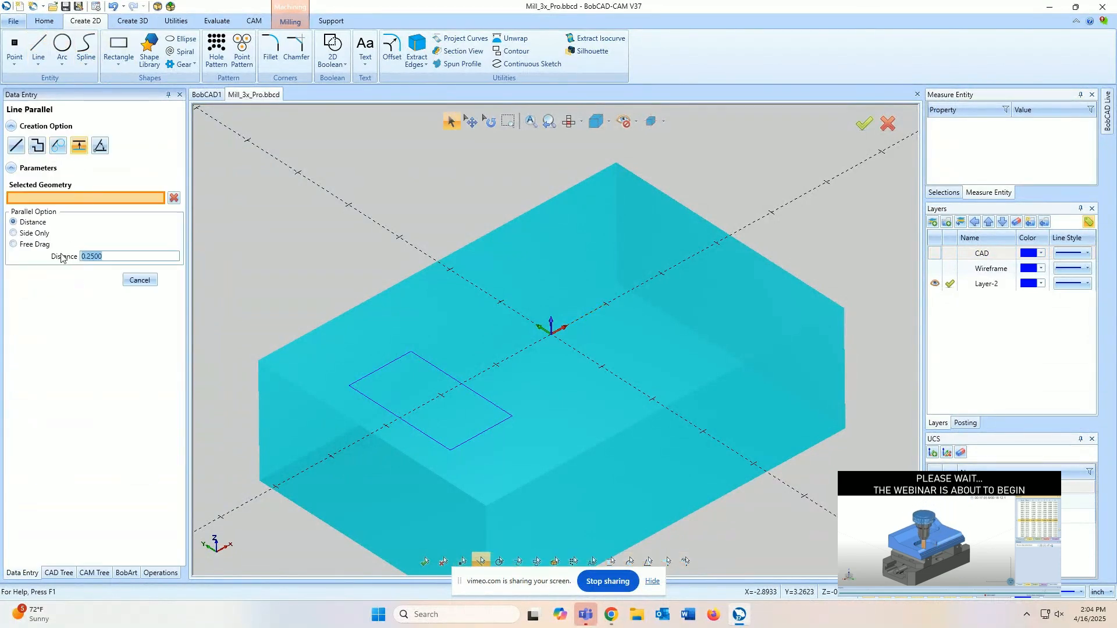
key("Return")
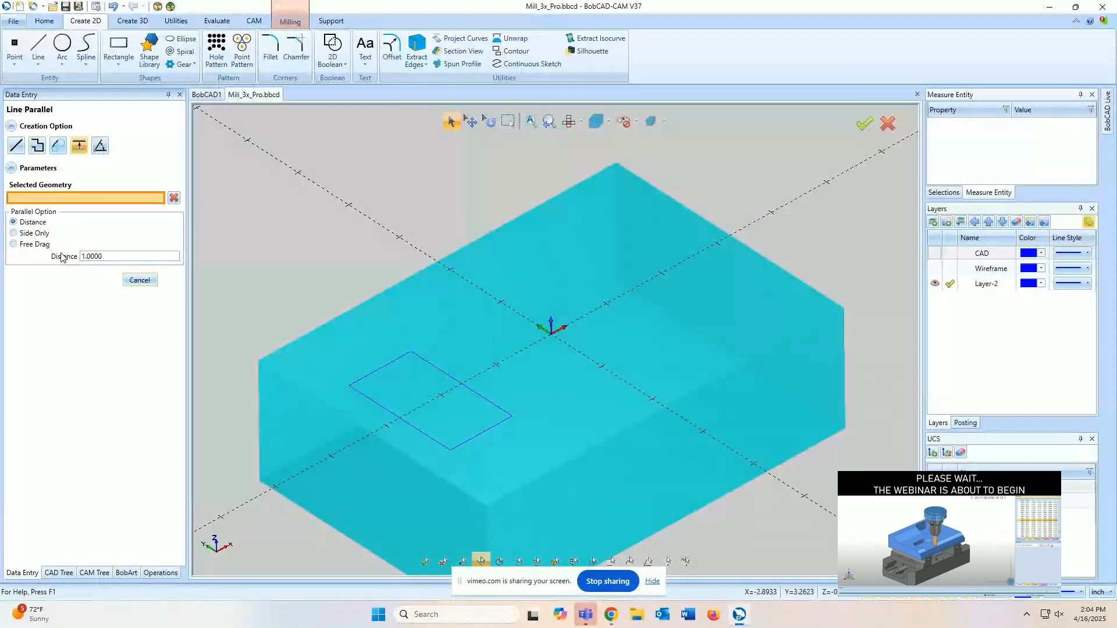
left_click(407, 423)
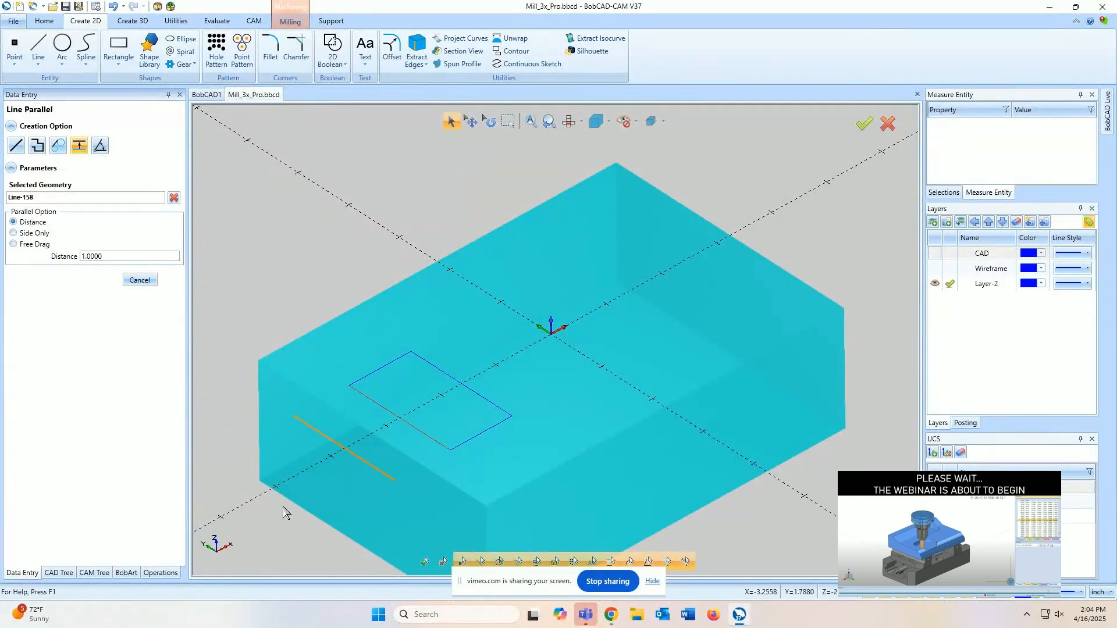
left_click(275, 501)
middle_click_drag(516, 388, 474, 416)
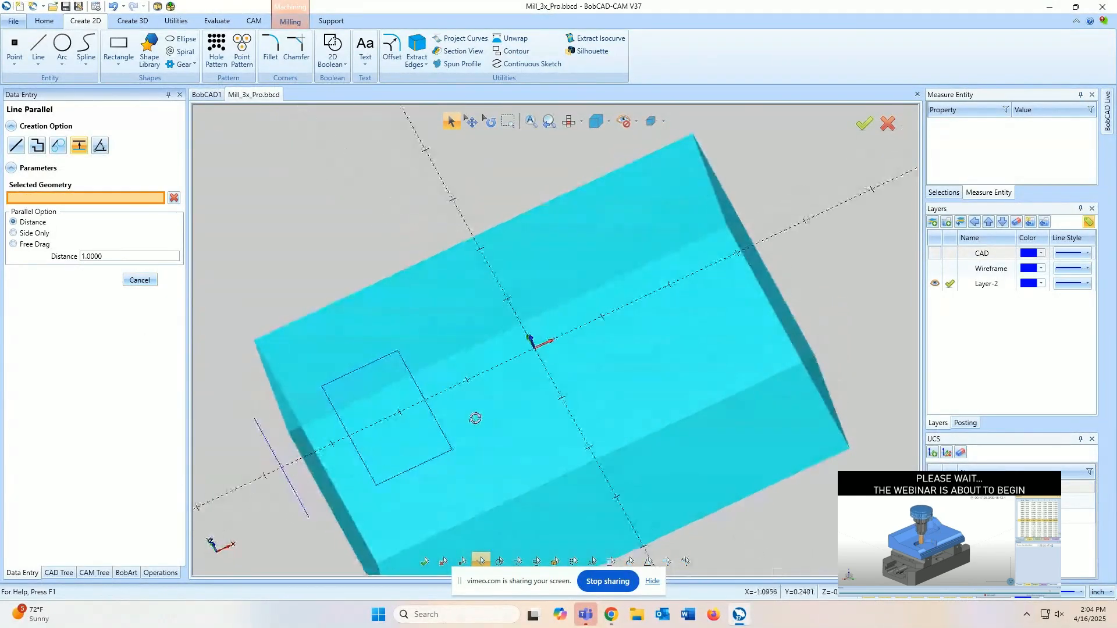
left_click(113, 6)
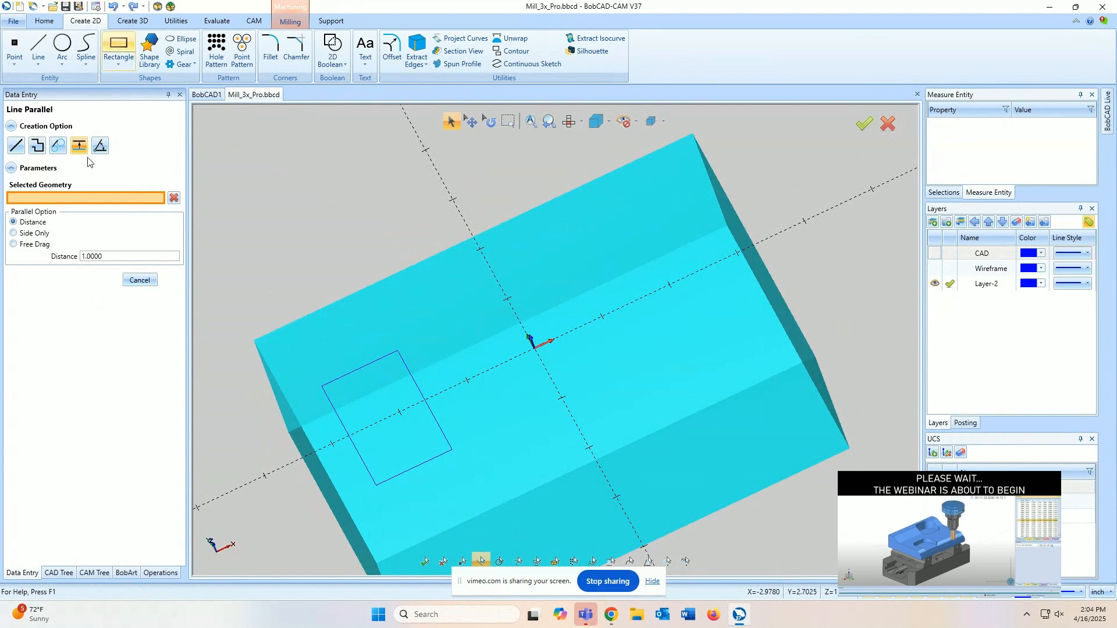
- Create a line parallel to the rectangle's outer line, offset 2.0000 outward past the stock's end
double_click(118, 255)
type("2")
key("Return")
left_click(348, 433)
left_click(220, 512)
scroll(456, 399, "down", 2)
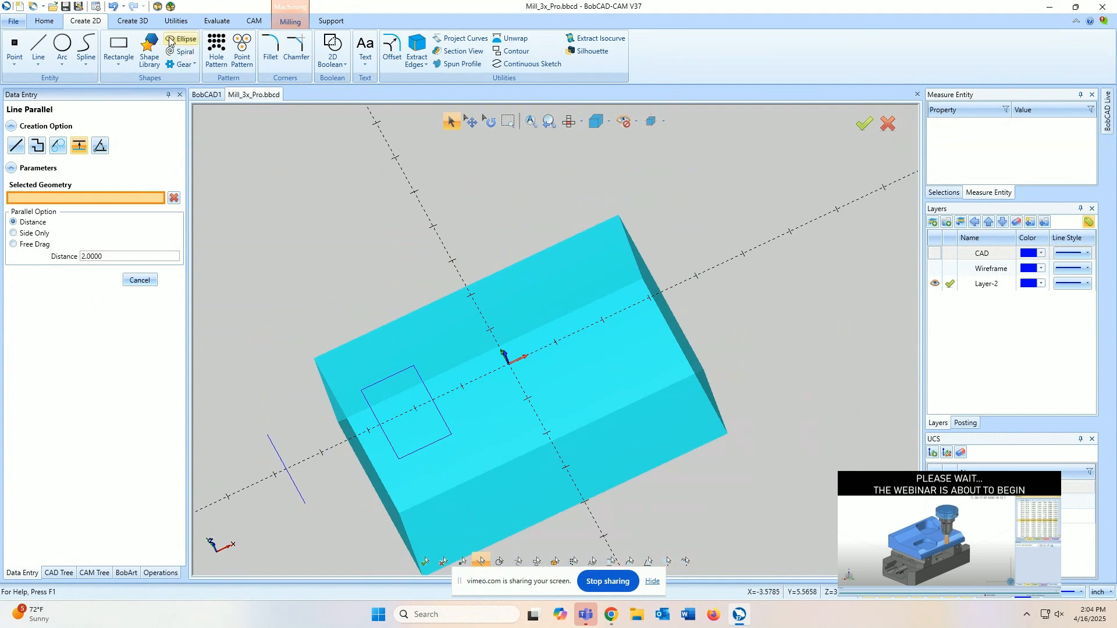
- Extend the rectangle's two long sides to the ends of the offset line with Trim Two Entities
left_click(169, 25)
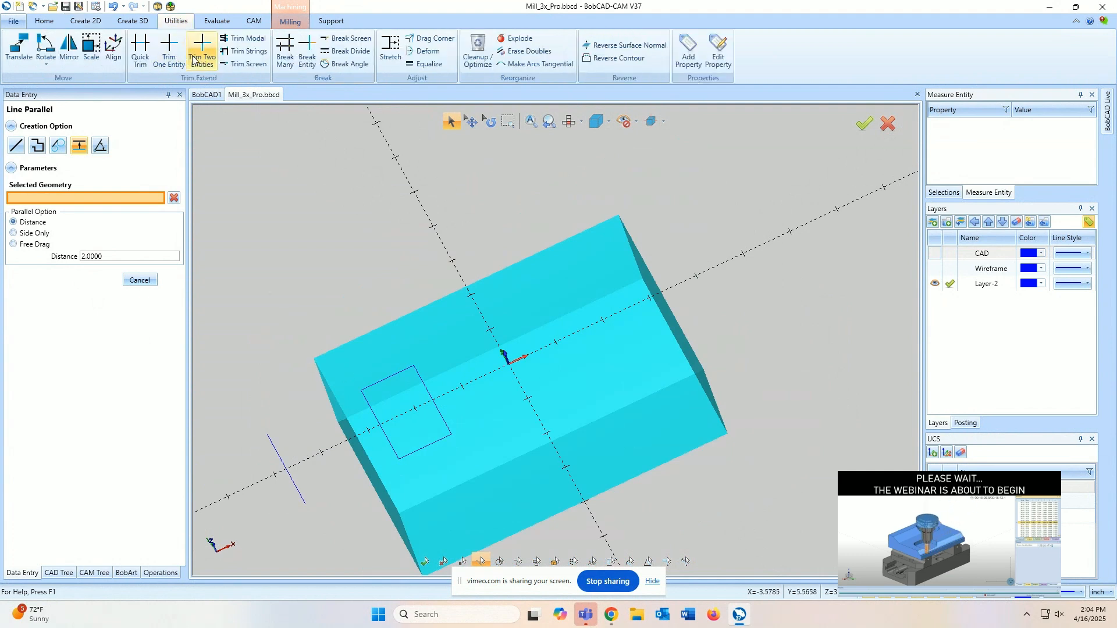
left_click(202, 52)
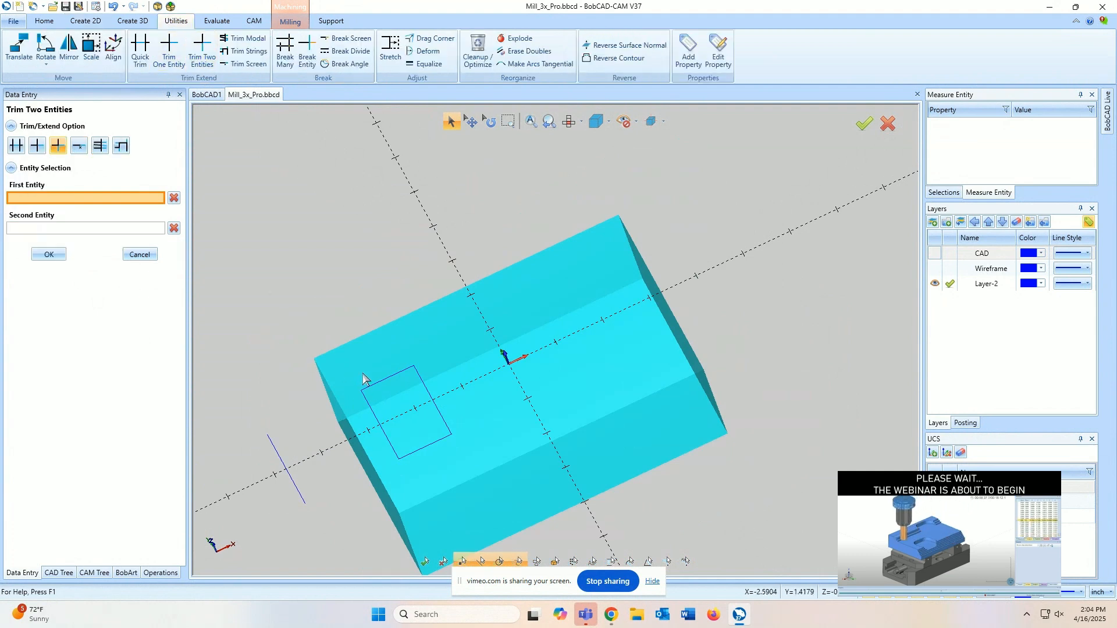
left_click(367, 393)
left_click(277, 455)
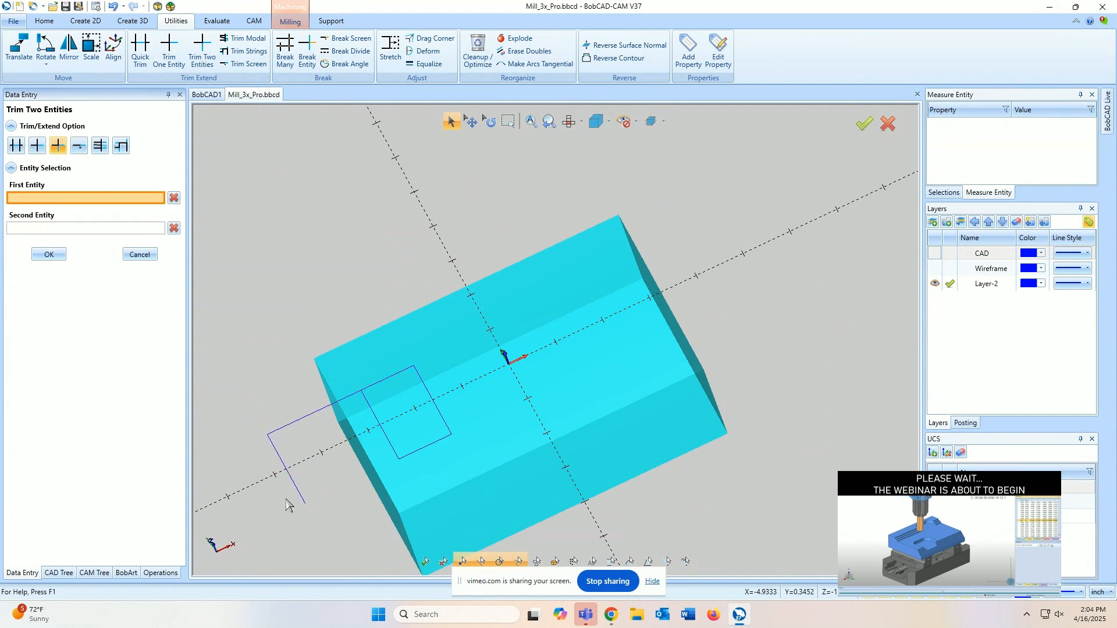
left_click(302, 504)
left_click(407, 454)
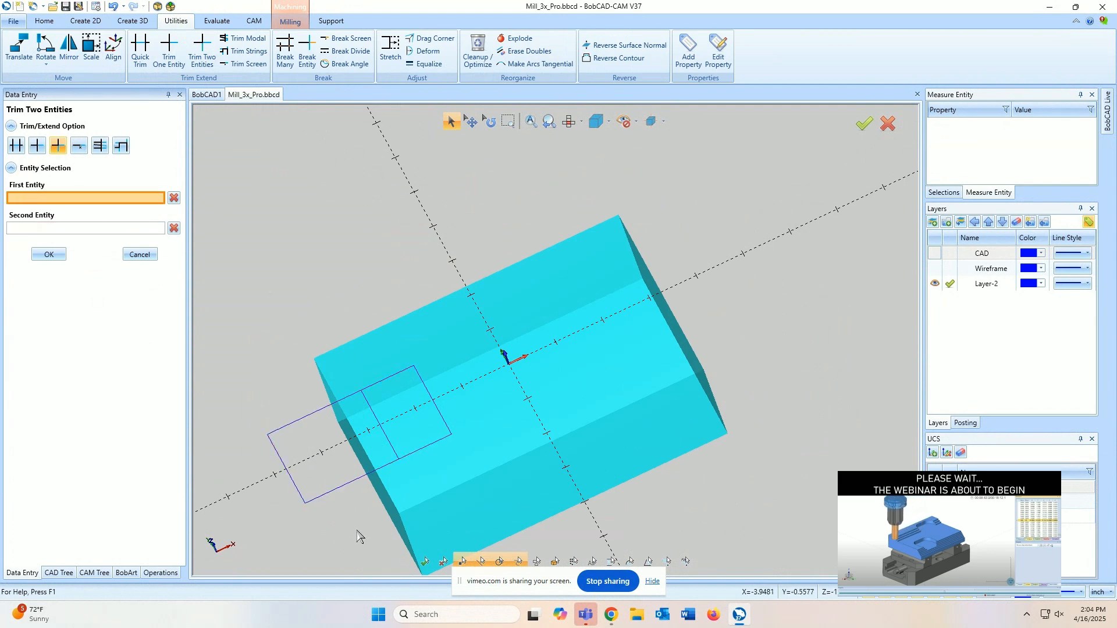
left_click(139, 254)
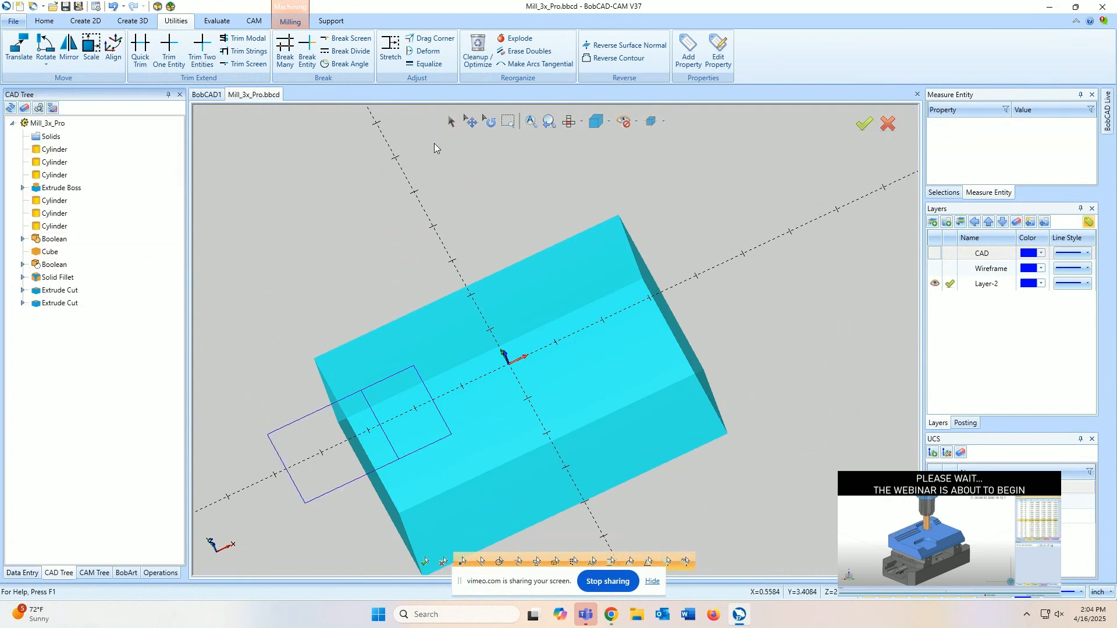
- Delete the dividing line inside the extended rectangle
left_click(452, 127)
left_click(380, 441)
key("Delete")
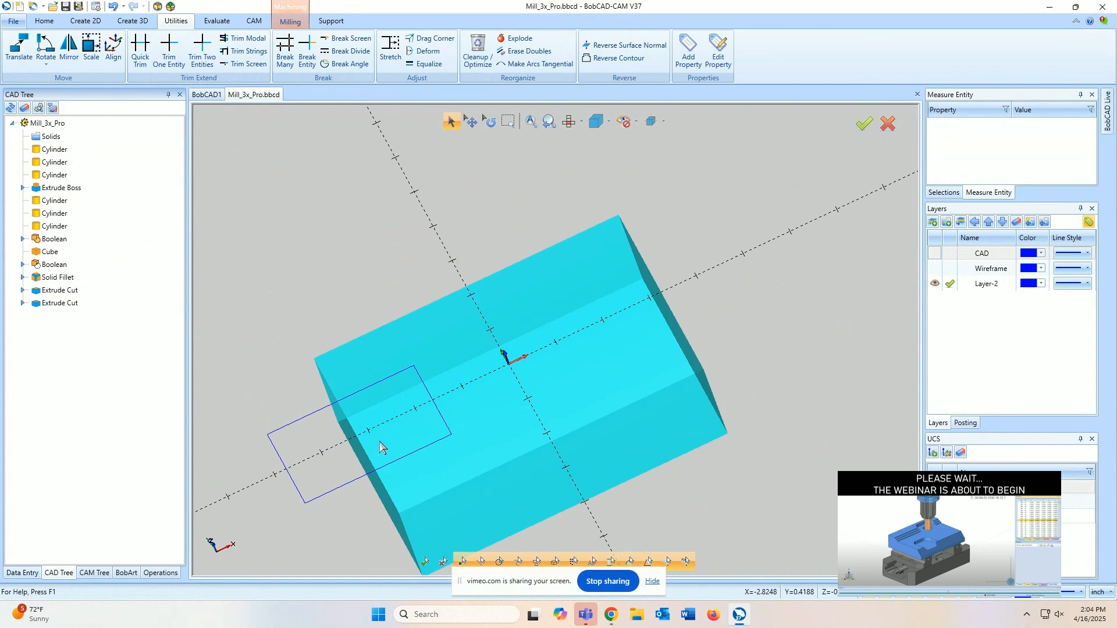
- Replace the 3-axis feature's boundary edges with the extended rectangle that reaches past the stock
left_click(92, 572)
double_click(125, 362)
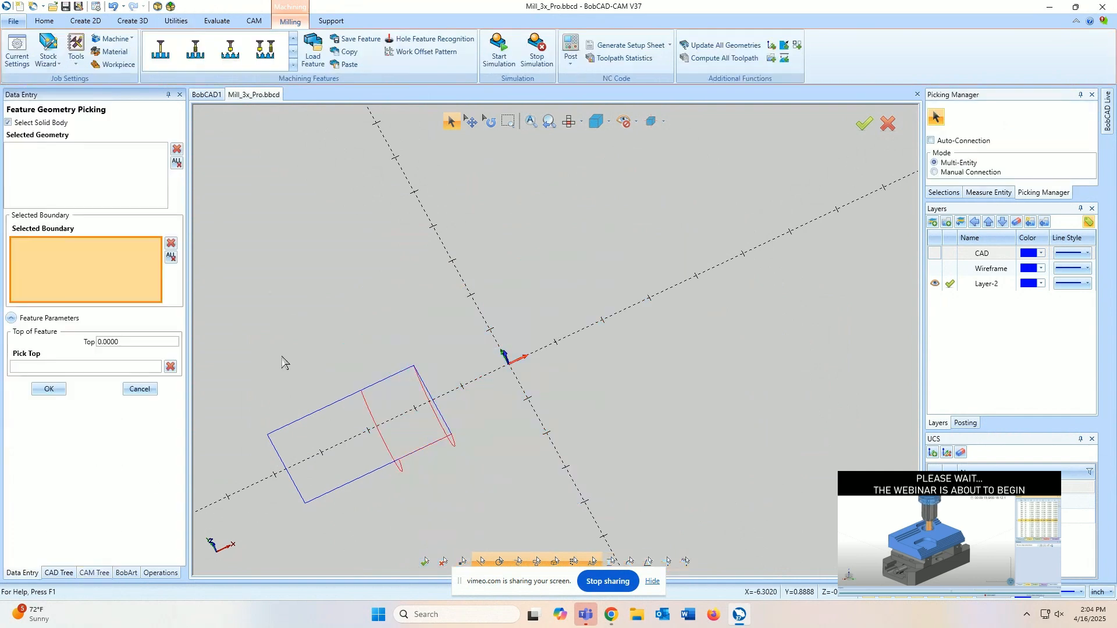
left_click(170, 258)
left_click_drag(273, 528, 505, 298)
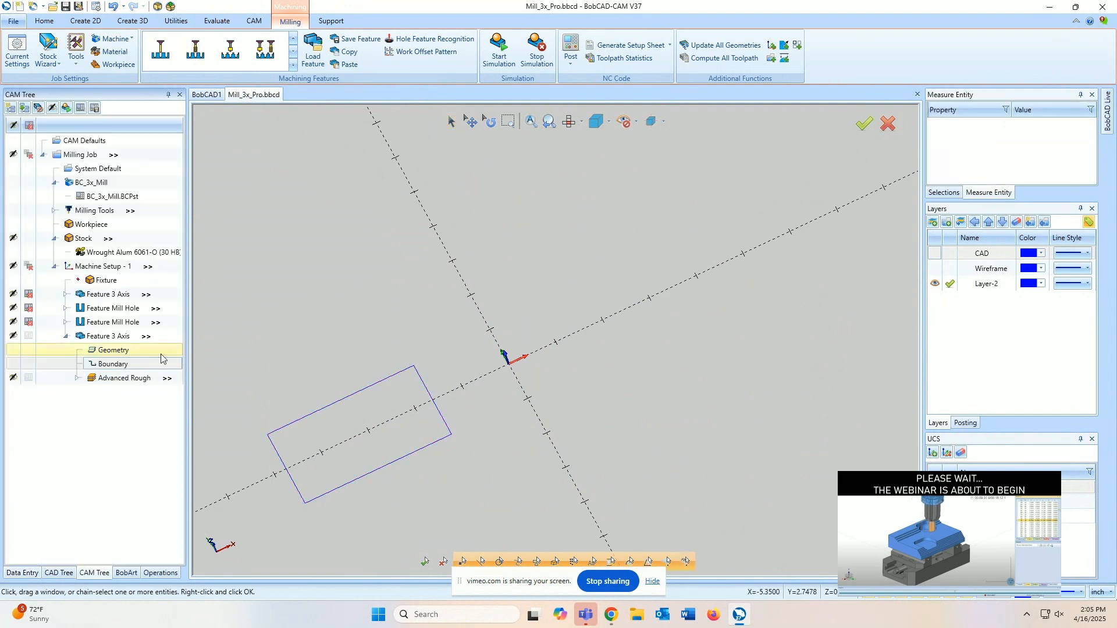
- Compute the Advanced Rough toolpath within the extended boundary and show the CAD layer again
left_click(114, 376)
left_click(451, 332)
middle_click_drag(452, 332, 500, 321)
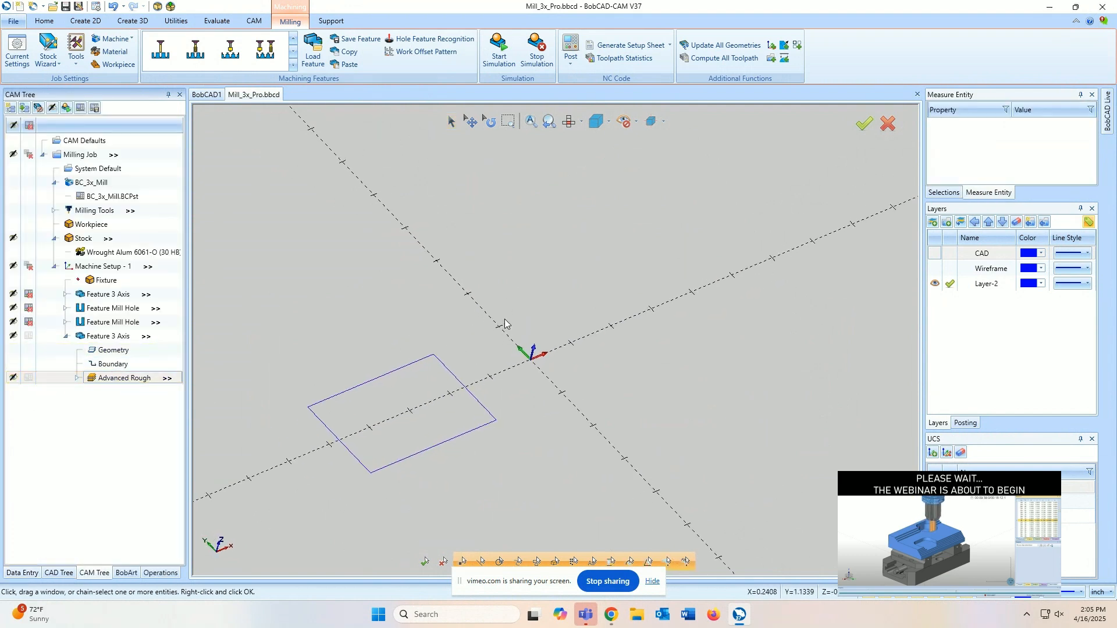
right_click(119, 378)
left_click(140, 402)
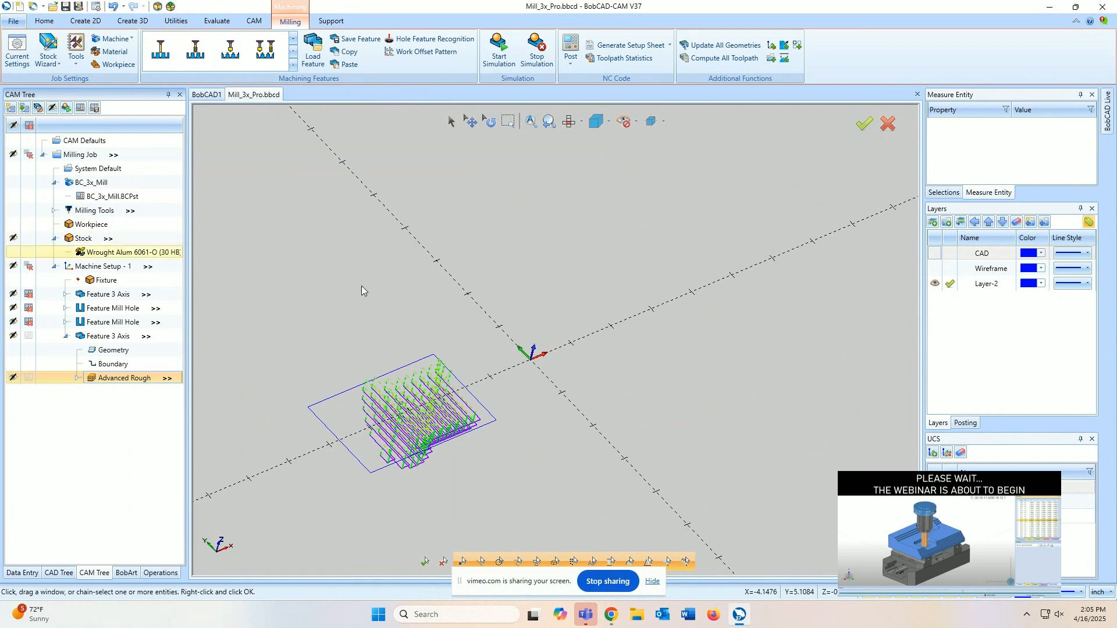
left_click(934, 253)
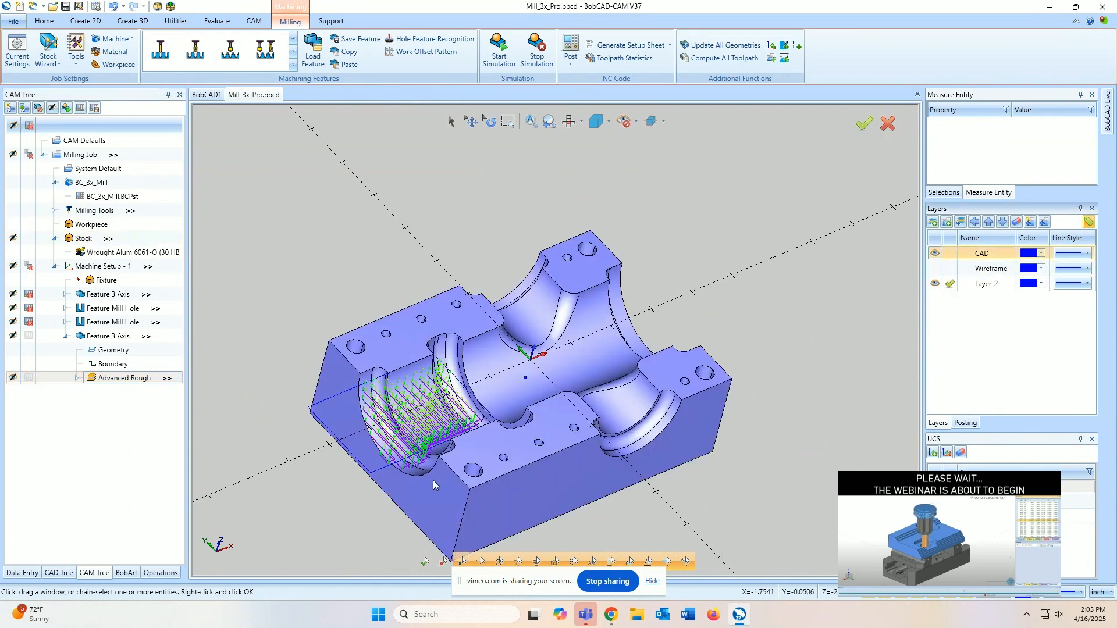
middle_click_drag(503, 413, 396, 413)
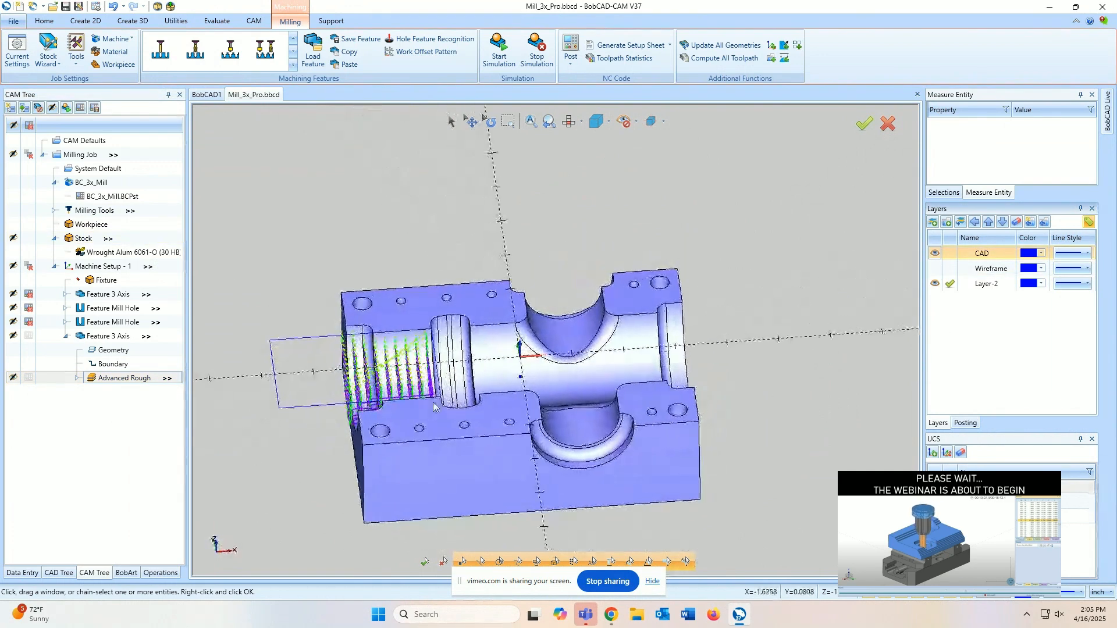
- Inspect the toolpath's start near the extended boundary and review the Leads entry settings of the last 3-axis feature
scroll(387, 414, "up", 5)
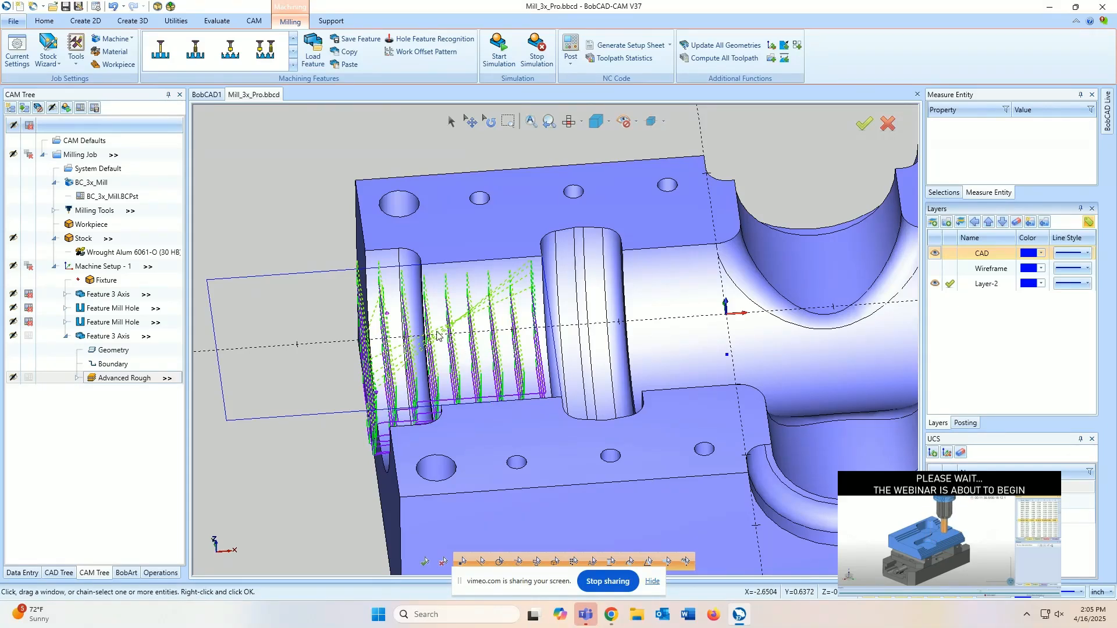
left_click(133, 340)
double_click(133, 341)
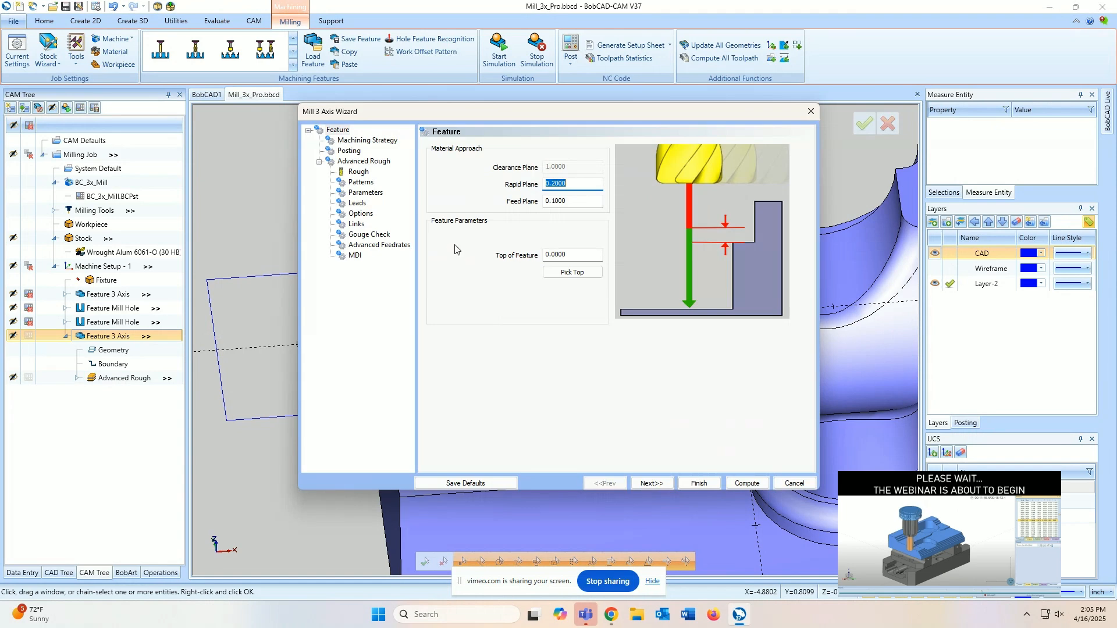
left_click(365, 193)
left_click(363, 213)
left_click(360, 203)
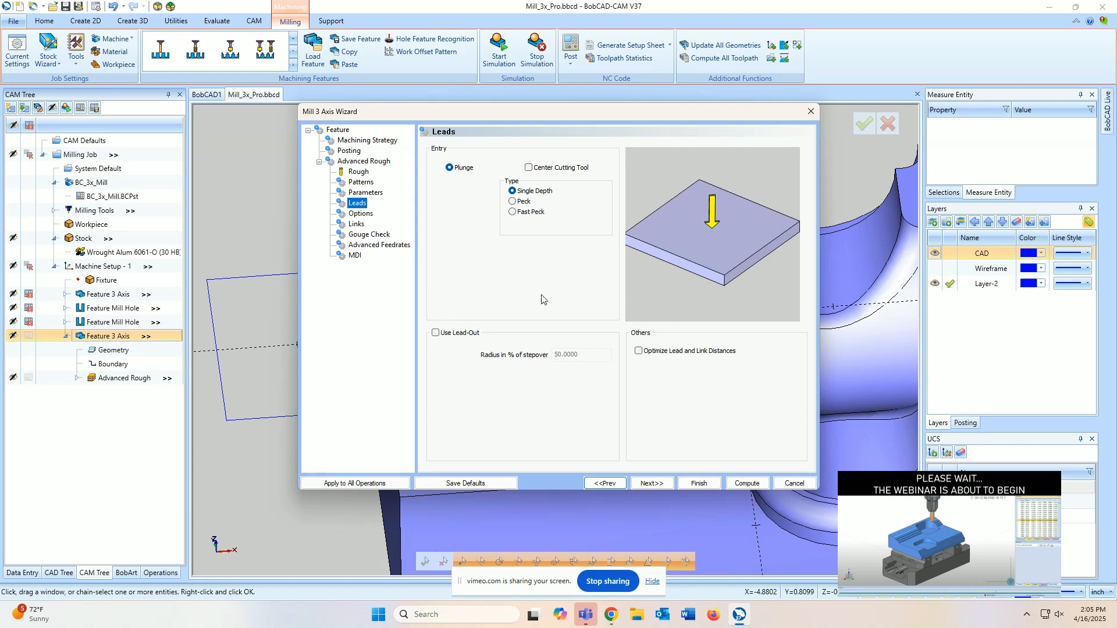
left_click(698, 483)
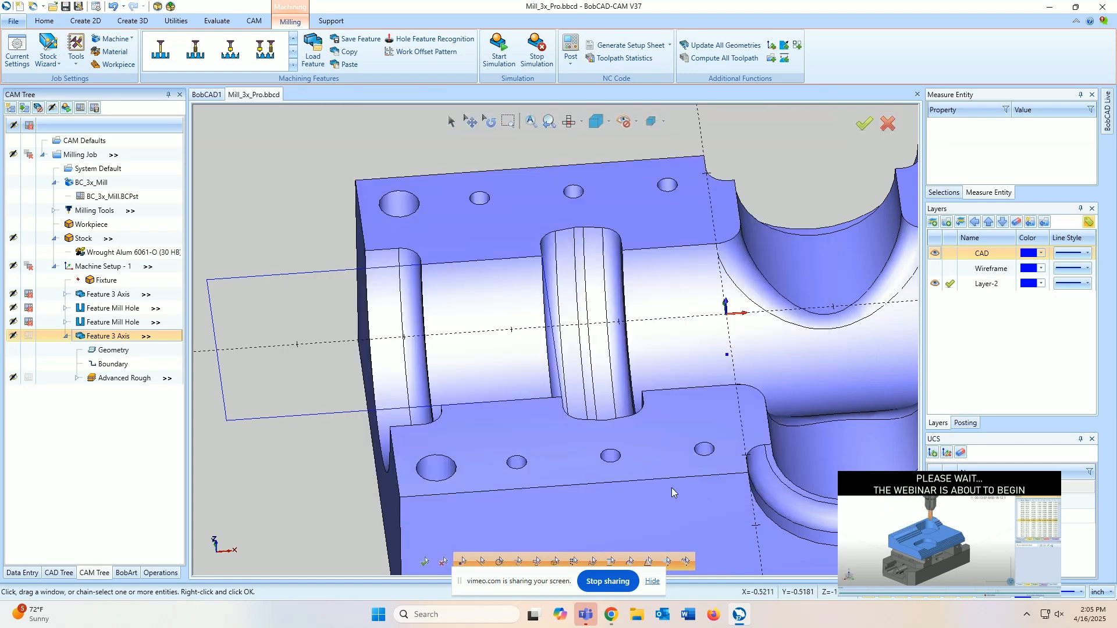
- Switch to the Vimeo webinar window in Chrome and check the audience chat for further questions, returning to BobCAD-CAM
mouse_move(625, 613)
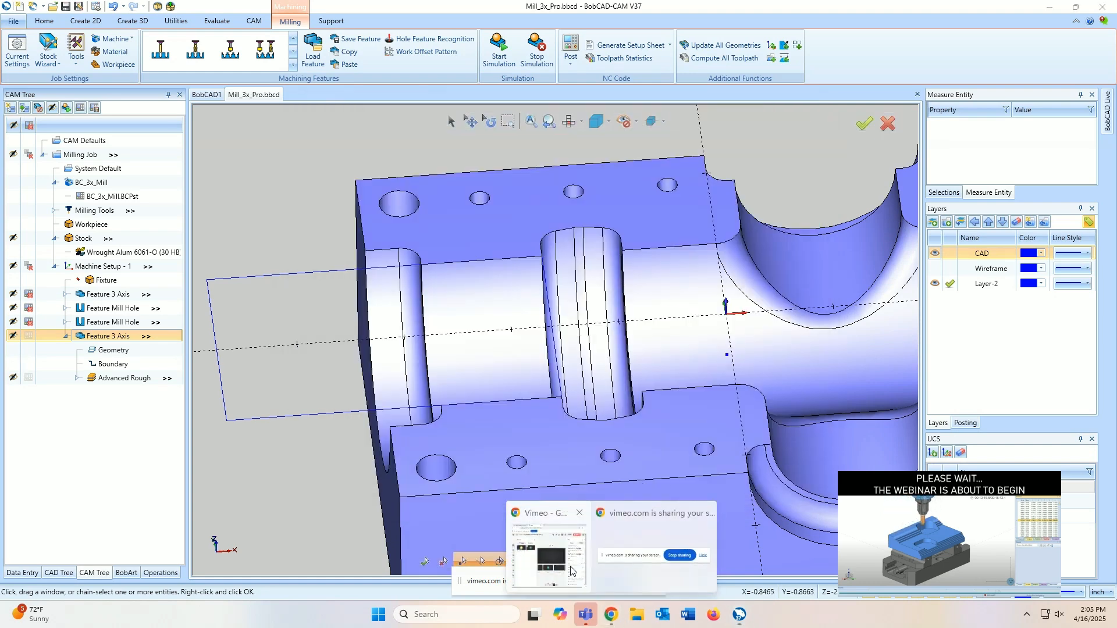
left_click(573, 570)
scroll(188, 444, "down", 1)
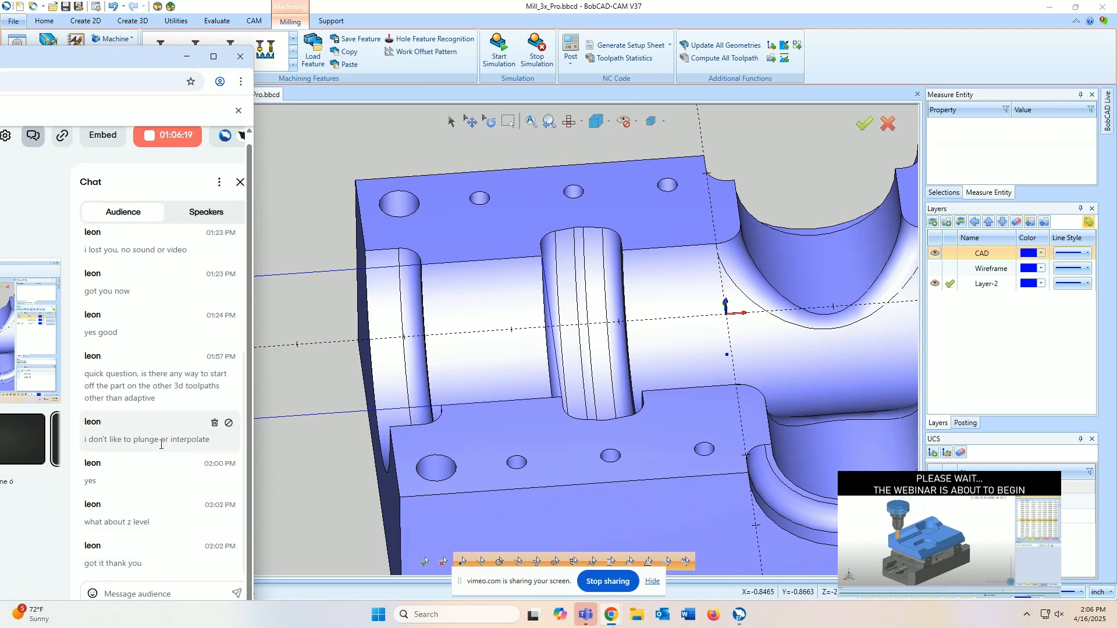
left_click(342, 444)
- Review the Advanced Rough cutting parameters and boundary options of the last 3-axis feature, leaving its settings without saving
middle_click_drag(394, 403, 400, 368)
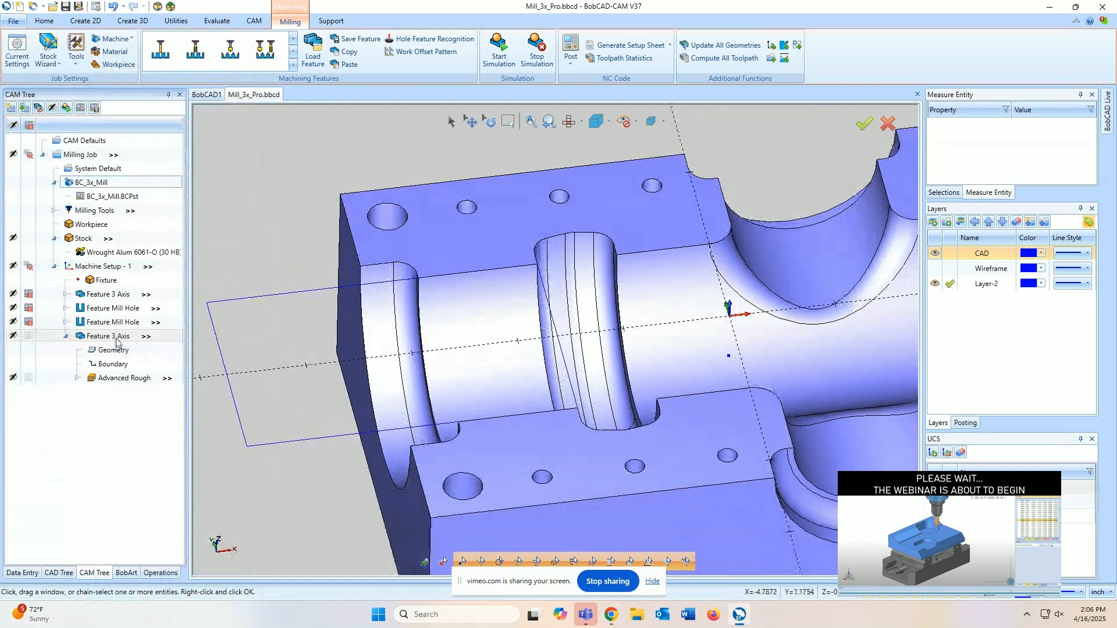
double_click(117, 337)
left_click(364, 192)
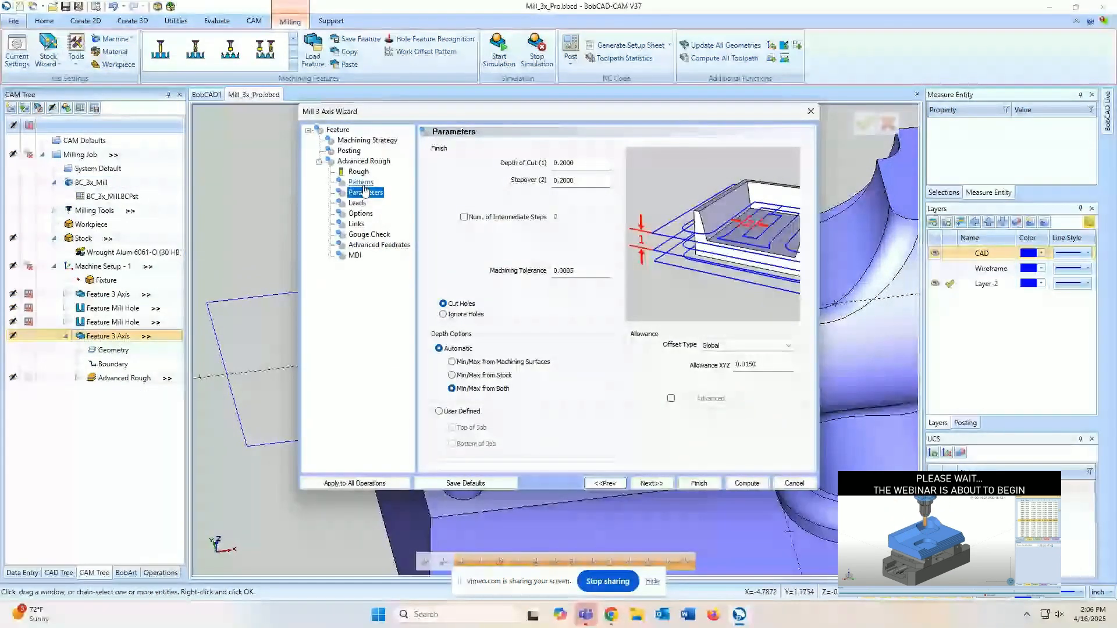
left_click(361, 214)
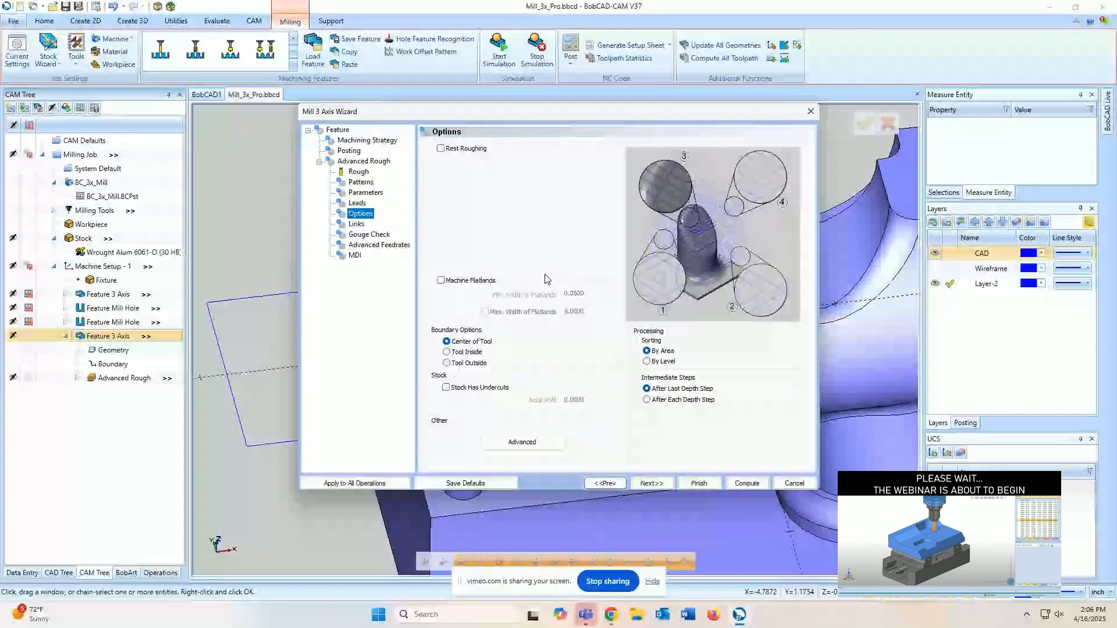
left_click(794, 483)
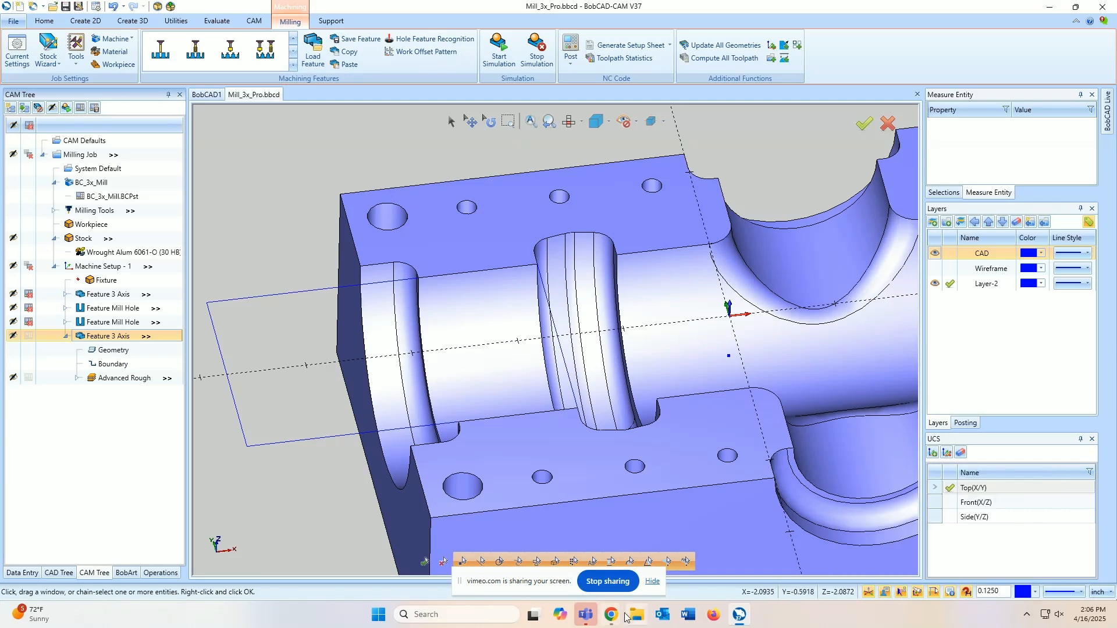
- Switch to the Vimeo webinar window in Chrome and end the live broadcast
mouse_move(611, 614)
left_click(547, 555)
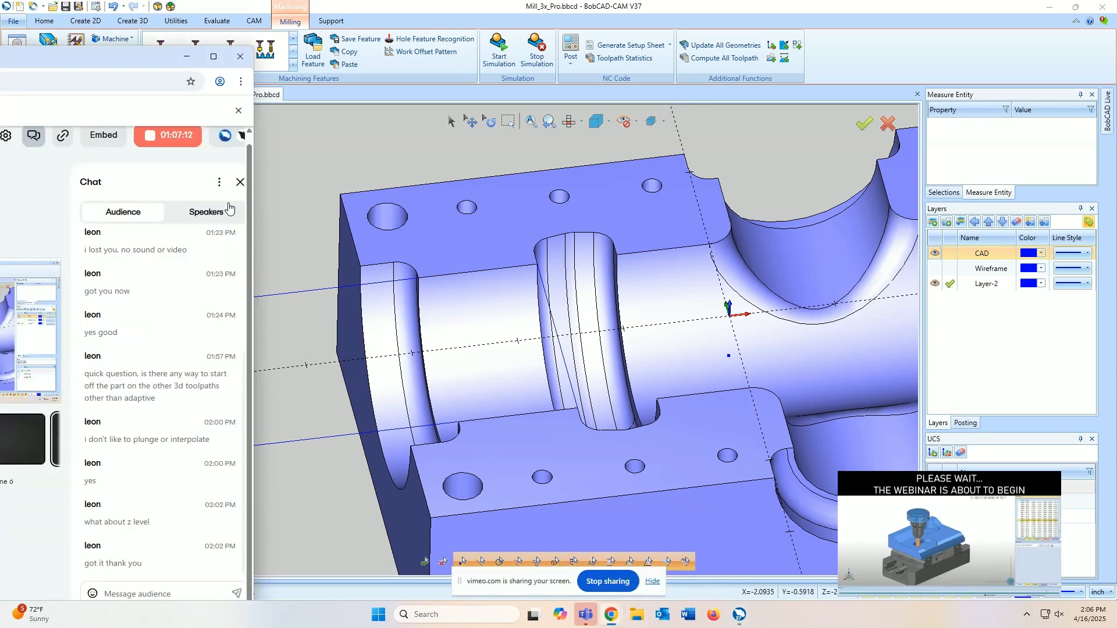
left_click(173, 139)
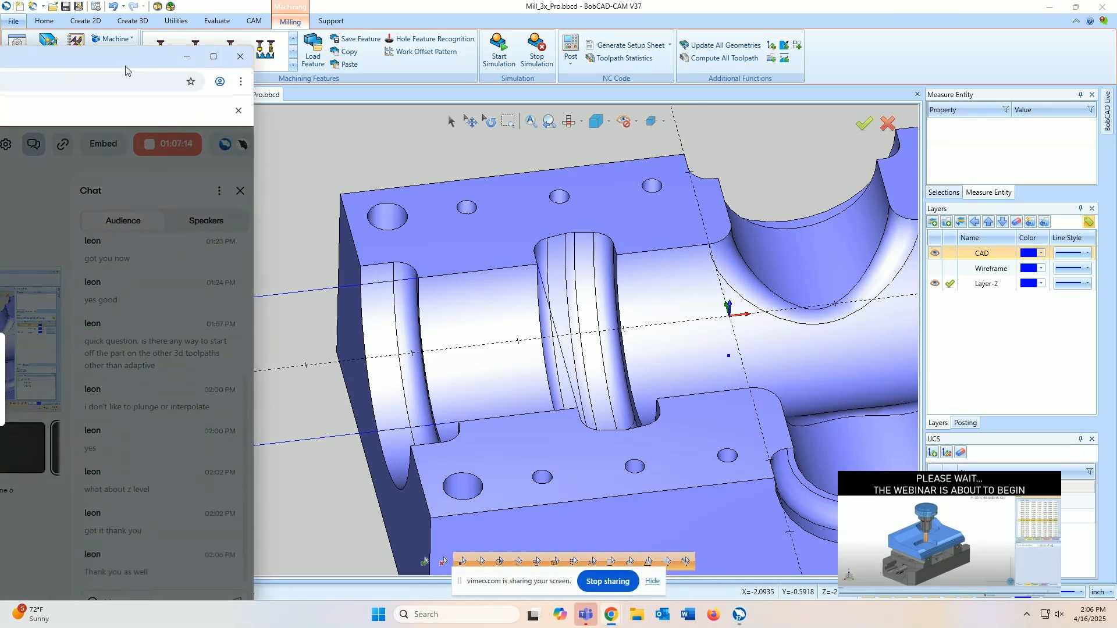
left_click_drag(124, 56, 313, 46)
left_click(162, 399)
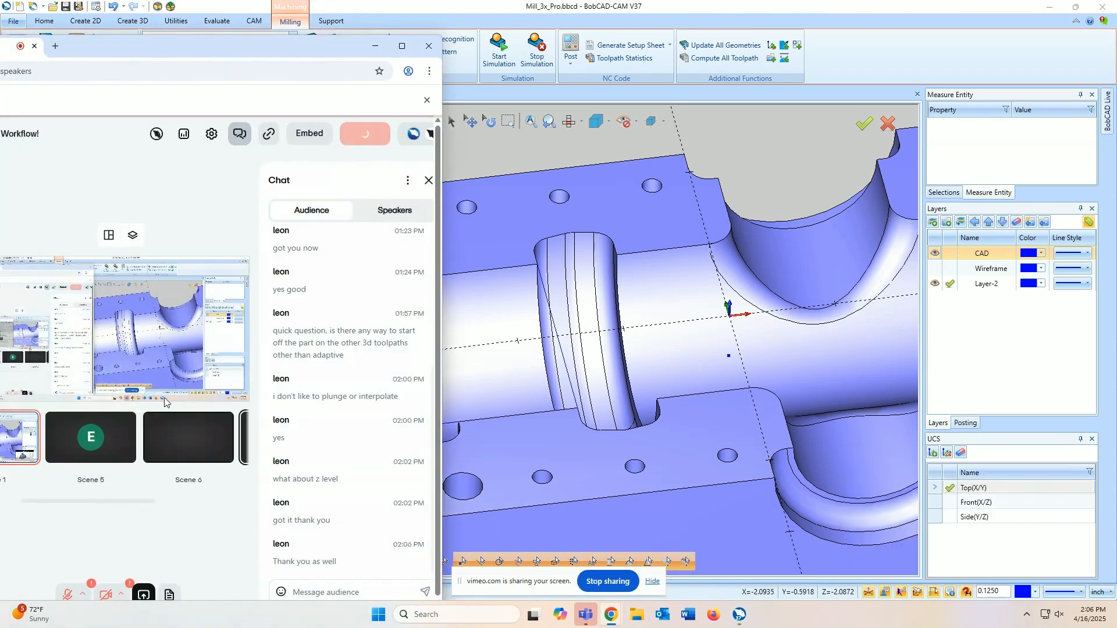